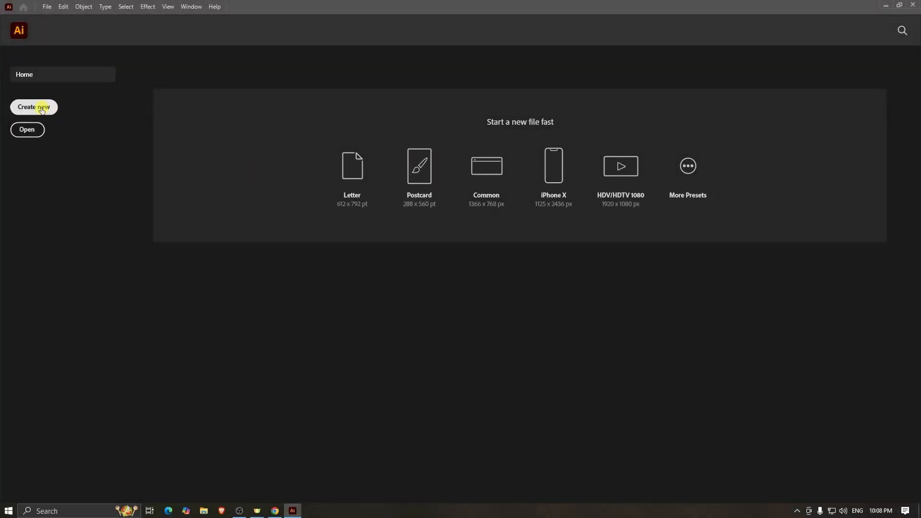
- Start a new document and set its units to inches
click(41, 108)
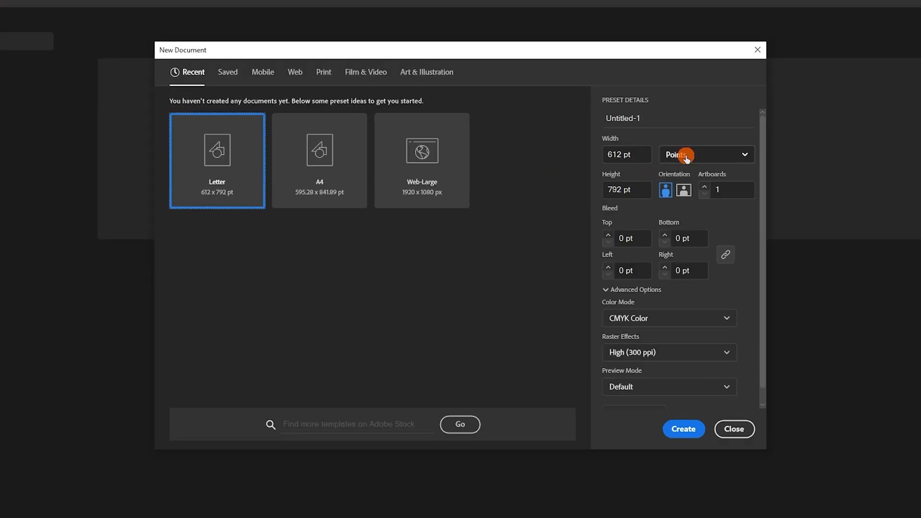
click(652, 167)
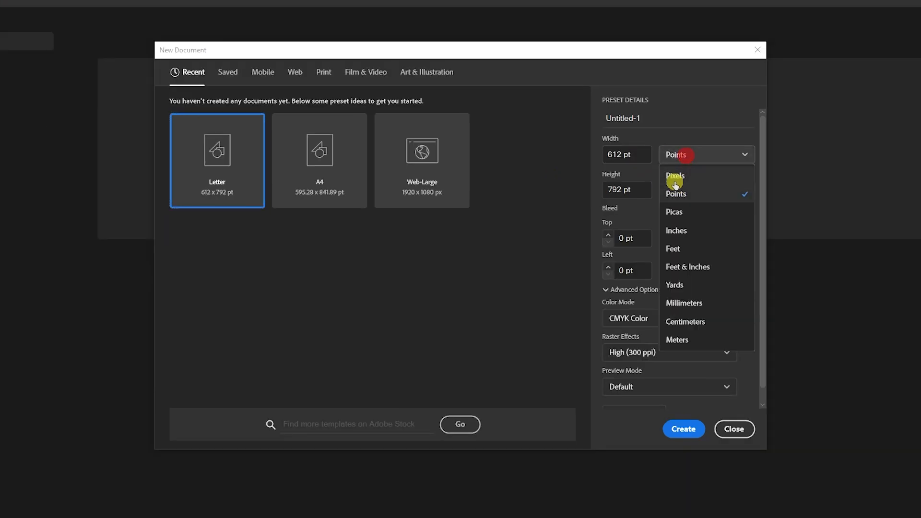
click(641, 190)
click(638, 154)
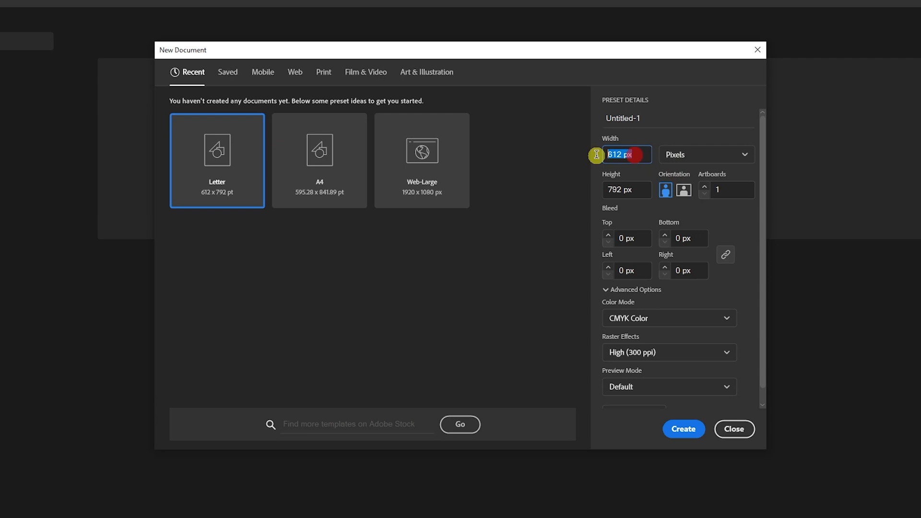
click(689, 156)
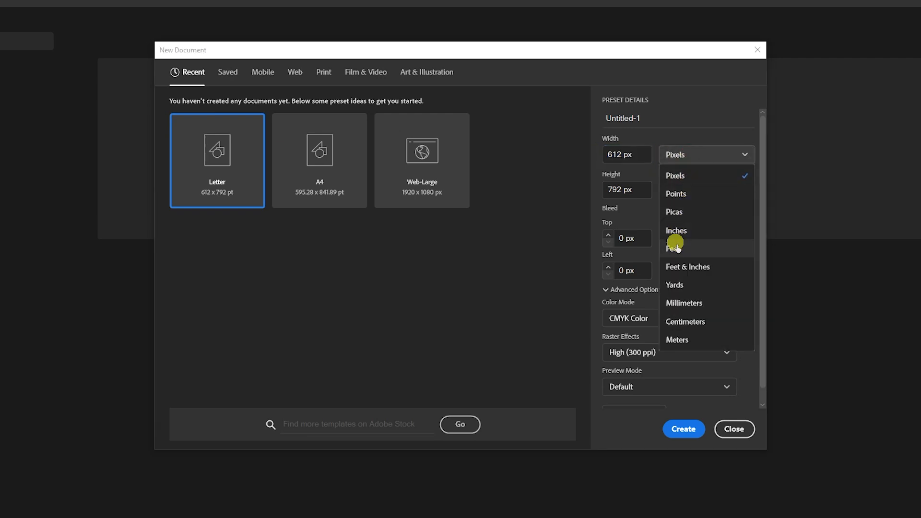
click(682, 232)
- Set the new document's size to 3.5 in wide and 2 in high
click(630, 153)
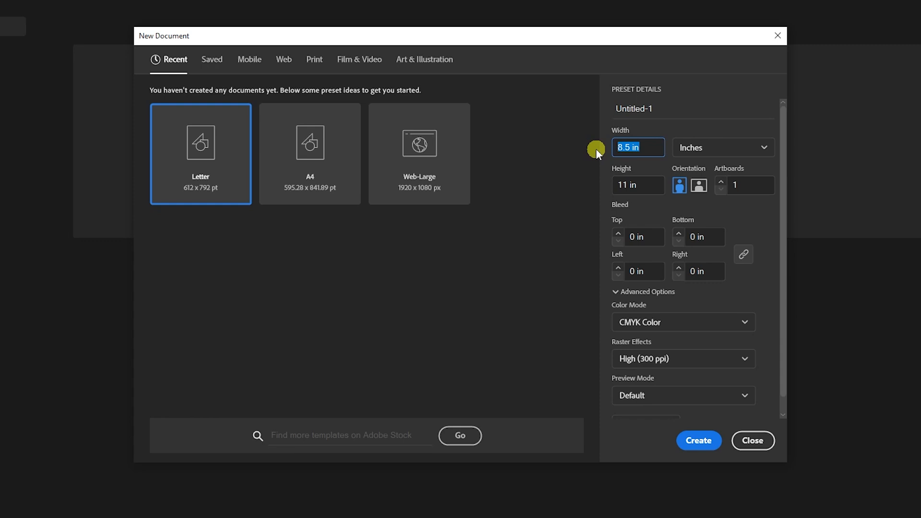
text(3.)
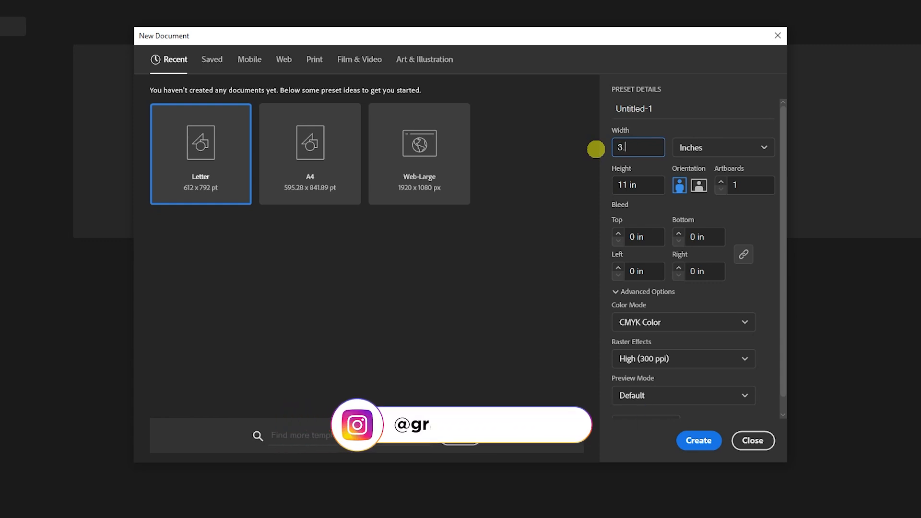
text(5)
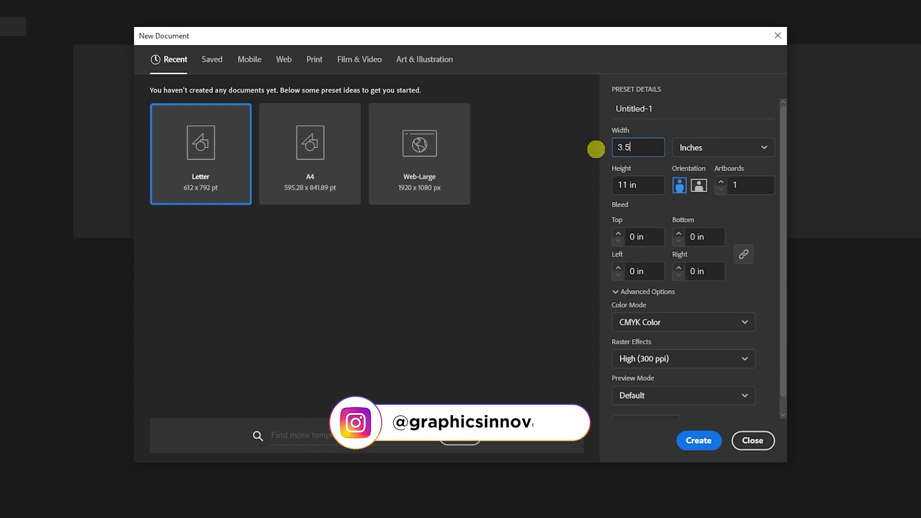
double_click(636, 185)
key(BackSpace)
text(2)
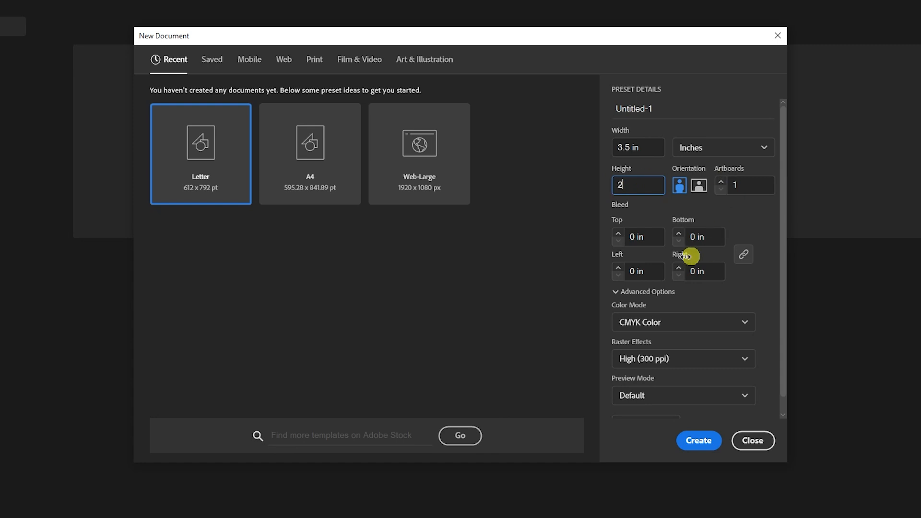
click(653, 213)
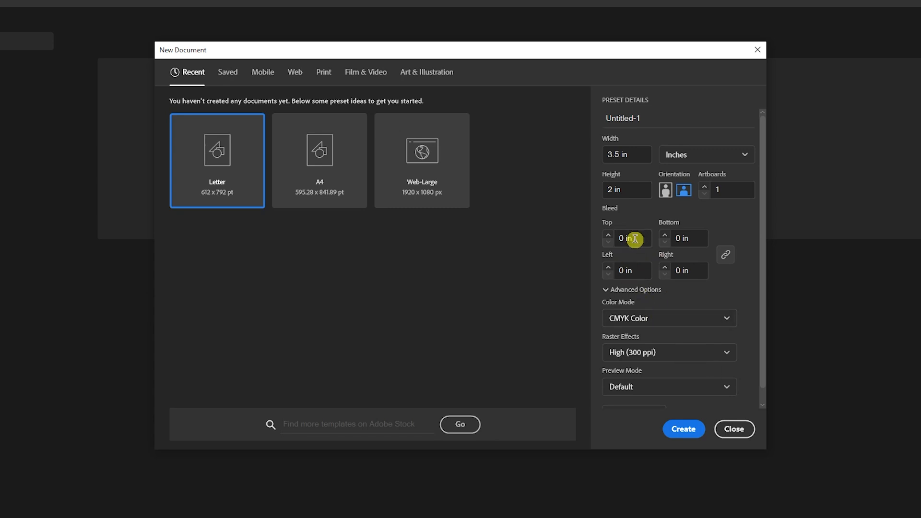
- Set the bleed to 0.25 in on all four sides and create the document
drag(635, 239, 607, 238)
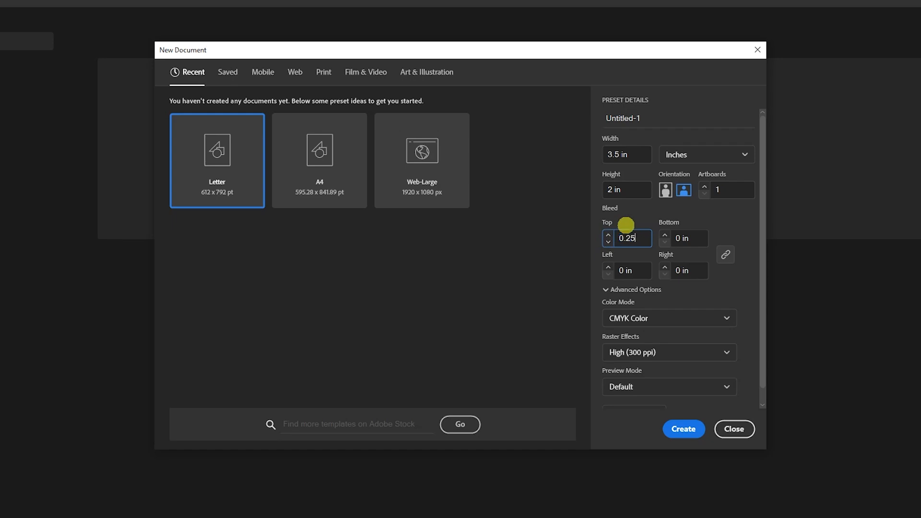
text(0.25)
click(719, 281)
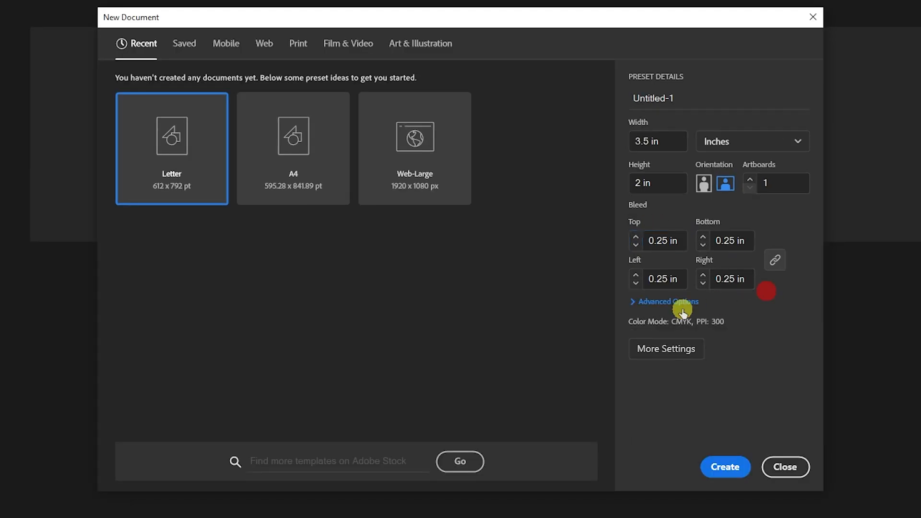
click(726, 468)
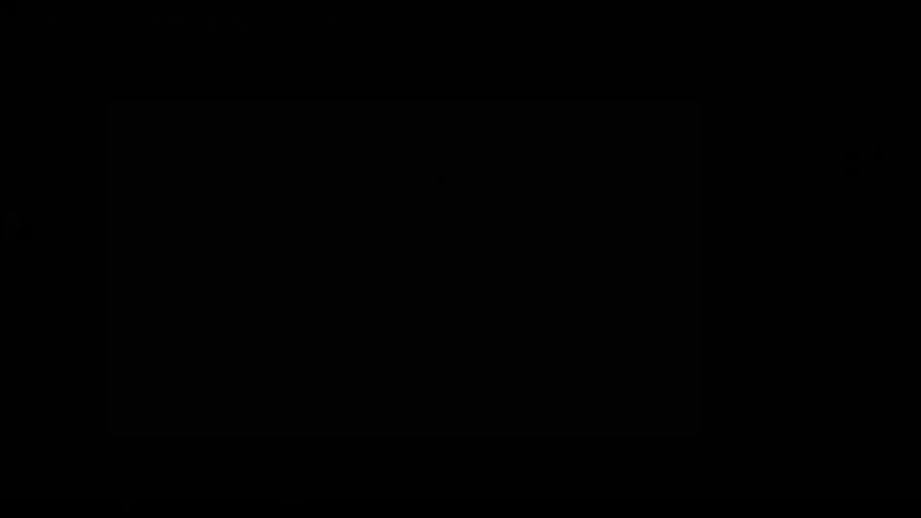
alt+scroll(438, 174, down, 1)
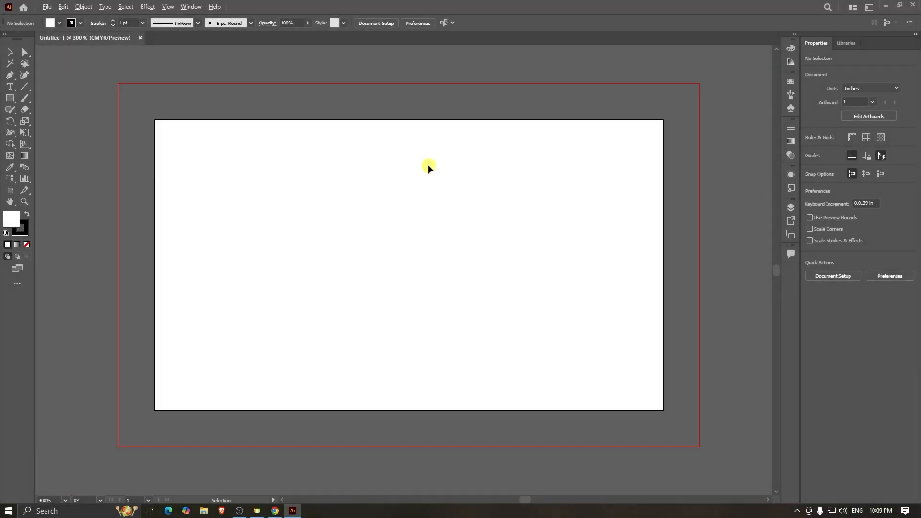
scroll(444, 168, down, 1)
scroll(447, 165, up, 1)
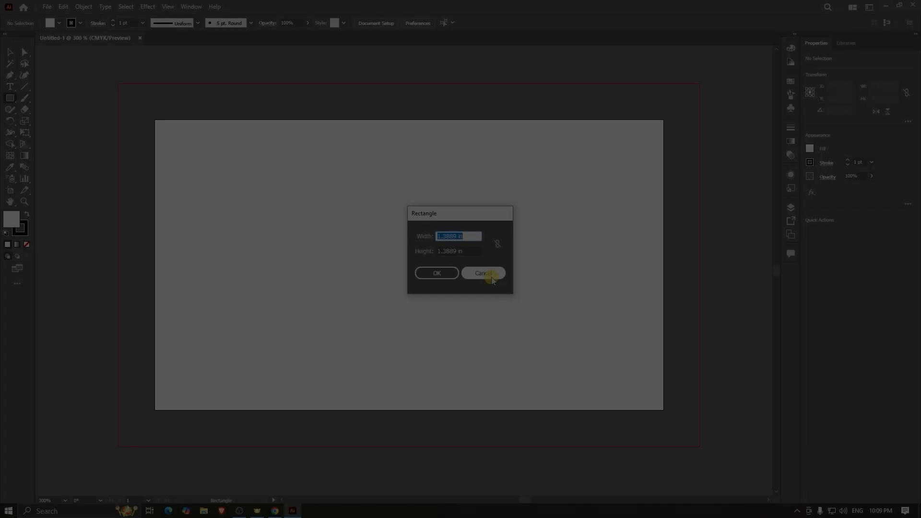
click(490, 275)
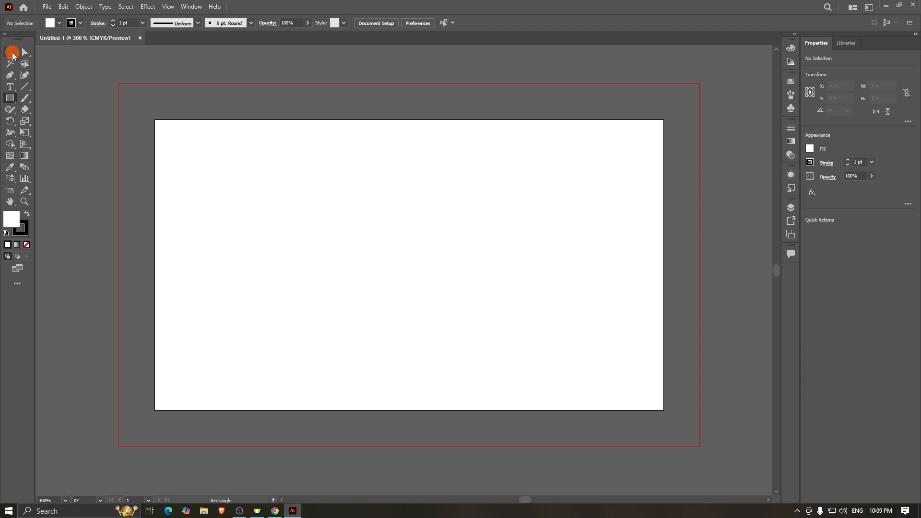
click(12, 53)
scroll(438, 213, up, 1)
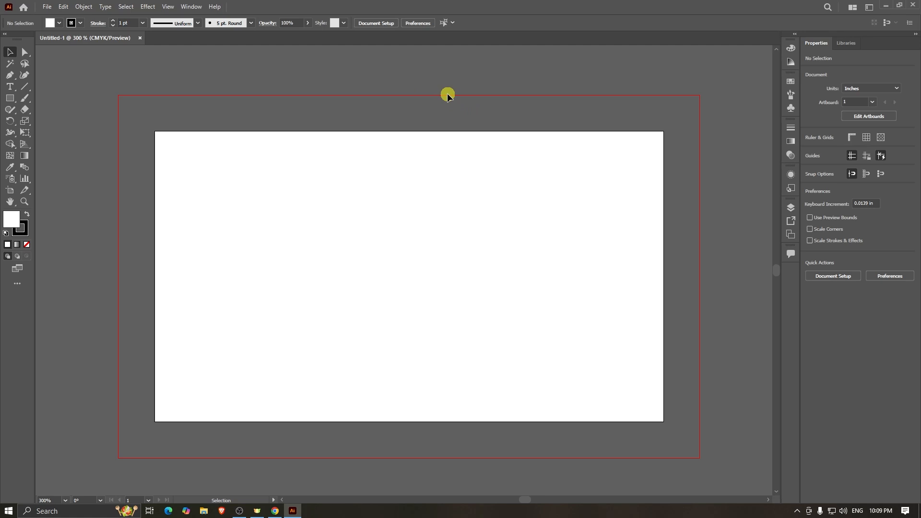
click(113, 84)
- Switch to Chrome and look through the Google image results for "business card" for a design reference
click(293, 510)
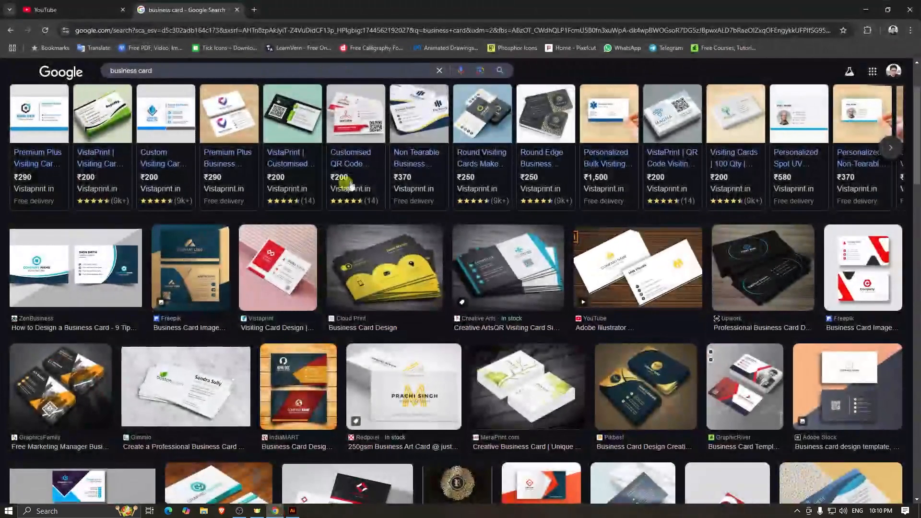
scroll(346, 183, up, 2)
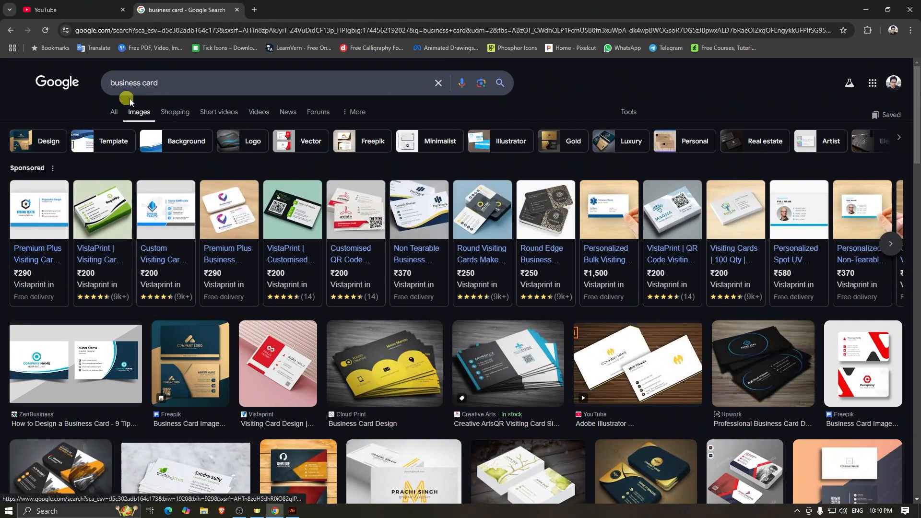
click(170, 82)
click(644, 78)
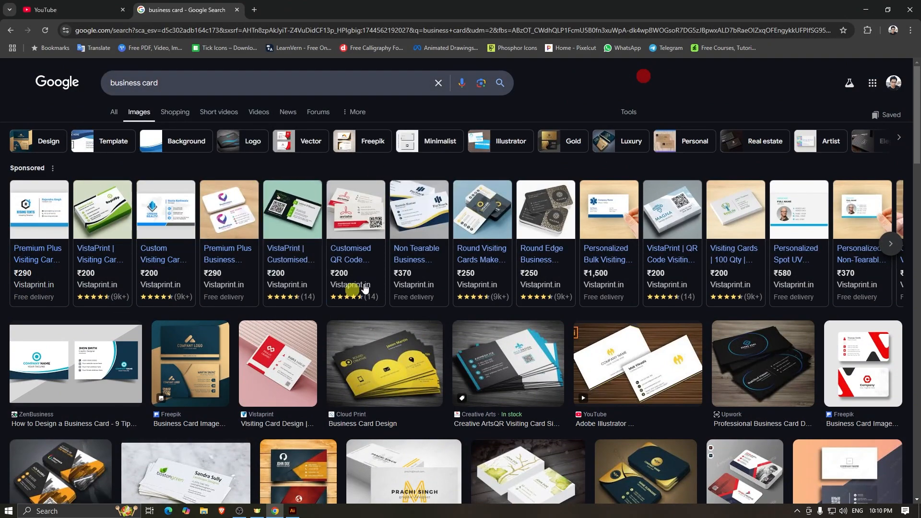
scroll(525, 222, down, 3)
scroll(525, 222, up, 3)
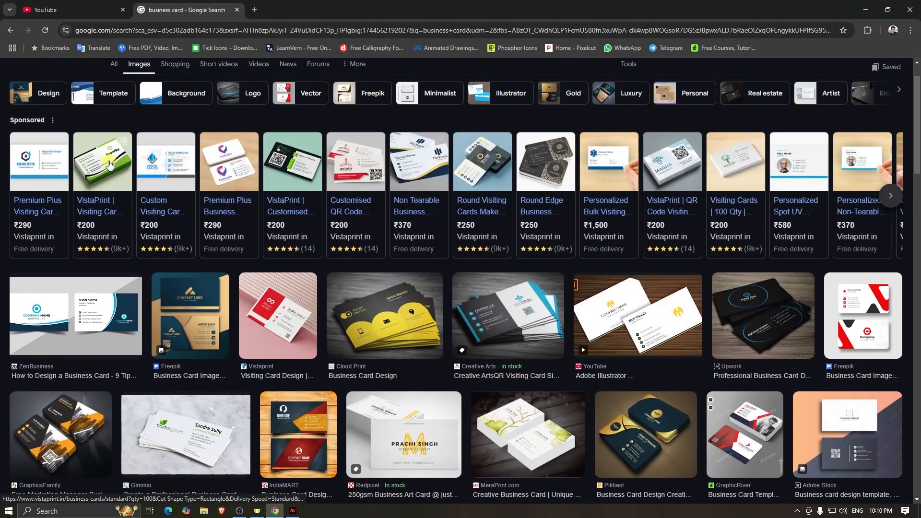
click(115, 113)
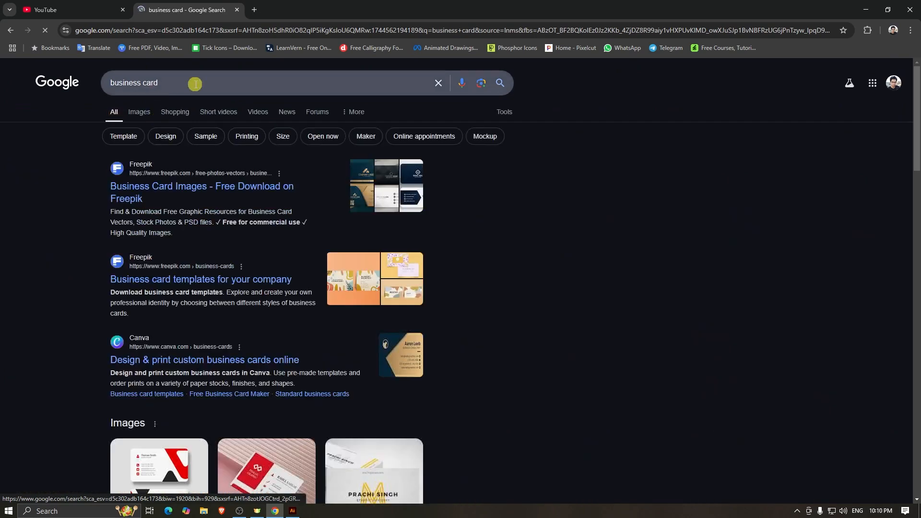
click(141, 119)
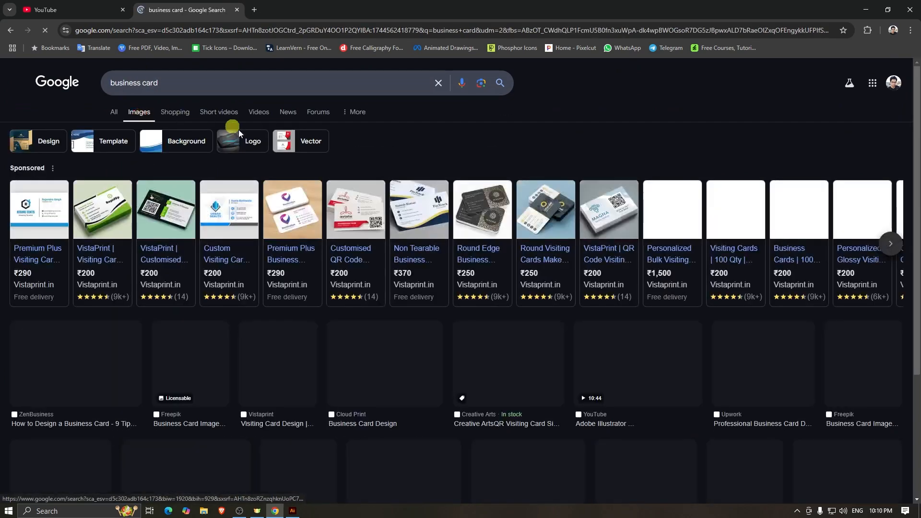
scroll(620, 339, down, 5)
scroll(620, 339, down, 2)
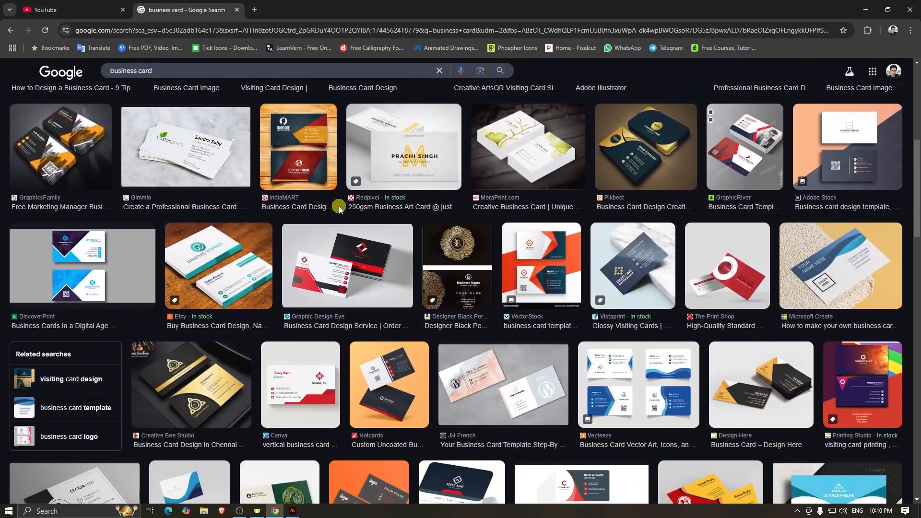
scroll(269, 204, up, 3)
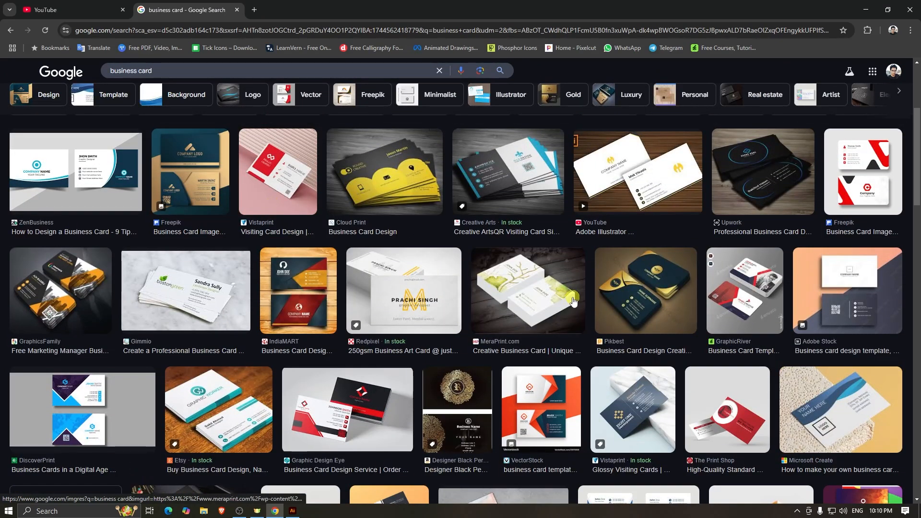
scroll(573, 301, down, 1)
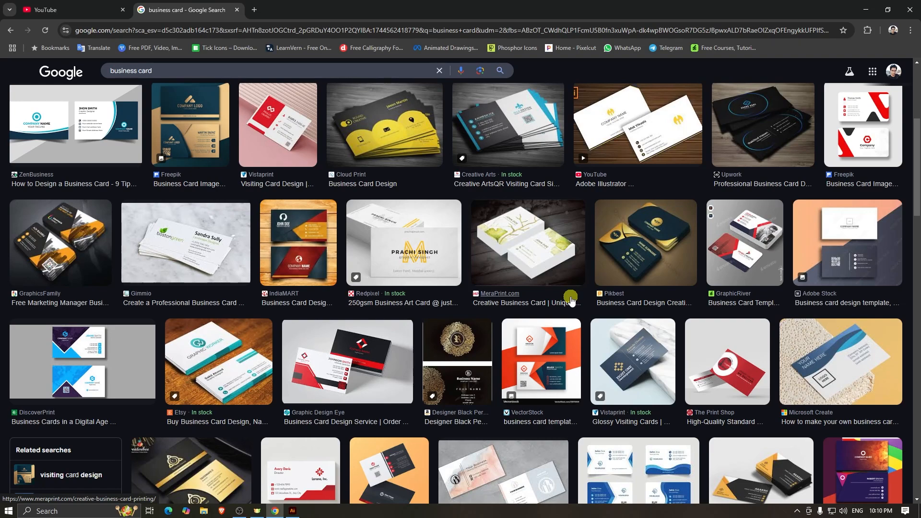
scroll(571, 300, down, 5)
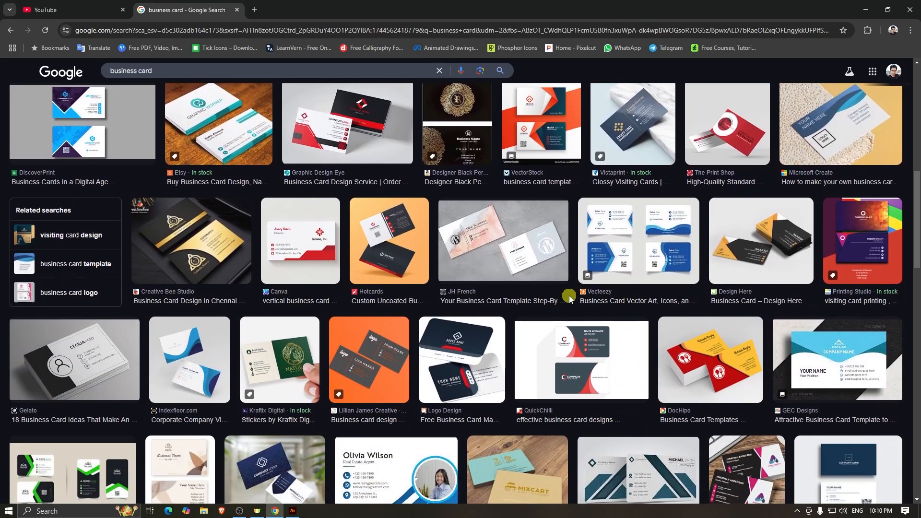
scroll(570, 298, down, 4)
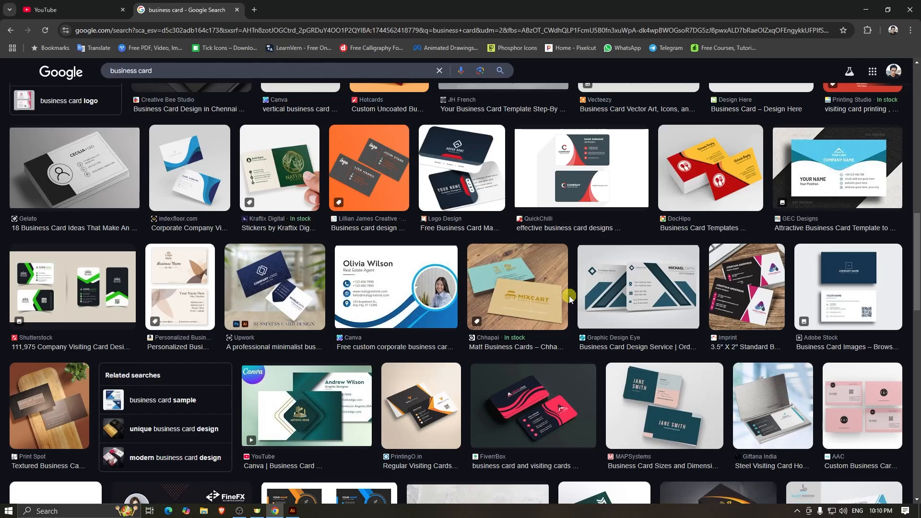
scroll(570, 299, down, 8)
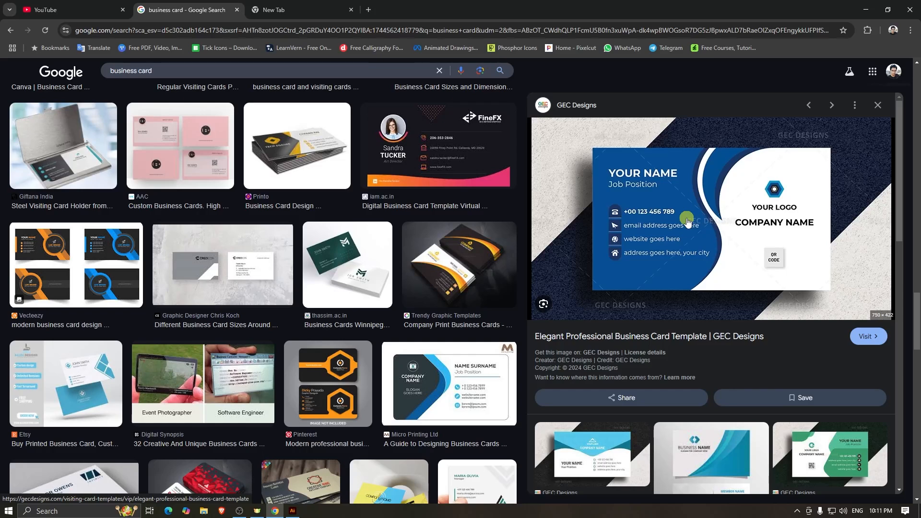
- Copy the previewed blue-and-white "Elegant Professional Business Card Template" image by GEC Designs
right_click(685, 206)
click(633, 186)
scroll(643, 206, down, 1)
scroll(639, 192, up, 1)
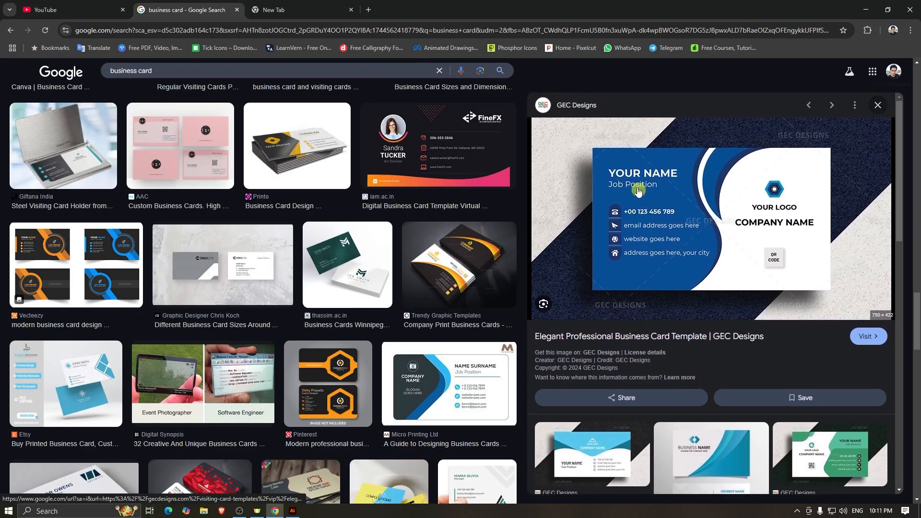
right_click(639, 189)
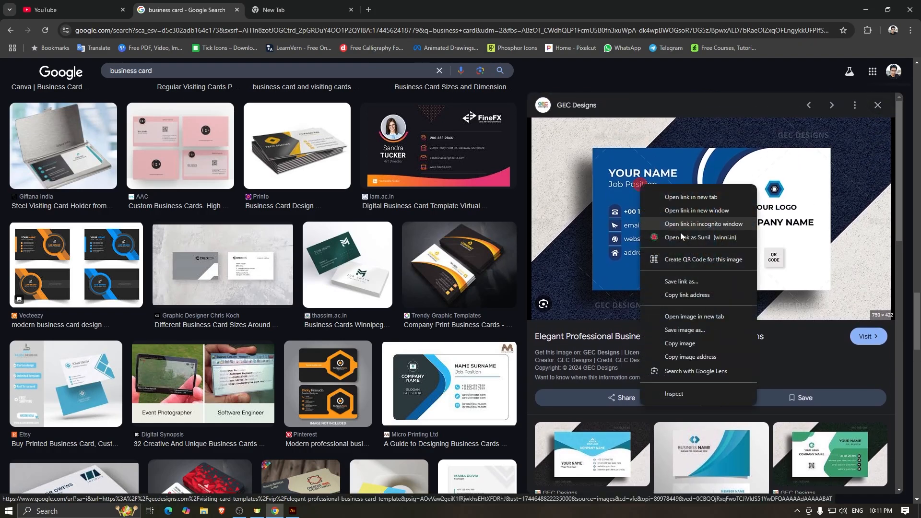
click(676, 343)
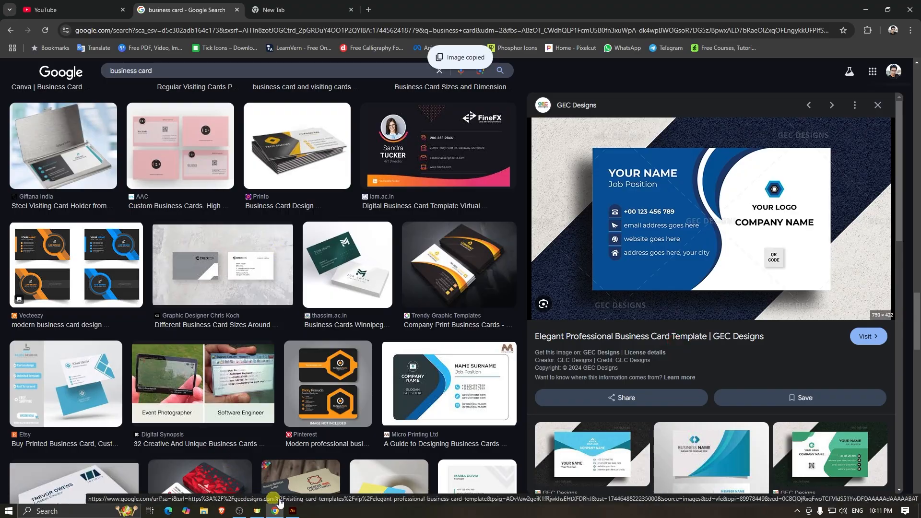
- Switch to Illustrator and paste the copied business card image into the blank document
click(294, 511)
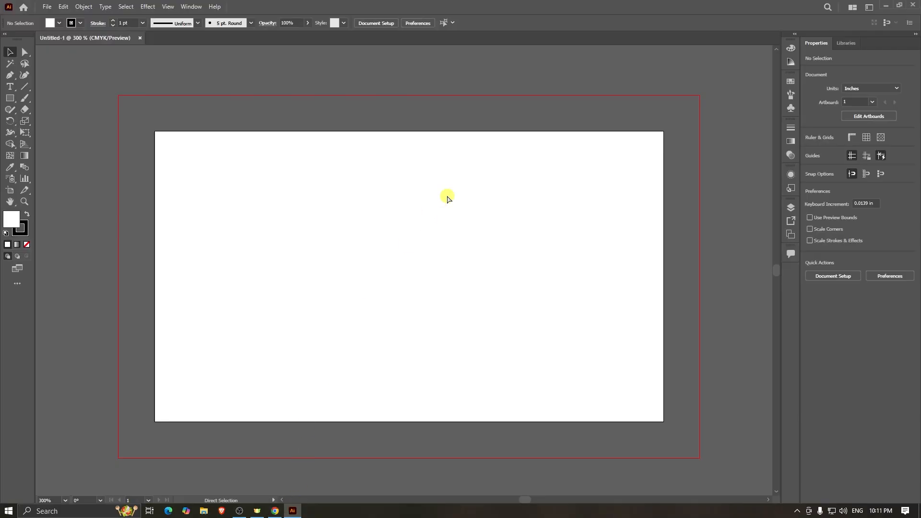
key(ctrl+v)
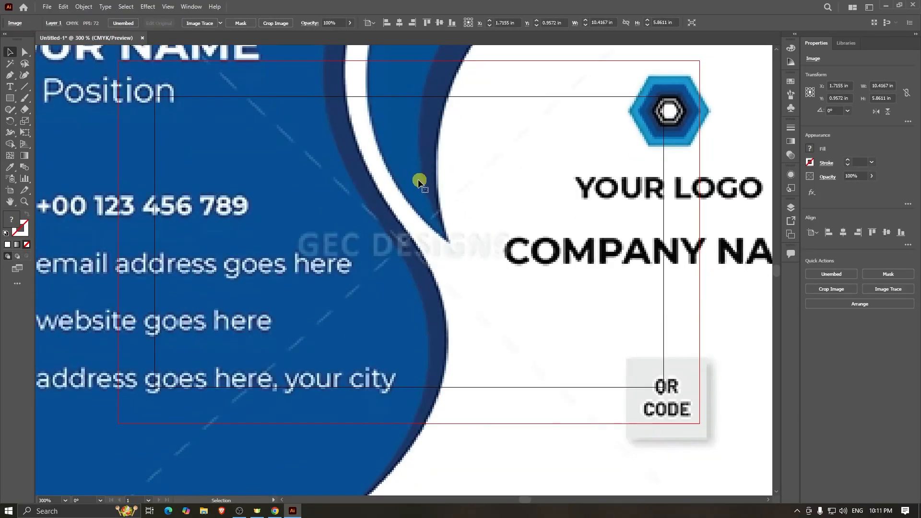
scroll(387, 185, down, 4)
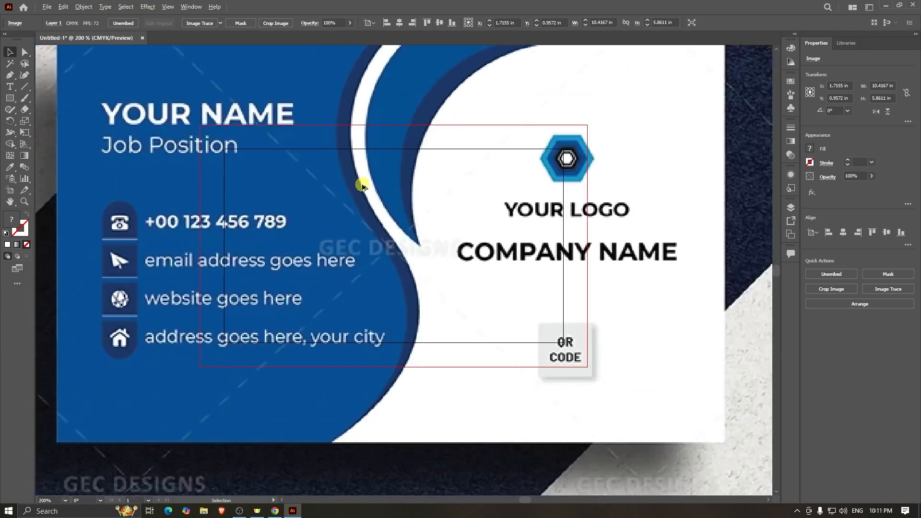
scroll(386, 233, down, 3)
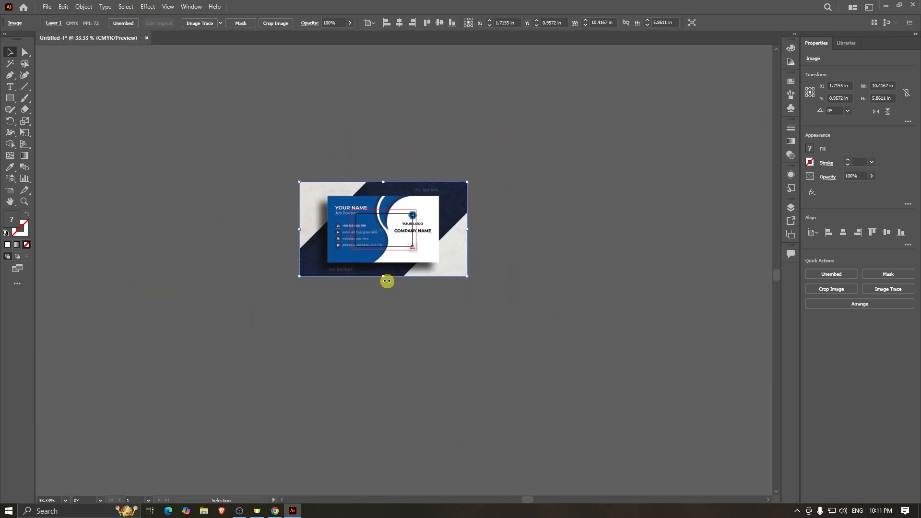
- Scale the pasted card image down to about 4.07 × 2.29 in and place it just above the artboard
drag(385, 277, 398, 216)
scroll(390, 206, up, 5)
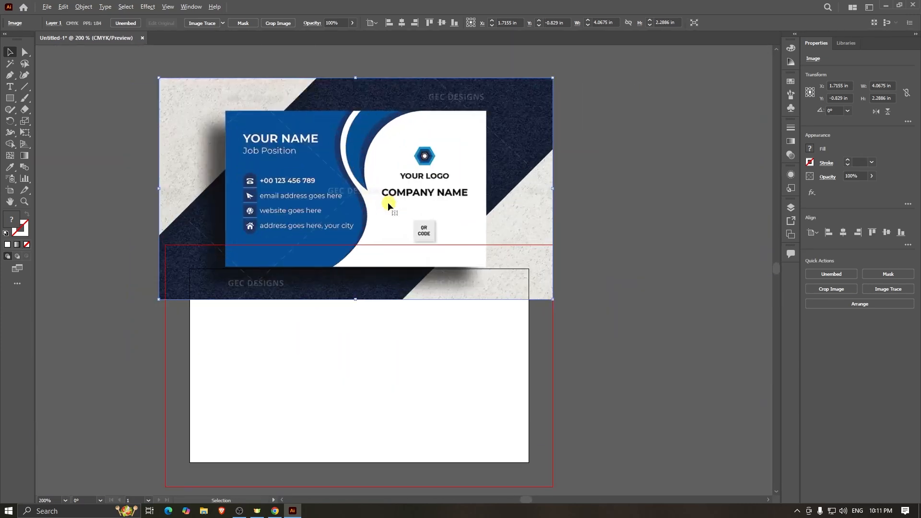
scroll(377, 195, up, 1)
click(654, 259)
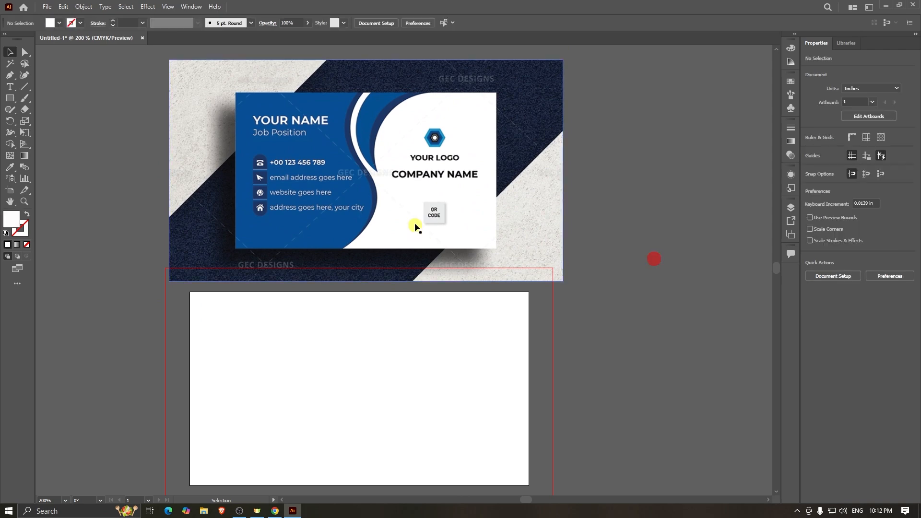
drag(415, 226, 418, 211)
scroll(294, 229, down, 4)
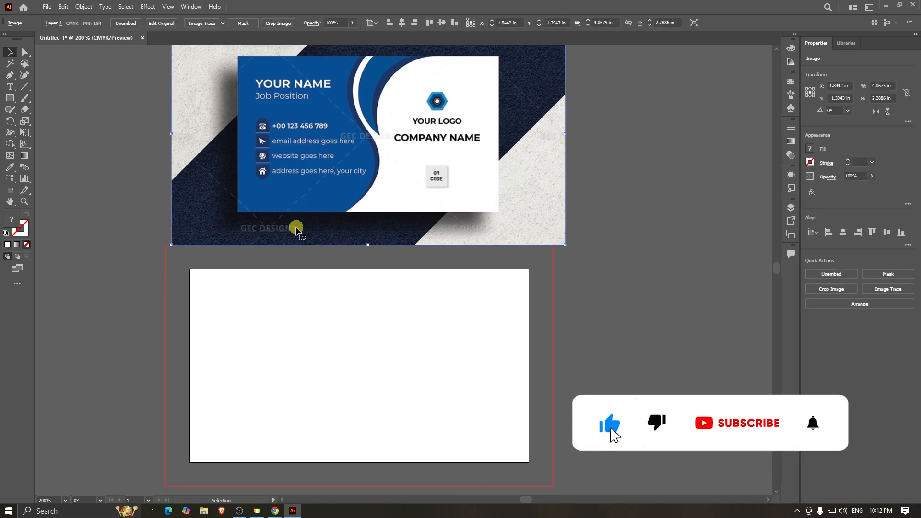
click(392, 325)
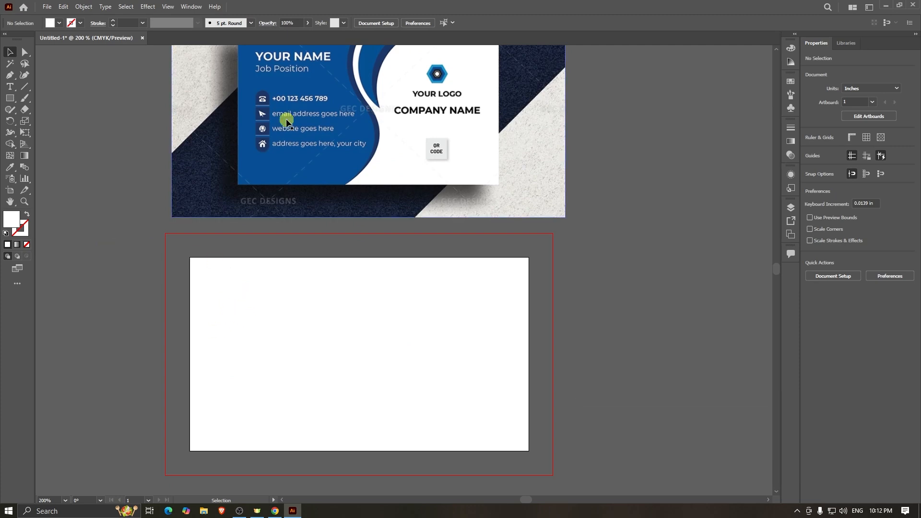
- Create a 3.5 × 2 in rectangle and center it horizontally and vertically on the artboard
key(m)
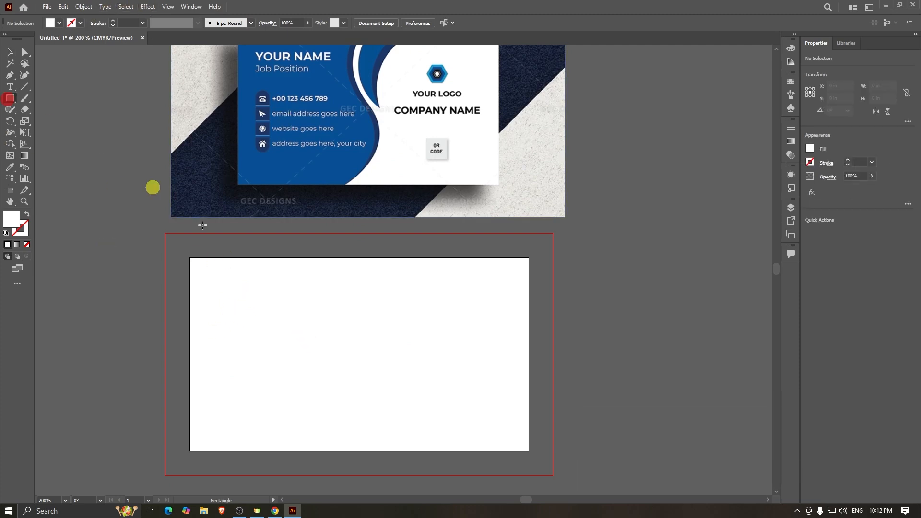
click(326, 344)
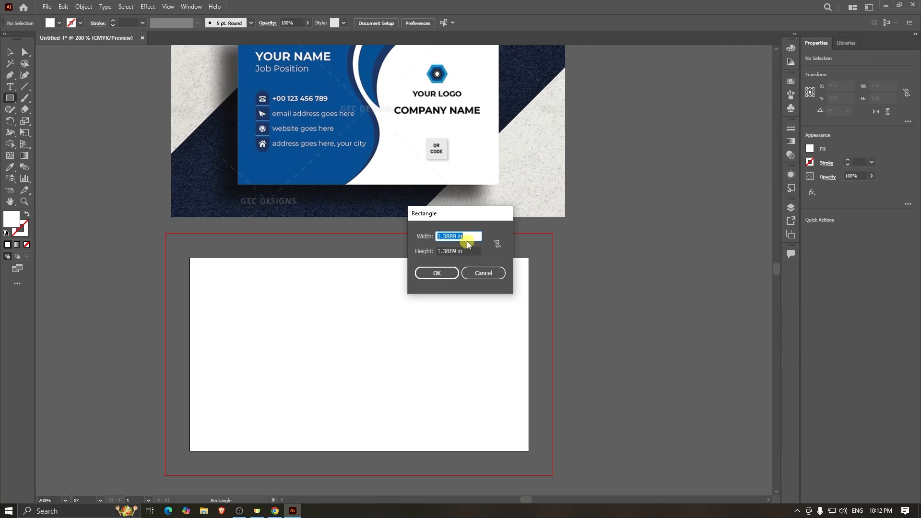
drag(466, 237, 426, 236)
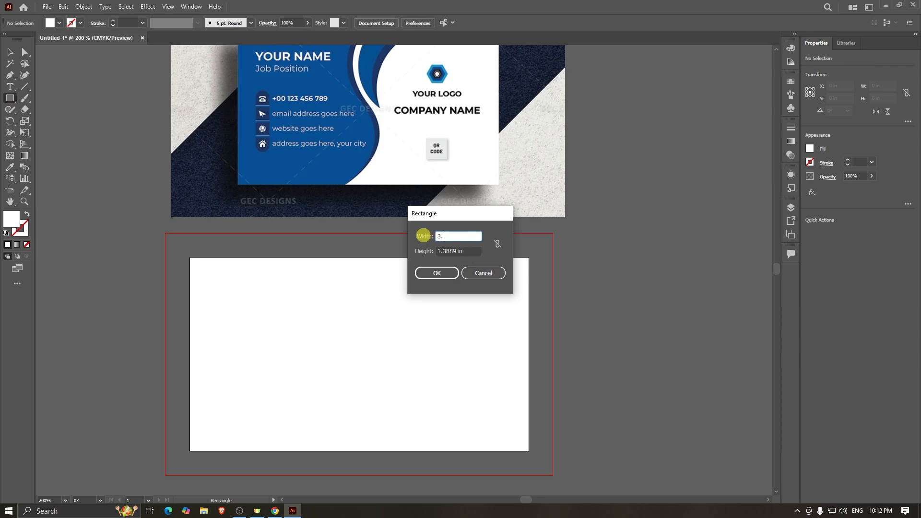
key(Tab)
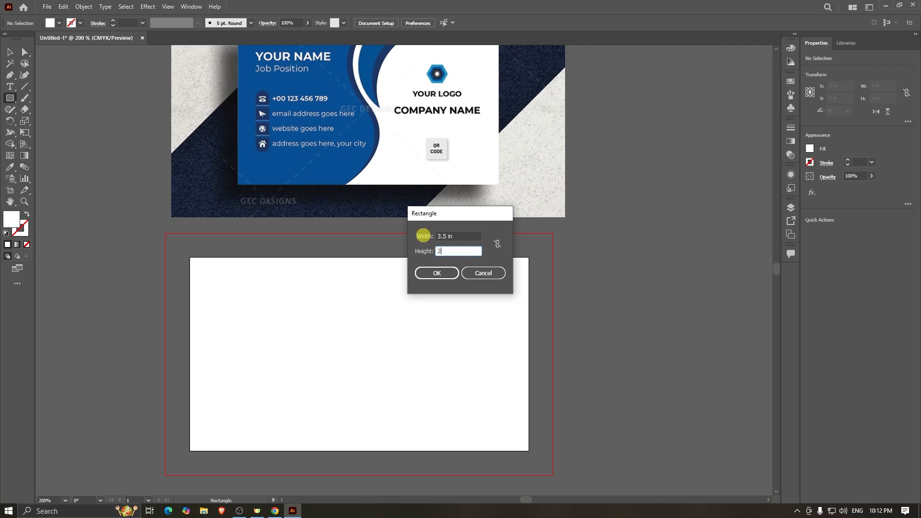
text(2)
click(438, 273)
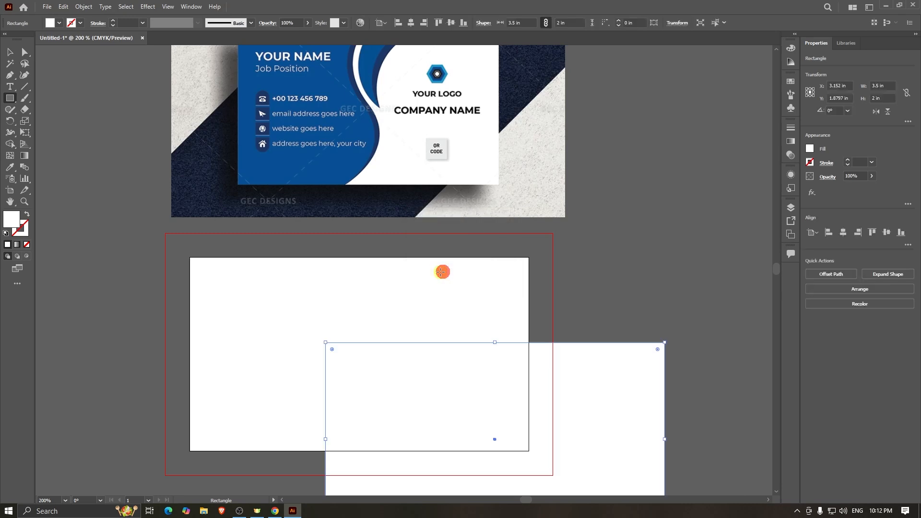
click(411, 24)
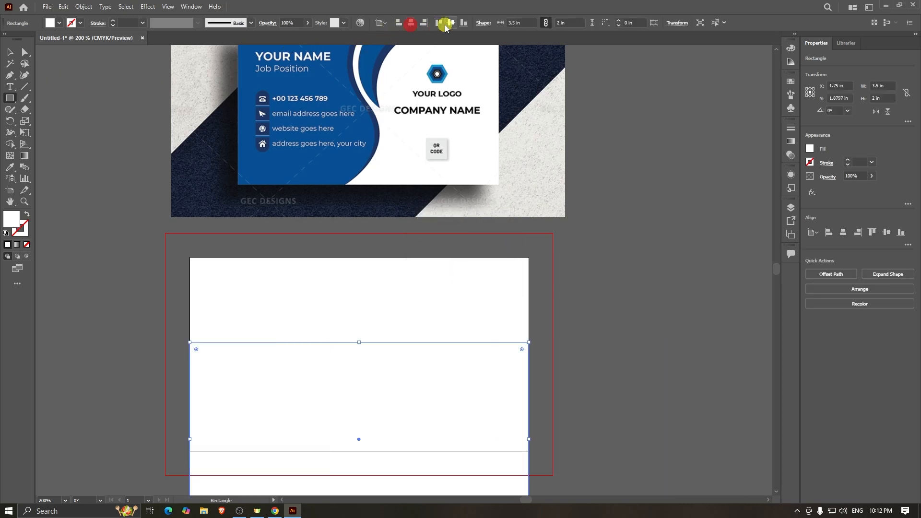
click(451, 23)
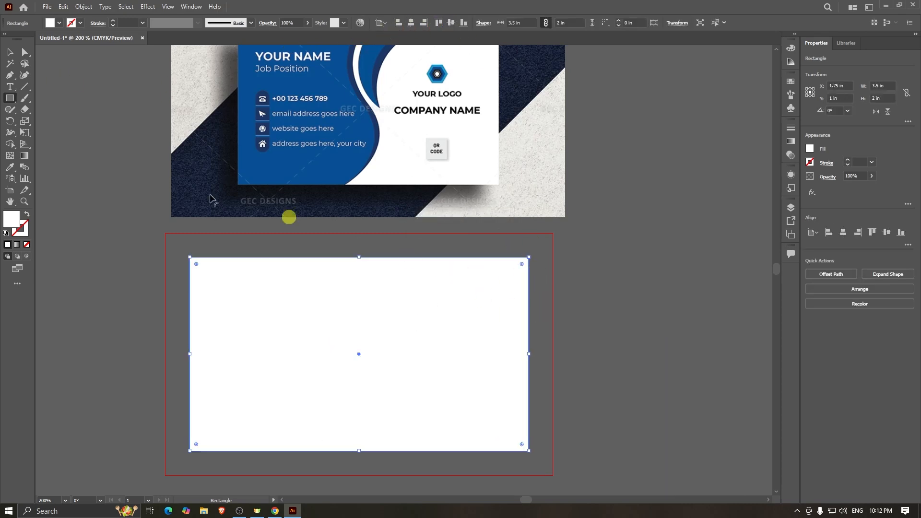
click(10, 51)
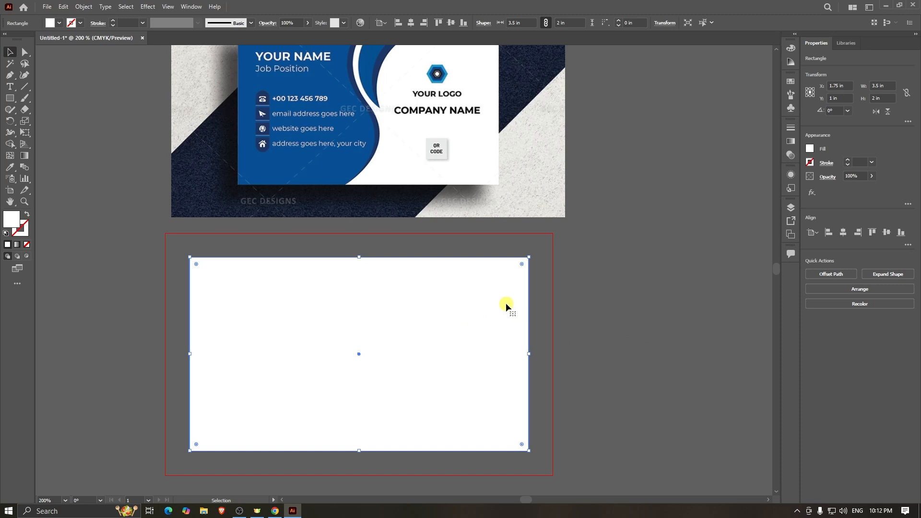
- Fill the artboard-sized rectangle with the muted red A57171
scroll(404, 198, up, 1)
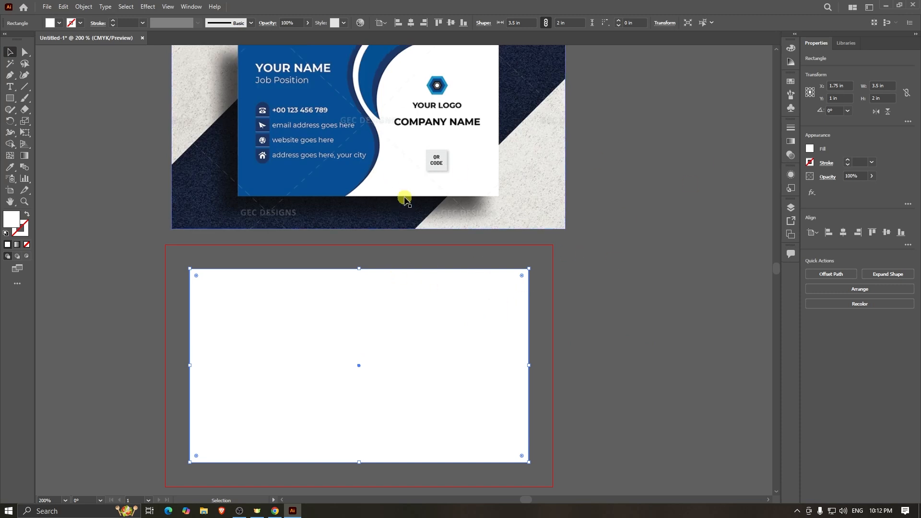
double_click(12, 220)
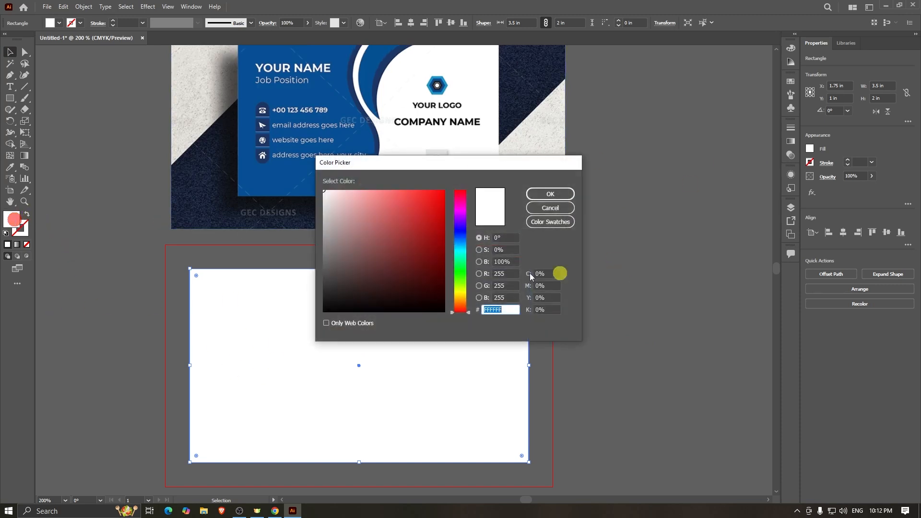
drag(377, 258, 362, 233)
click(541, 195)
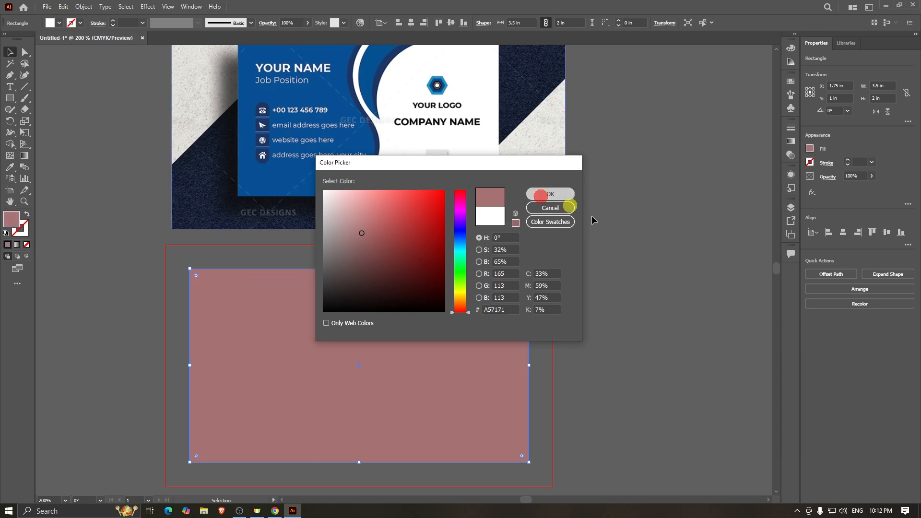
click(645, 304)
- Change the card background rectangle's fill to the pale pinkish gray EAE1E1
click(417, 344)
double_click(12, 219)
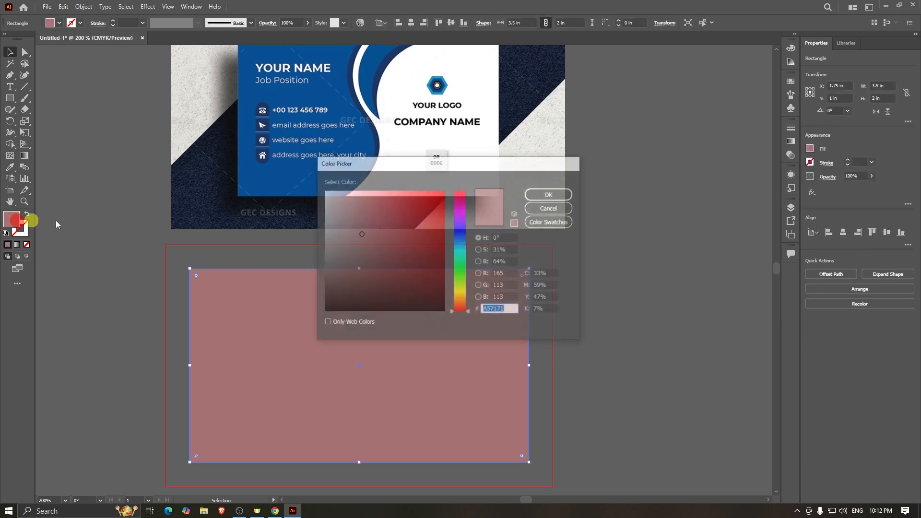
drag(346, 226, 329, 203)
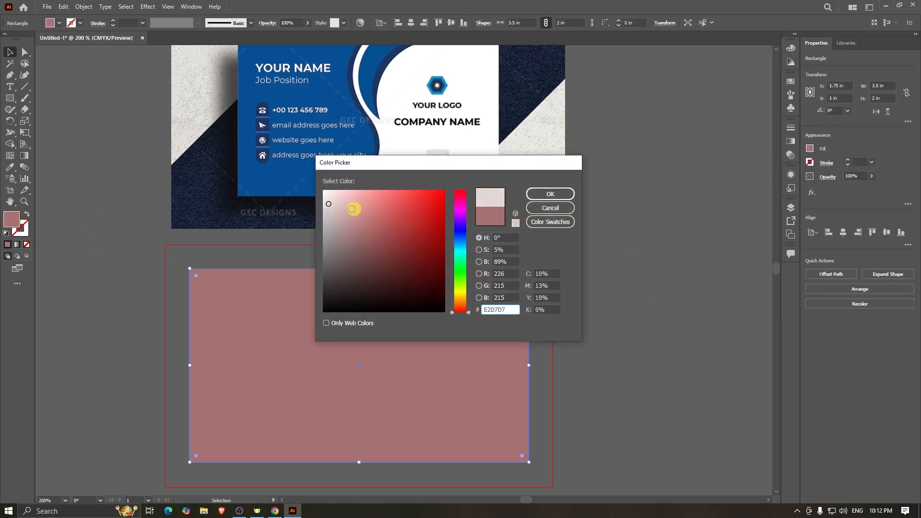
click(327, 200)
click(565, 200)
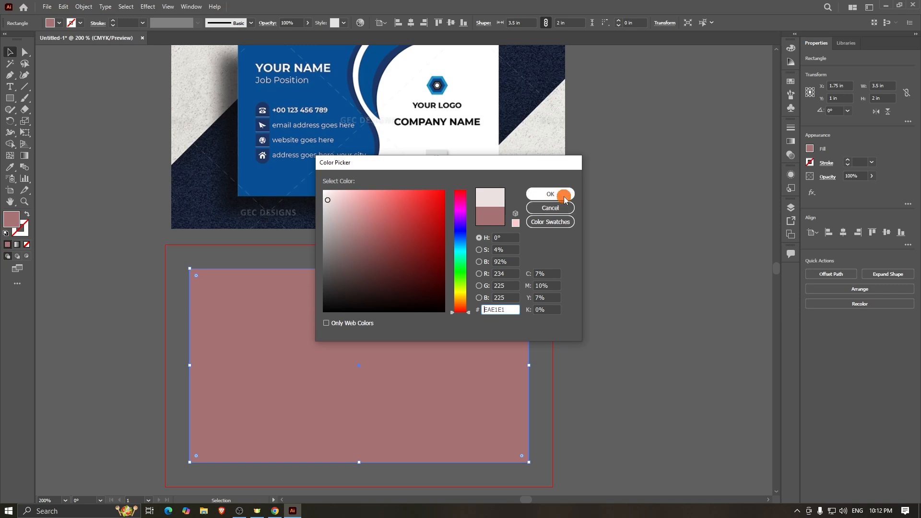
click(678, 247)
scroll(678, 250, down, 1)
scroll(678, 255, up, 3)
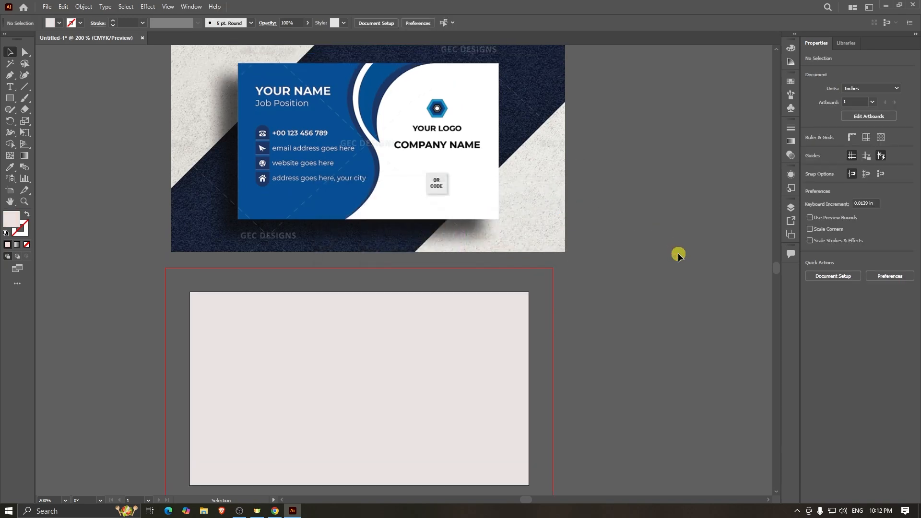
scroll(679, 255, down, 1)
click(402, 358)
scroll(499, 331, down, 2)
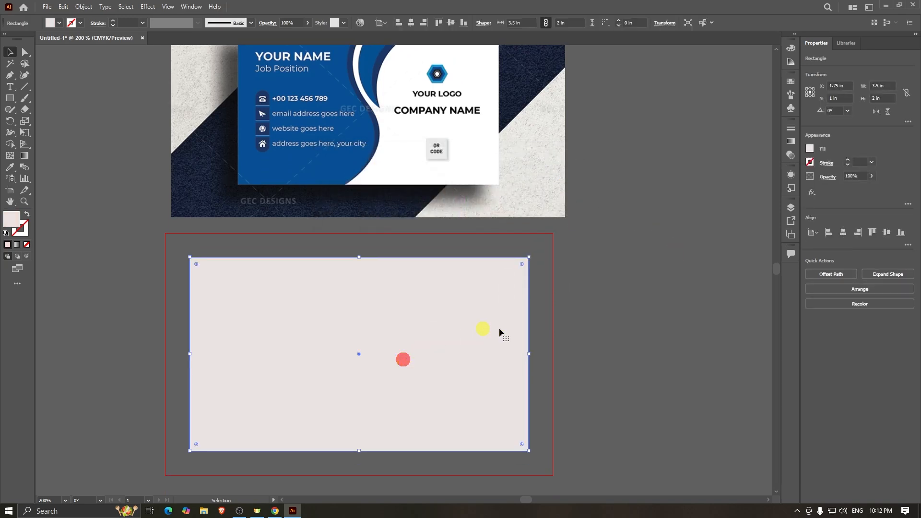
click(592, 315)
click(367, 321)
click(568, 321)
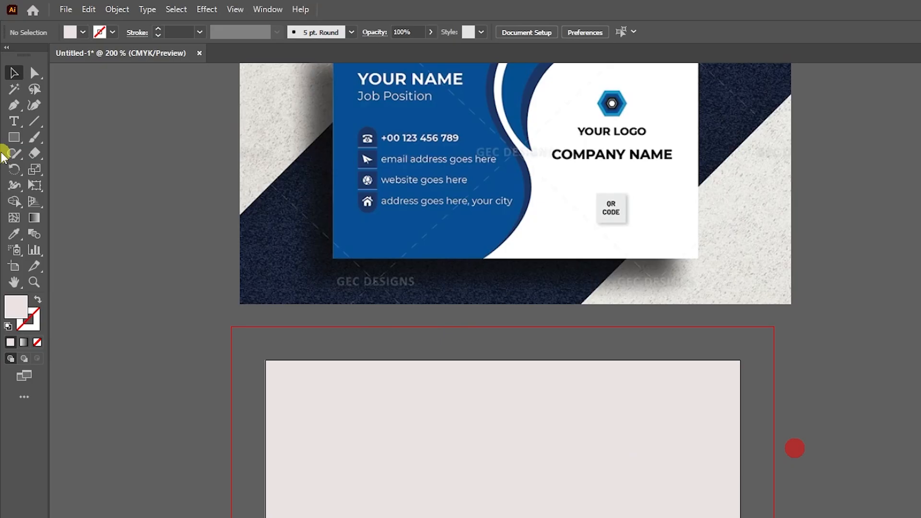
- Create a 3.25 × 1.75 in rectangle, 0.25 in smaller than the card each way, and center it on the artboard
click(14, 137)
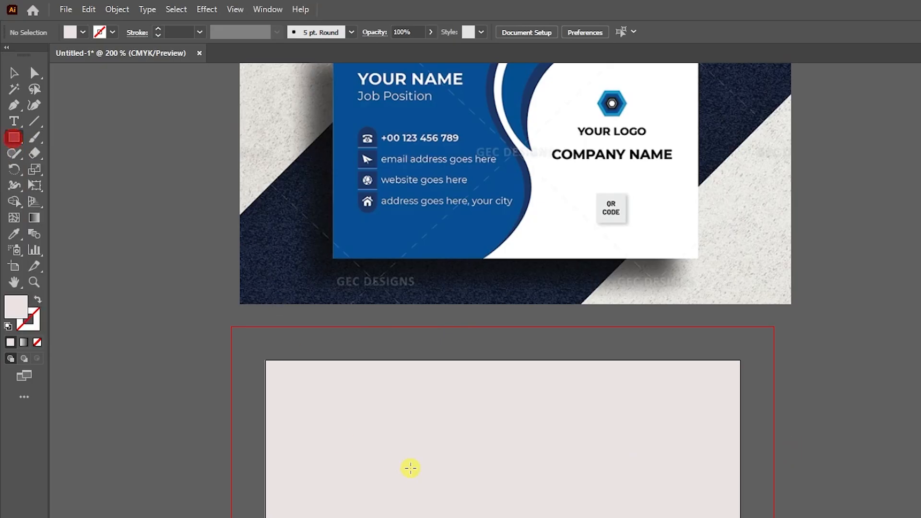
click(467, 439)
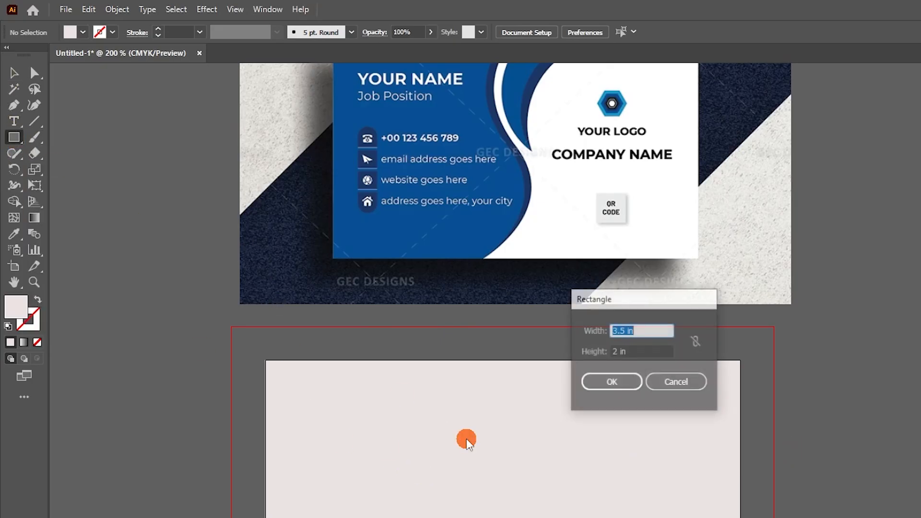
click(642, 332)
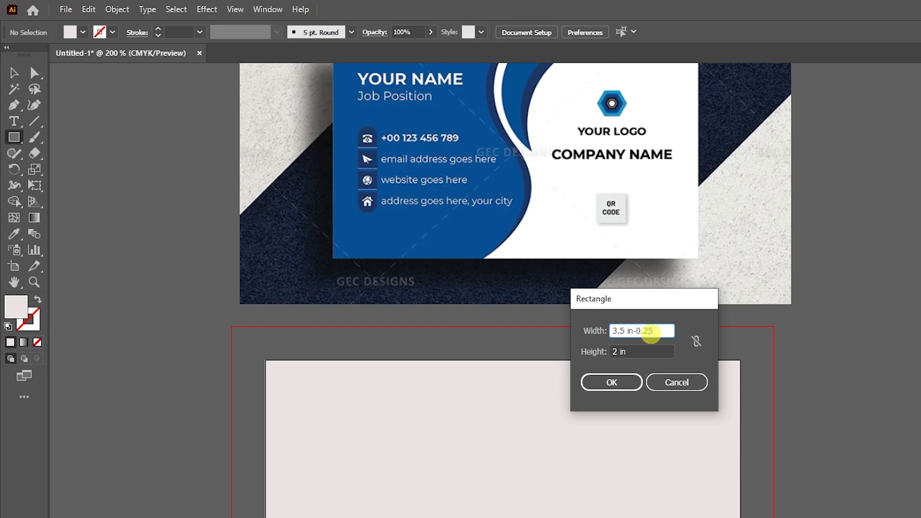
click(645, 353)
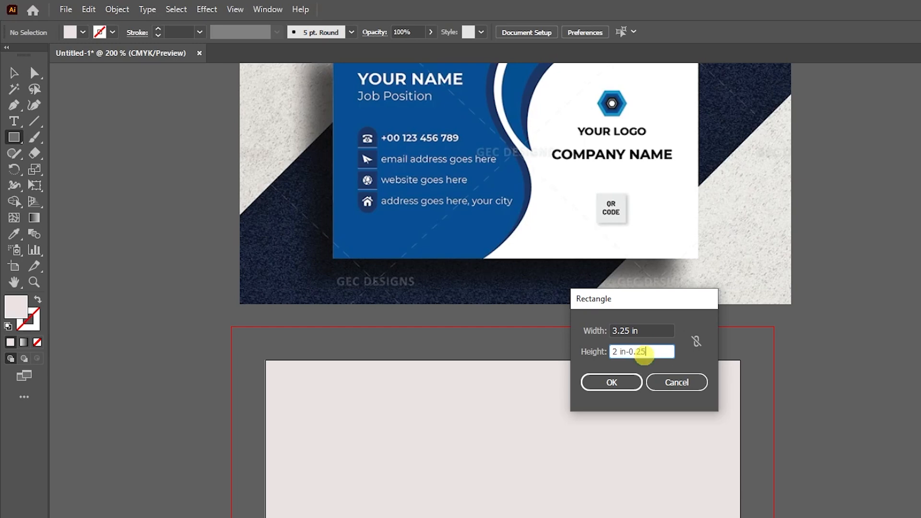
click(618, 387)
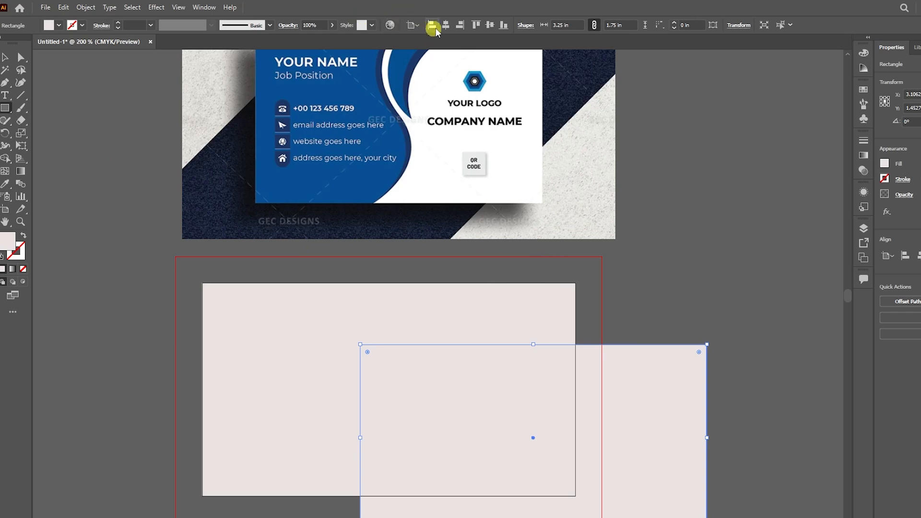
click(574, 34)
click(490, 25)
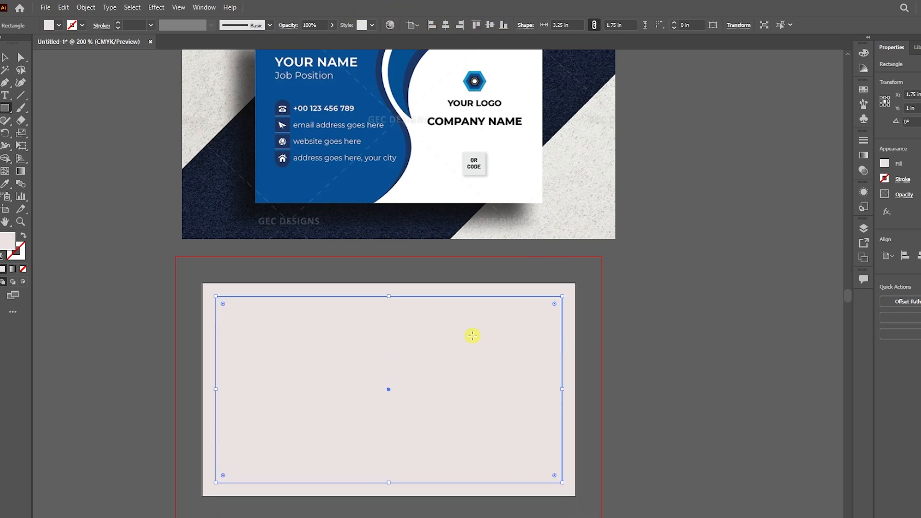
- Fill the inner 3.25 × 1.75 in rectangle with a bright red
scroll(346, 293, down, 1)
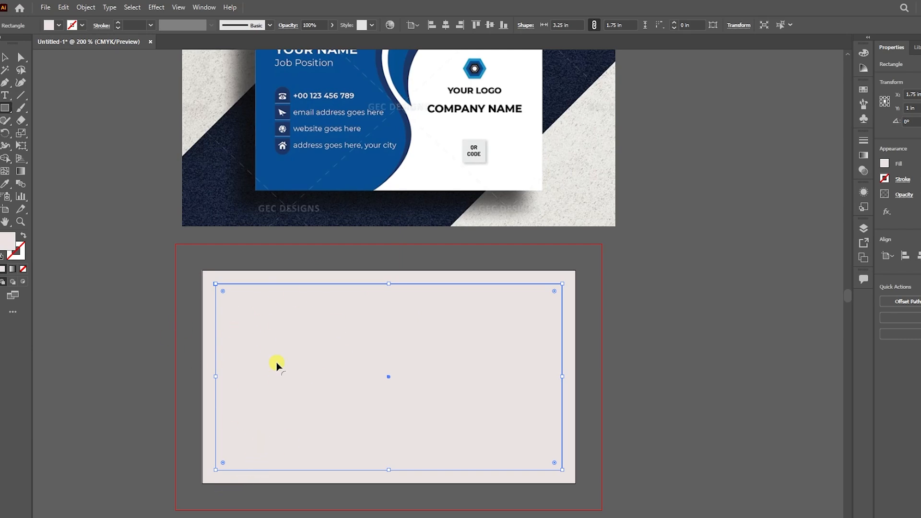
double_click(9, 240)
drag(460, 257, 451, 239)
click(600, 213)
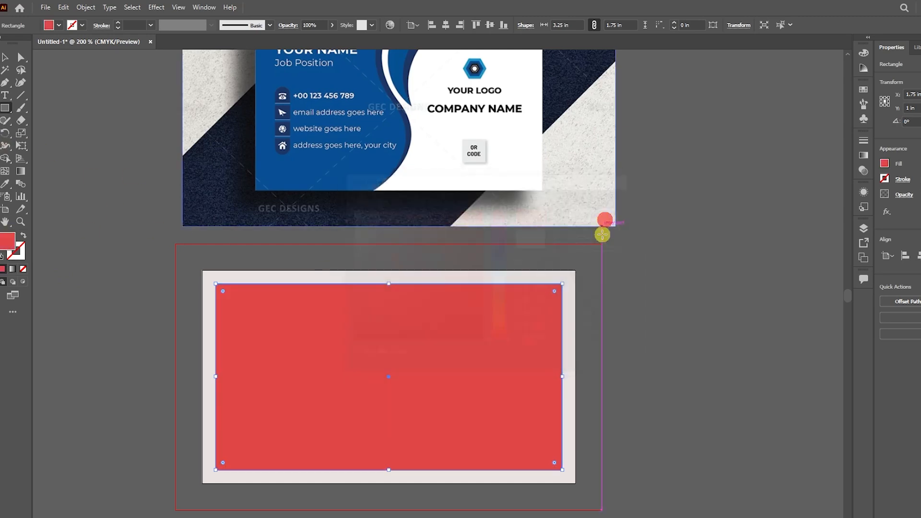
- Convert the red inner rectangle into guides marking the card's safe margin, and select the resulting guide
scroll(432, 316, down, 1)
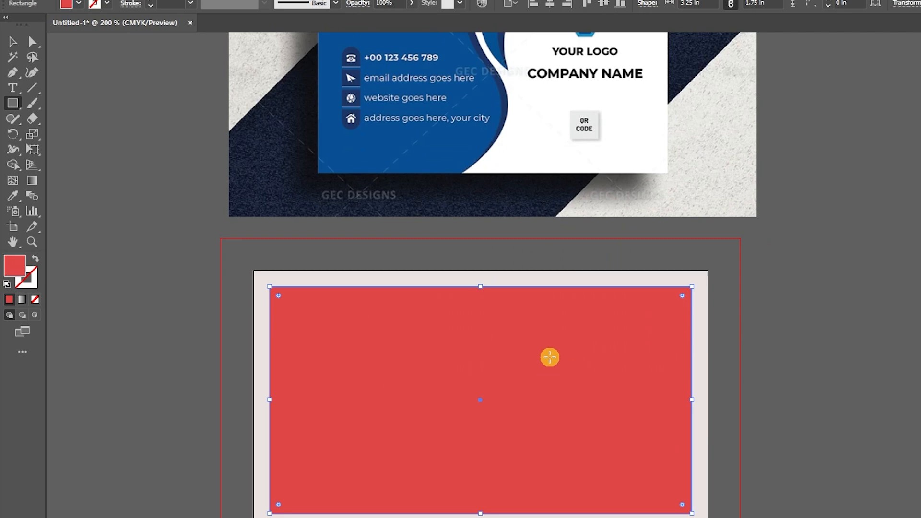
right_click(550, 360)
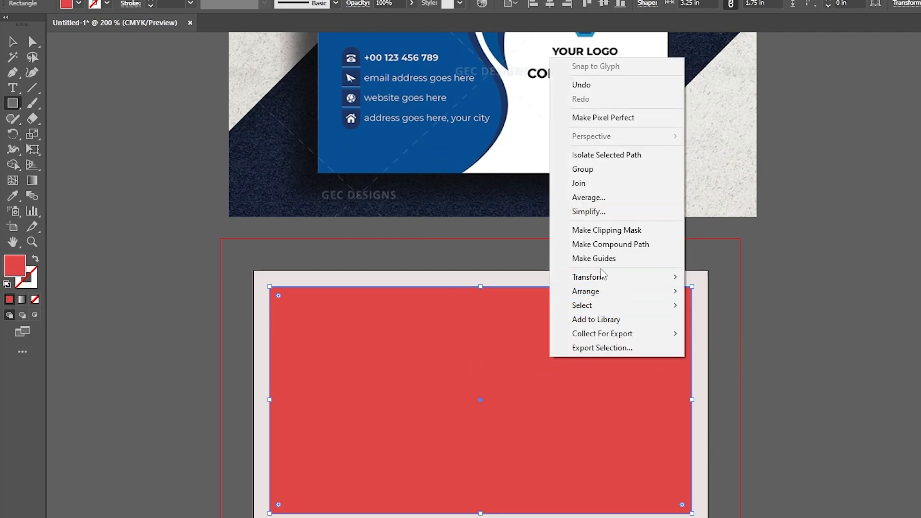
click(602, 260)
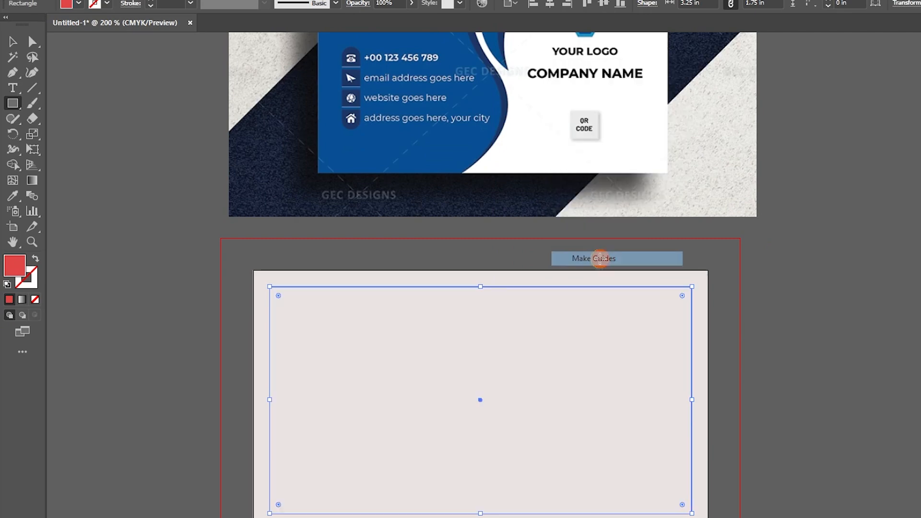
click(12, 55)
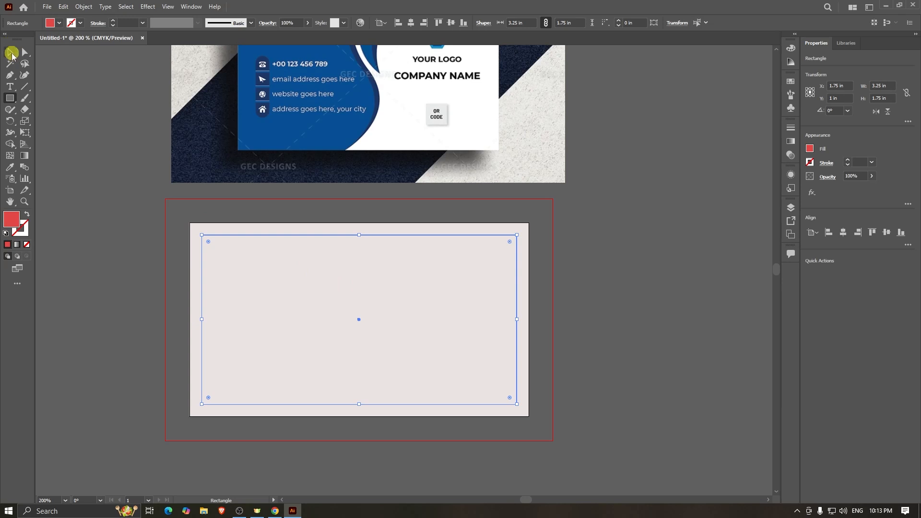
click(589, 269)
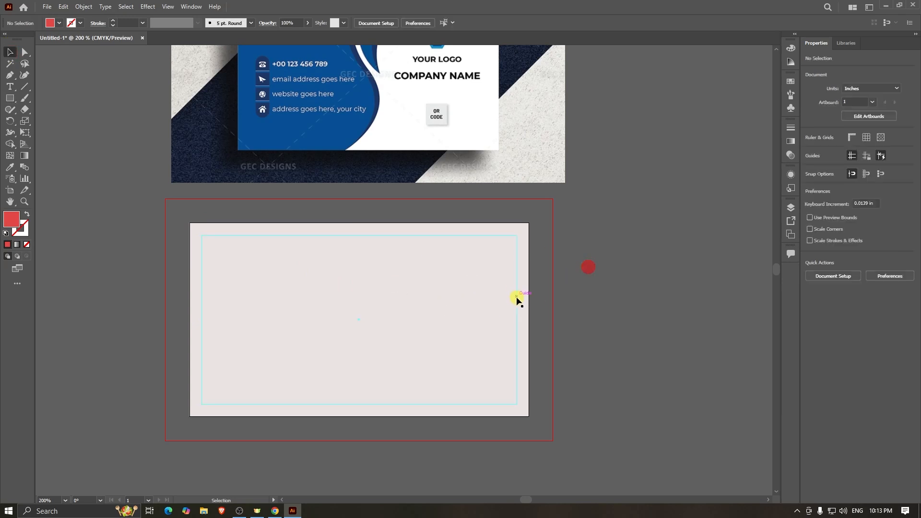
click(517, 300)
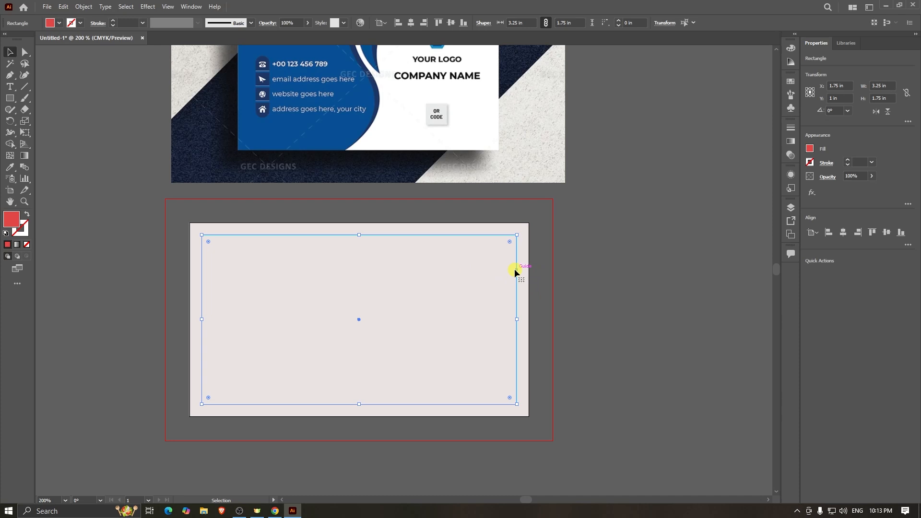
- Lock the safe-margin guides on the card
key(a)
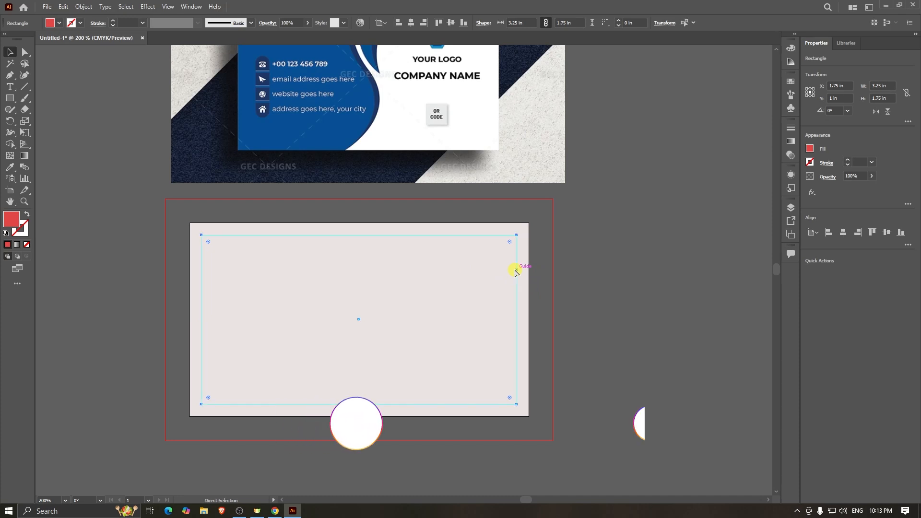
key(v)
right_click(517, 272)
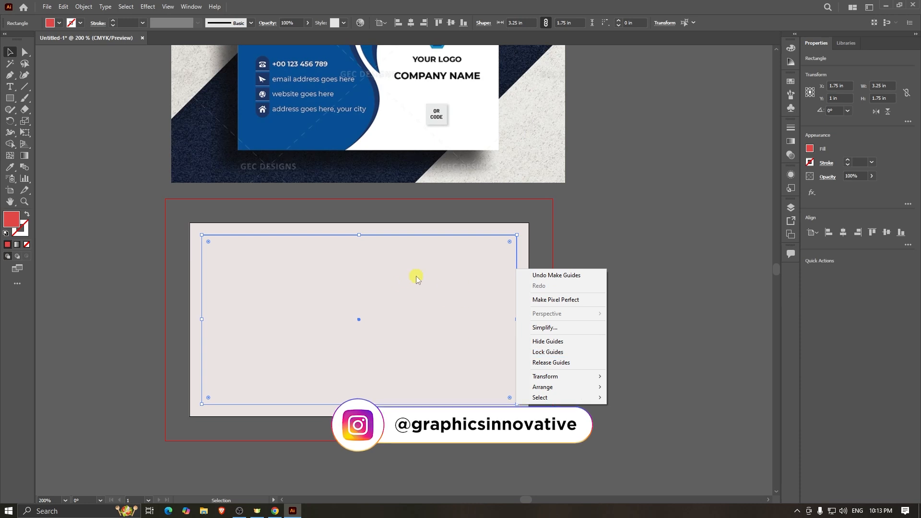
click(534, 354)
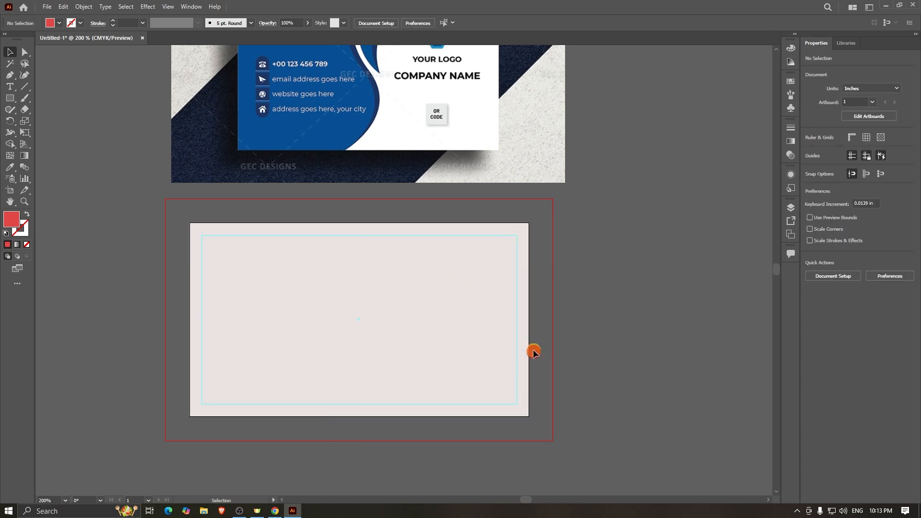
- Try to move the safe-margin guide to test its lock, and undo the resulting changes
drag(519, 272, 575, 295)
key(a)
key(ctrl+z)
key(ctrl+z)
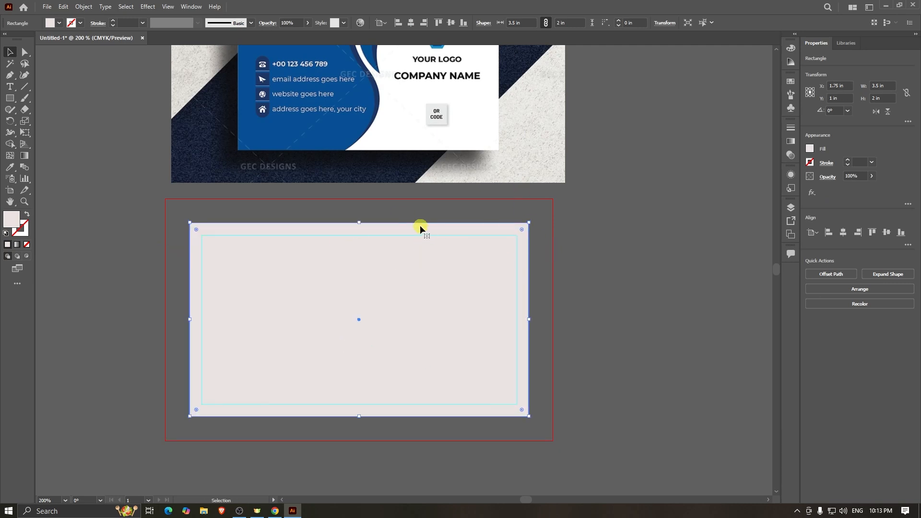
click(579, 234)
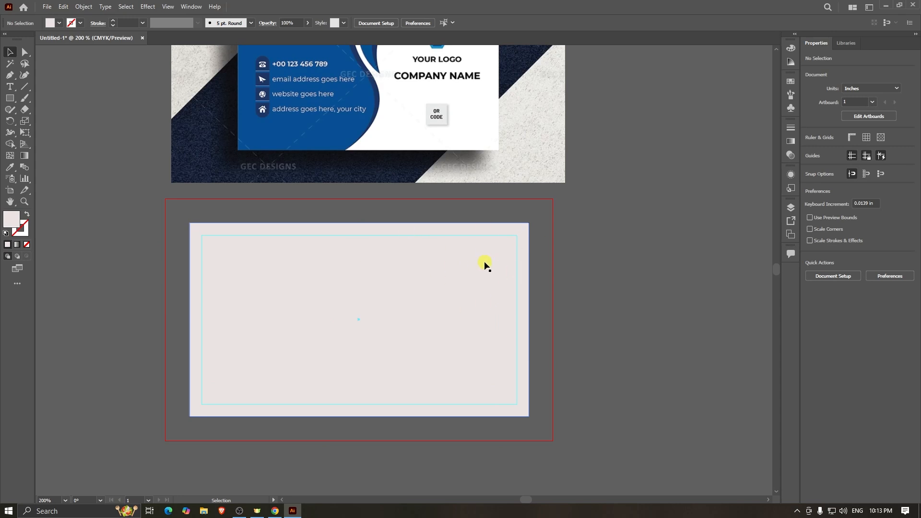
- Examine the reference card's contact icons, text and curved blue and white shapes
scroll(485, 264, up, 2)
scroll(481, 260, up, 1)
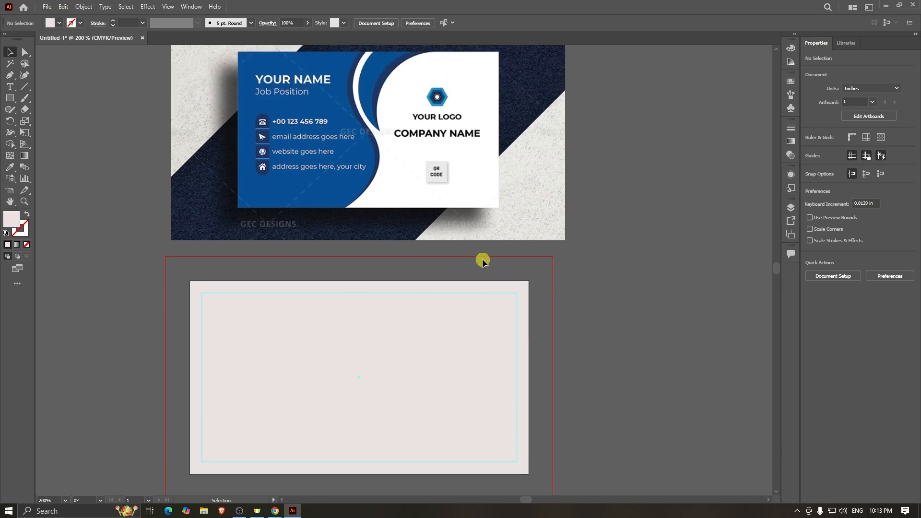
scroll(294, 149, up, 1)
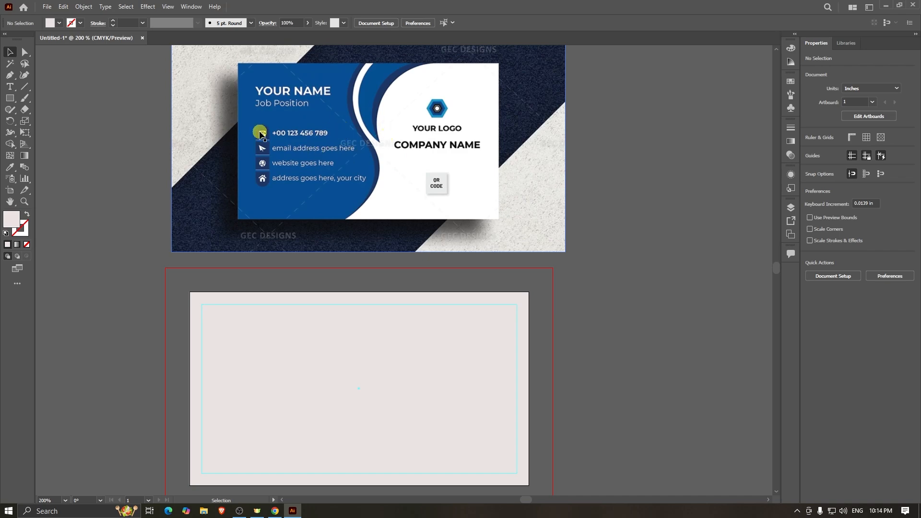
scroll(355, 188, up, 1)
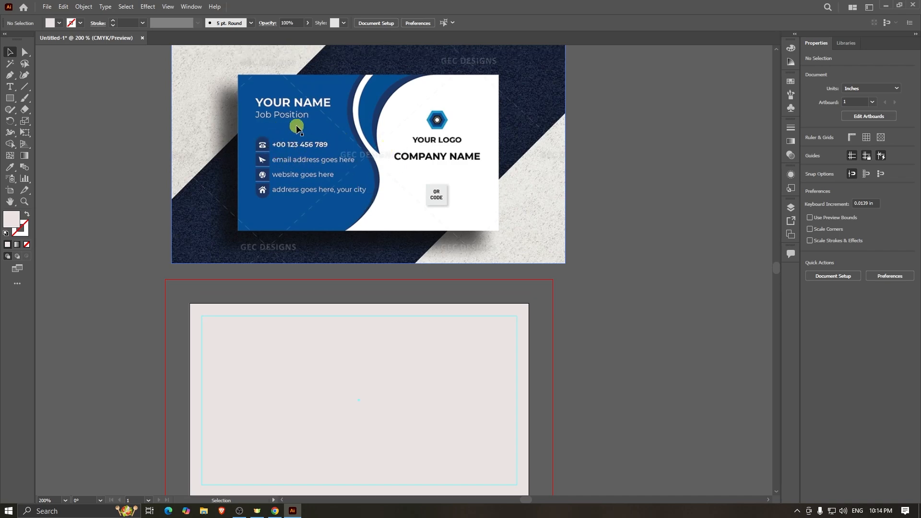
scroll(346, 161, up, 1)
scroll(346, 163, down, 2)
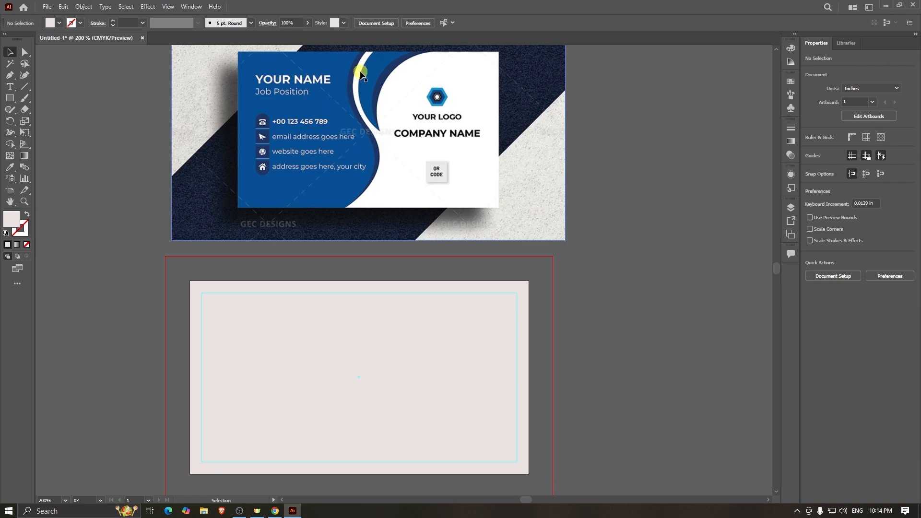
scroll(319, 144, up, 1)
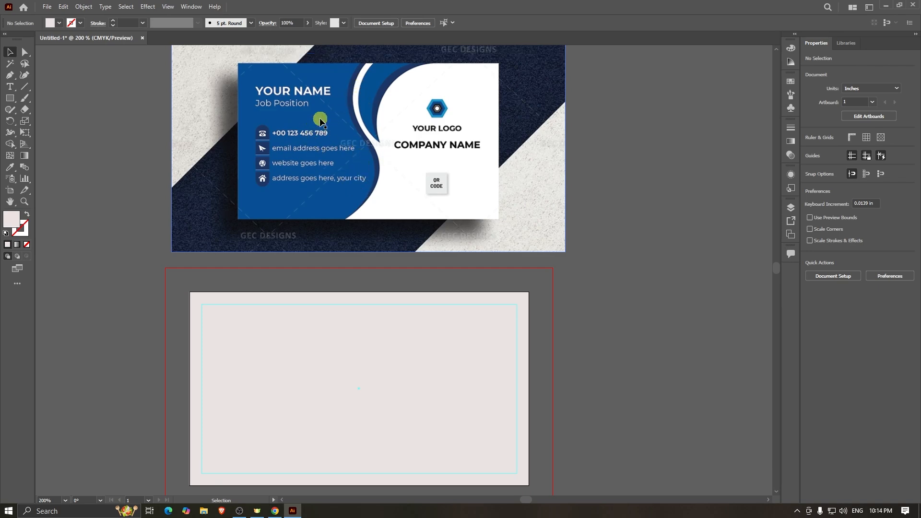
scroll(320, 121, down, 1)
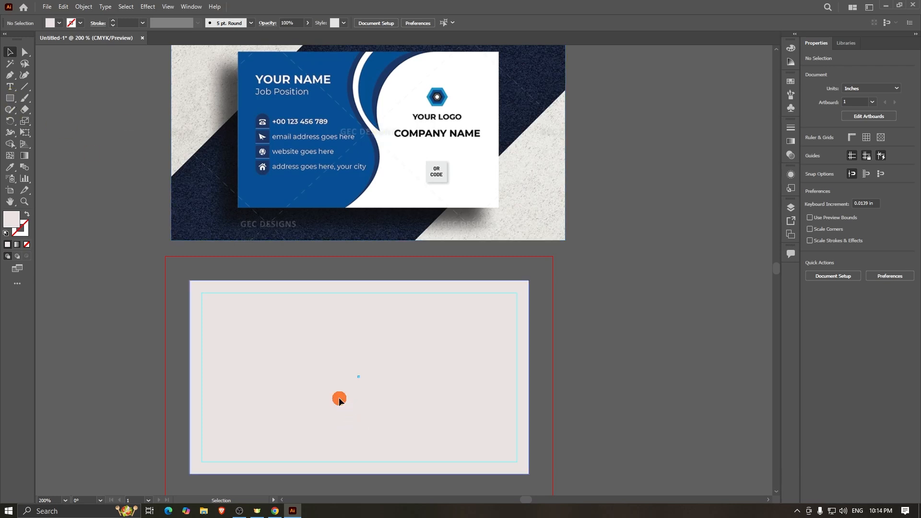
- Change the card background rectangle's fill to pure white
click(339, 397)
scroll(470, 321, down, 1)
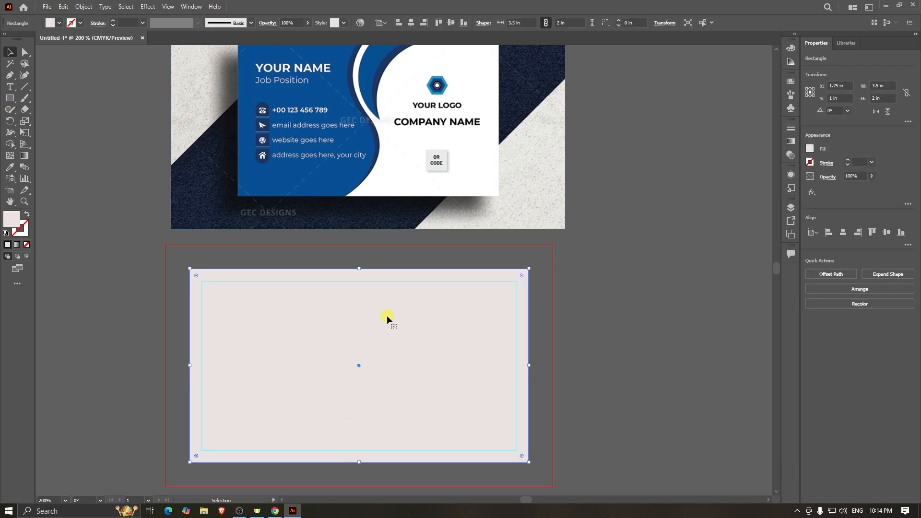
double_click(12, 220)
click(364, 227)
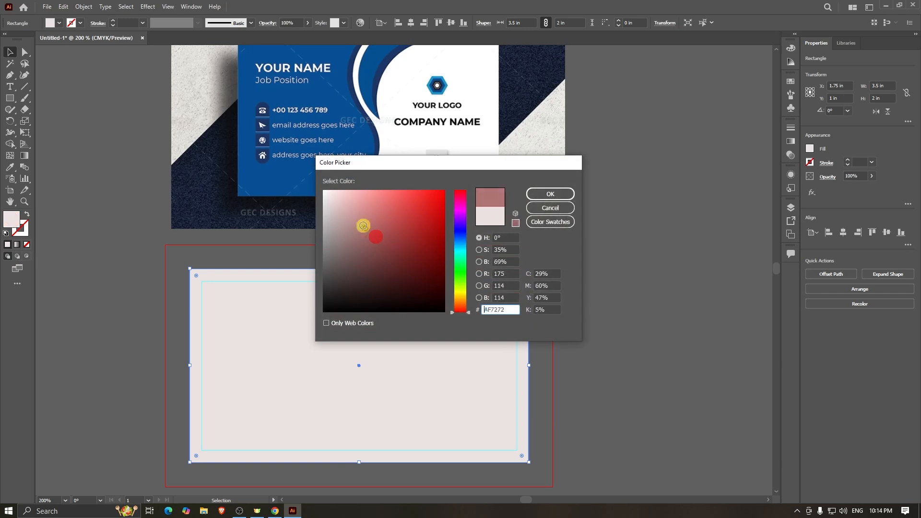
drag(364, 225, 310, 178)
click(551, 194)
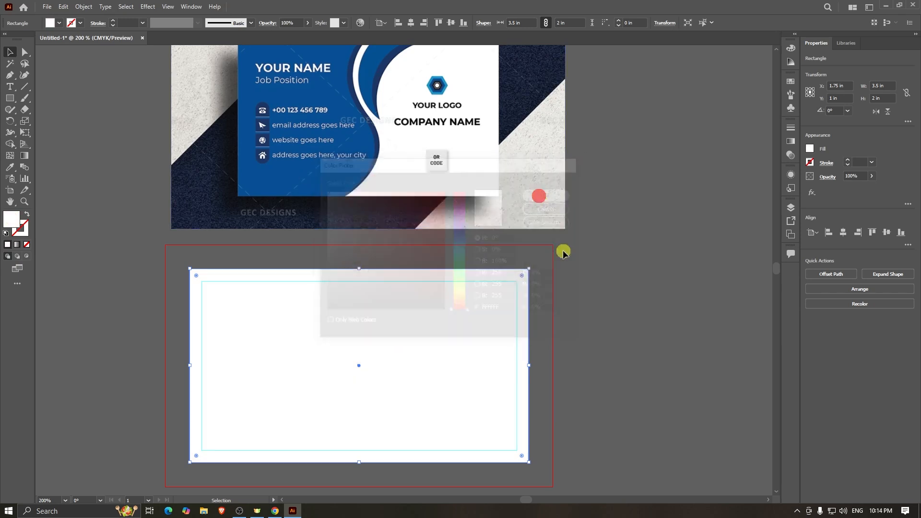
click(631, 343)
- Lock the white background rectangle and unlock it again
click(385, 378)
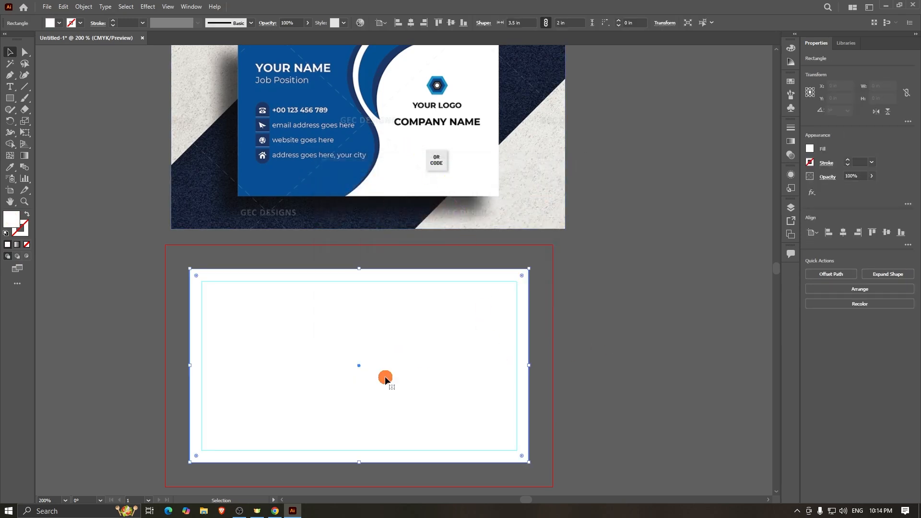
key(a)
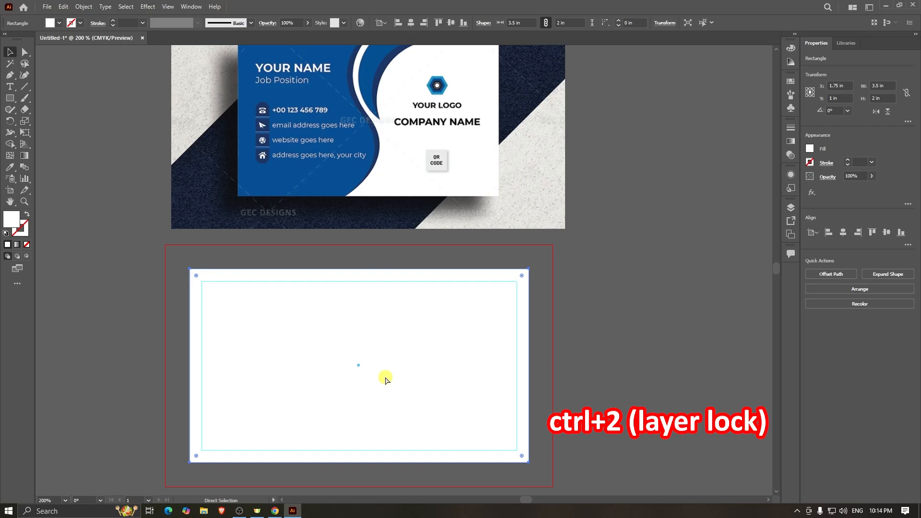
key(ctrl+2)
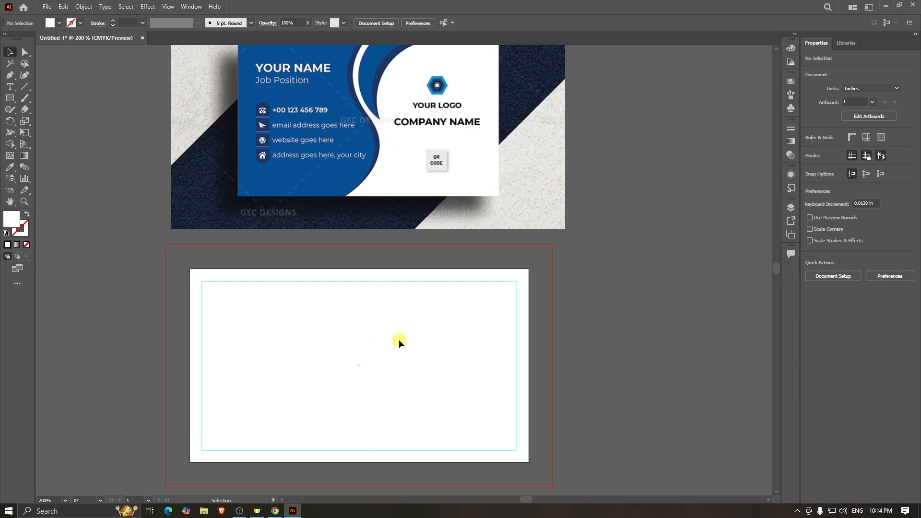
right_click(399, 338)
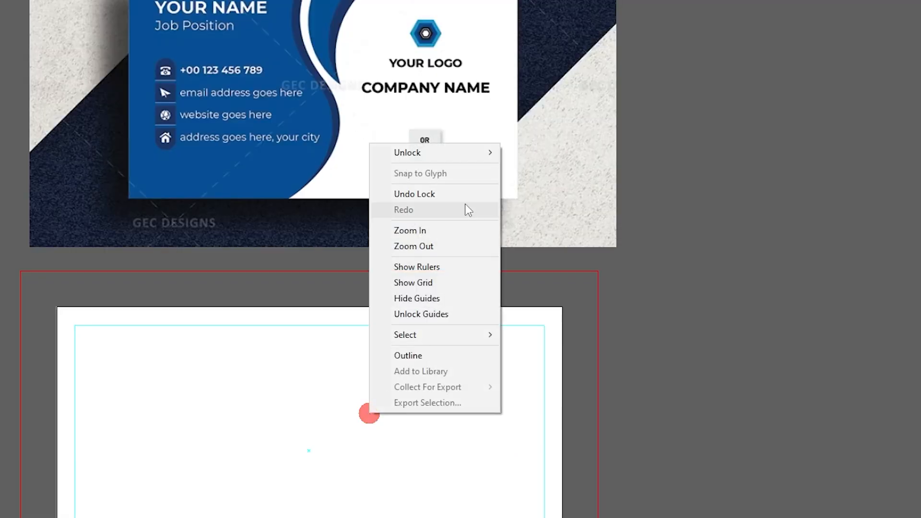
mouse_move(460, 153)
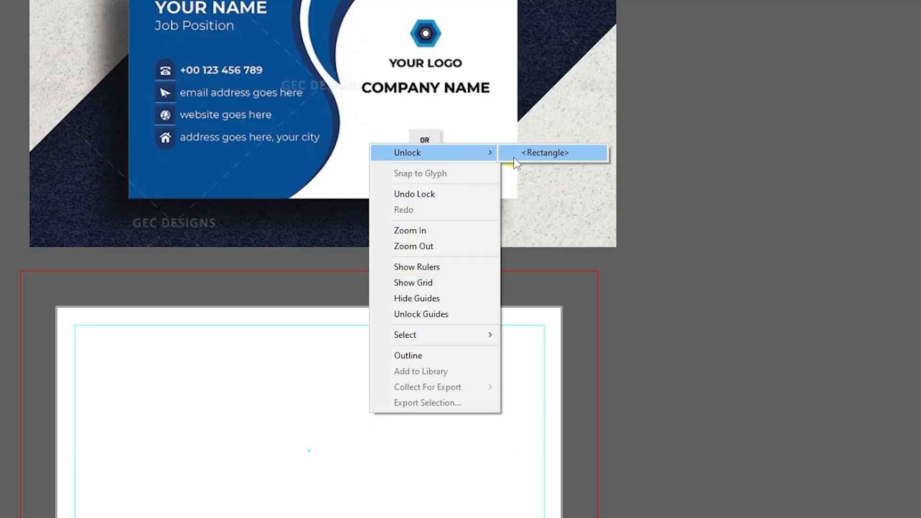
click(514, 156)
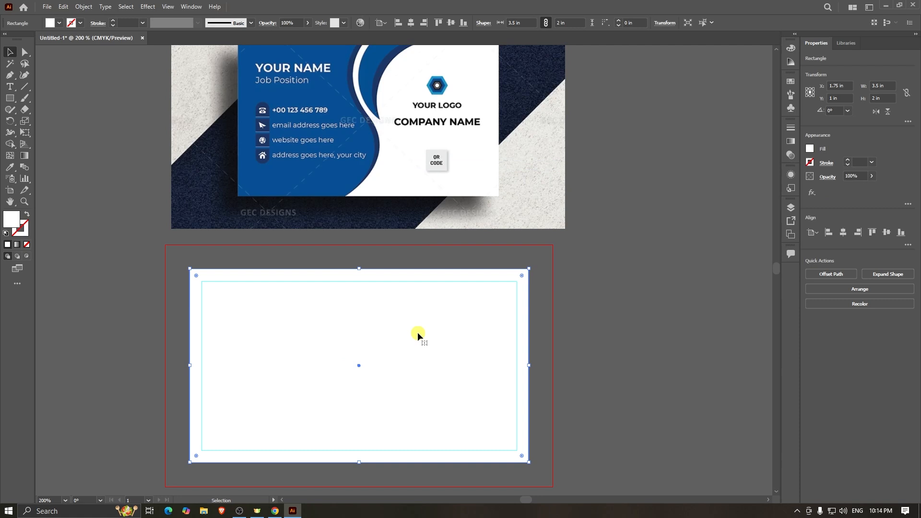
- Duplicate the white background rectangle in front and narrow the copy to 1.75 in, covering the card's left half
key(a)
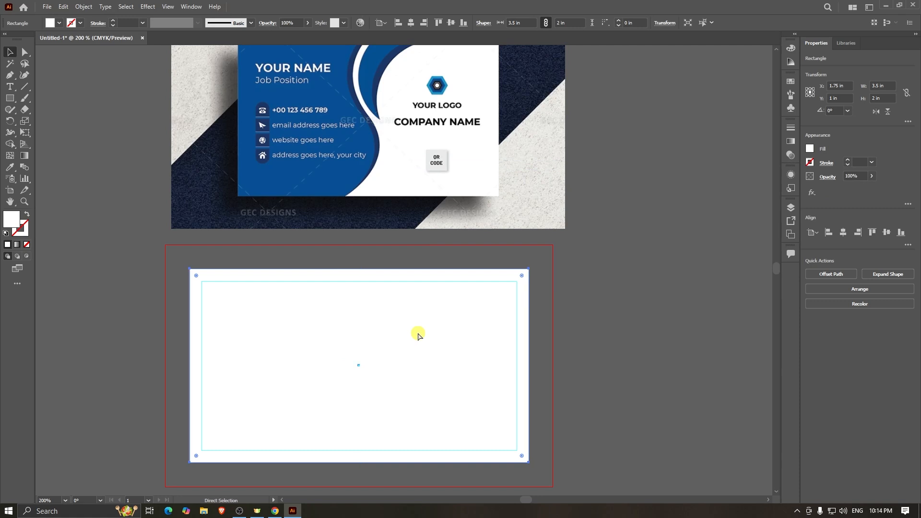
key(v)
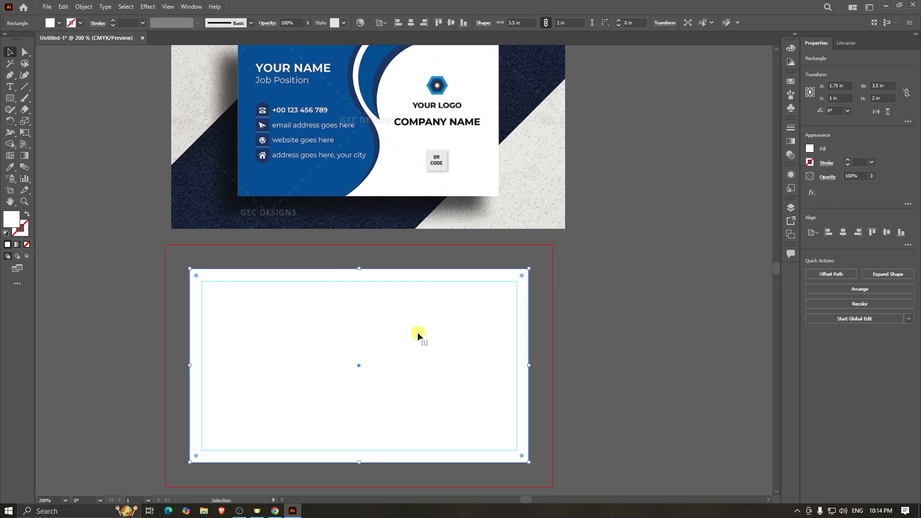
key(ctrl+f)
drag(527, 366, 360, 368)
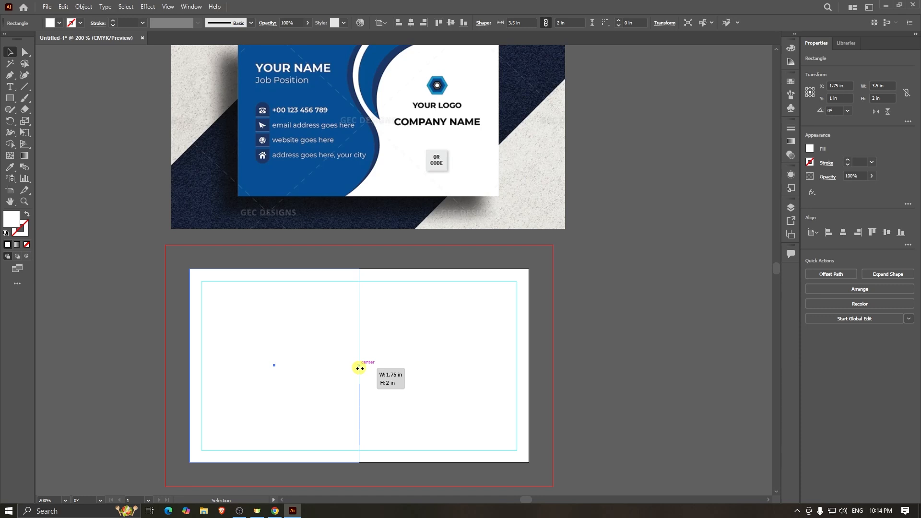
drag(360, 369, 359, 367)
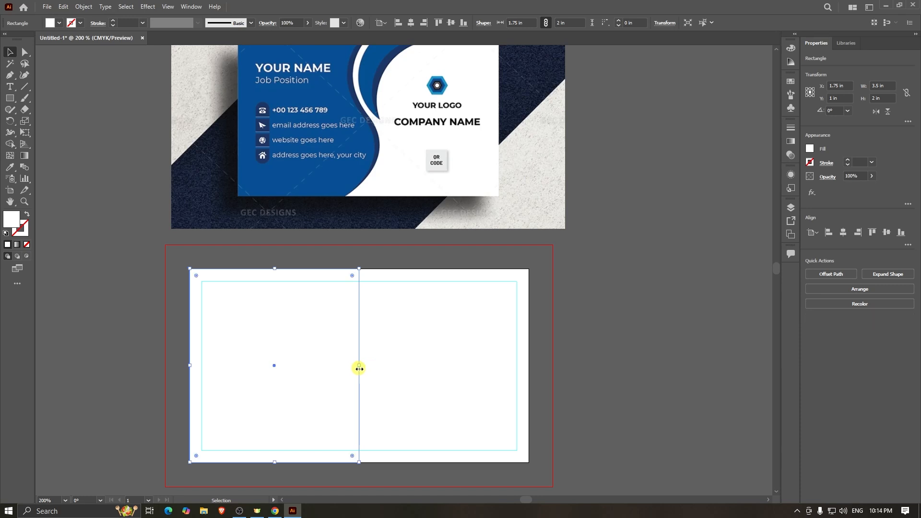
- Fill the left half rectangle with the reference card's blue using the Eyedropper, and deselect it
scroll(455, 354, down, 1)
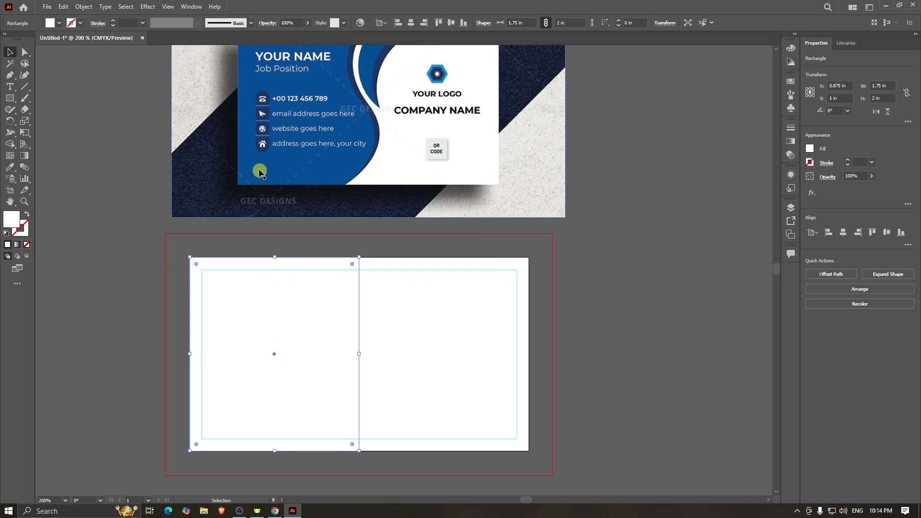
click(9, 169)
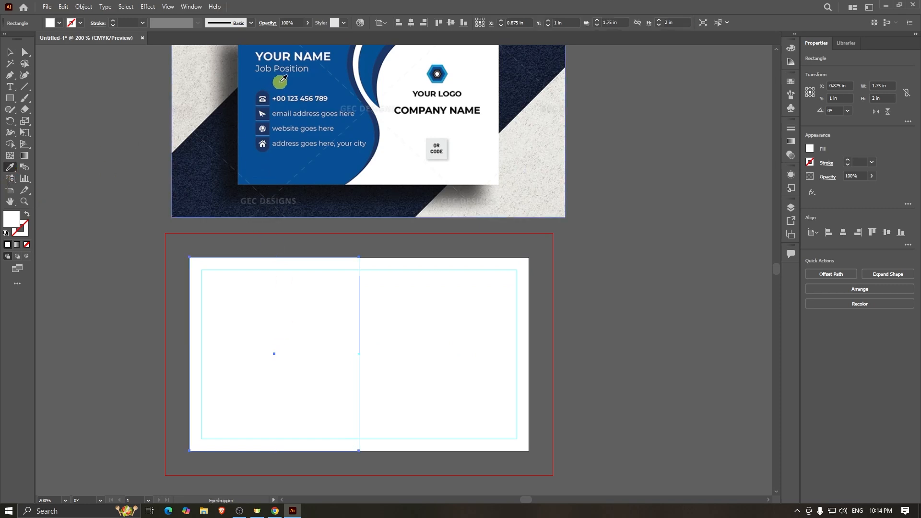
click(281, 82)
click(10, 52)
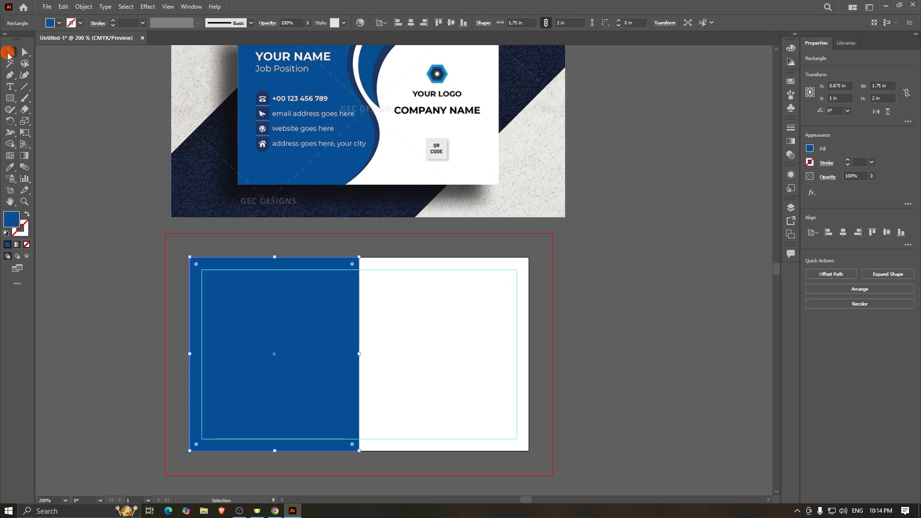
click(671, 364)
- Lock the full-size white background rectangle behind the blue half
click(405, 391)
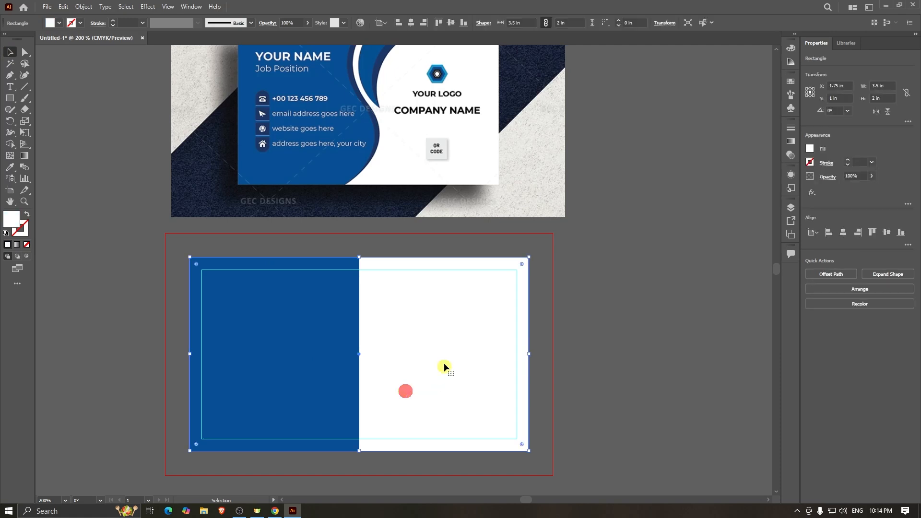
key(a)
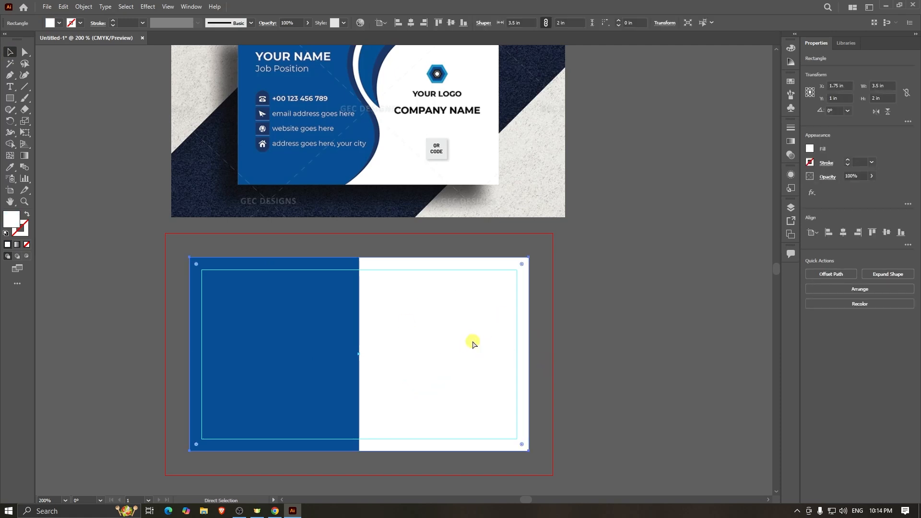
key(ctrl+2)
click(454, 333)
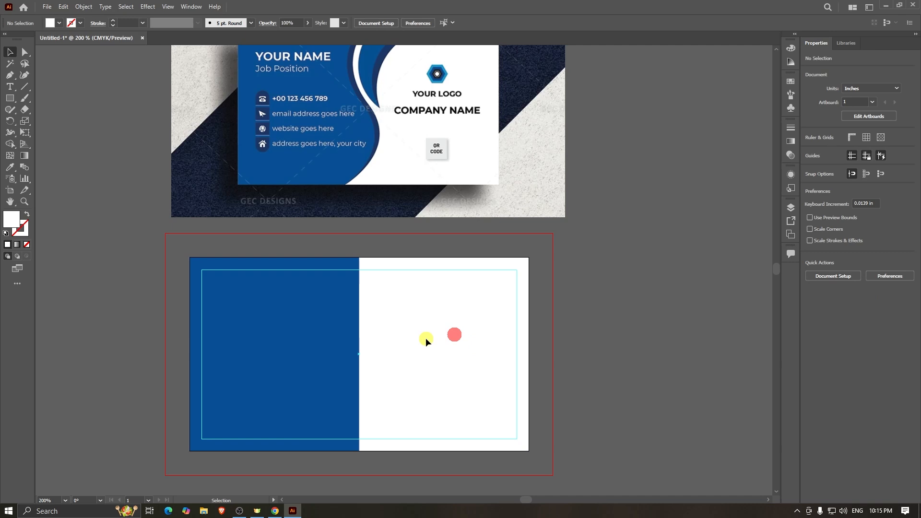
right_click(510, 339)
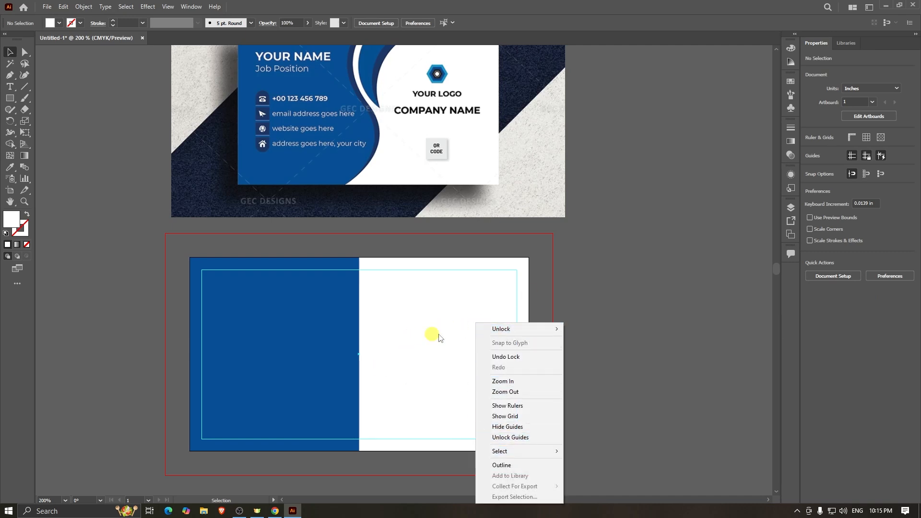
click(646, 315)
- Bend the blue rectangle's straight right edge into an S-curve with the Anchor Point tool, inward at the top and outward at the bottom
click(239, 369)
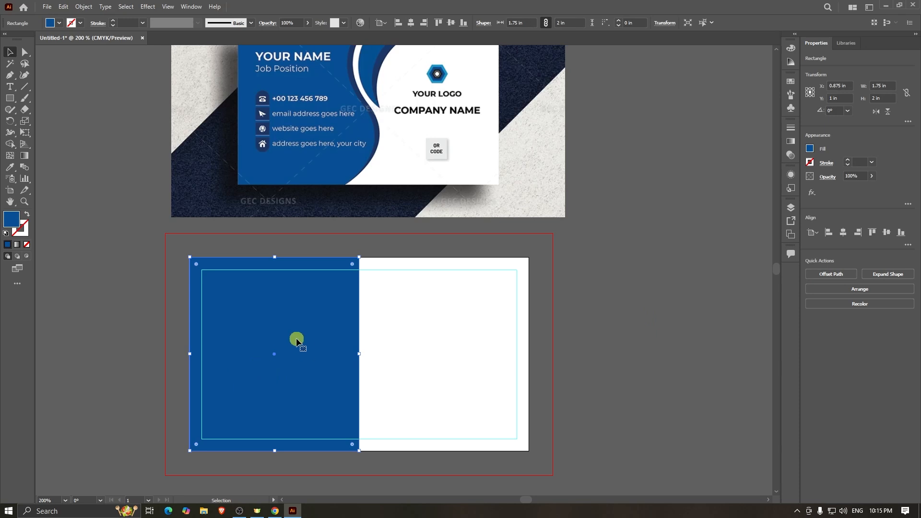
scroll(298, 340, up, 2)
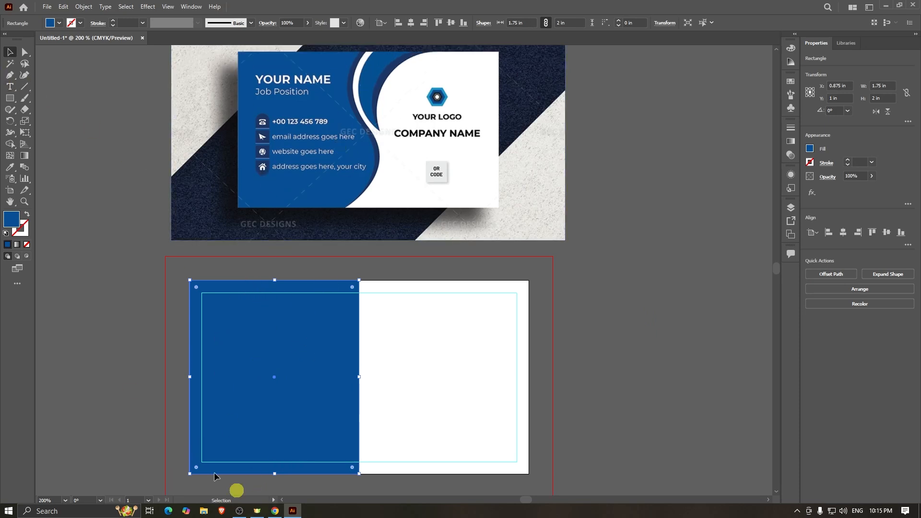
click(12, 79)
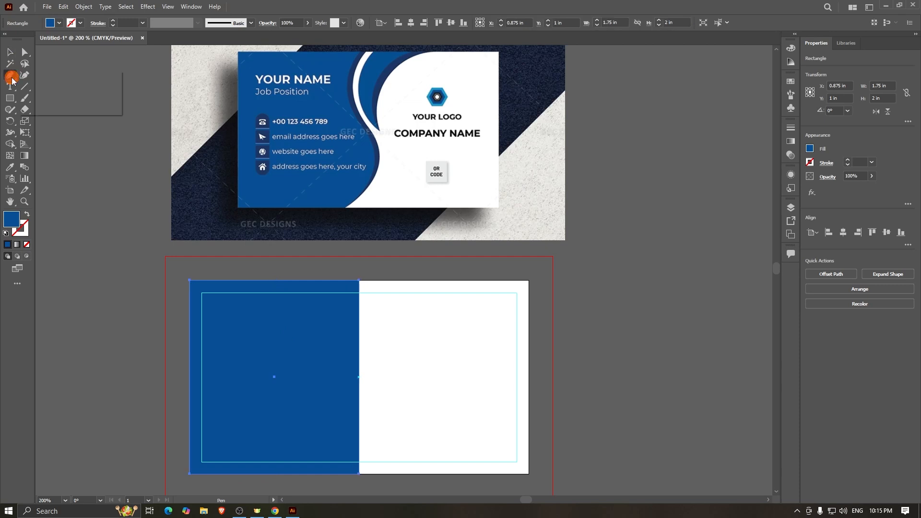
click(39, 109)
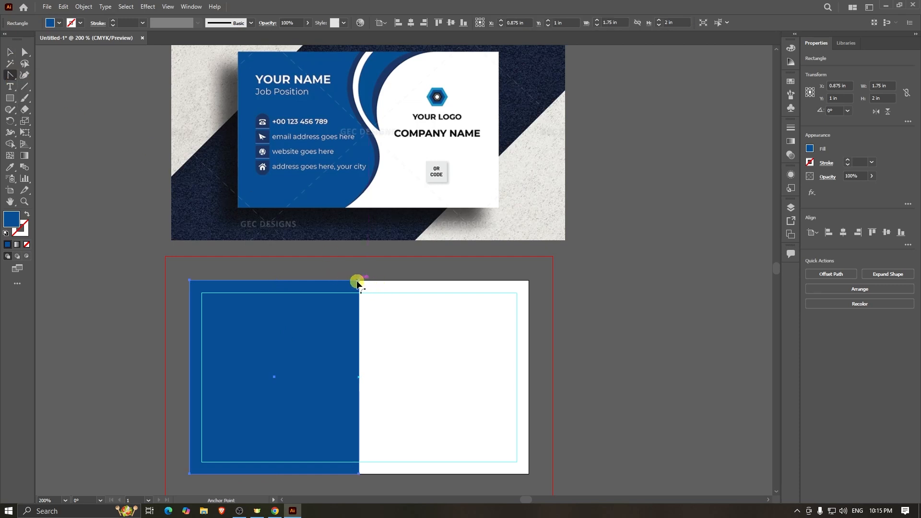
scroll(360, 301, down, 1)
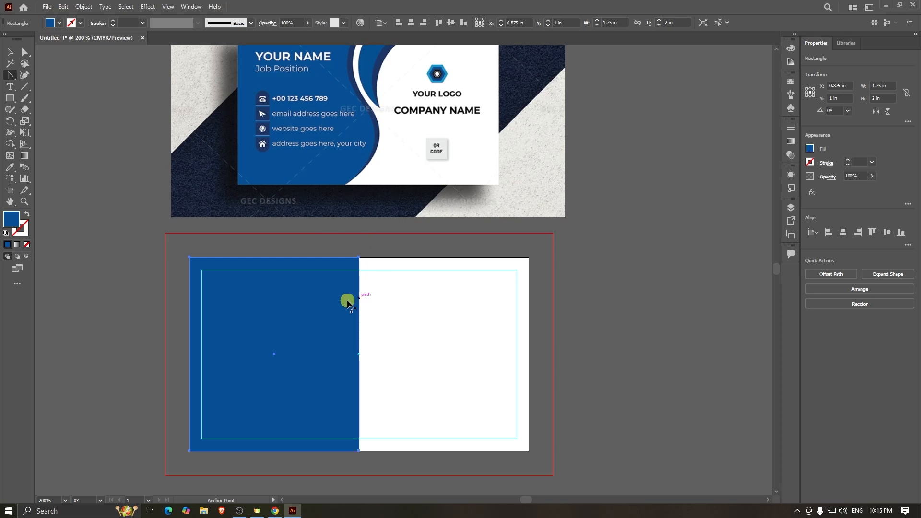
click(359, 301)
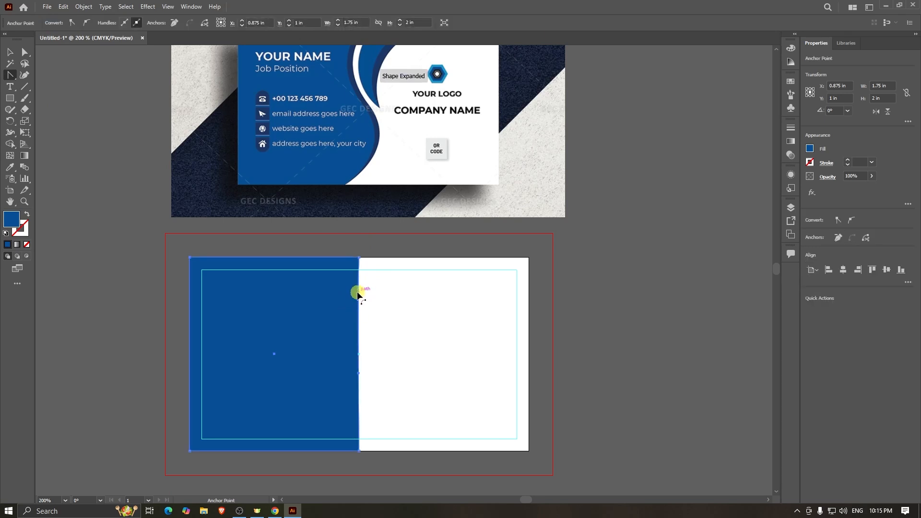
drag(358, 290, 310, 299)
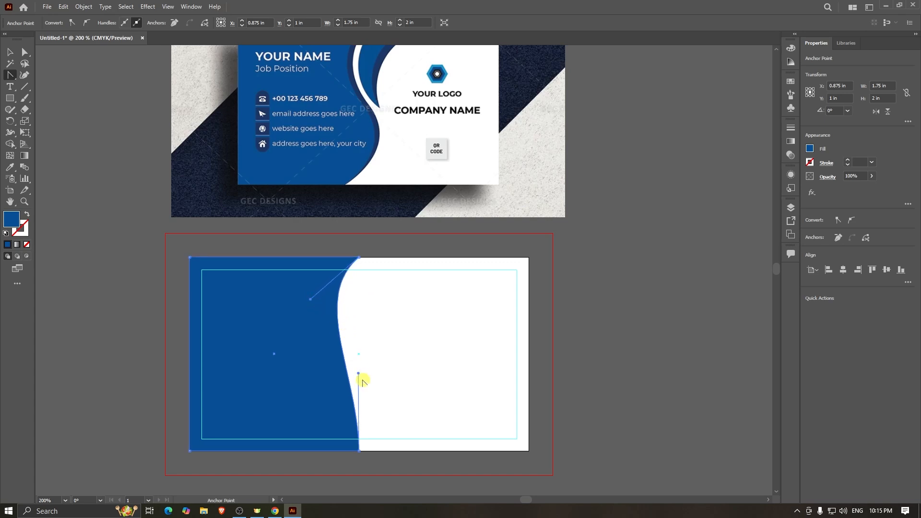
drag(358, 374, 373, 371)
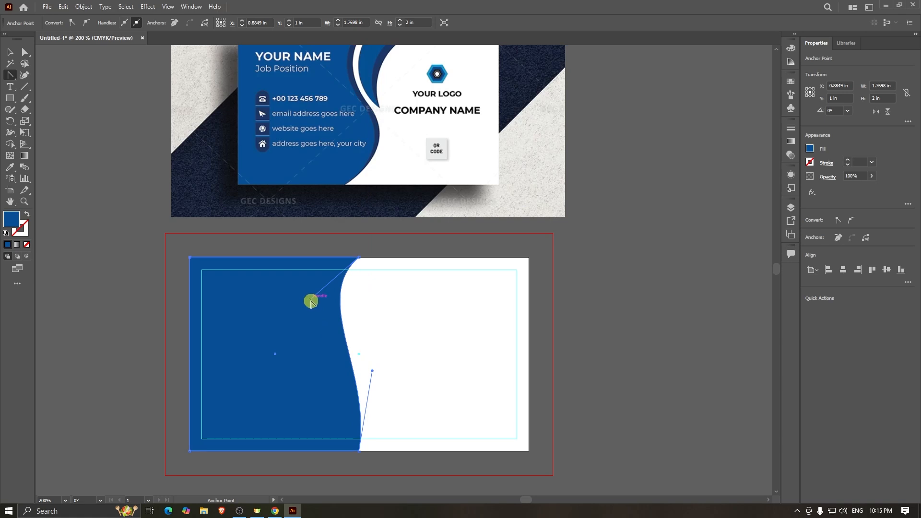
- Extend both curve handles to deepen the blue shape's S-curve to an overall width of about 1.82 in, and deselect it
drag(310, 299, 275, 324)
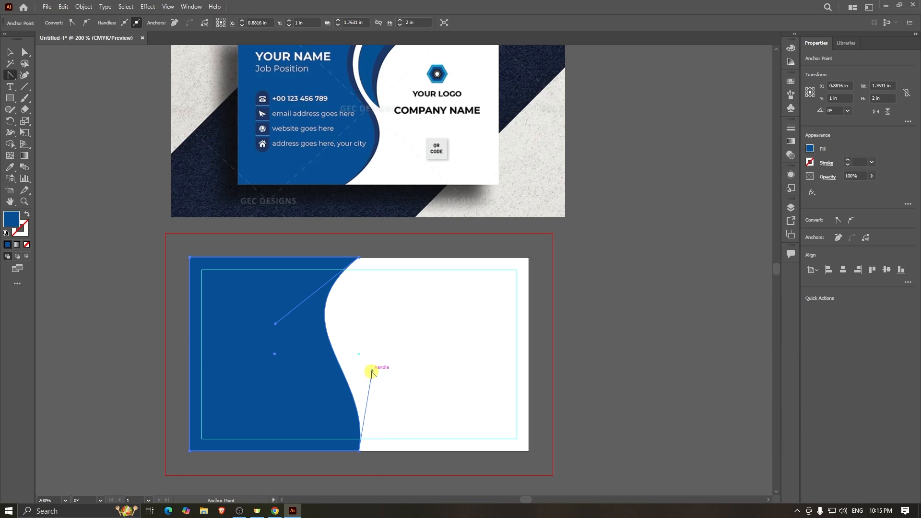
drag(373, 371, 396, 364)
drag(275, 329, 259, 335)
scroll(391, 313, down, 1)
scroll(391, 312, up, 3)
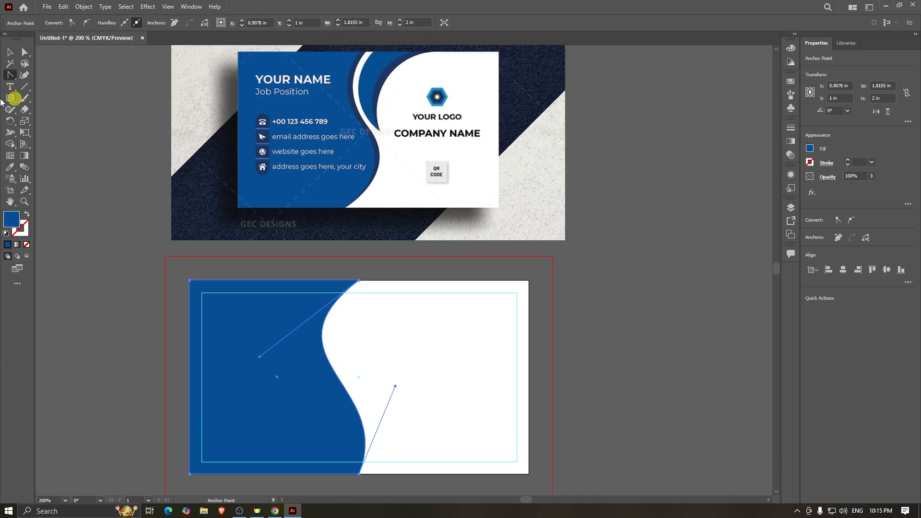
click(10, 52)
click(675, 321)
scroll(554, 319, down, 1)
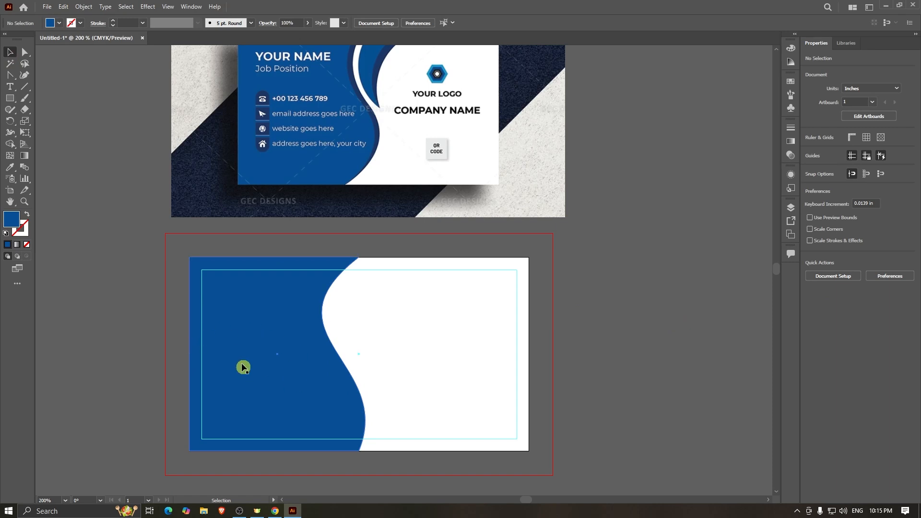
scroll(278, 370, up, 1)
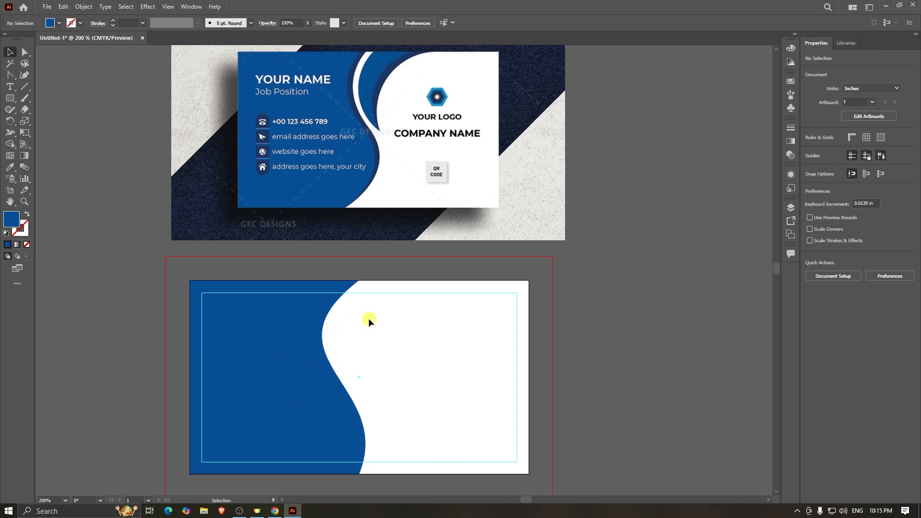
scroll(384, 336, up, 1)
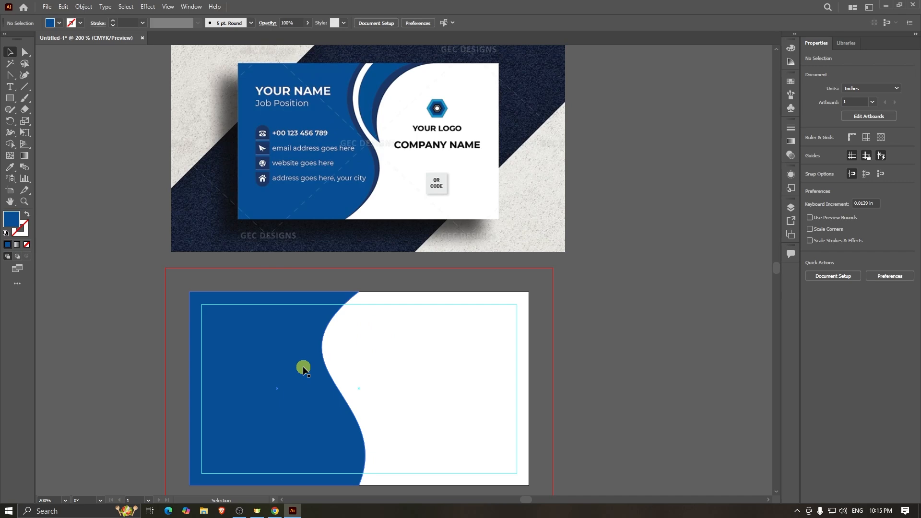
- Duplicate the curved blue shape in place and shift the copy about 0.14 in to the right
scroll(328, 339, down, 1)
click(312, 380)
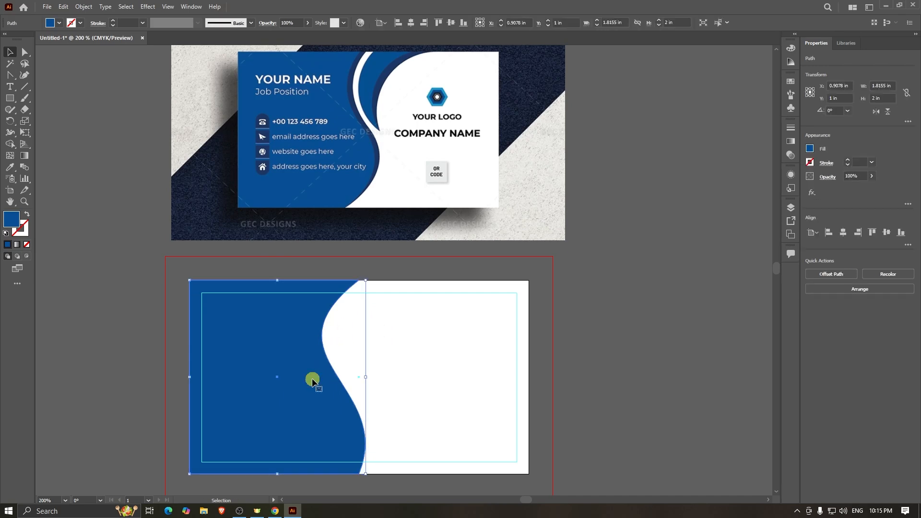
key(a)
key(v)
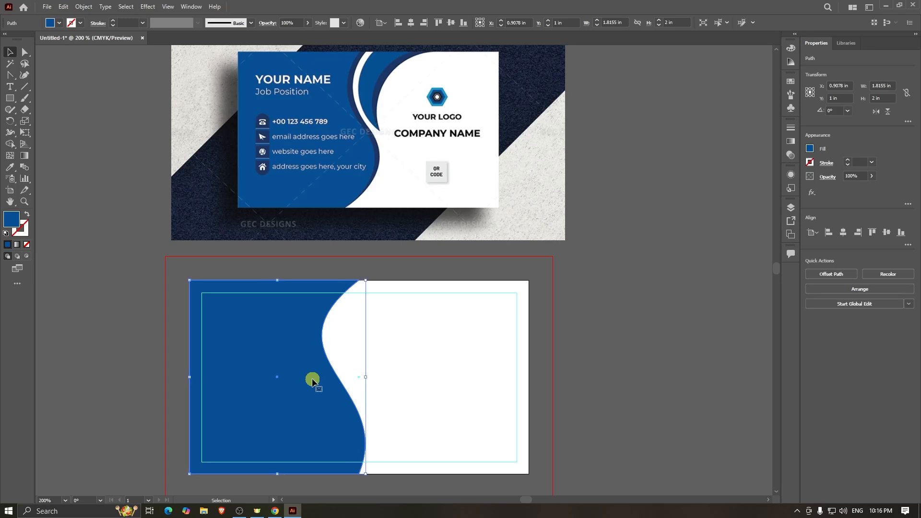
key(shift+Right)
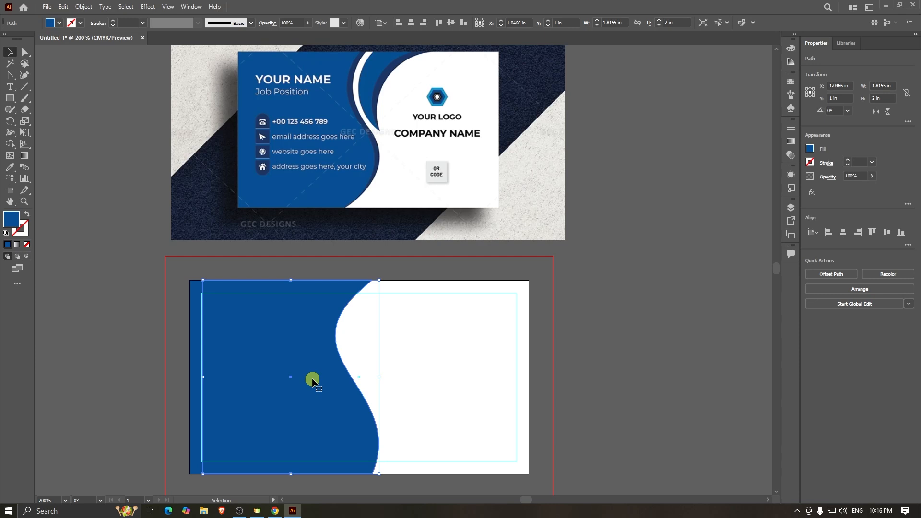
- Fill the shifted copy with the reference card's navy using the Eyedropper and send it backward behind the blue shape
key(i)
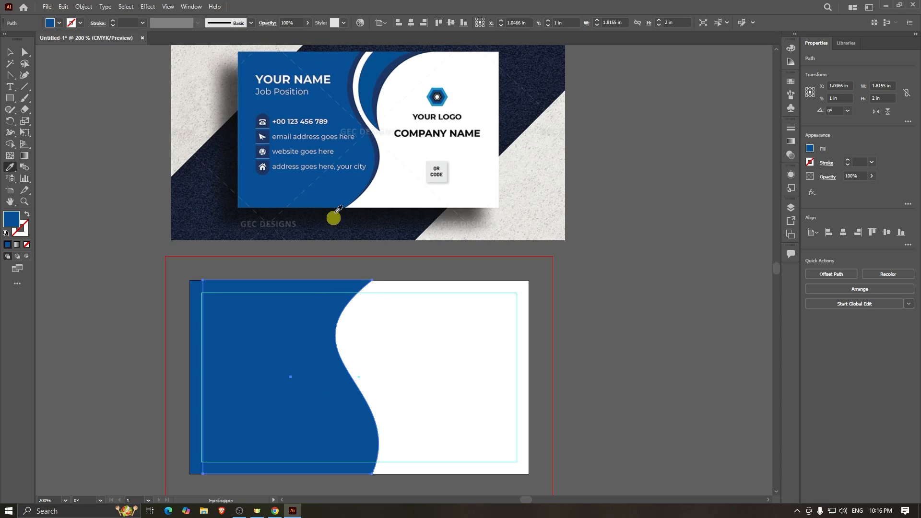
click(357, 98)
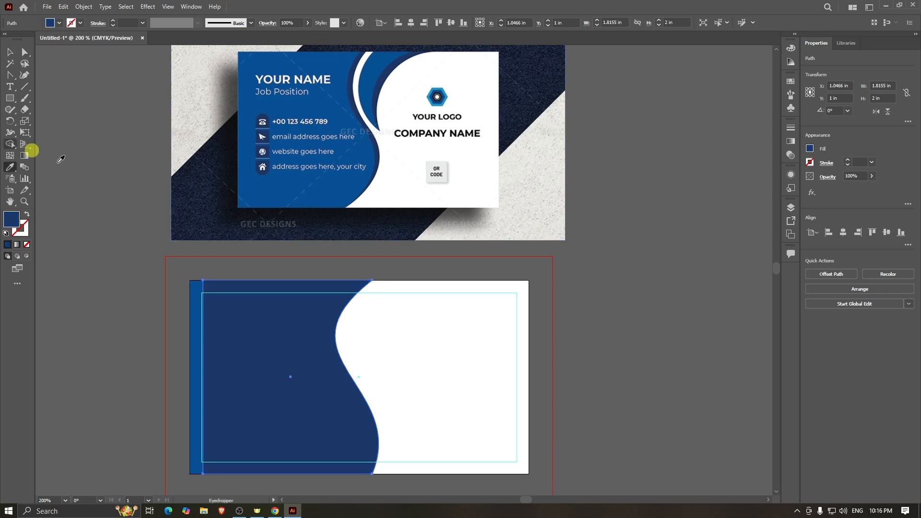
click(9, 52)
scroll(404, 273, down, 2)
click(290, 329)
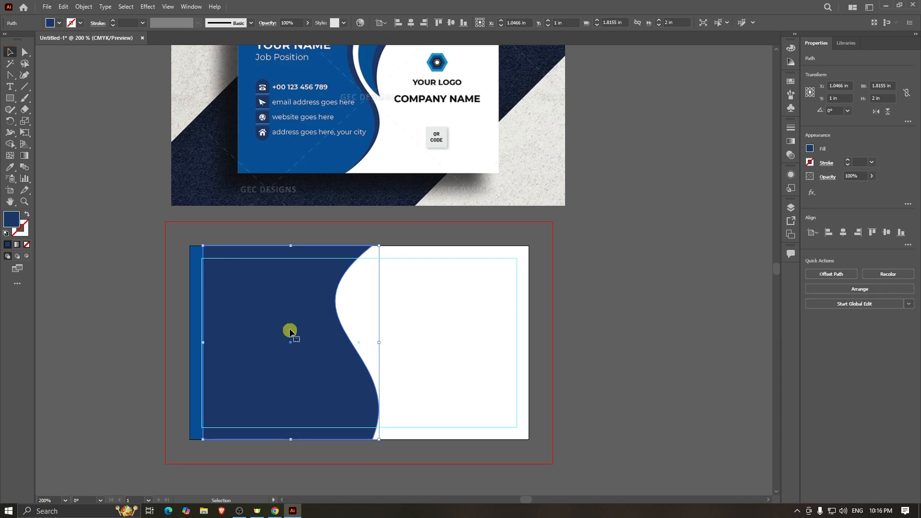
right_click(298, 296)
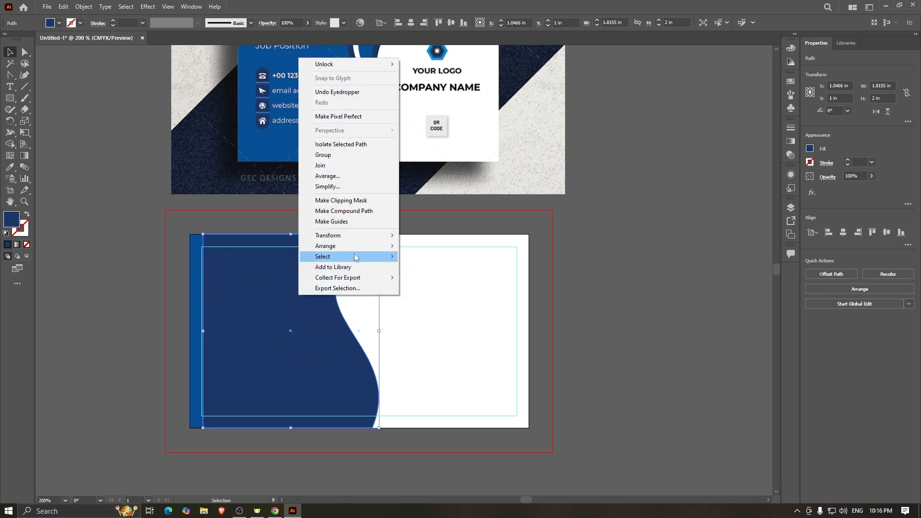
mouse_move(365, 250)
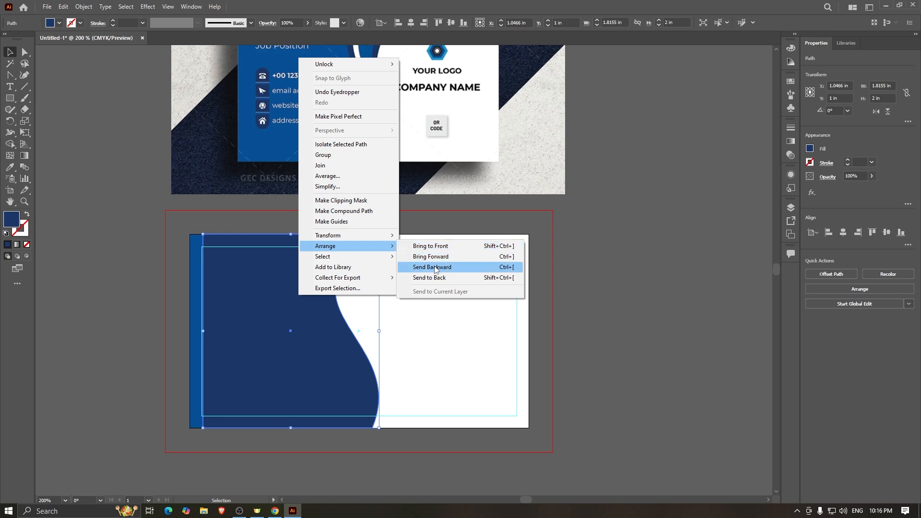
click(435, 268)
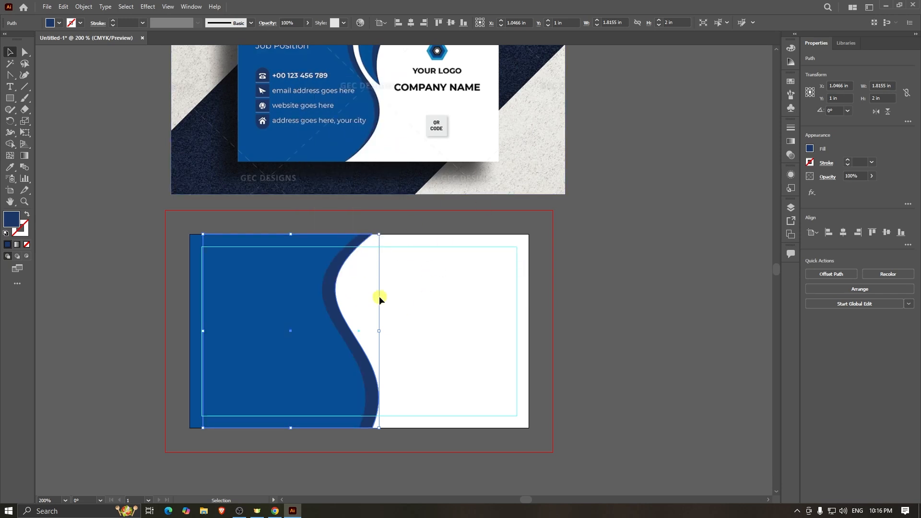
- Nudge the navy copy left to about X 0.96 in, leaving a thin navy edge along the curve, and deselect it
scroll(379, 296, up, 2)
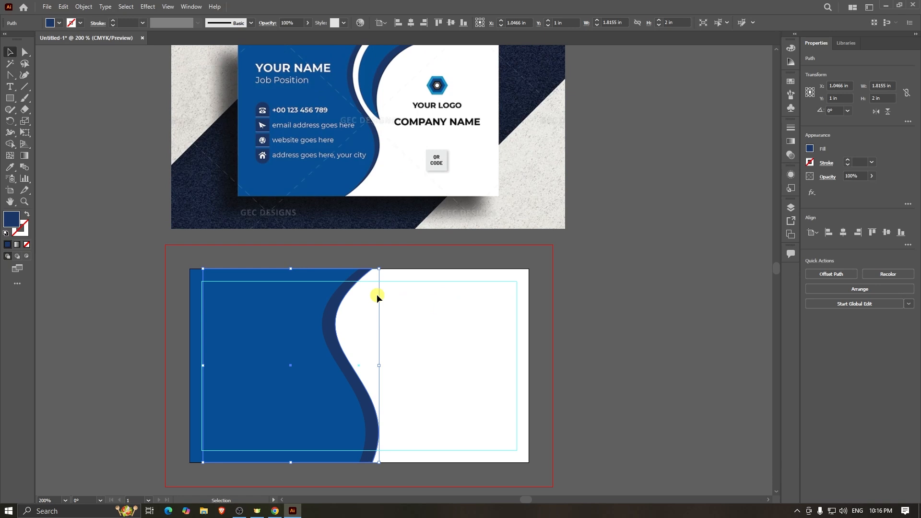
scroll(376, 295, up, 1)
key(Left)
key(Left)
key(Left)
key(Left)
key(Left)
key(Left)
key(Left)
key(Left)
key(Left)
key(Left)
key(Left)
key(Left)
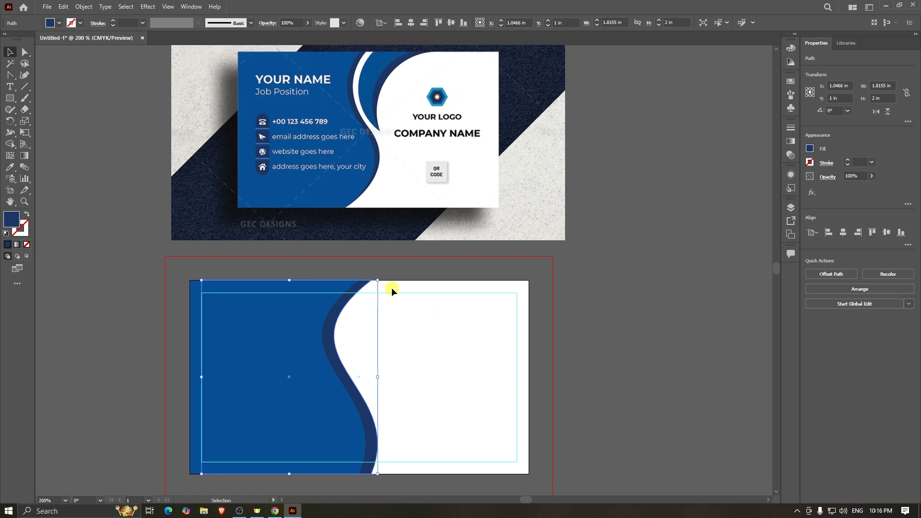
key(Right)
key(Right)
key(Right)
key(Right)
key(Right)
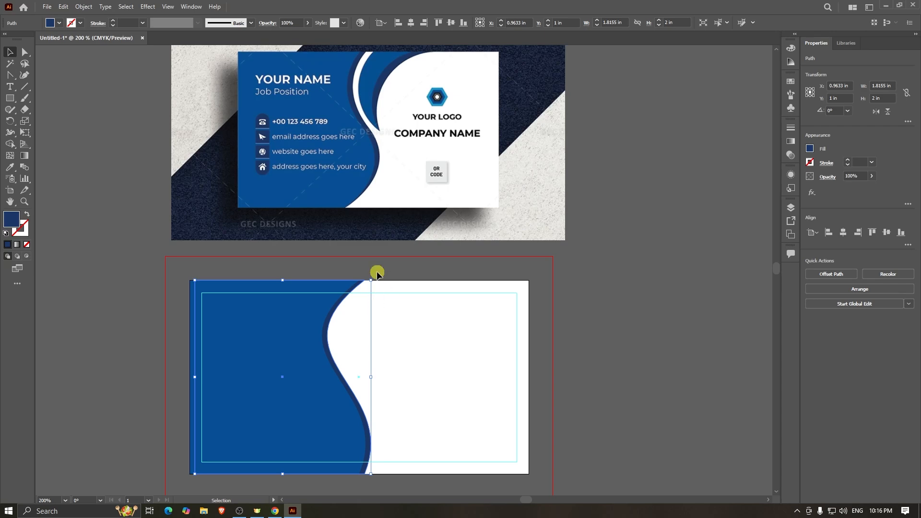
scroll(376, 271, down, 2)
click(601, 278)
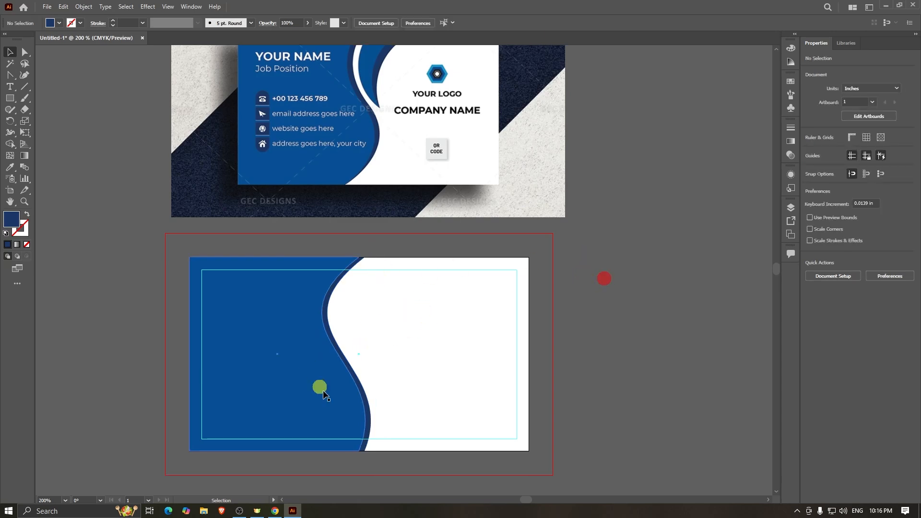
- Reselect the navy copy and nudge it right to about X 1.03 in to widen its edge along the curve
click(357, 379)
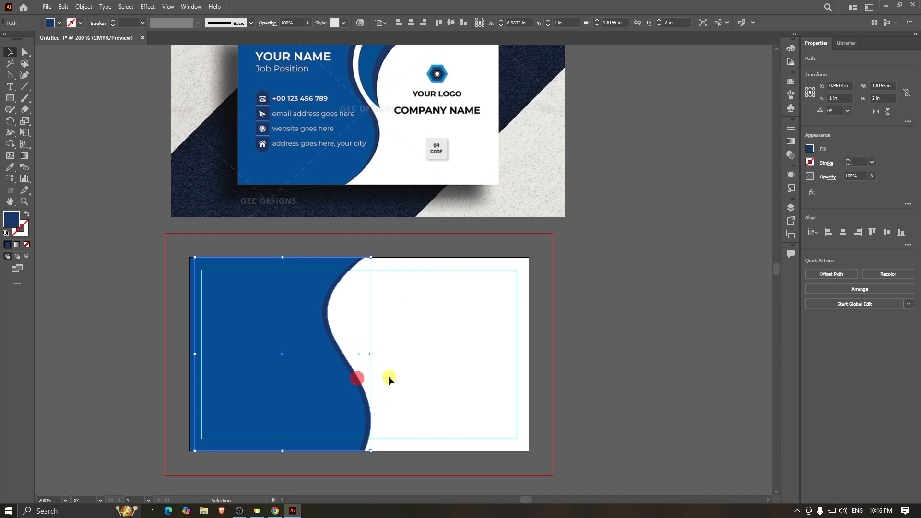
key(shift+Right)
key(Left)
key(Left)
key(Left)
key(Left)
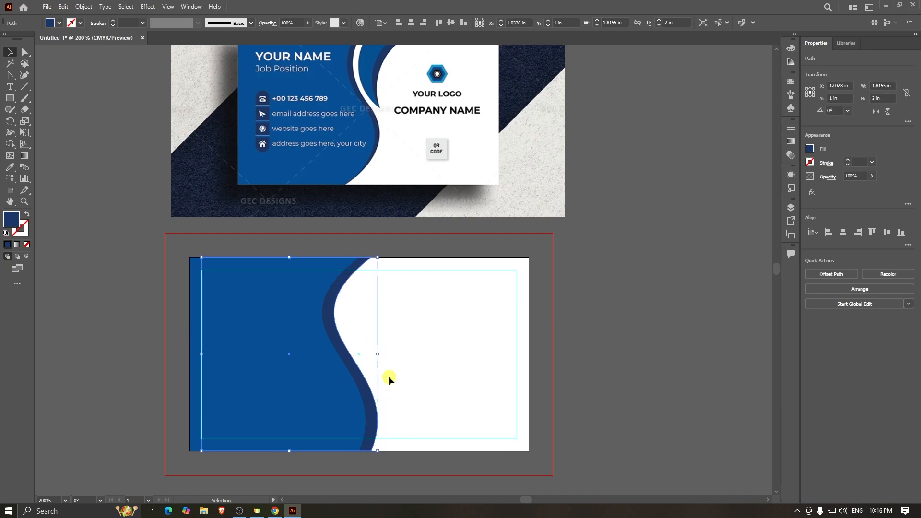
- Move the navy shape's top-right anchor point onto the blue shape's top-right corner at X 1.75 in with Direct Selection
scroll(389, 376, up, 2)
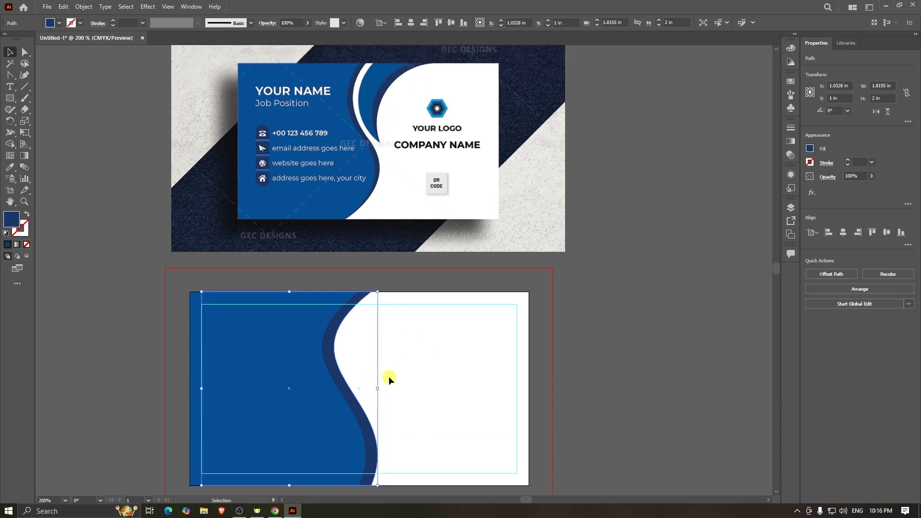
click(24, 52)
scroll(361, 313, up, 1)
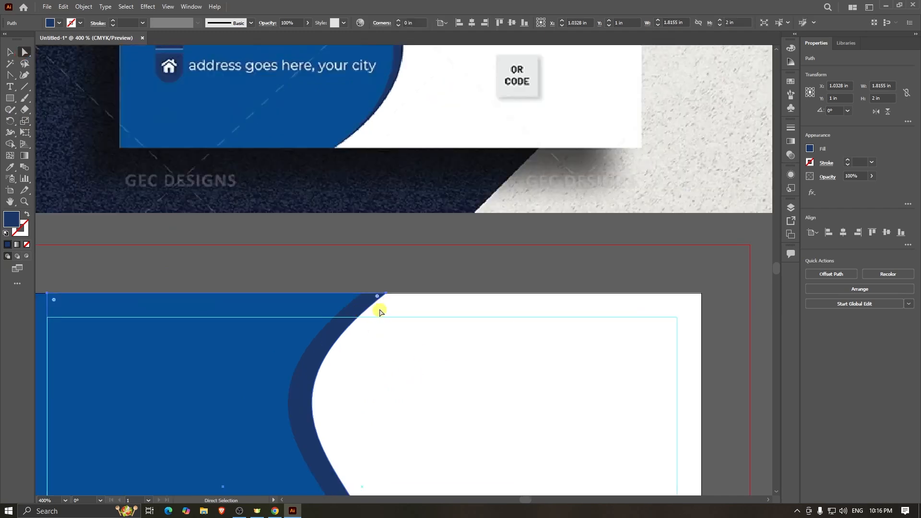
scroll(368, 305, up, 2)
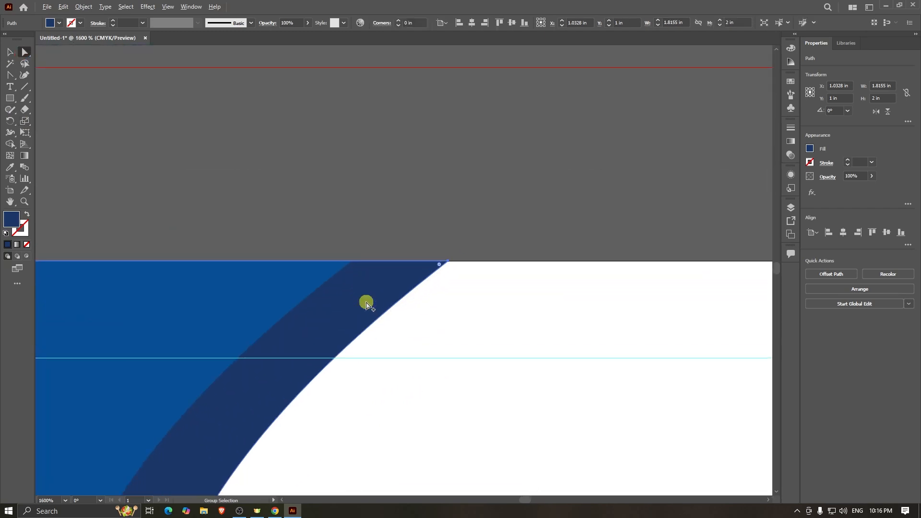
click(448, 262)
drag(449, 262, 352, 261)
scroll(403, 262, down, 4)
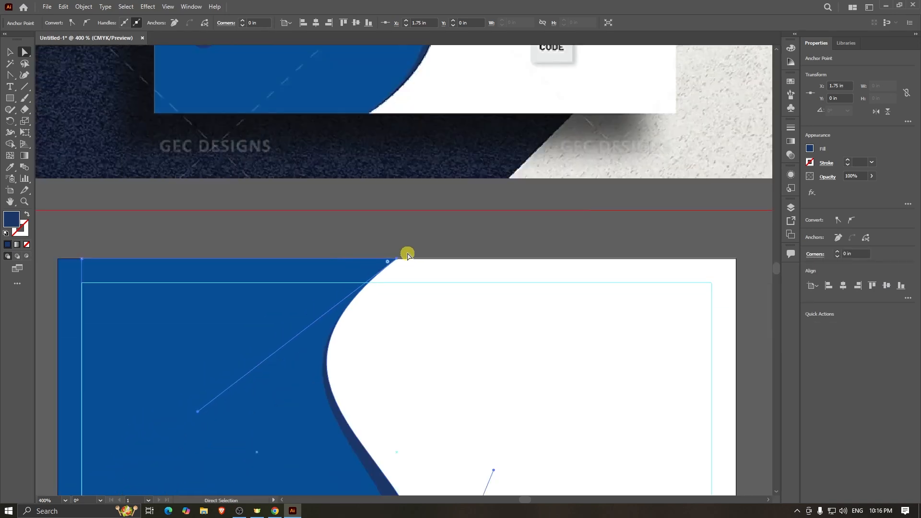
- Move the navy shape's bottom-right anchor point along the card's bottom edge onto the blue shape's bottom-right corner
scroll(407, 256, down, 4)
scroll(331, 264, down, 1)
scroll(387, 272, down, 3)
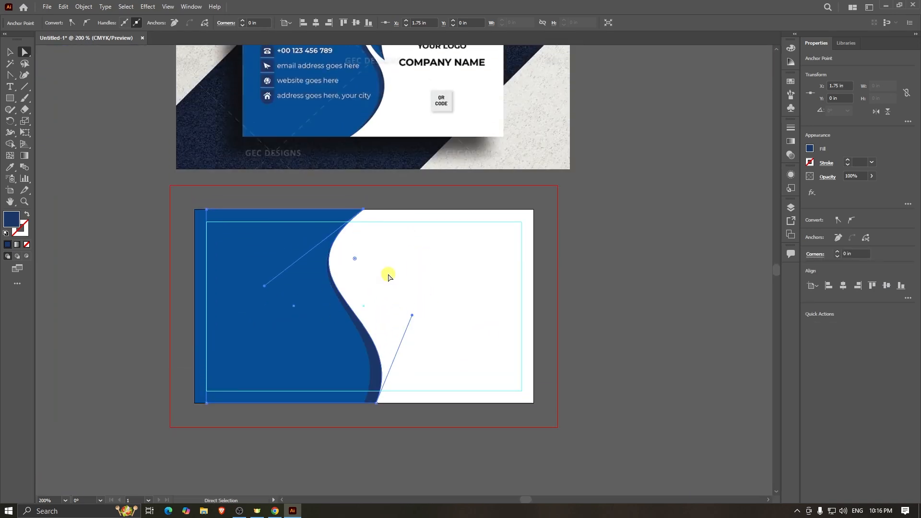
scroll(378, 393, up, 5)
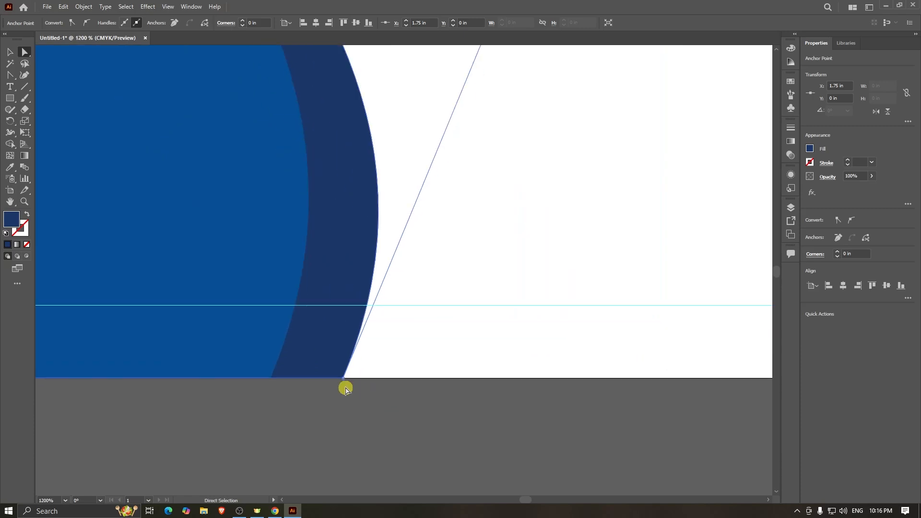
drag(343, 382, 273, 379)
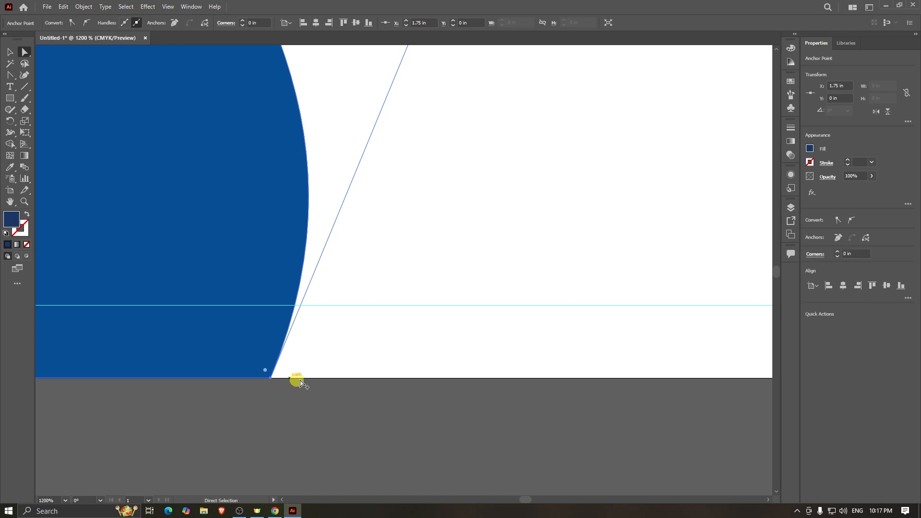
- Pull the direction handle of the navy shape's bottom-right anchor outward to widen the navy edge along the lower curve
scroll(306, 385, down, 3)
drag(369, 203, 401, 196)
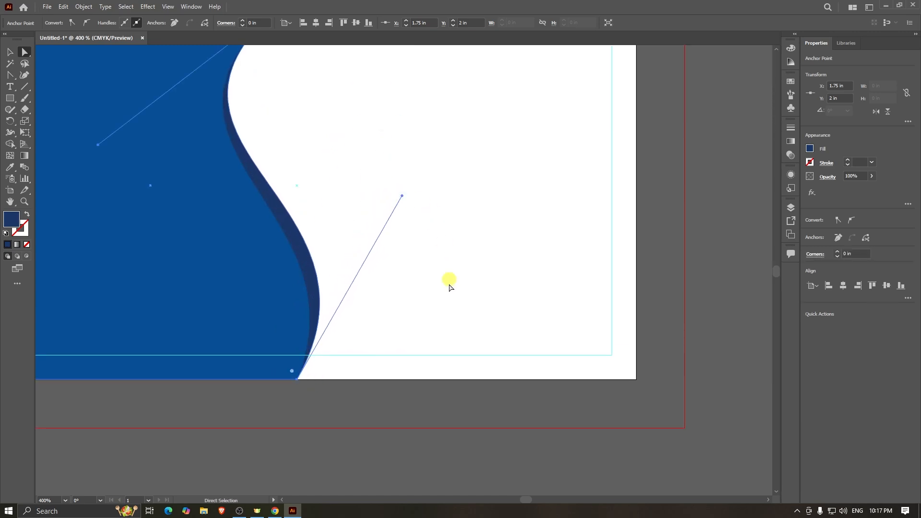
scroll(434, 312, down, 2)
scroll(434, 322, up, 3)
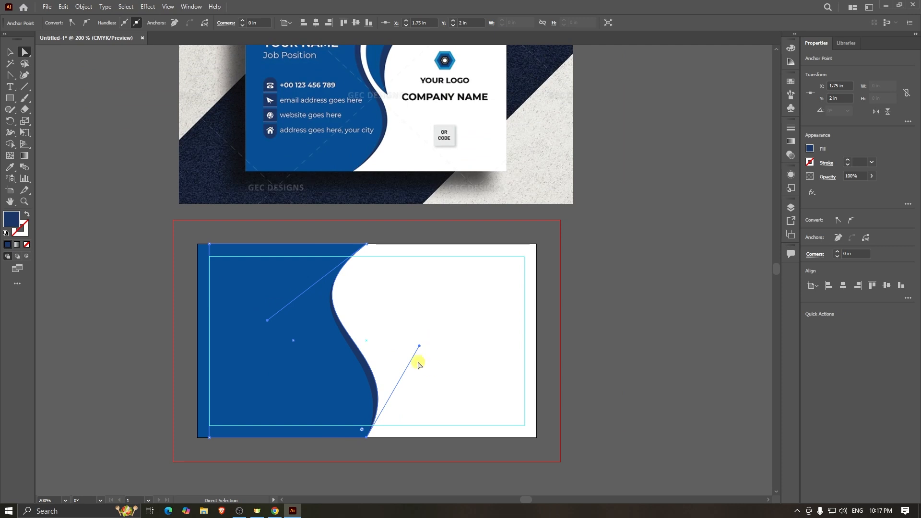
scroll(417, 362, up, 1)
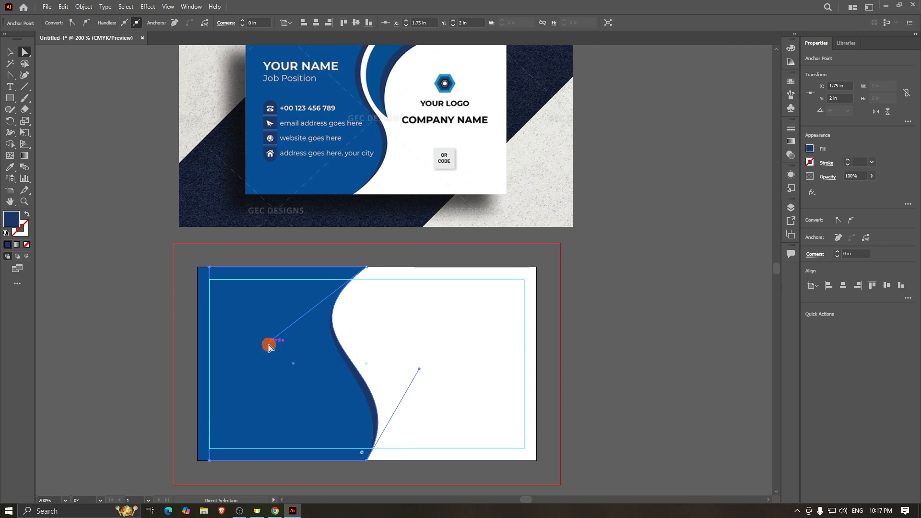
- Pull the direction handle of the navy shape's top-right anchor slightly right to widen the upper navy edge, and deselect the shape
drag(266, 344, 280, 342)
scroll(403, 324, down, 1)
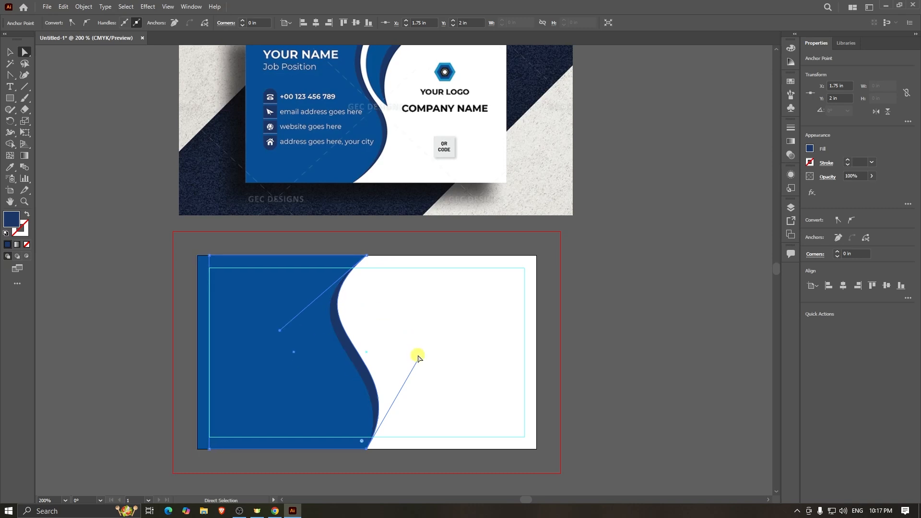
click(11, 52)
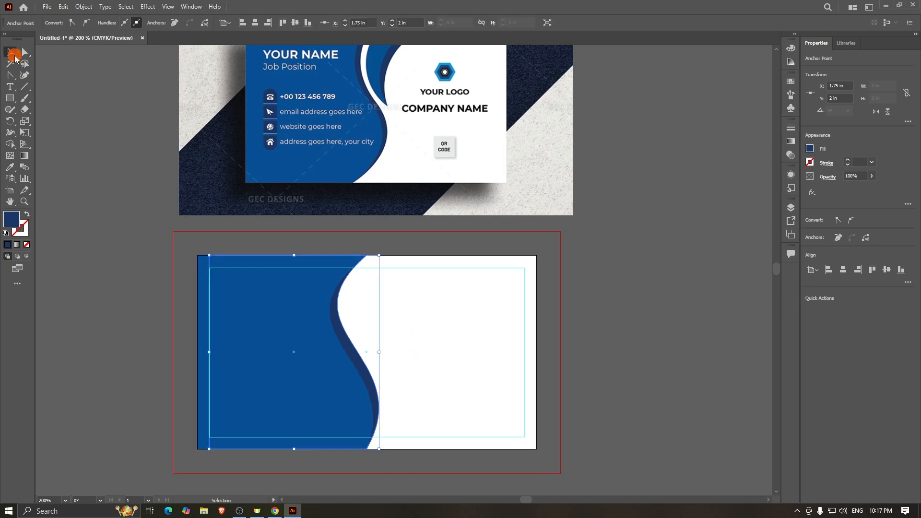
click(676, 357)
- Draw a navy triangle with the Pen tool from X 1.84 to about 2.44 in on the card's top edge, pointing down to about Y 0.93 in
scroll(586, 323, up, 4)
scroll(364, 173, down, 2)
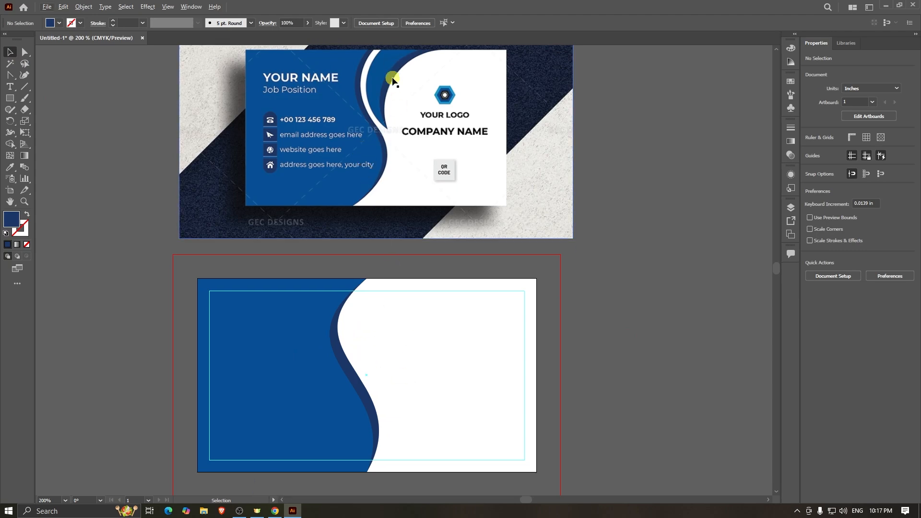
scroll(394, 82, down, 1)
scroll(391, 101, up, 2)
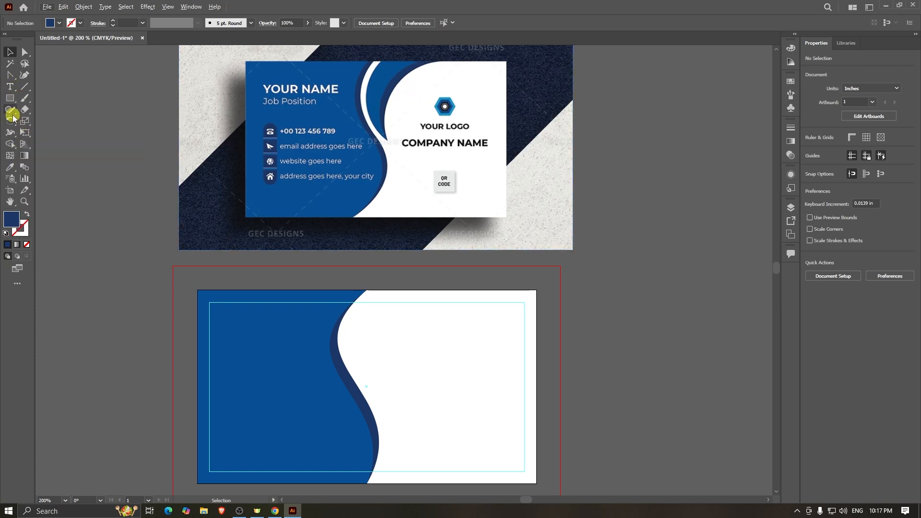
click(11, 76)
click(37, 75)
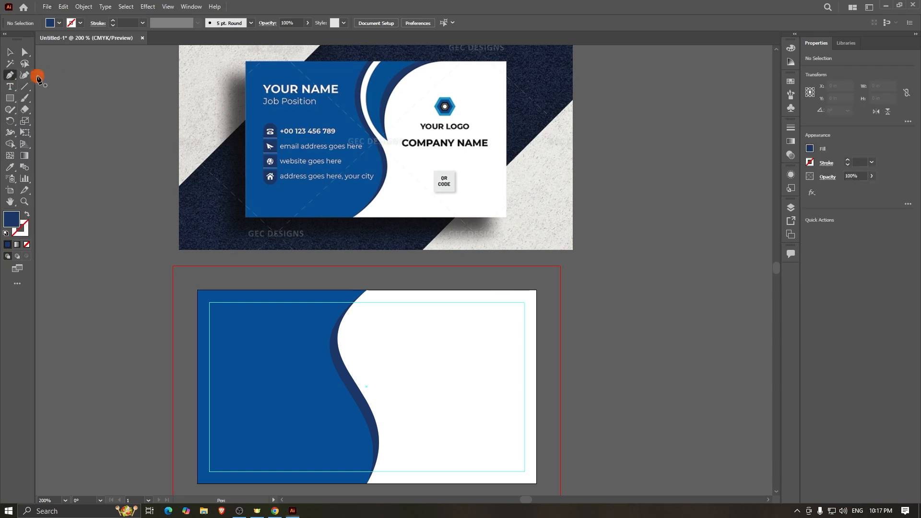
click(376, 291)
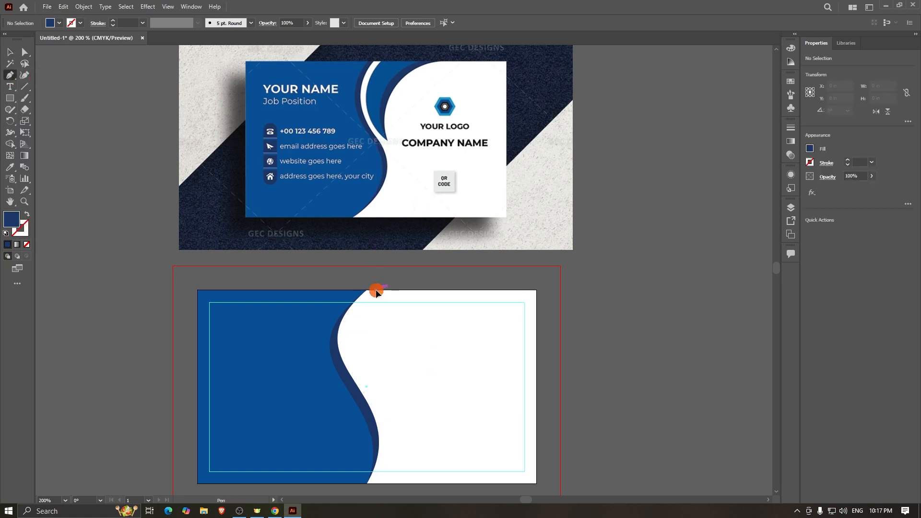
click(372, 380)
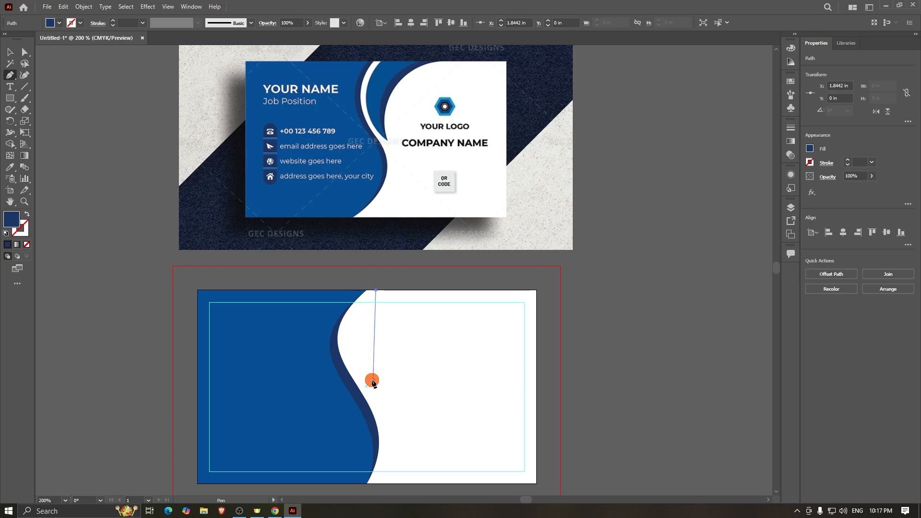
click(433, 290)
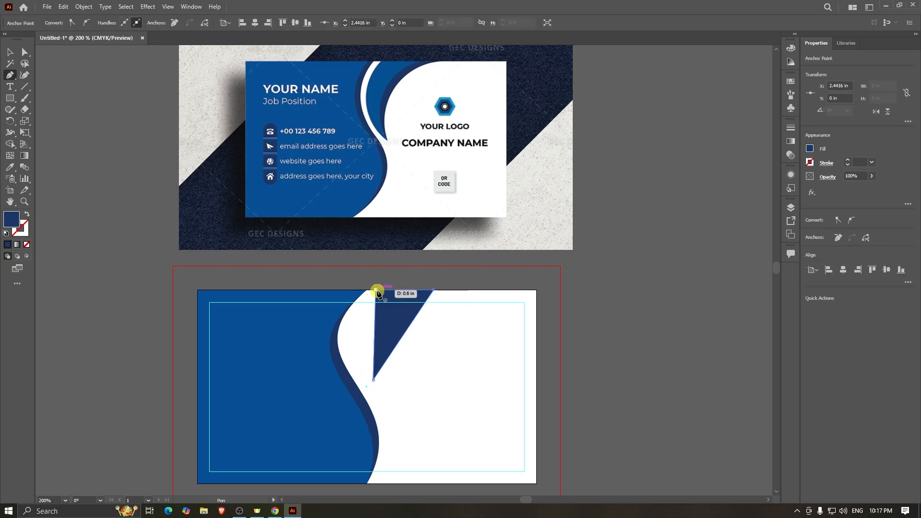
click(377, 290)
- Bend the triangle's two long sides leftward with the Anchor Point tool to form a curved crescent beside the white band
click(12, 75)
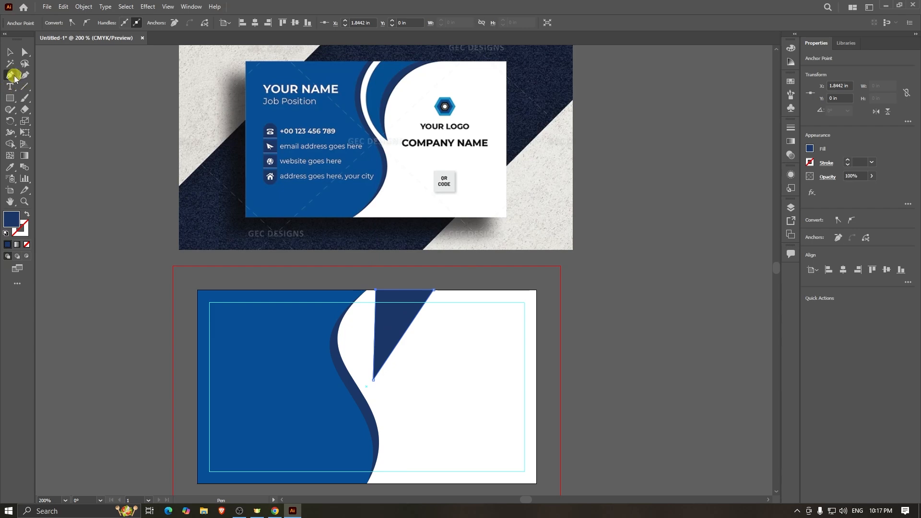
drag(13, 78, 42, 110)
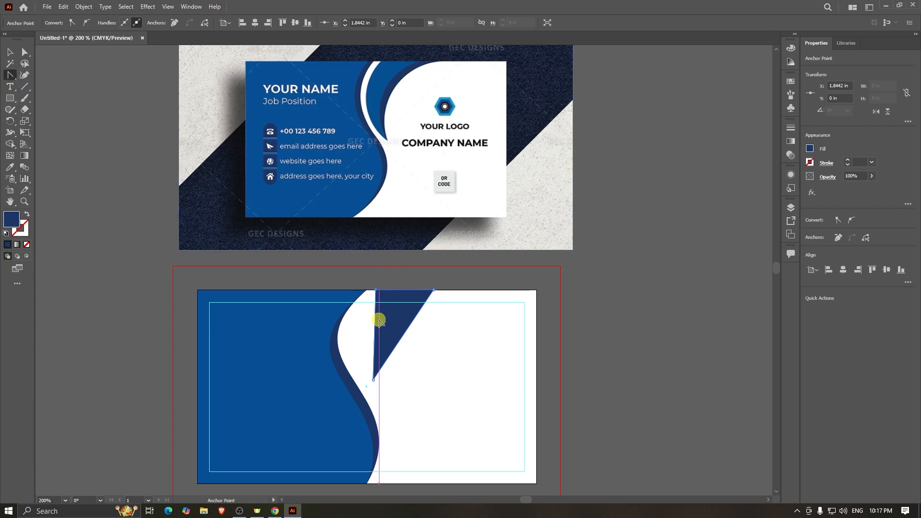
drag(375, 328, 346, 333)
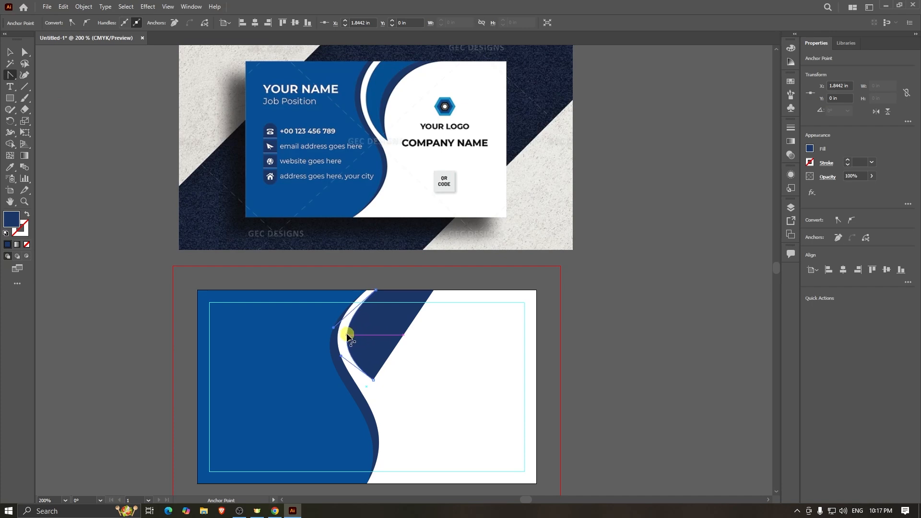
click(396, 327)
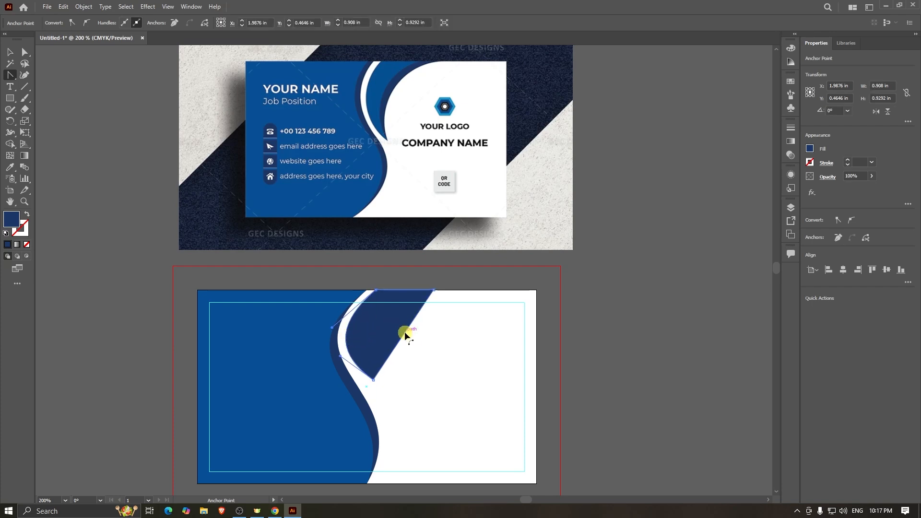
drag(406, 335, 367, 319)
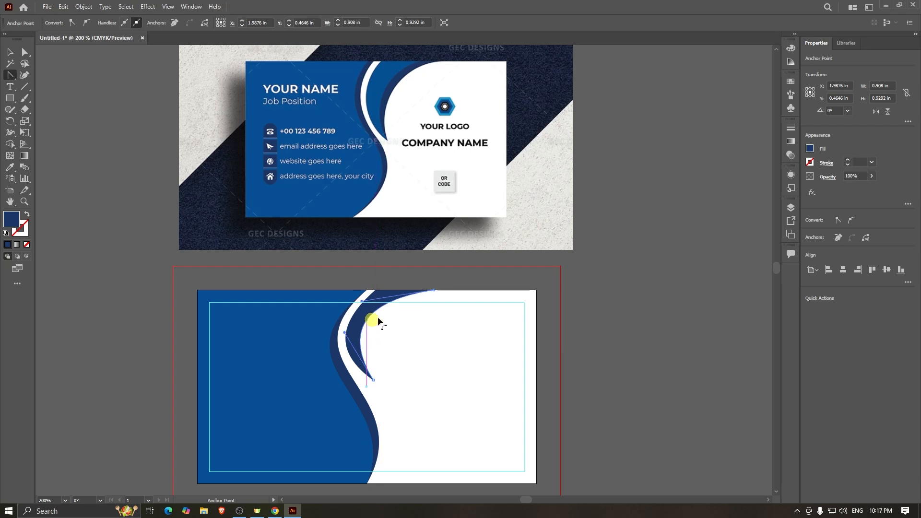
- Adjust the direction handle of the crescent's top-right anchor to reshape the upper part of its inner curve
scroll(403, 296, down, 1)
scroll(411, 336, down, 3)
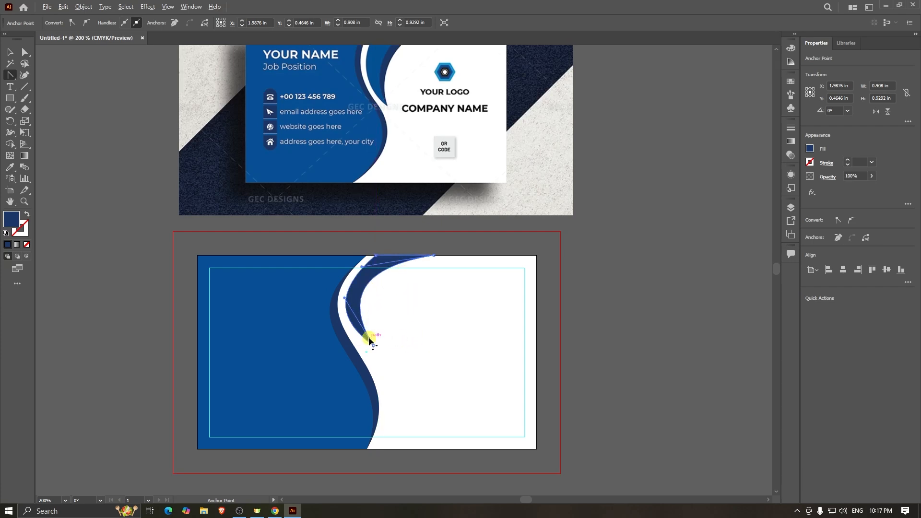
scroll(369, 331, up, 4)
scroll(371, 344, up, 3)
scroll(370, 331, down, 2)
scroll(384, 276, up, 3)
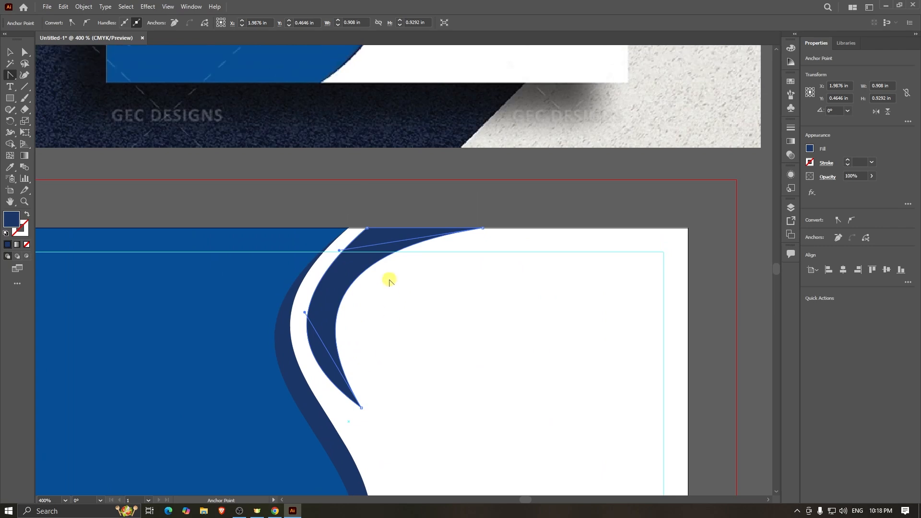
drag(340, 251, 372, 252)
scroll(316, 278, up, 1)
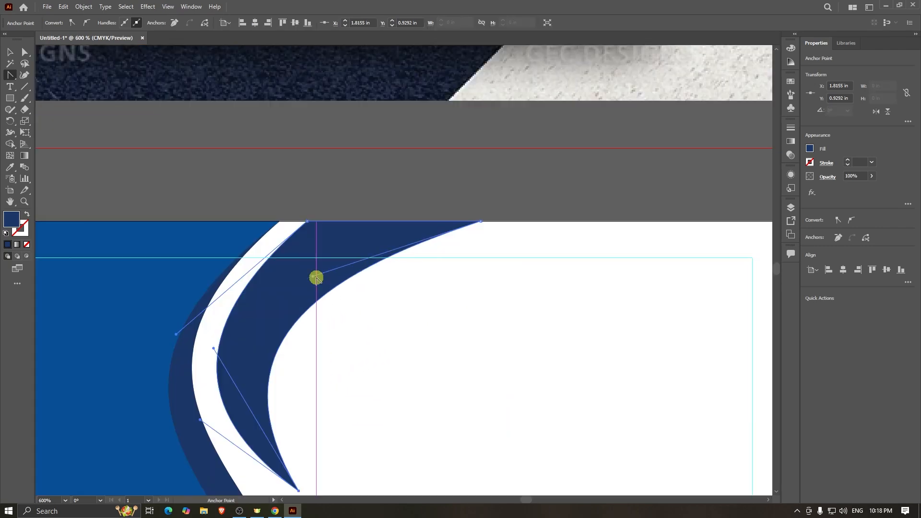
scroll(317, 278, down, 1)
- Try to reshape the navy crescent's curves with the Curvature tool and undo the adjustments
click(25, 76)
key(ctrl+z)
scroll(442, 331, down, 1)
key(ctrl+z)
scroll(440, 360, down, 1)
scroll(440, 352, up, 2)
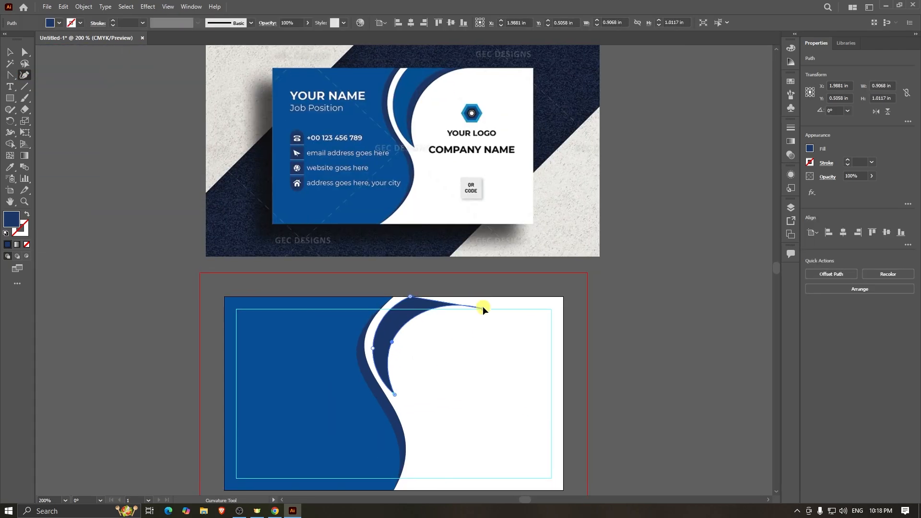
key(ctrl+z)
key(ctrl+z)
- Reshape the crescent with curve points to about 1.27 × 0.97 in, its tip reaching farther along the card's top edge, and deselect it
scroll(459, 293, up, 1)
scroll(459, 291, down, 1)
drag(397, 327, 356, 333)
click(341, 380)
scroll(343, 279, up, 2)
scroll(310, 264, down, 2)
click(301, 352)
click(10, 52)
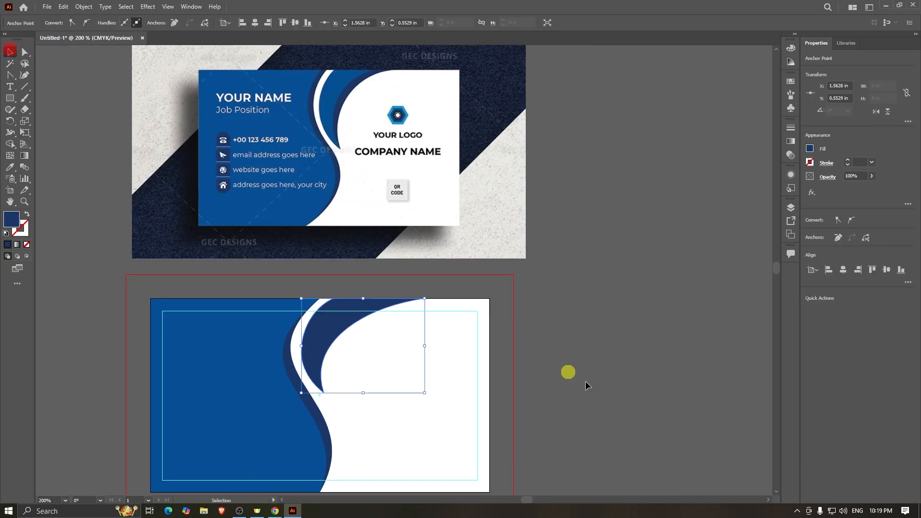
click(631, 404)
- Duplicate the navy crescent and shift the copy right to about X 2.34 in
scroll(435, 338, up, 1)
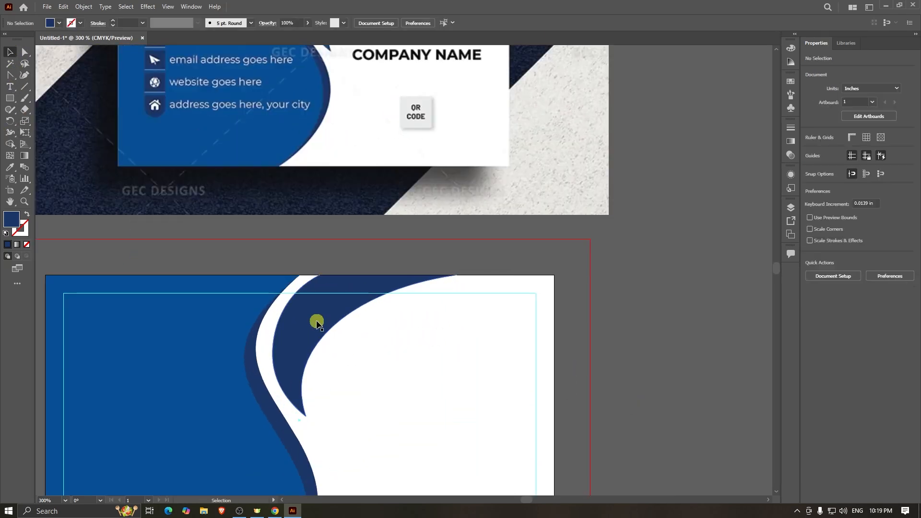
click(336, 332)
key(a)
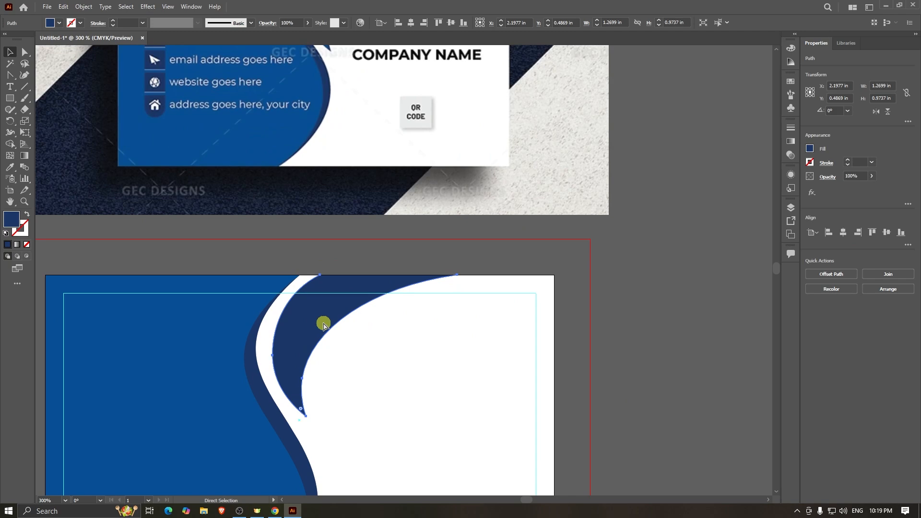
key(v)
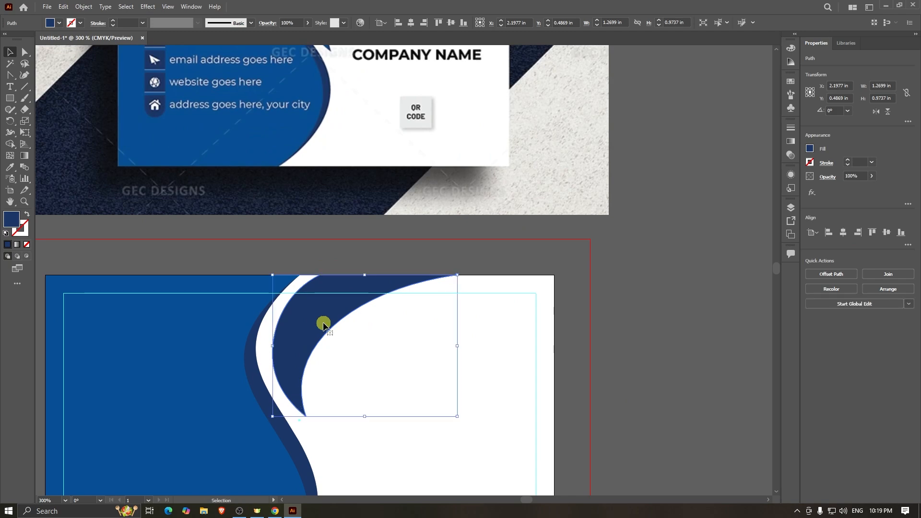
mouse_move(323, 322)
mouse_down()
mouse_move(334, 327)
mouse_move(326, 326)
mouse_up()
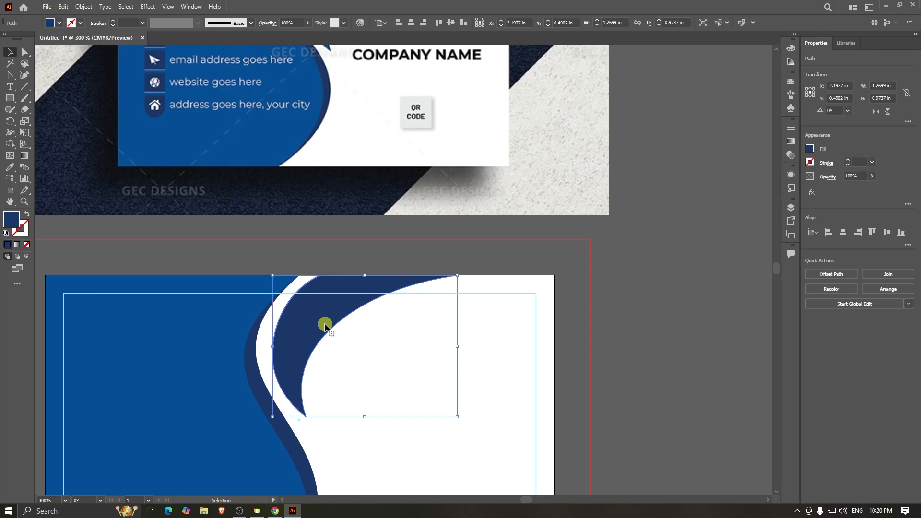
key(alt+shift+Right)
scroll(325, 326, down, 1)
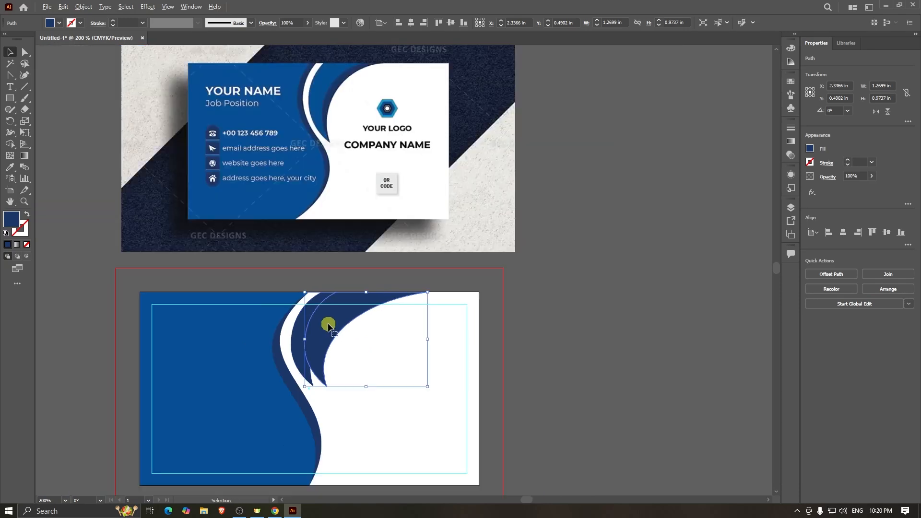
scroll(328, 327, up, 2)
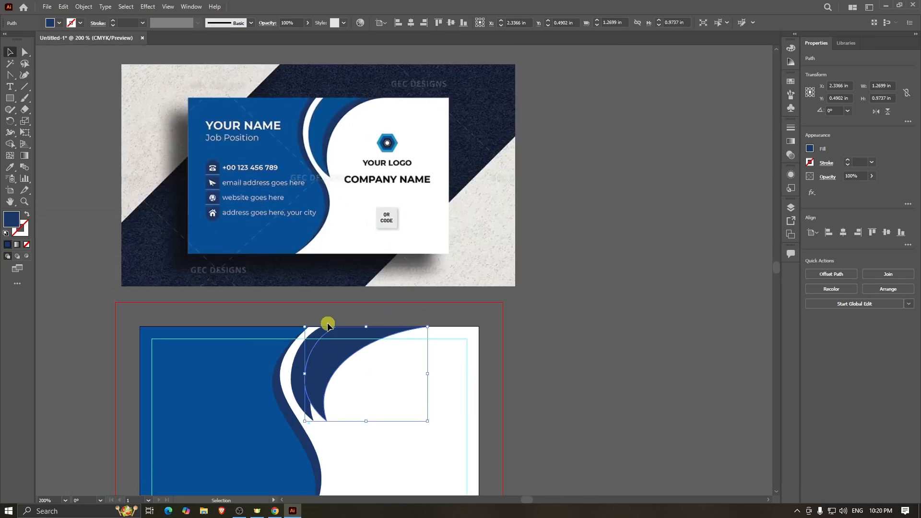
- Recolor the original left crescent with the large panel's blue using the Eyedropper
key(i)
click(10, 51)
click(627, 426)
click(297, 382)
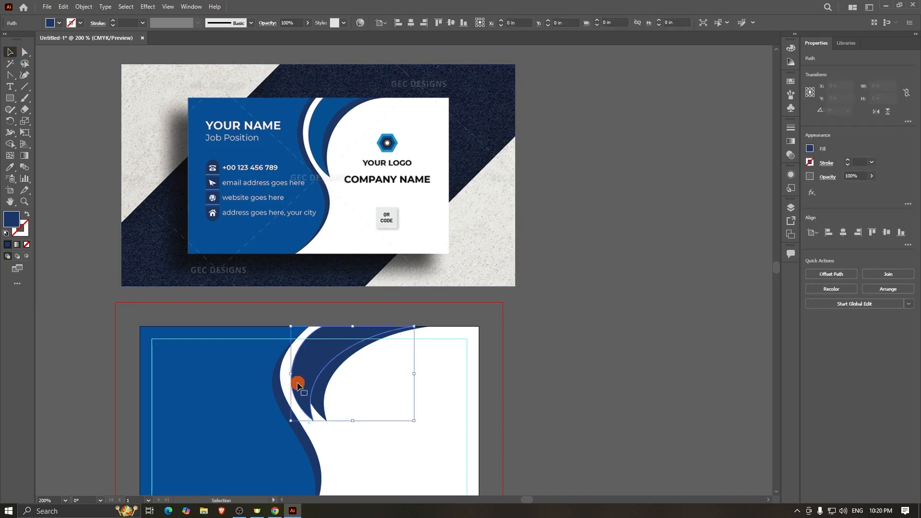
key(i)
click(243, 381)
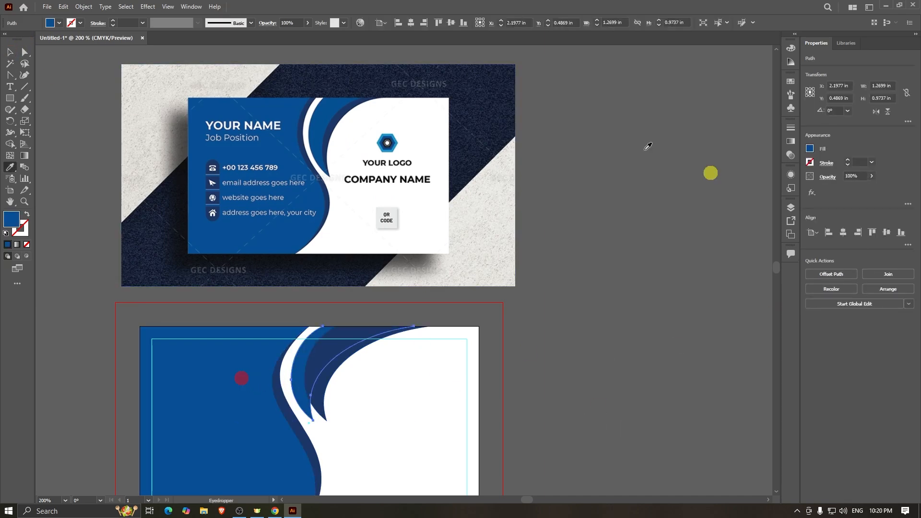
click(12, 53)
- Bring the blue crescent forward in front of the navy copy, leaving a navy edge along its inner curve
scroll(339, 384, up, 2)
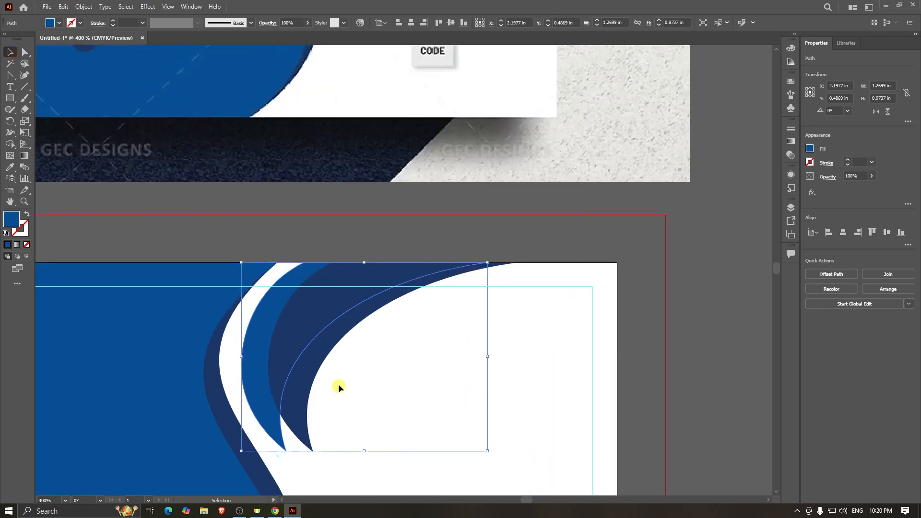
click(331, 340)
key(ctrl+])
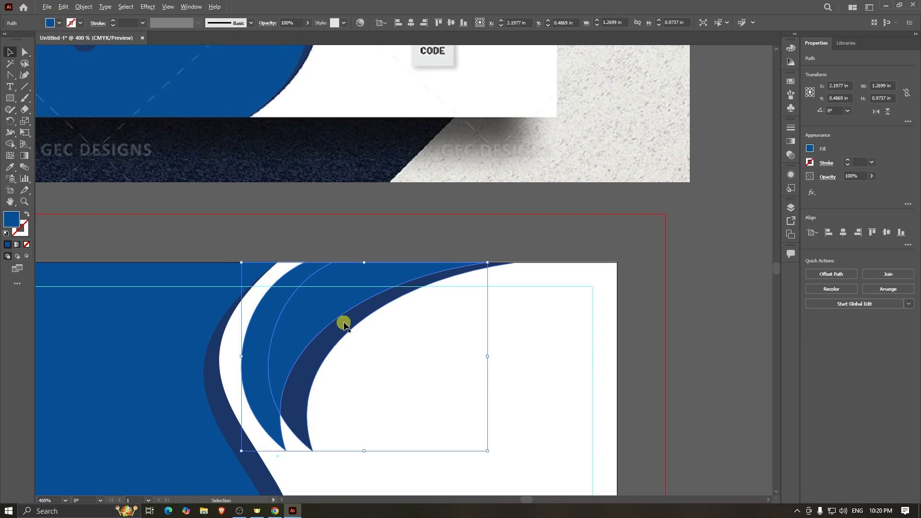
scroll(342, 321, down, 2)
scroll(294, 354, up, 2)
scroll(473, 329, down, 2)
scroll(370, 349, up, 1)
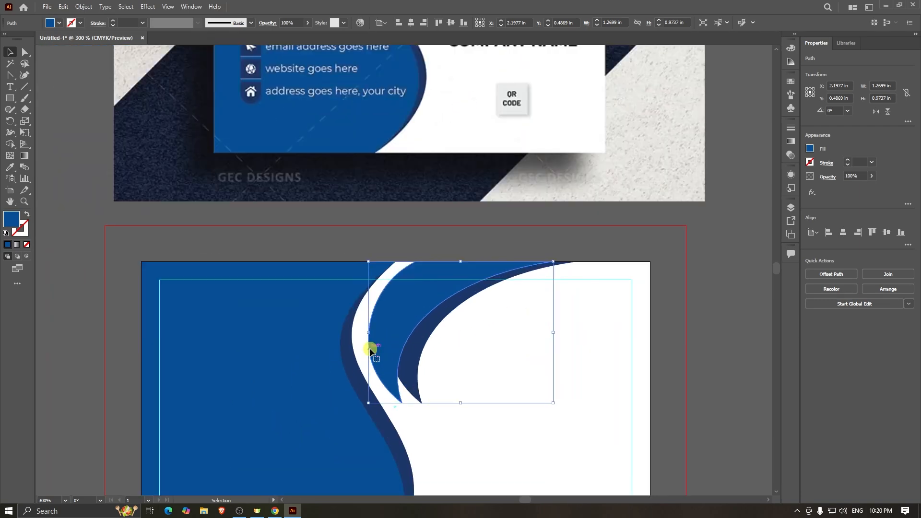
- Reshape the navy crescent with the Curvature tool so its lower tip meets the blue crescent's lower tip
click(26, 58)
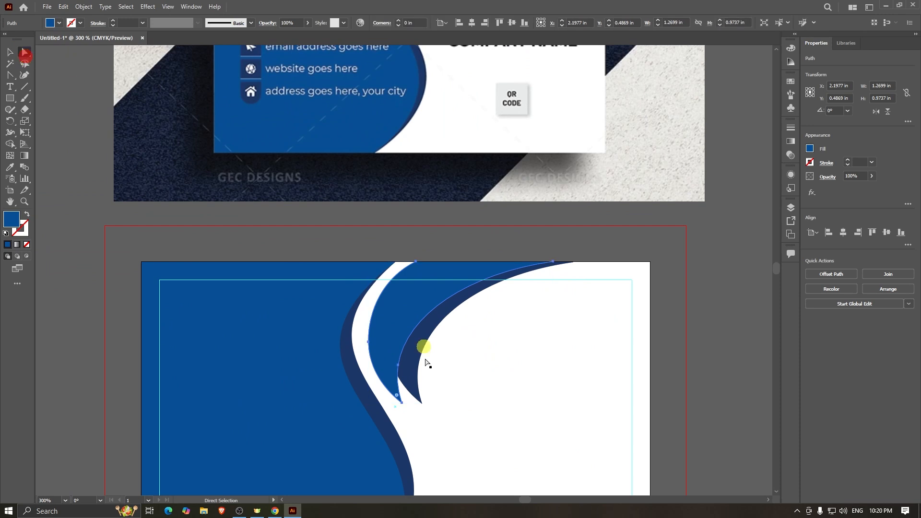
click(8, 77)
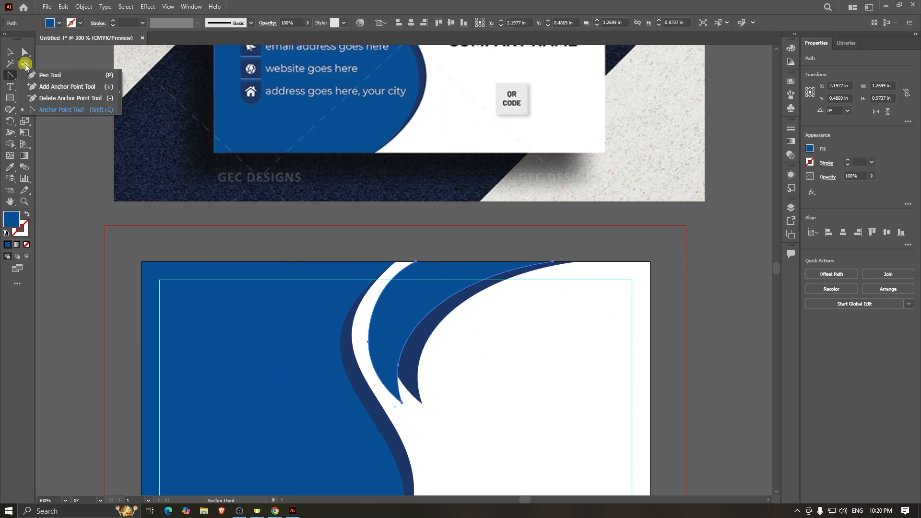
click(23, 76)
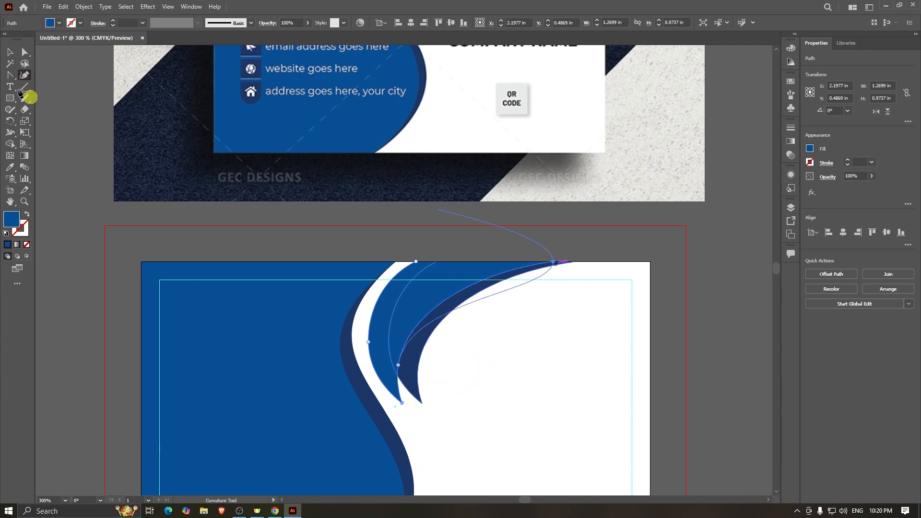
click(10, 52)
click(415, 367)
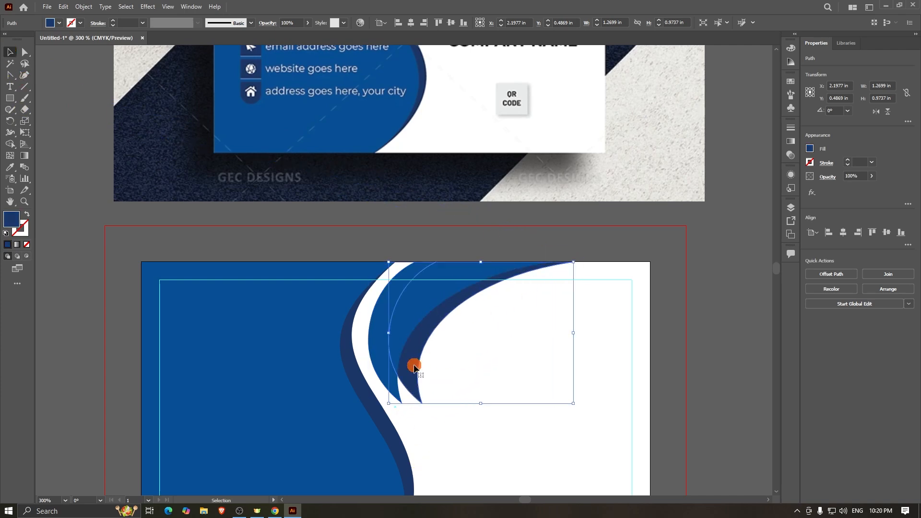
click(23, 55)
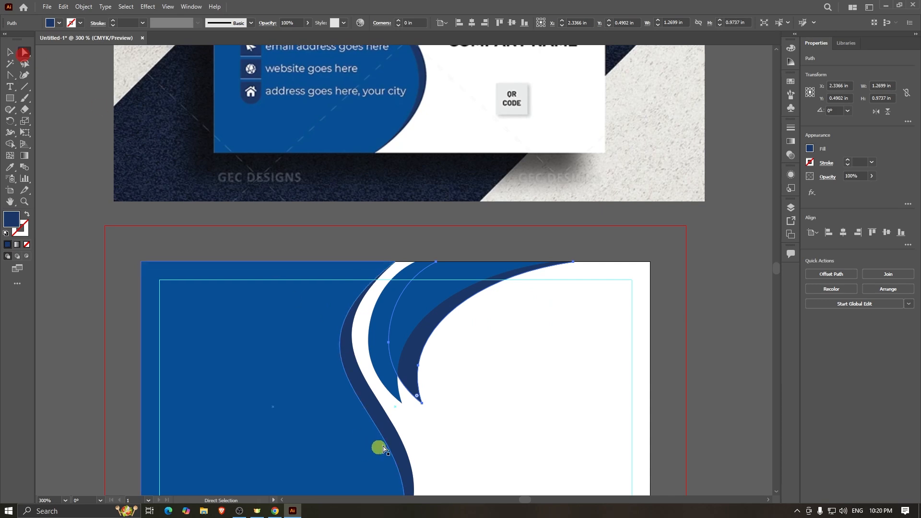
scroll(402, 414, up, 1)
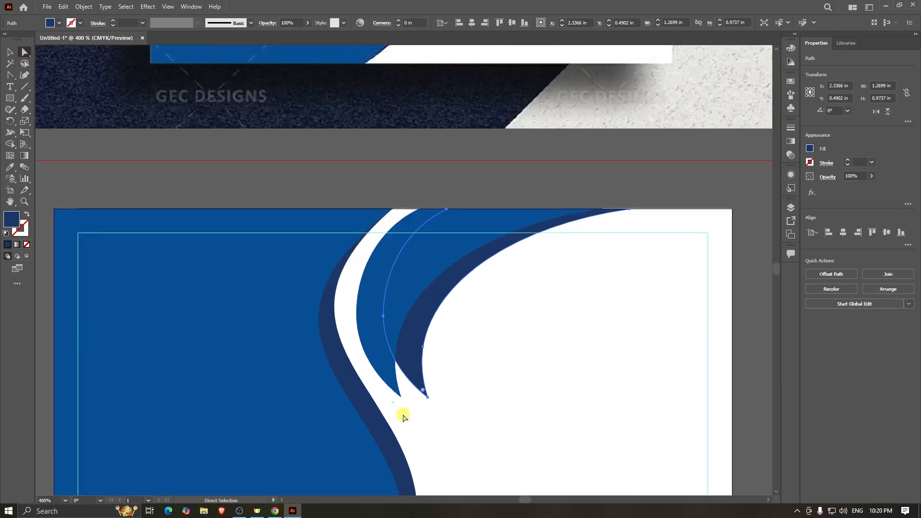
click(9, 75)
drag(428, 397, 403, 394)
drag(424, 397, 401, 397)
drag(401, 397, 378, 443)
drag(400, 394, 390, 378)
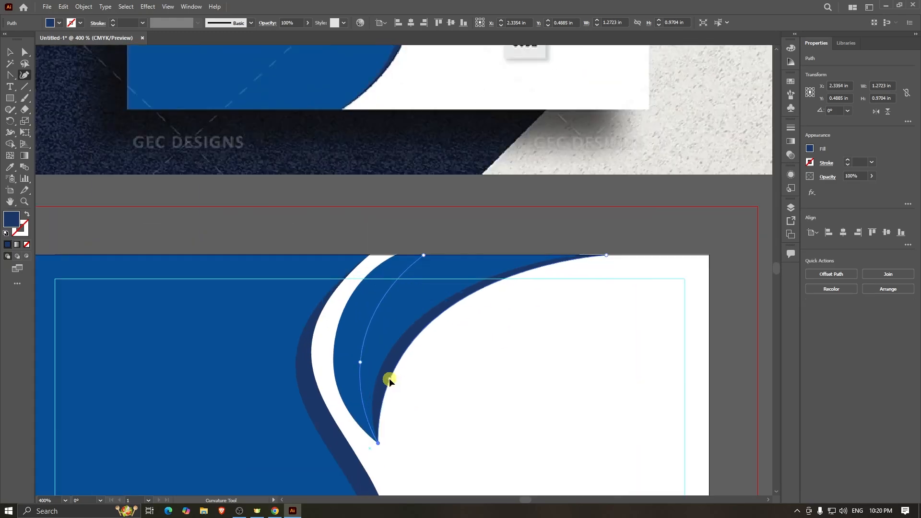
- Extend the navy crescent's upper tip farther along the card's top edge and refine the blue crescent to about 1.24 × 0.97 in
scroll(411, 399, down, 2)
scroll(407, 339, up, 3)
ctrl+click(345, 318)
scroll(360, 324, down, 2)
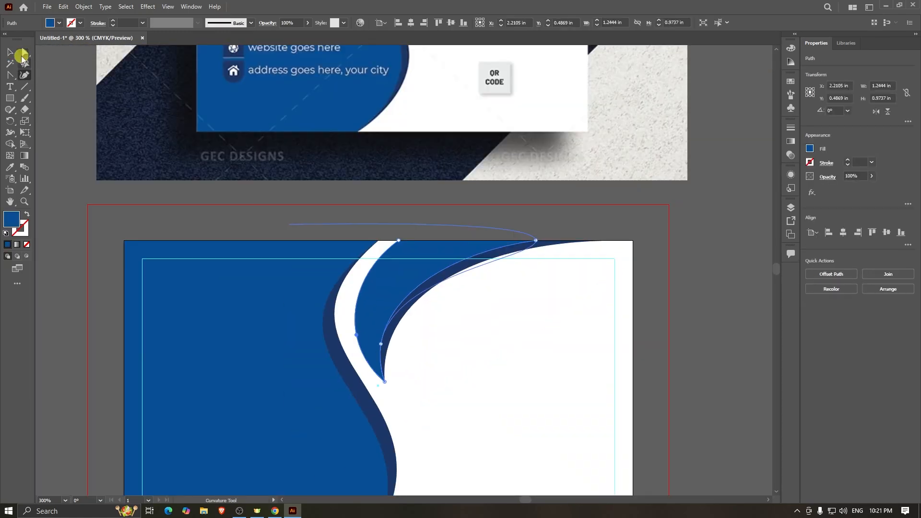
- Select the blue and navy crescents together, group them, and clear the selection
click(23, 54)
click(572, 378)
drag(545, 315, 385, 263)
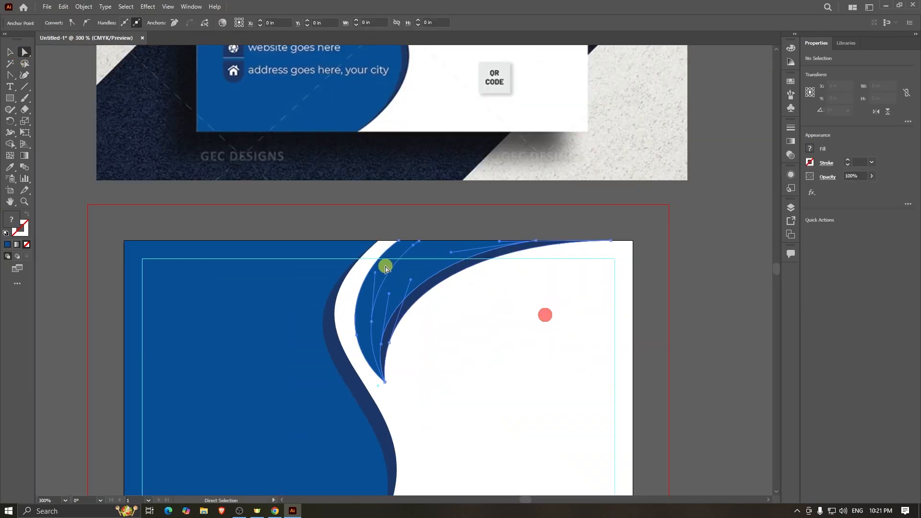
click(9, 52)
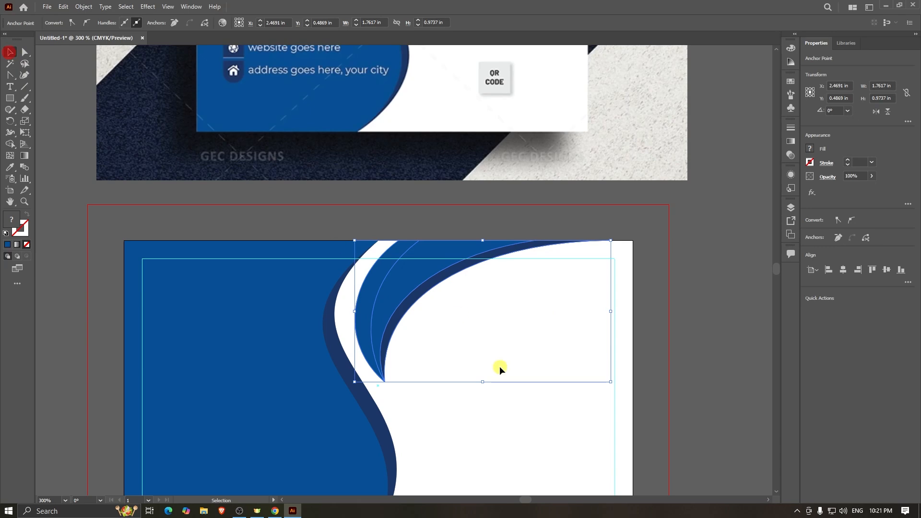
click(494, 423)
- Stretch the grouped crescents downward to a height of 1 in and deselect them
scroll(494, 423, down, 2)
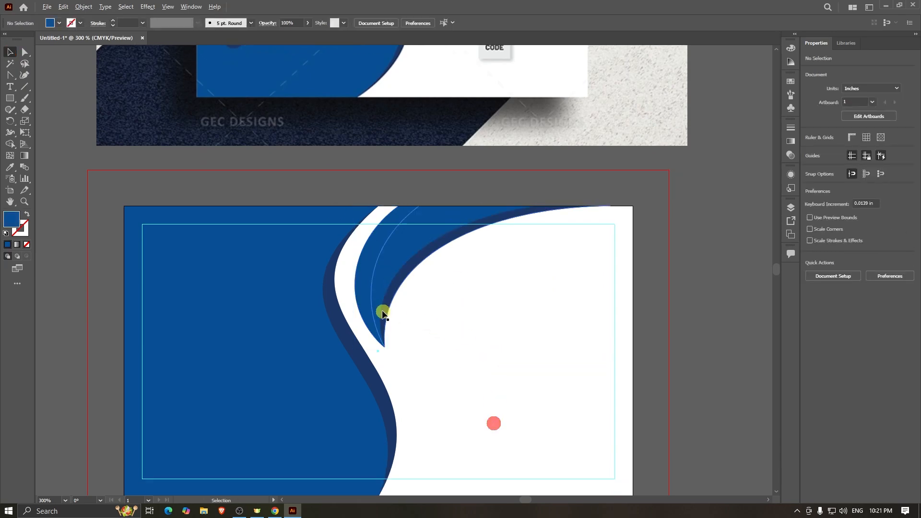
scroll(389, 312, down, 2)
scroll(362, 322, up, 2)
click(362, 323)
scroll(362, 323, up, 2)
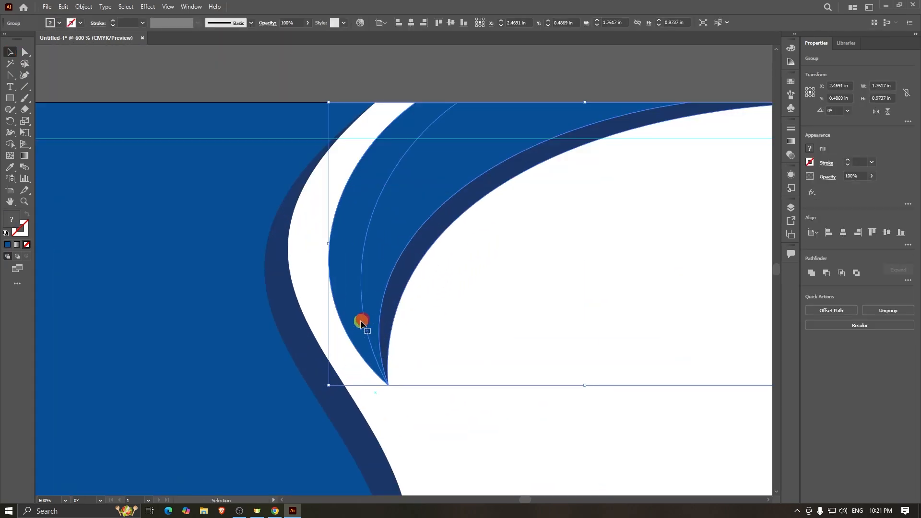
scroll(361, 323, down, 2)
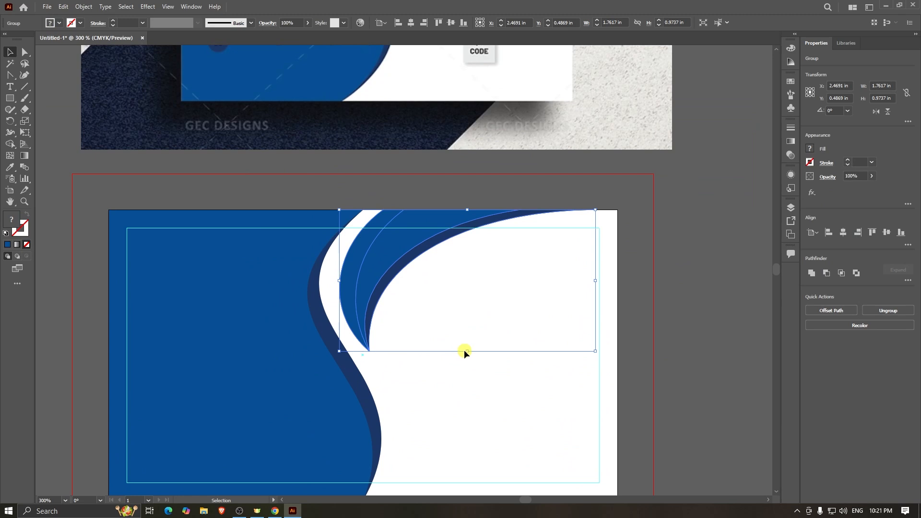
drag(465, 351, 468, 357)
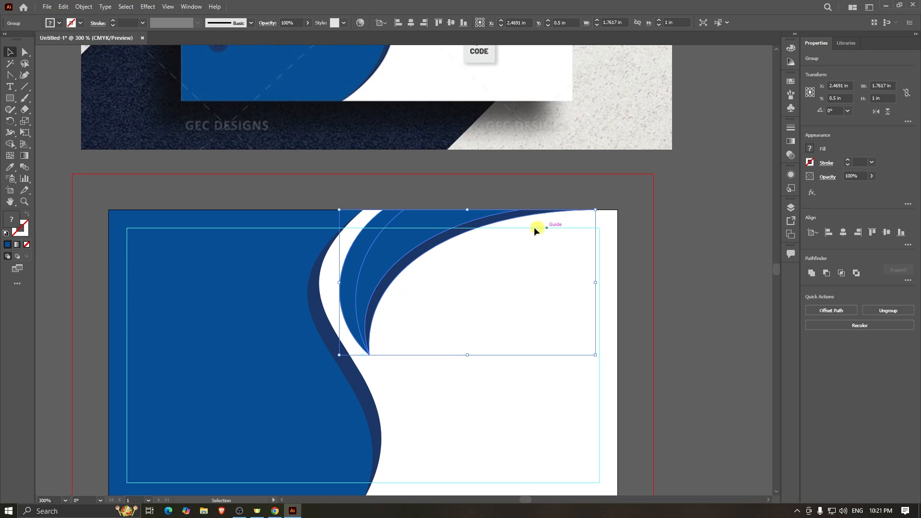
scroll(435, 308, down, 2)
click(595, 309)
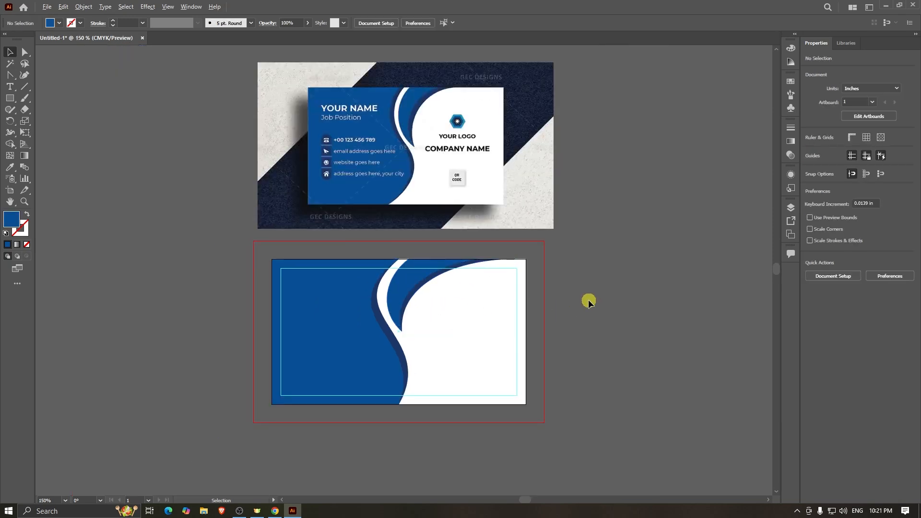
- Compare the card's curved panel and crescents with the reference design above it
scroll(589, 302, up, 2)
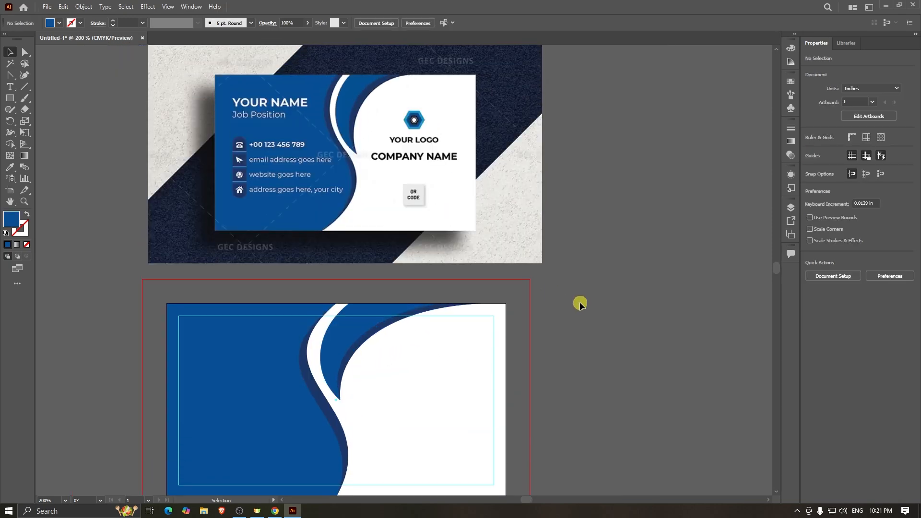
scroll(580, 303, down, 3)
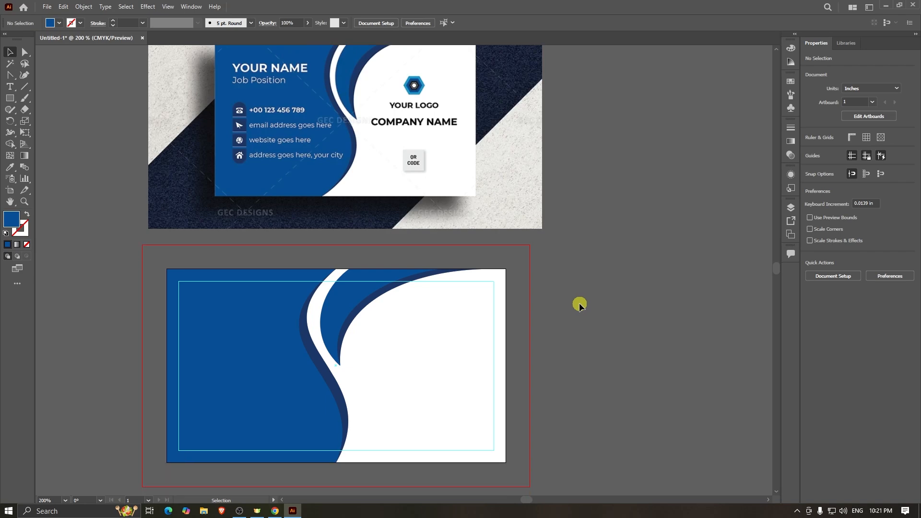
scroll(577, 310, up, 1)
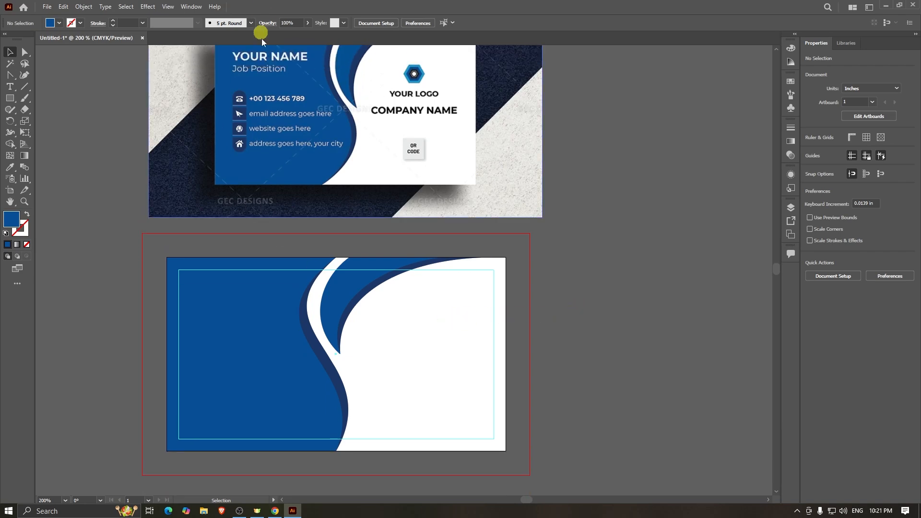
scroll(268, 86, up, 1)
scroll(585, 288, down, 1)
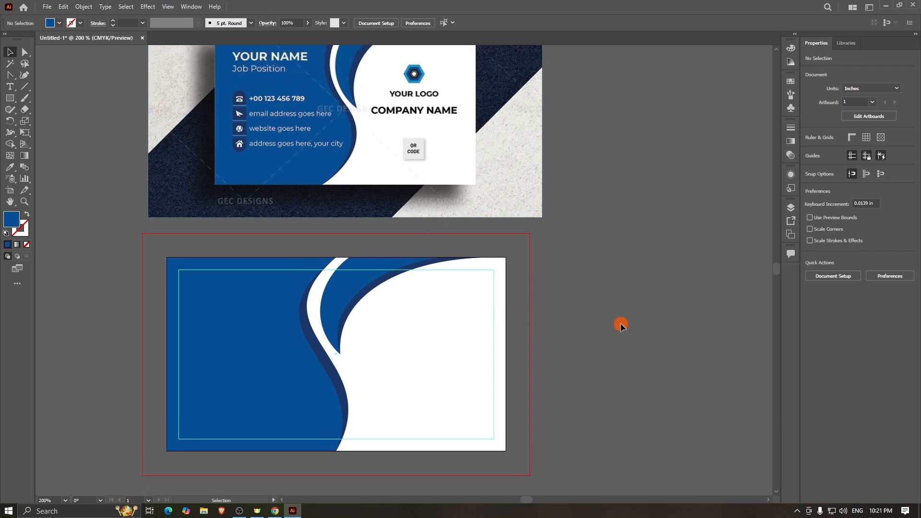
scroll(619, 321, down, 1)
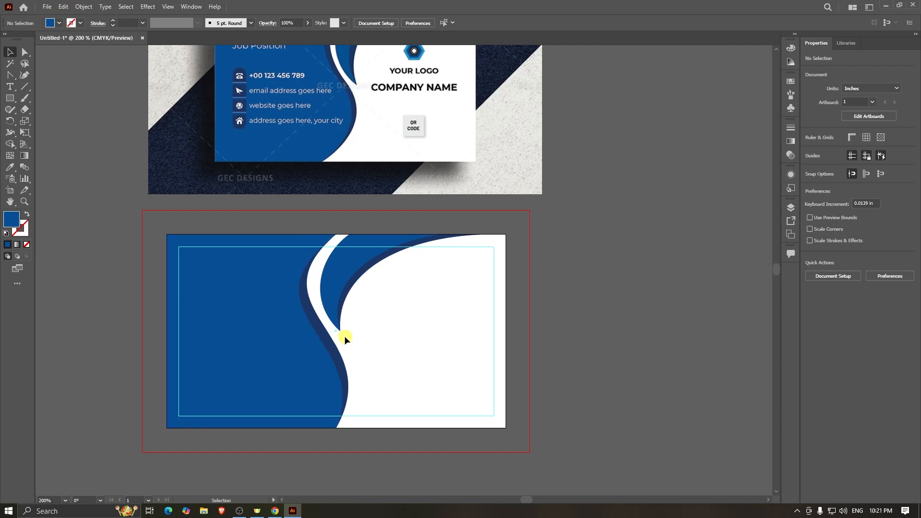
click(387, 333)
click(575, 336)
scroll(516, 333, up, 1)
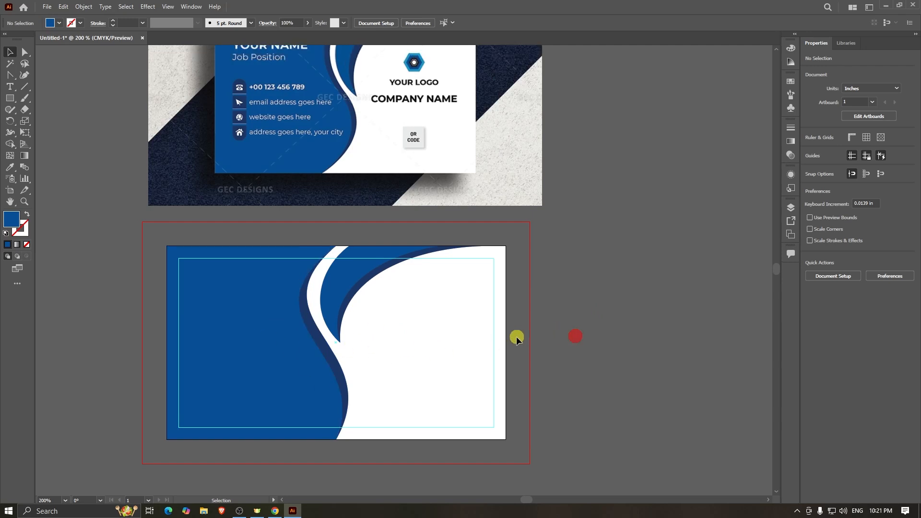
scroll(302, 308, up, 1)
scroll(569, 339, down, 1)
scroll(569, 340, down, 1)
scroll(569, 339, up, 2)
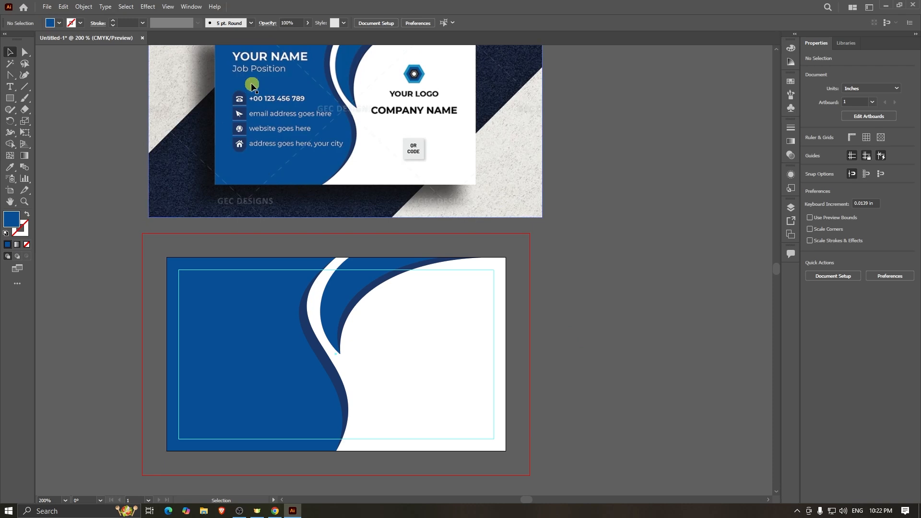
scroll(364, 147, down, 3)
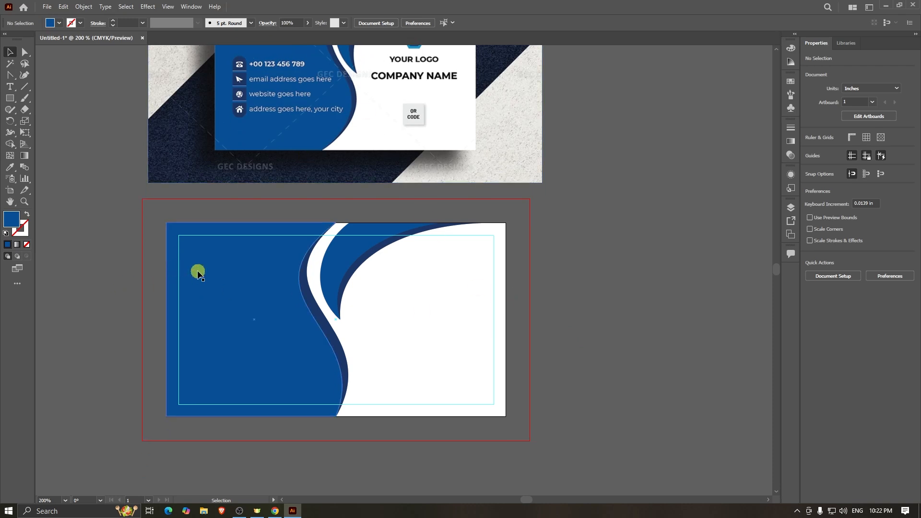
scroll(250, 290, up, 1)
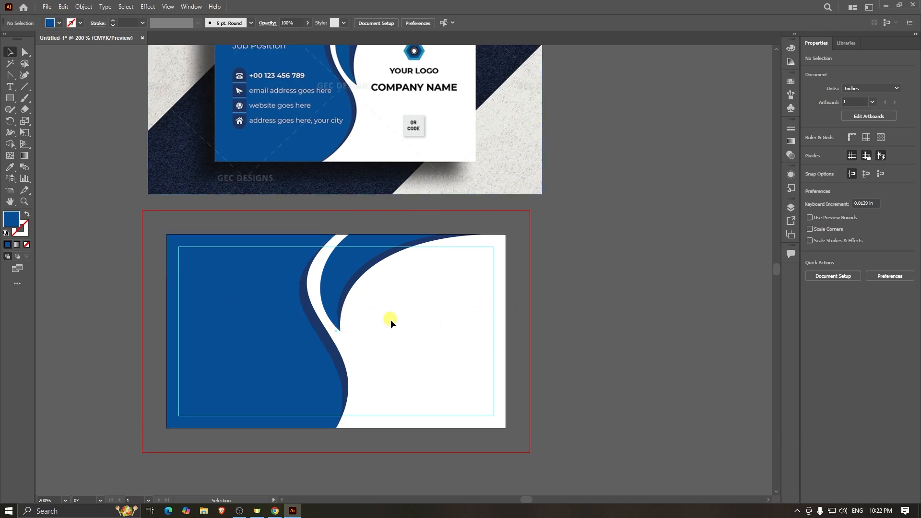
- Select the panel shapes and the crescent group together, stretch them horizontally to the card's right edge, and deselect
drag(441, 363, 248, 268)
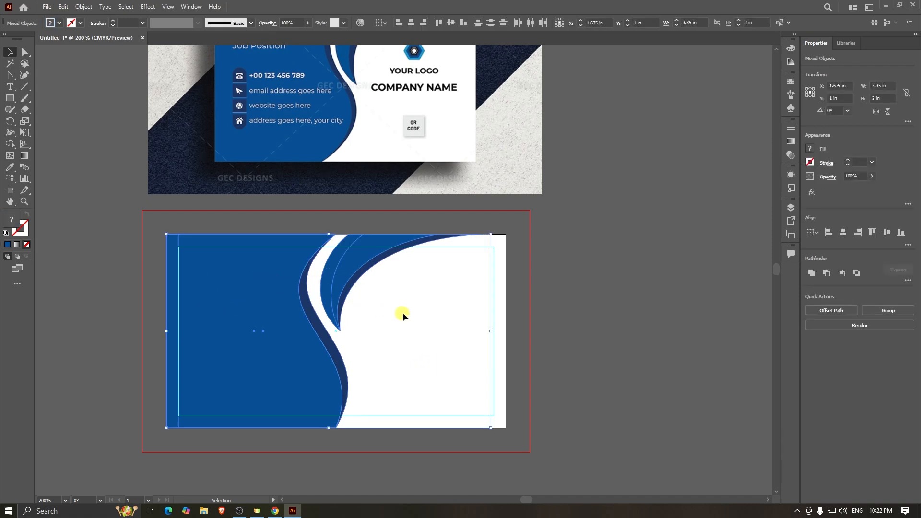
drag(491, 331, 497, 332)
scroll(497, 332, up, 4)
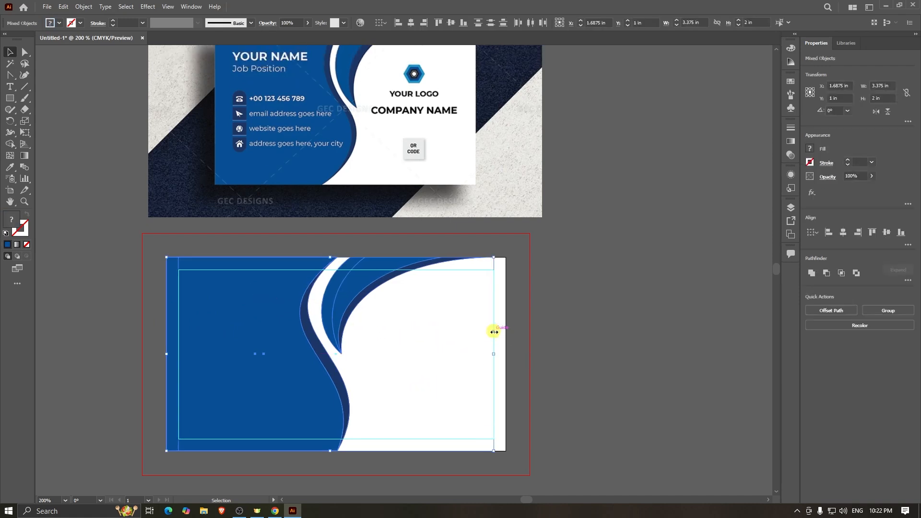
drag(494, 377, 507, 379)
click(565, 356)
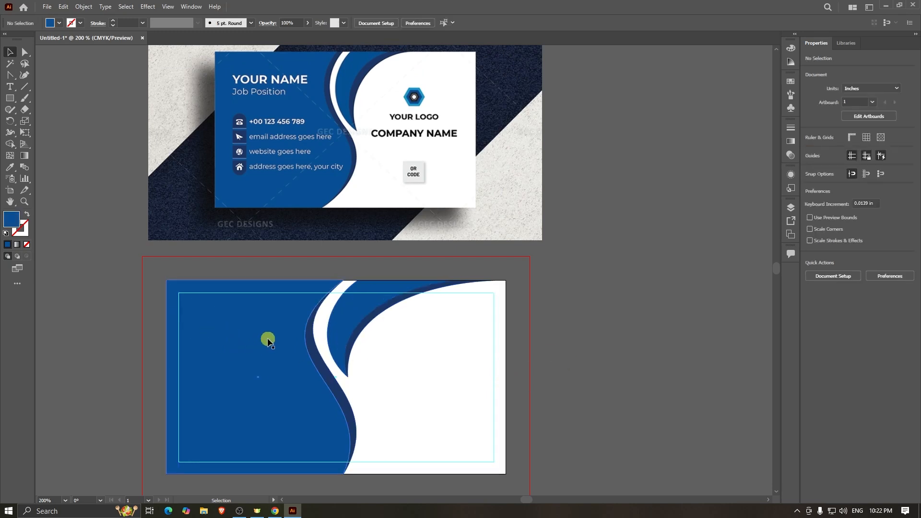
- Add the point text "Graphics Innovative" on the empty canvas to the right of the card
scroll(268, 340, down, 1)
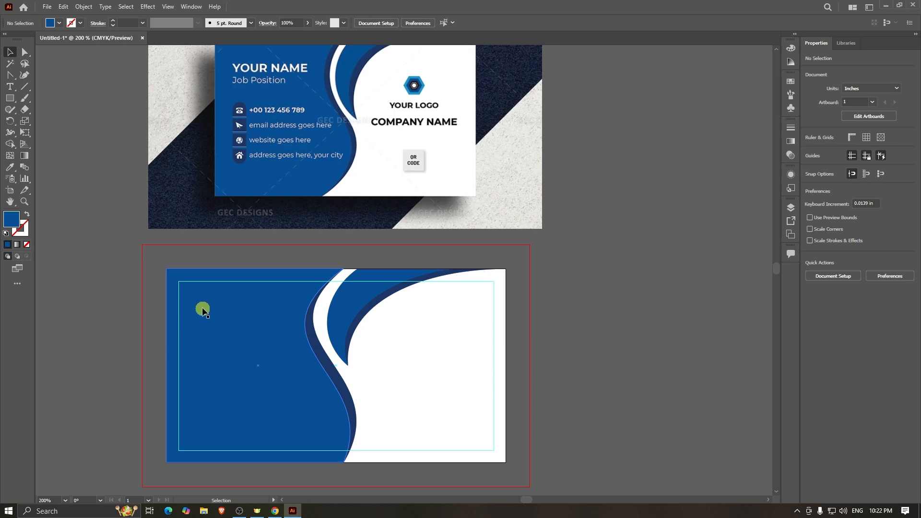
scroll(601, 299, down, 2)
scroll(601, 297, up, 2)
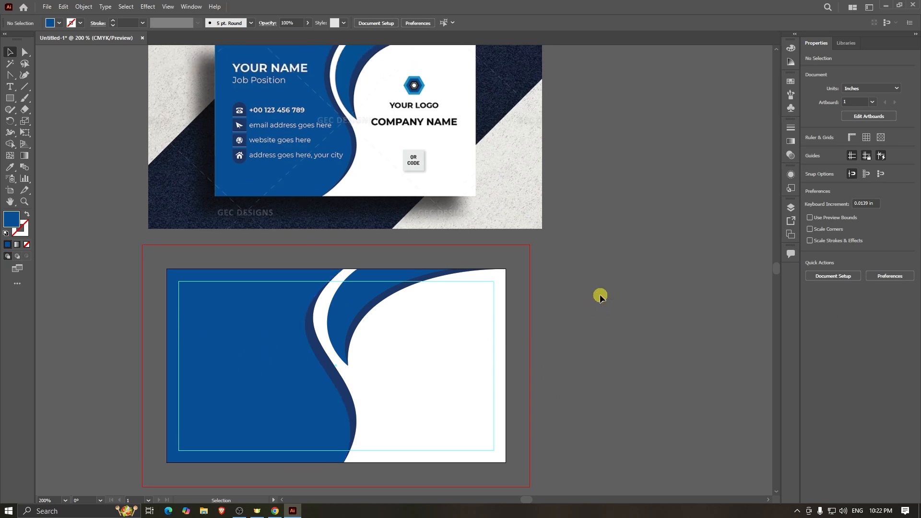
click(9, 89)
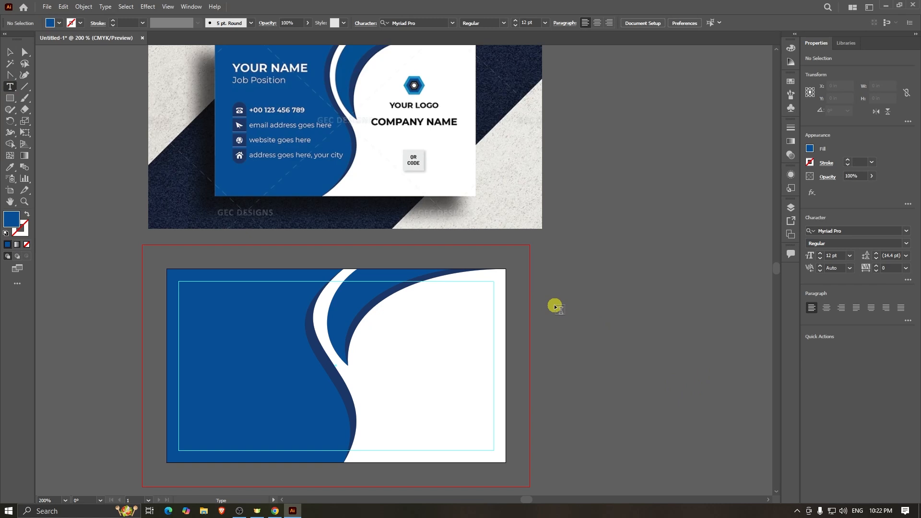
click(587, 330)
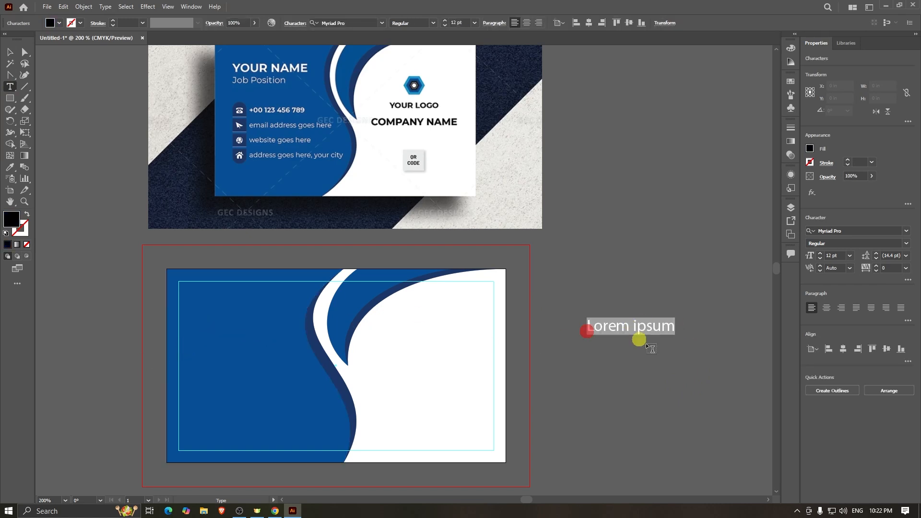
text(Graphics Innovative)
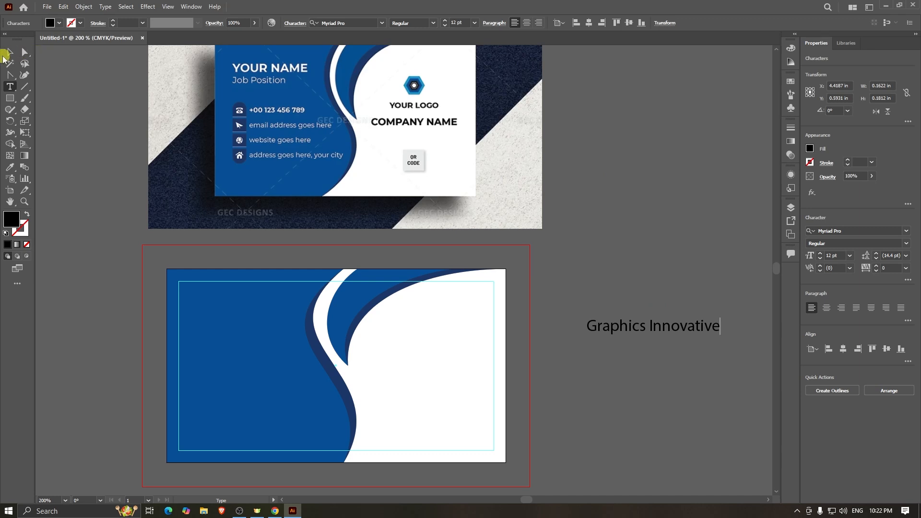
click(8, 55)
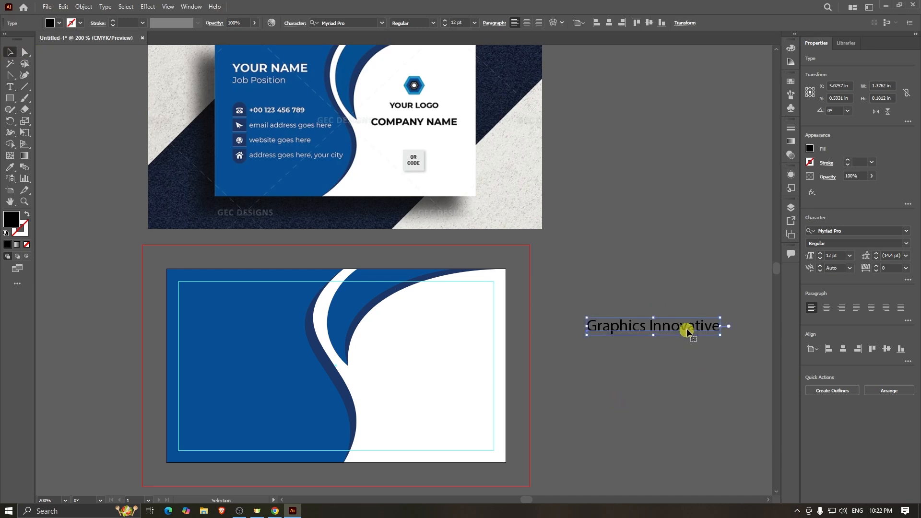
- Move the "Graphics Innovative" text onto the card's blue panel and replace its wording with "YOUR NAME"
drag(688, 327, 137, 319)
double_click(226, 317)
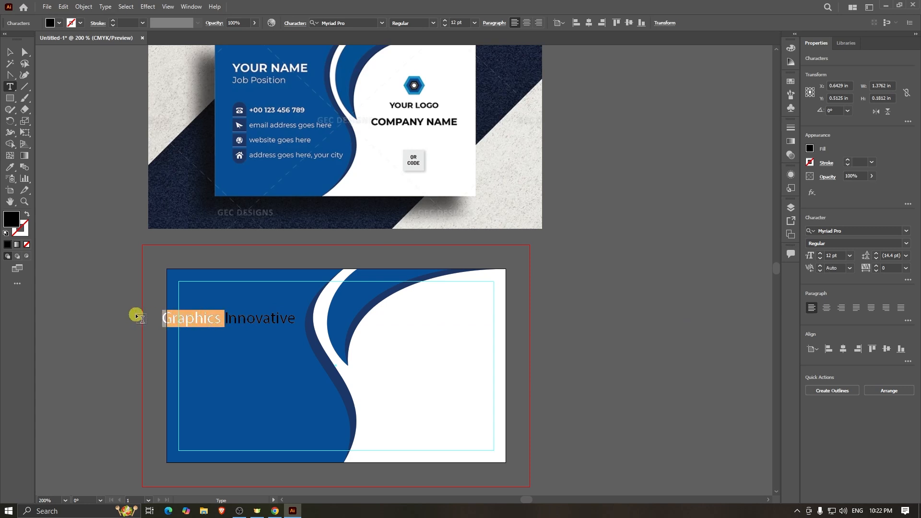
key(ctrl+a)
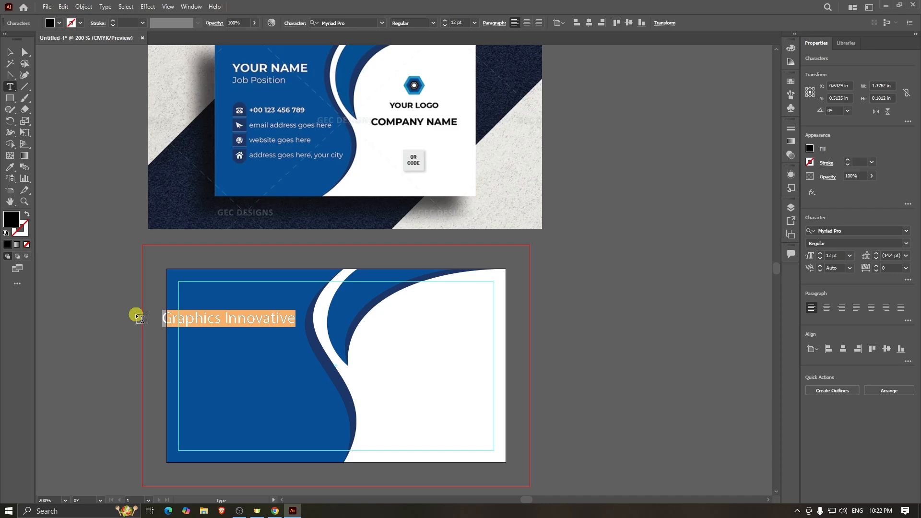
text(YOUR NAME)
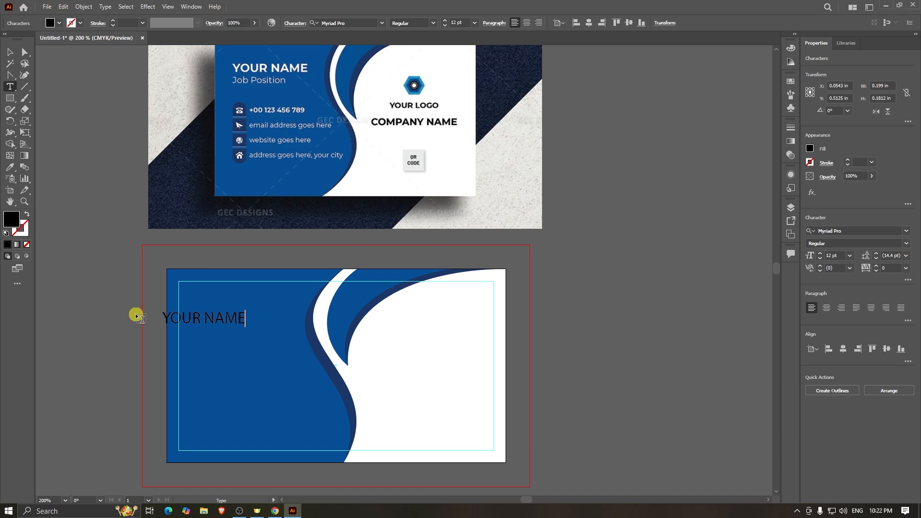
click(11, 51)
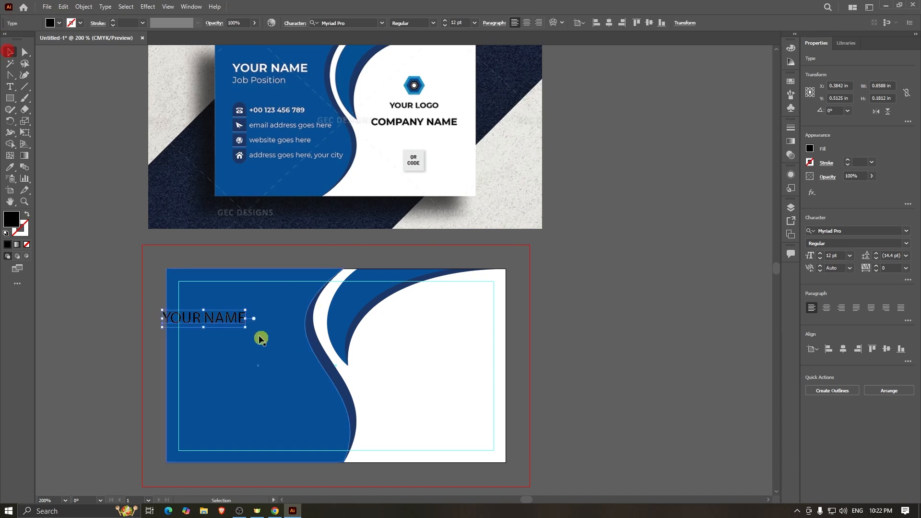
drag(229, 321, 262, 320)
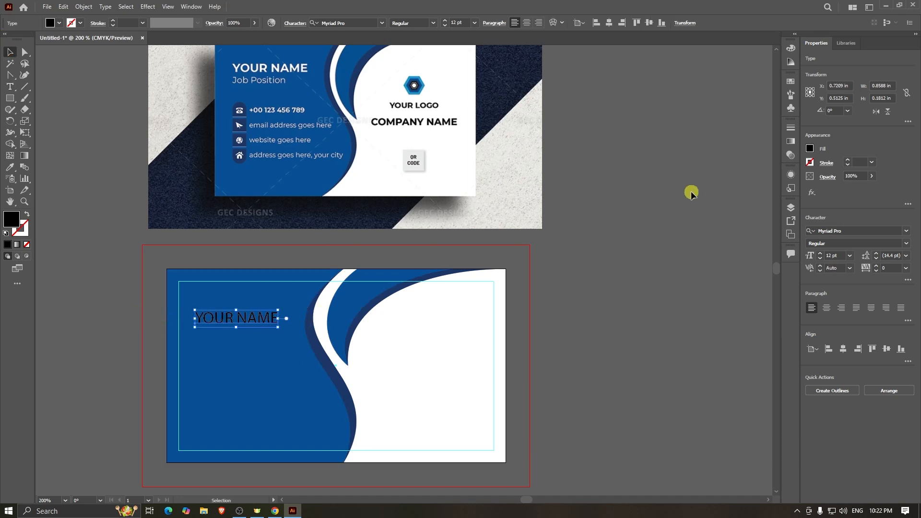
- Fill the "YOUR NAME" text with white (FFFFFF)
double_click(11, 220)
drag(391, 226, 305, 181)
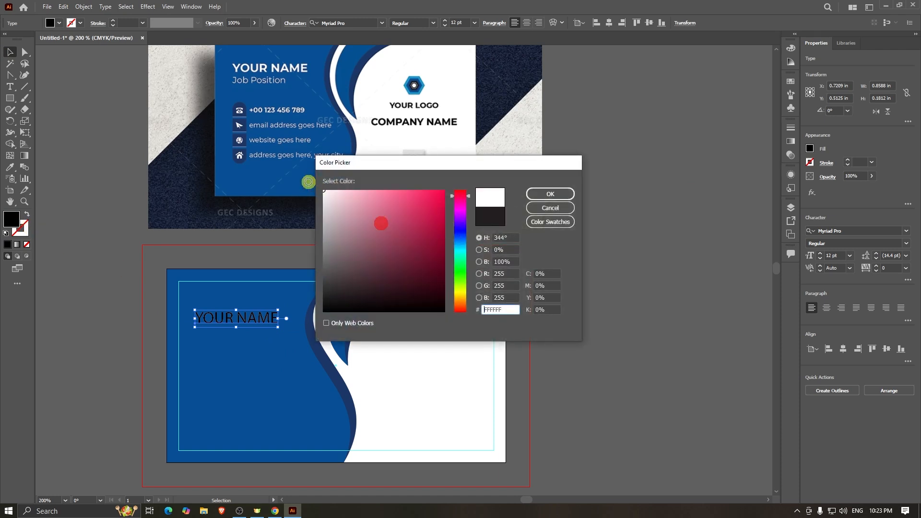
click(557, 193)
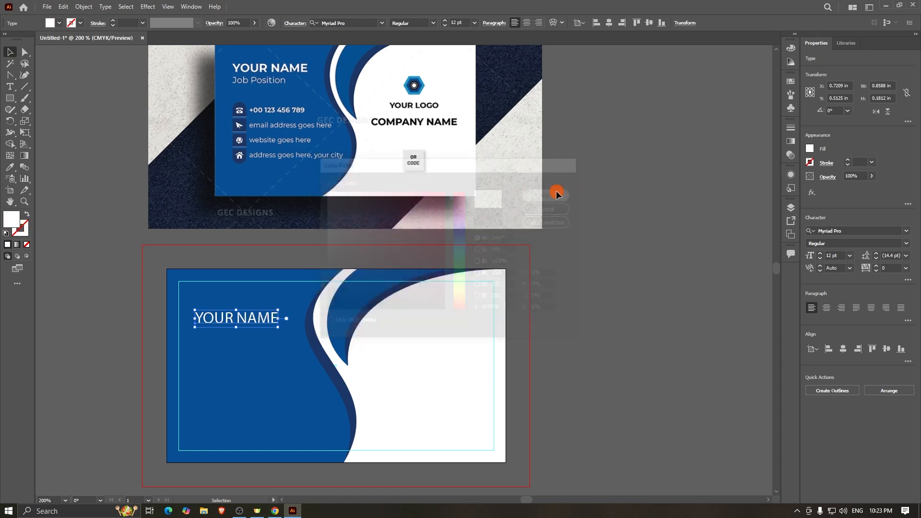
- Set the "YOUR NAME" text's font to Roboto with the Bold style and deselect it
click(879, 232)
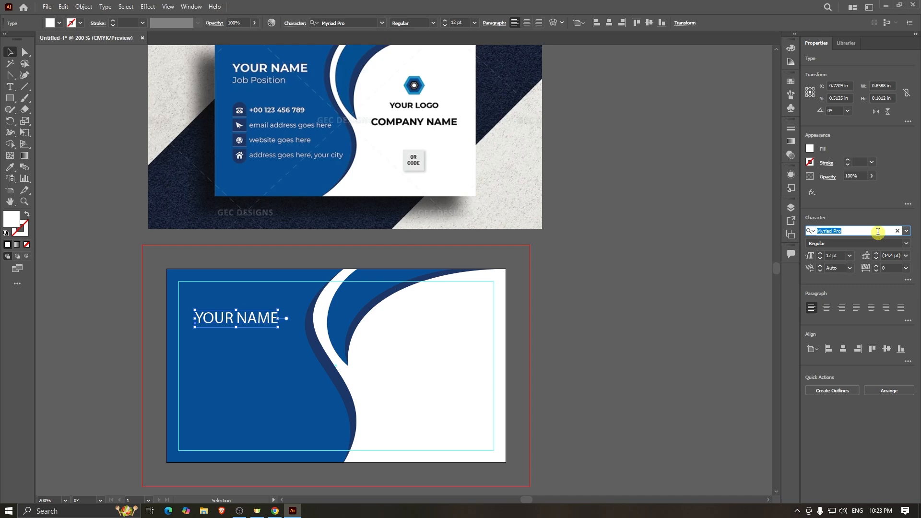
text(RO)
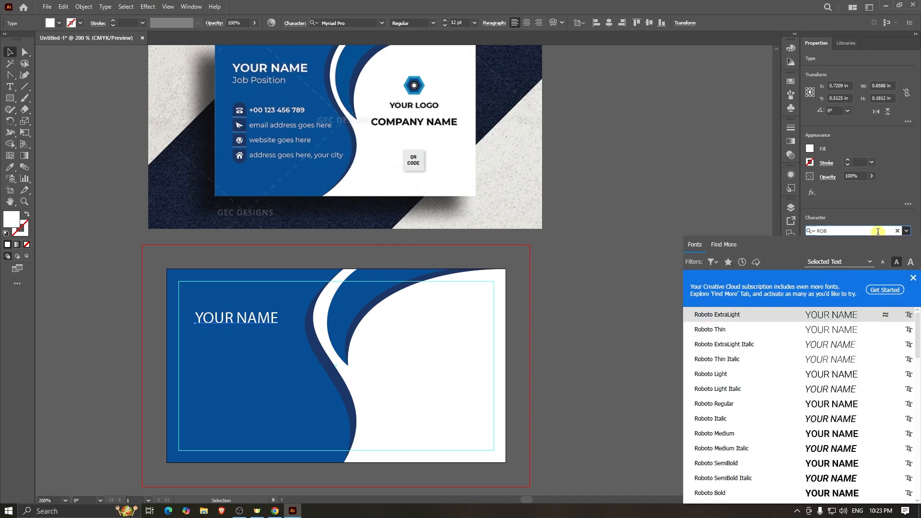
text(B)
scroll(731, 442, down, 2)
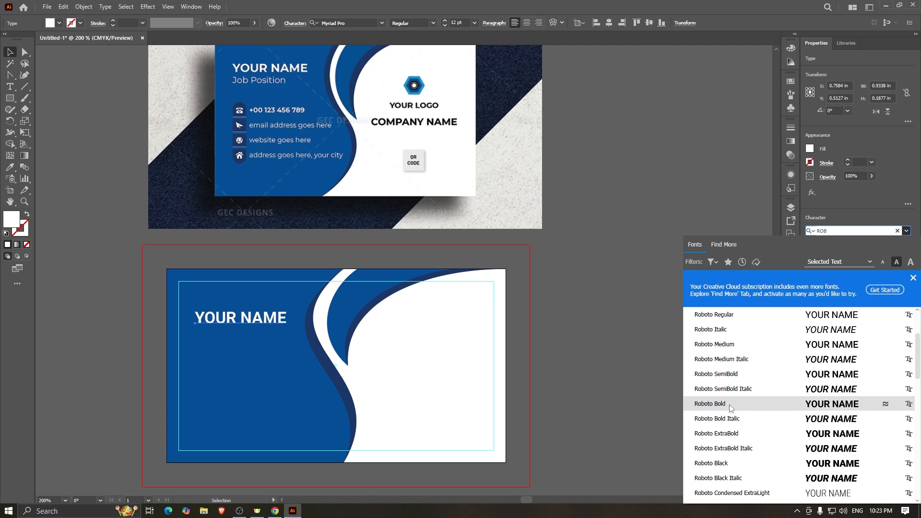
click(721, 437)
click(458, 301)
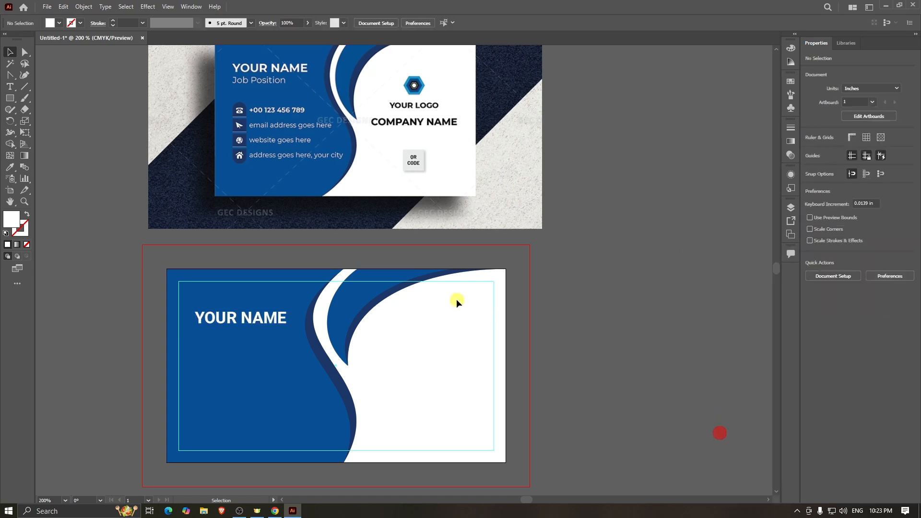
click(234, 317)
click(906, 243)
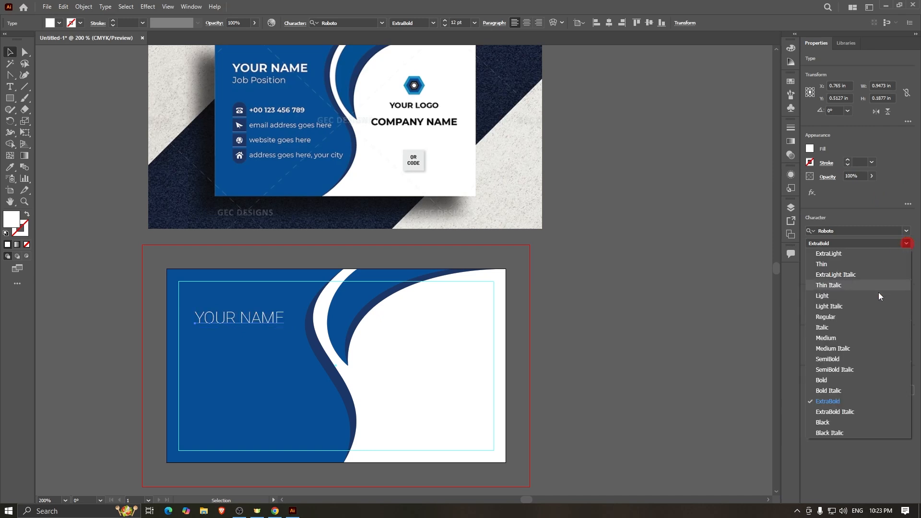
click(822, 380)
click(629, 290)
- Move "YOUR NAME" up near the blue panel's upper-left corner, inside the margin guide, and set its font size to 10 pt
drag(232, 322, 235, 305)
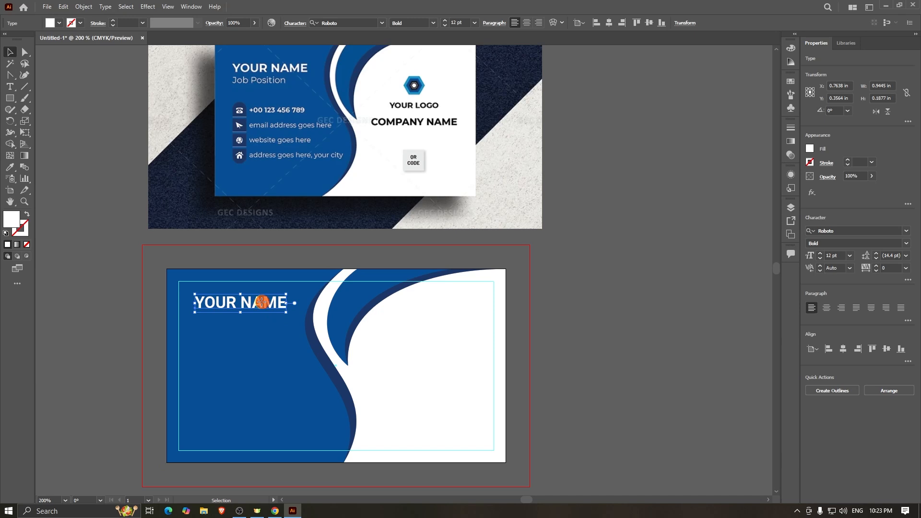
drag(263, 302, 268, 305)
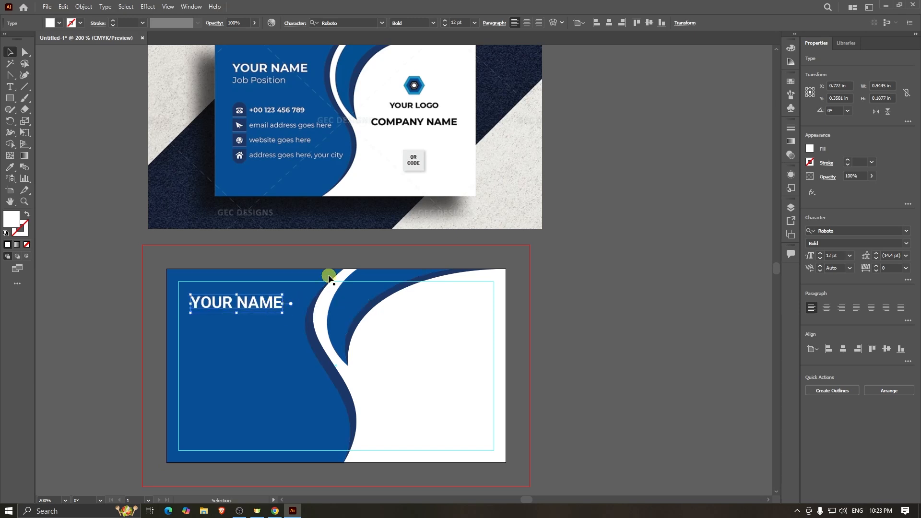
scroll(329, 277, down, 1)
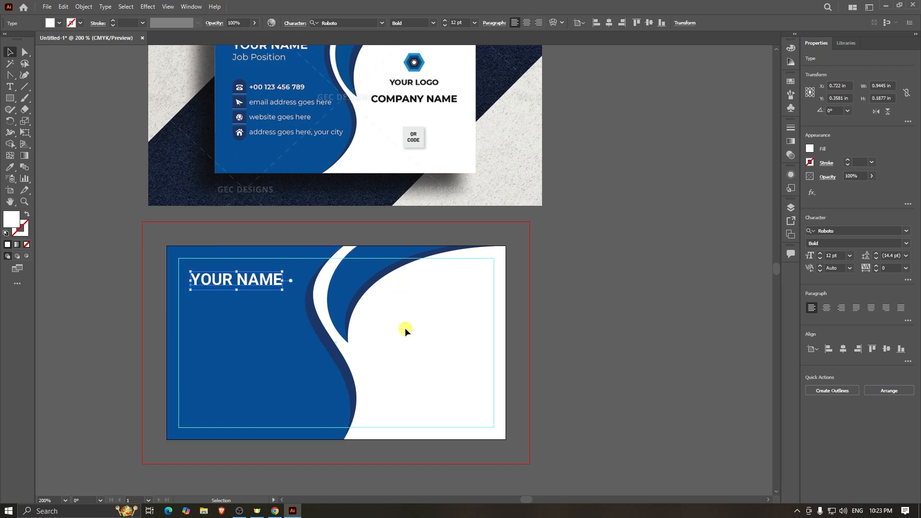
scroll(363, 255, up, 2)
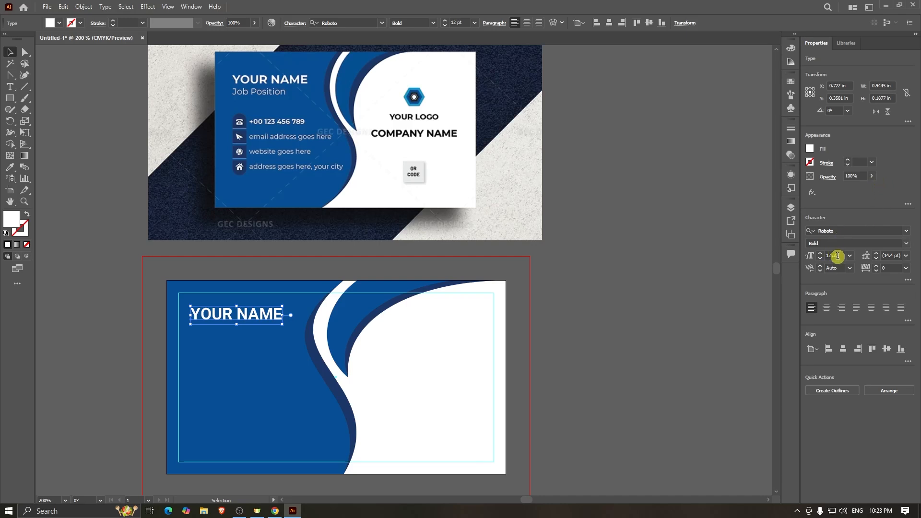
drag(838, 255, 802, 255)
key(Return)
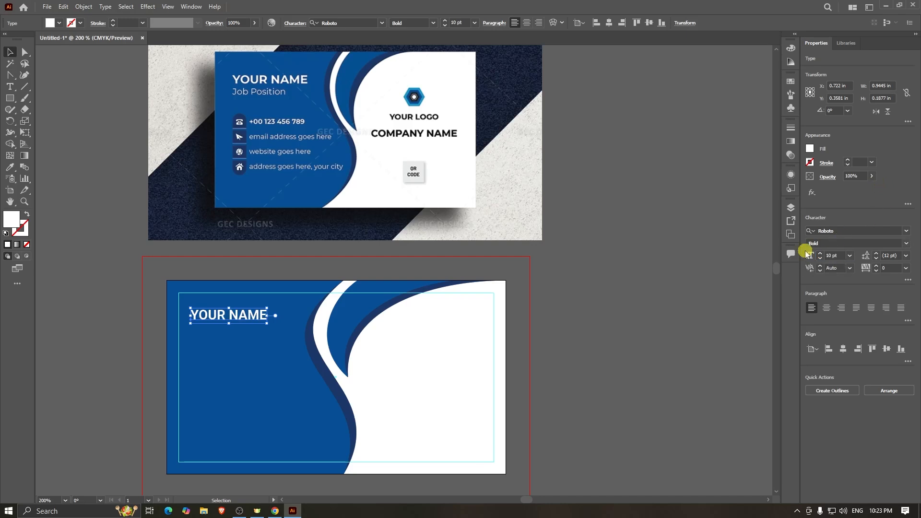
click(645, 280)
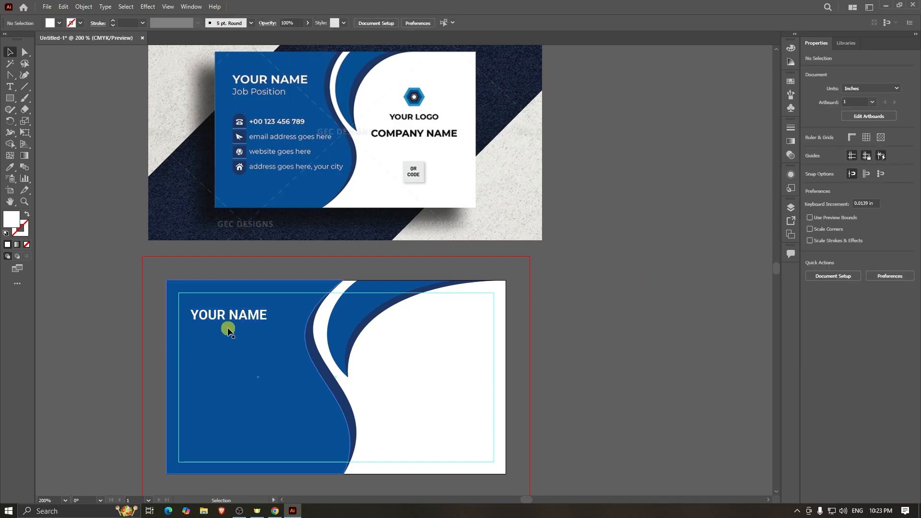
click(243, 316)
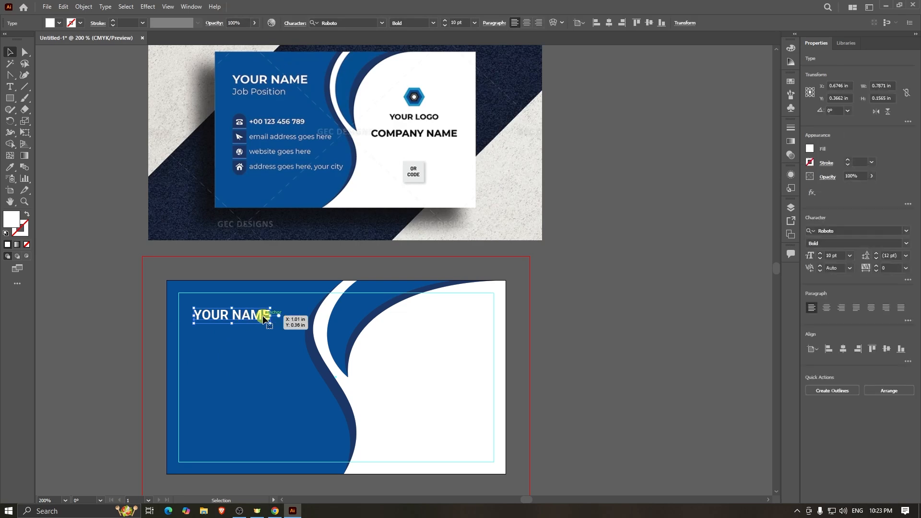
- Duplicate the "YOUR NAME" text directly below itself and change the copy's wording to "Designation"
scroll(269, 312, down, 1)
drag(262, 292, 137, 301)
scroll(216, 311, up, 1)
double_click(296, 303)
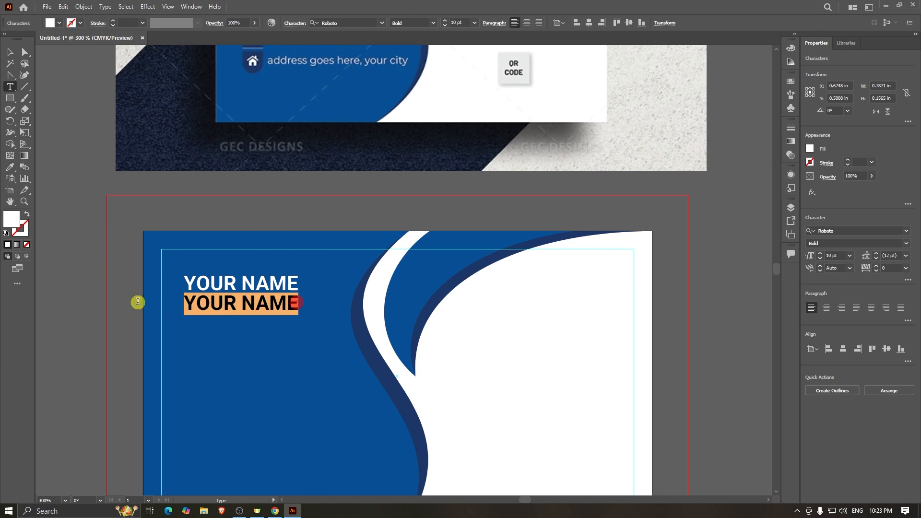
text(dESIG)
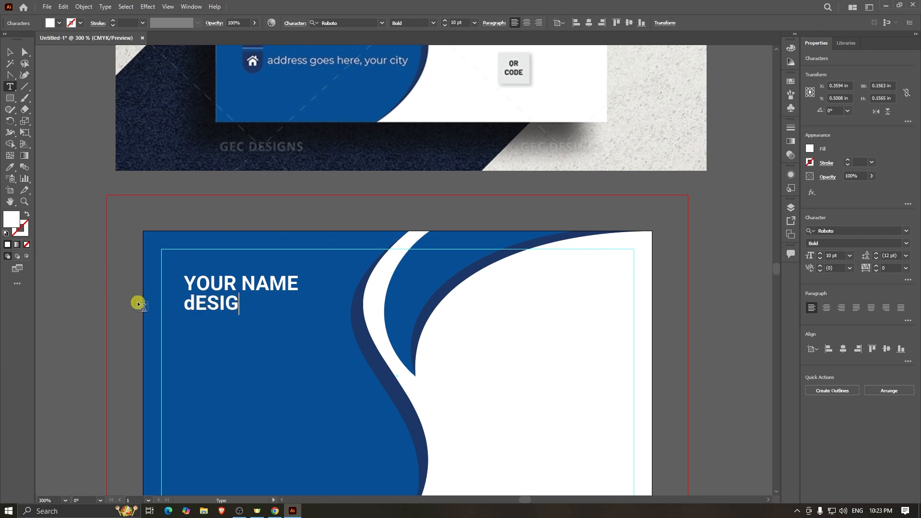
key(BackSpace)
key(BackSpace)
key(BackSpace)
key(BackSpace)
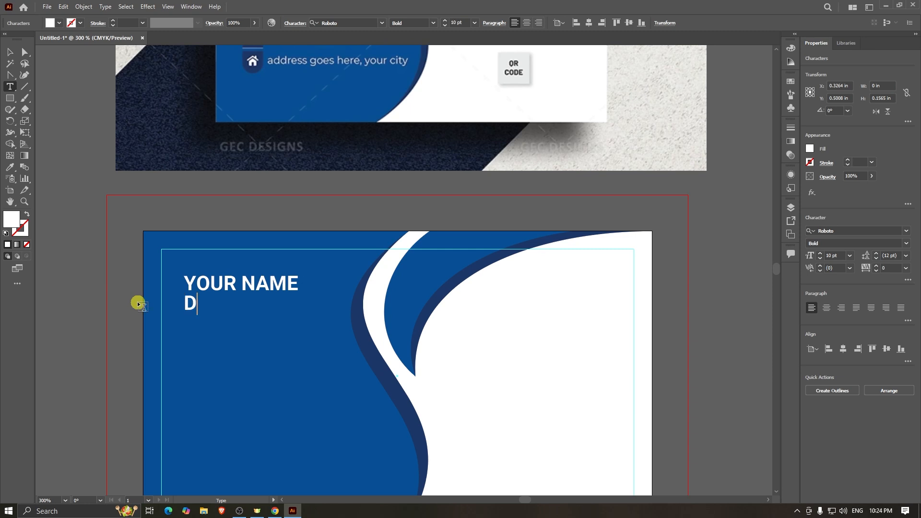
text(ignation)
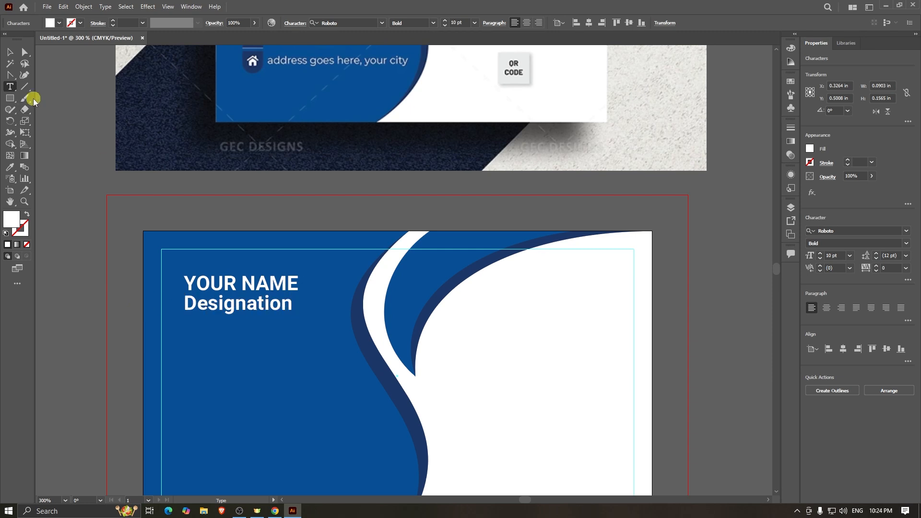
click(9, 52)
- Set the "Designation" text to 8 pt with the Roboto Light style and deselect it
scroll(393, 319, down, 2)
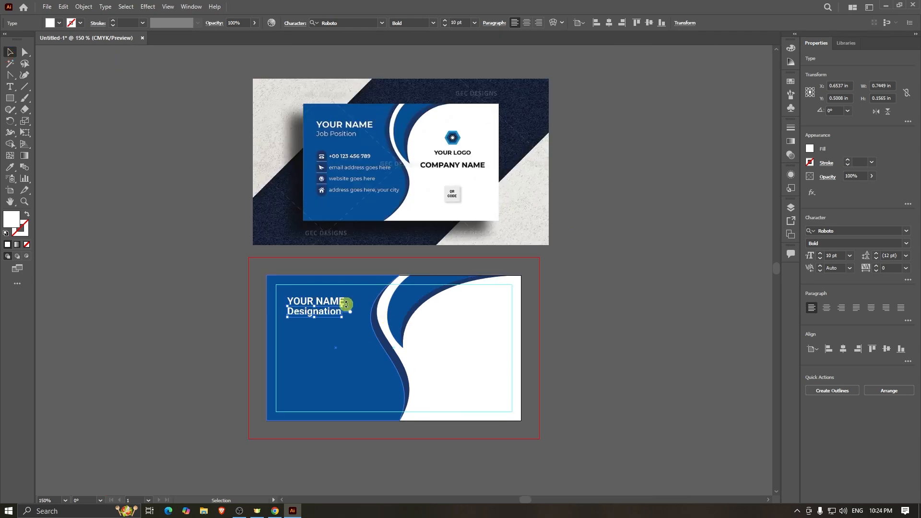
scroll(345, 304, up, 1)
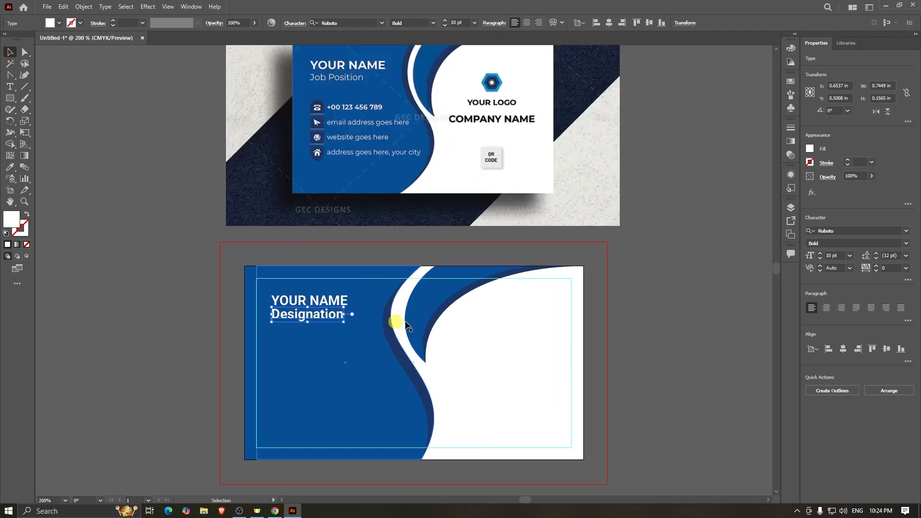
click(838, 256)
key(Return)
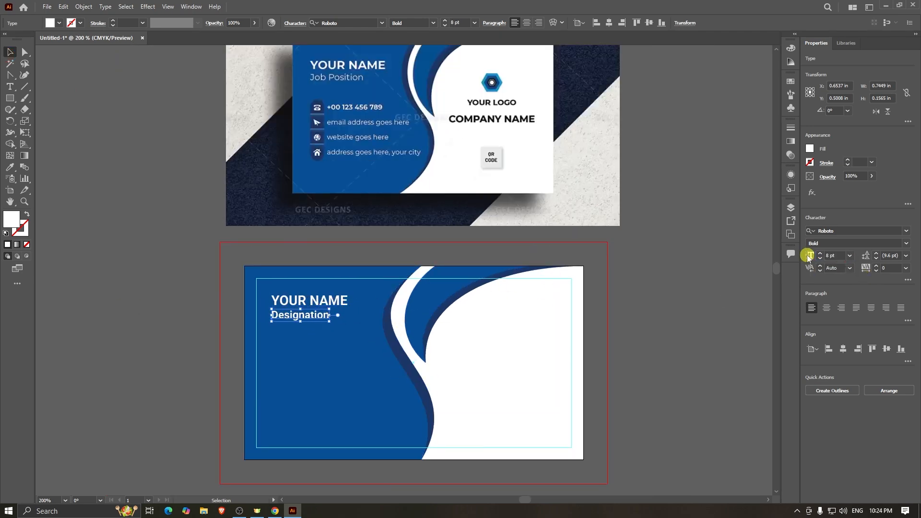
click(904, 245)
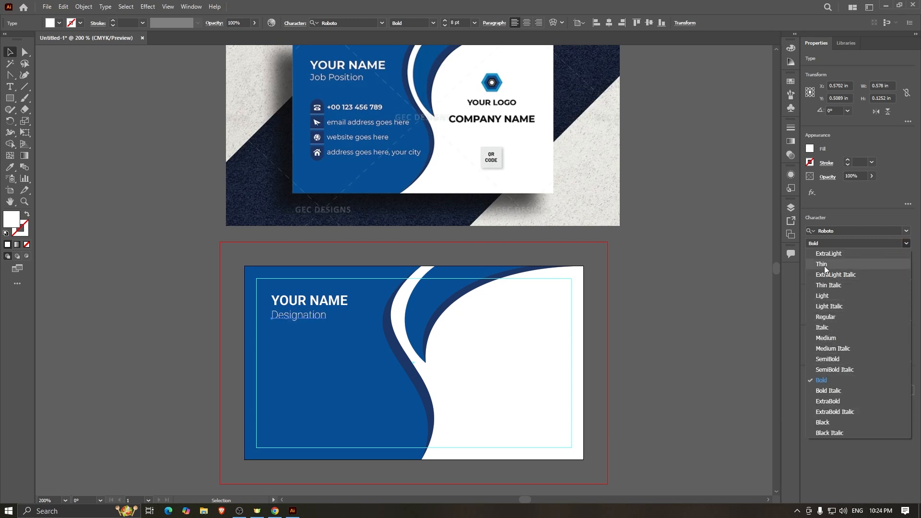
click(824, 317)
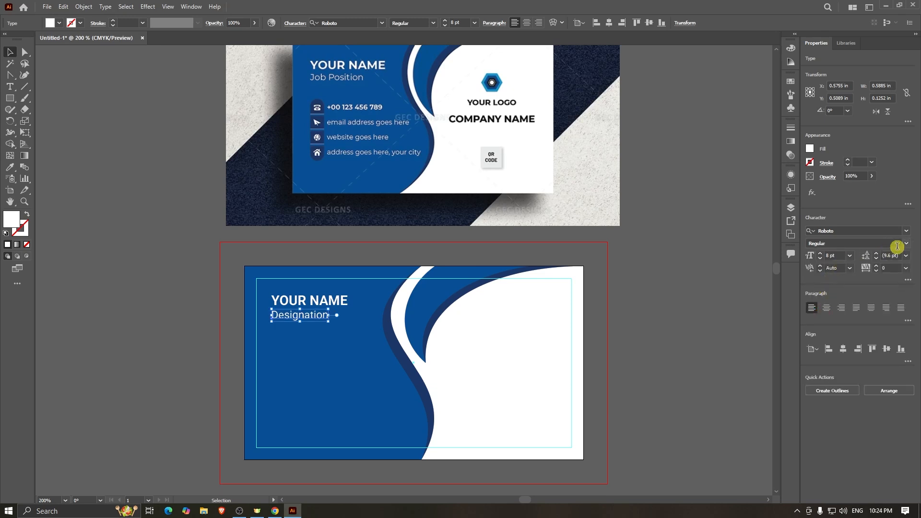
click(907, 245)
click(822, 296)
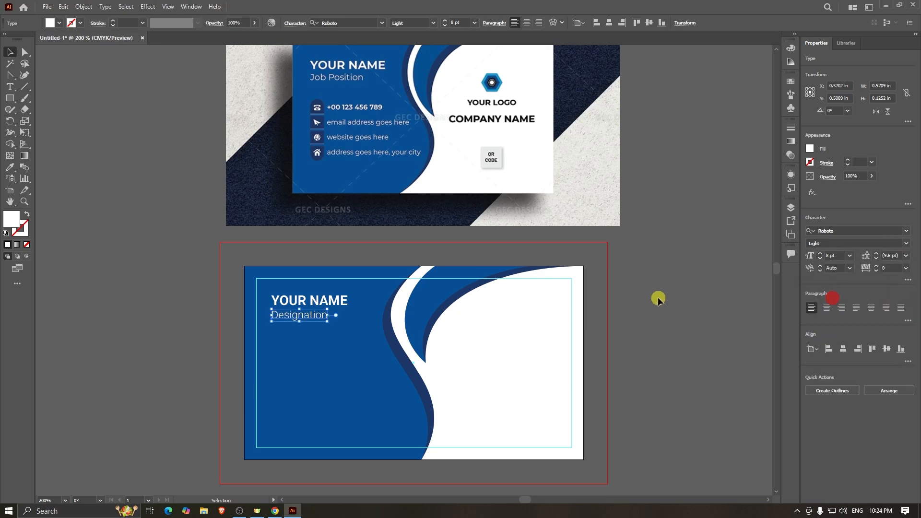
click(668, 292)
- Reduce the "Designation" text's font size to 7 pt and deselect it
scroll(220, 257, down, 1)
click(322, 293)
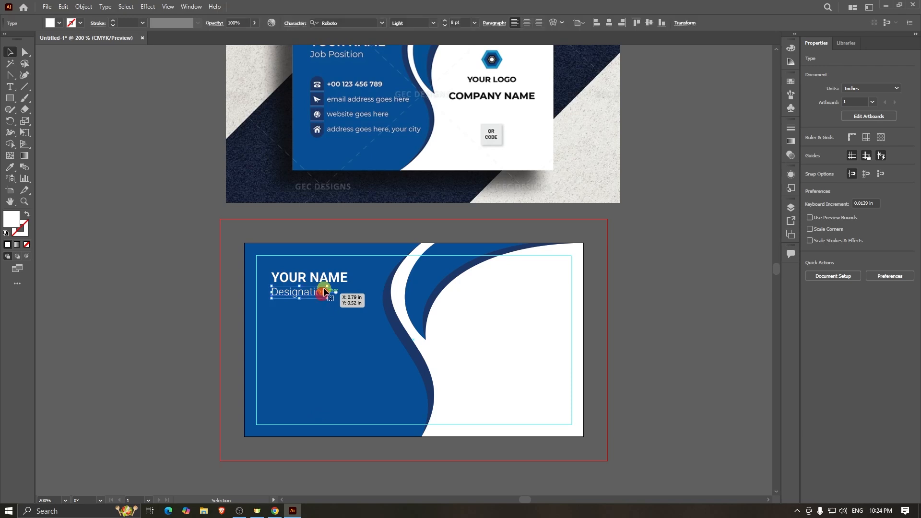
click(833, 256)
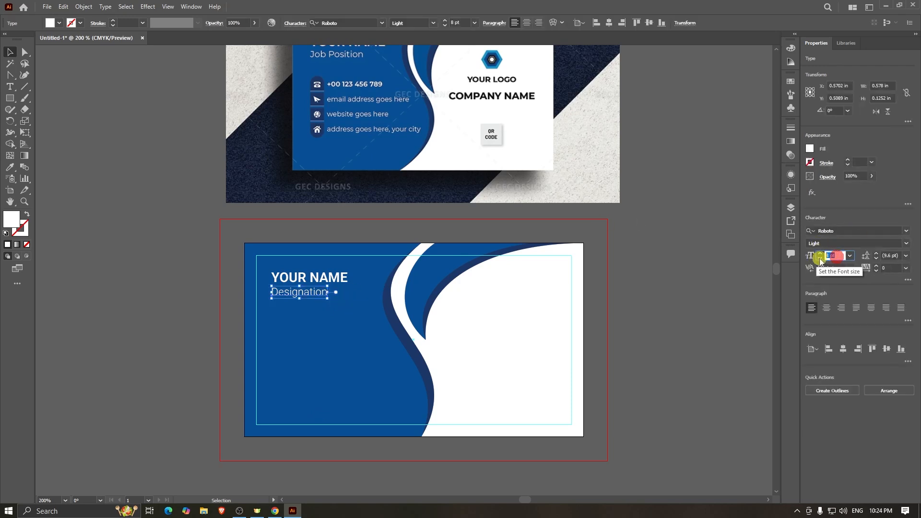
scroll(349, 278, down, 1)
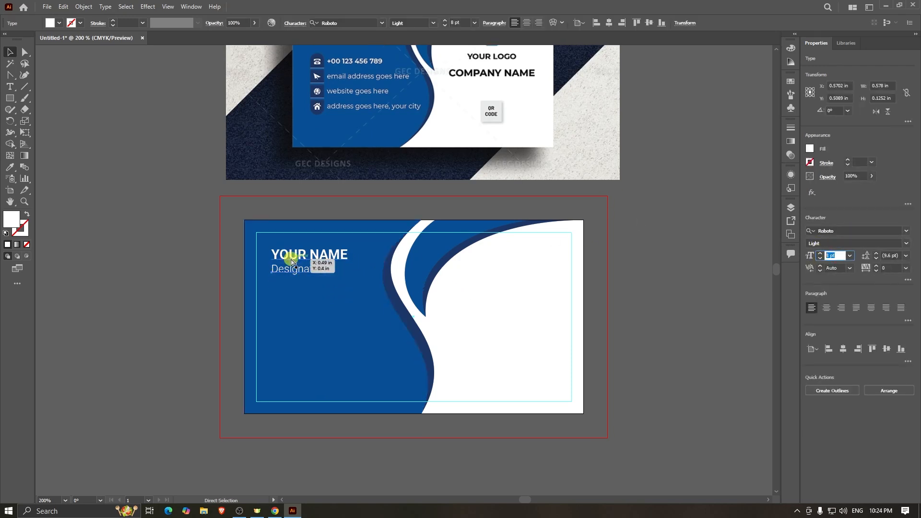
scroll(293, 260, up, 3)
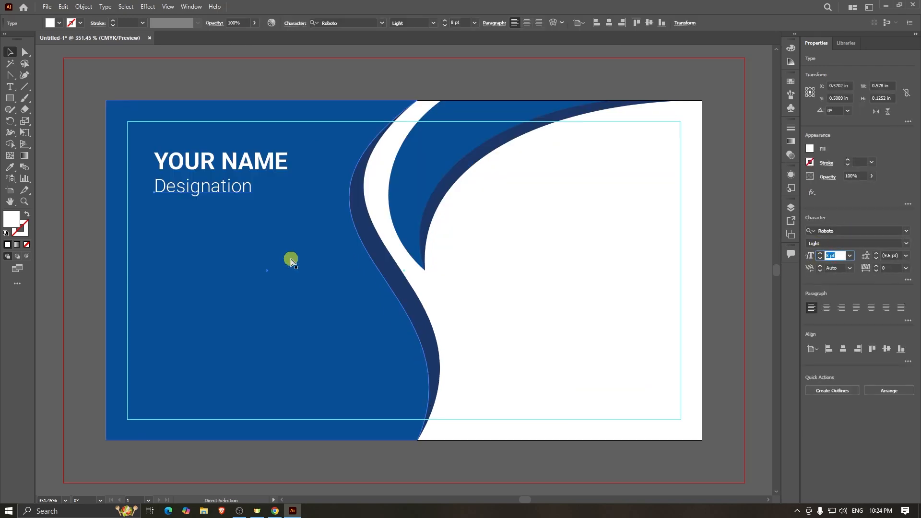
click(839, 255)
text(5)
key(Return)
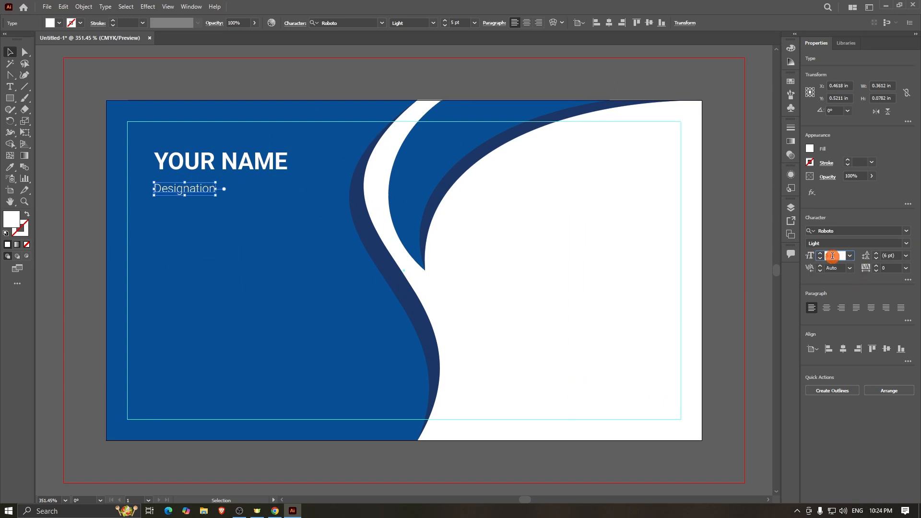
key(Up)
key(Up)
click(726, 279)
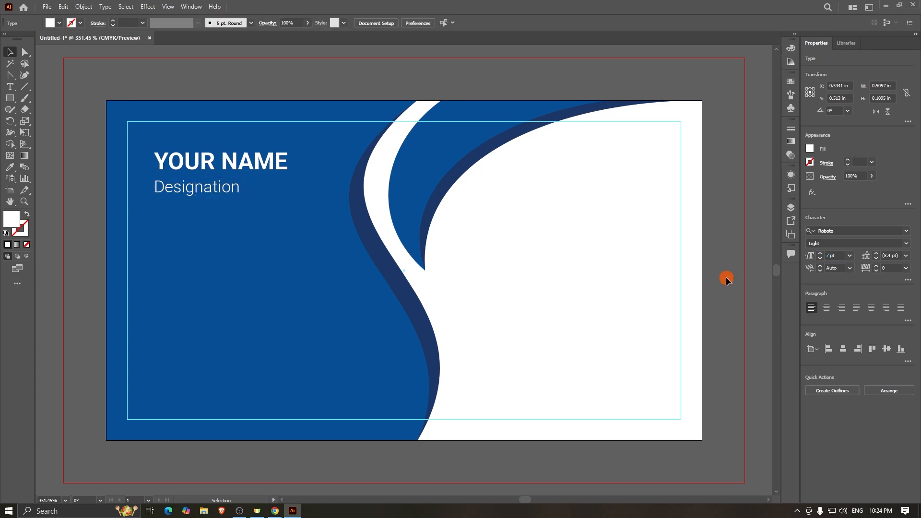
- Scale the "YOUR NAME" and "Designation" texts up together to about 0.93 in wide and deselect them
scroll(725, 277, up, 2)
alt+scroll(257, 281, down, 2)
scroll(252, 282, up, 2)
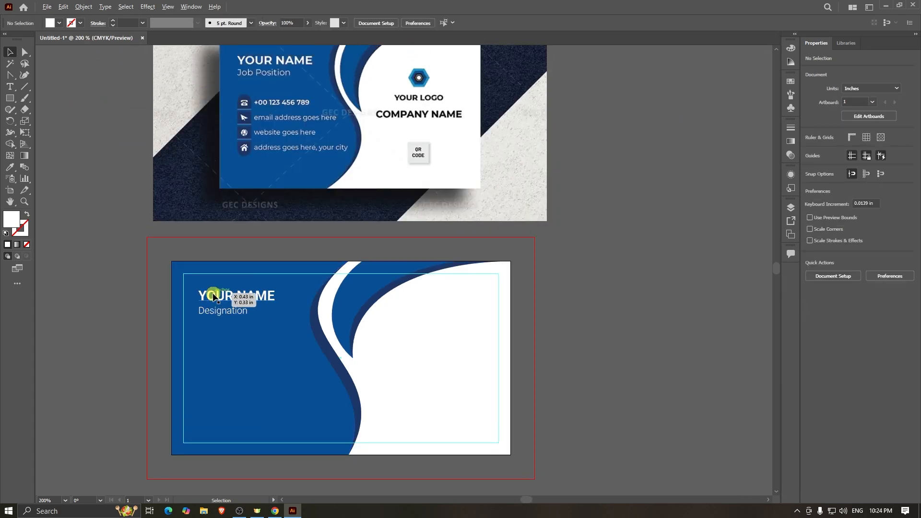
alt+scroll(255, 336, up, 2)
scroll(261, 346, up, 1)
click(265, 354)
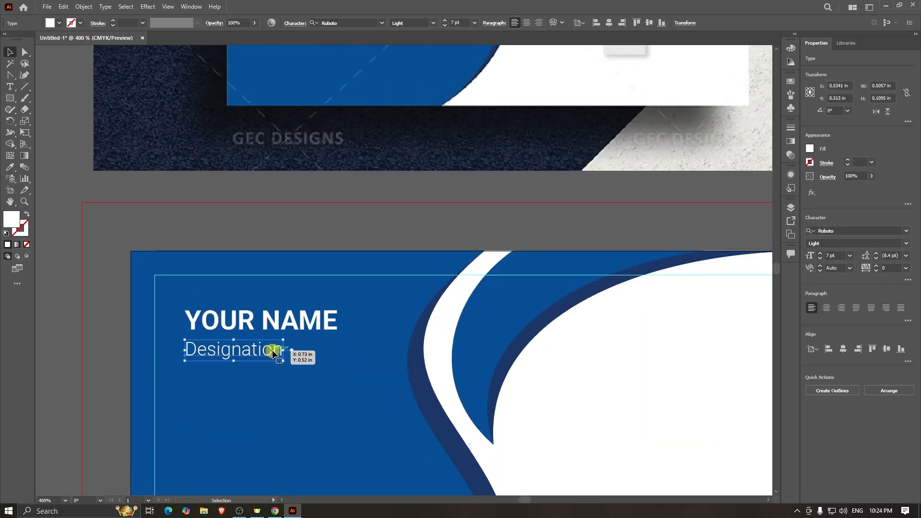
alt+scroll(308, 320, down, 1)
click(309, 319)
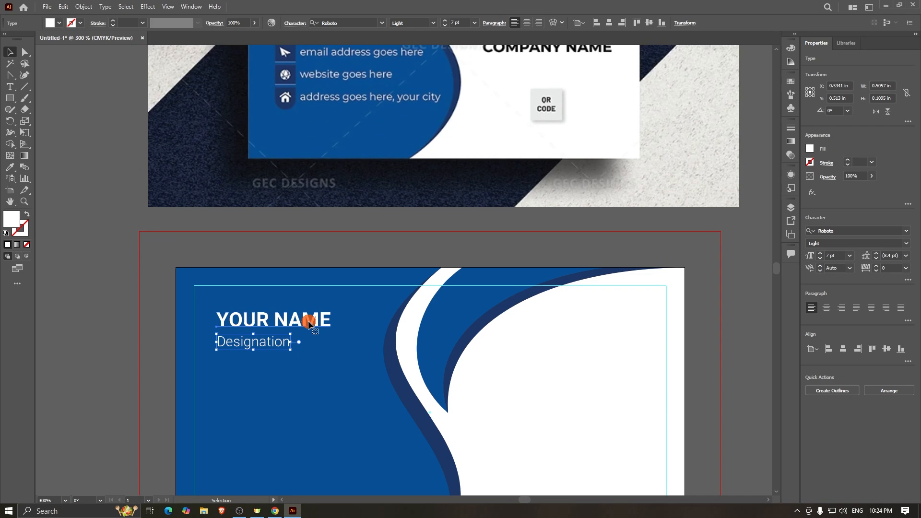
shift+click(278, 341)
scroll(322, 331, down, 1)
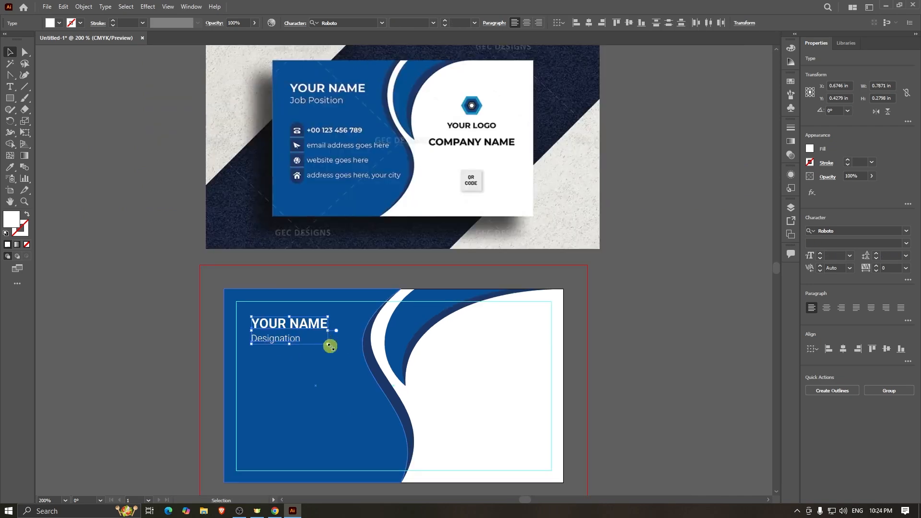
drag(327, 346, 341, 351)
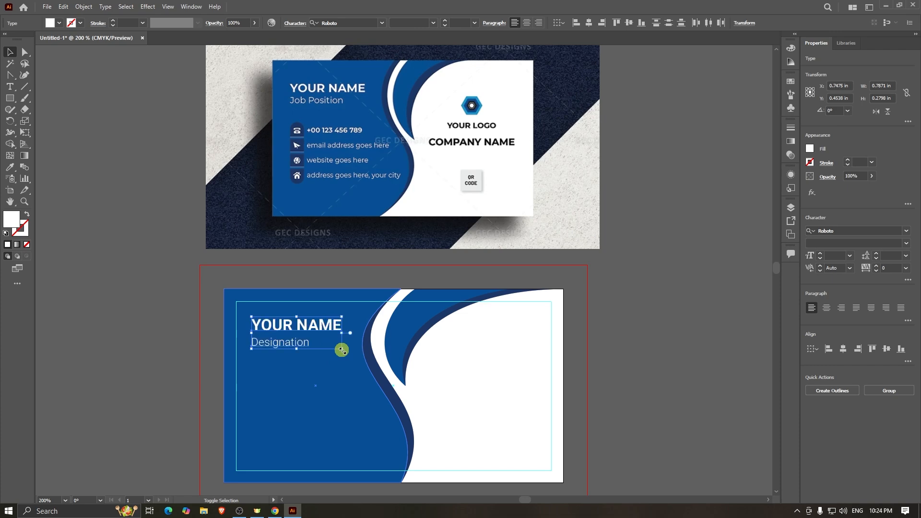
key(shift+Up)
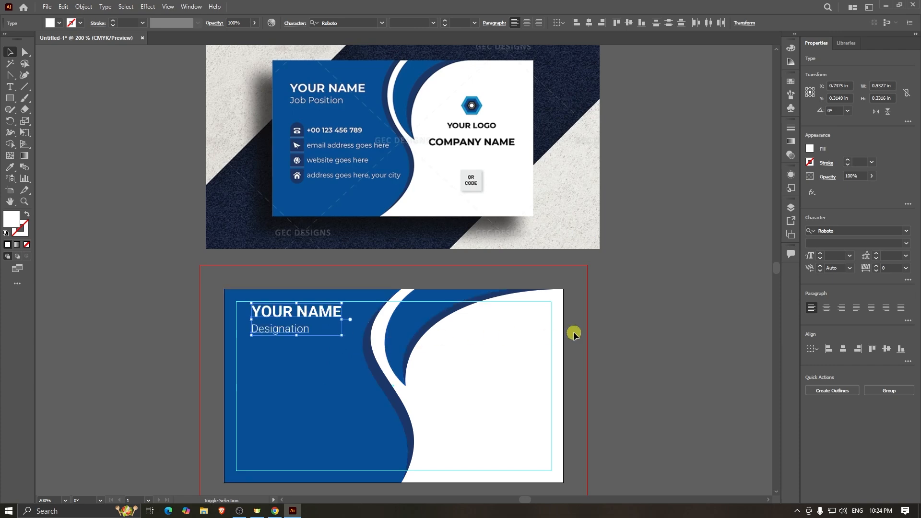
key(shift+Down)
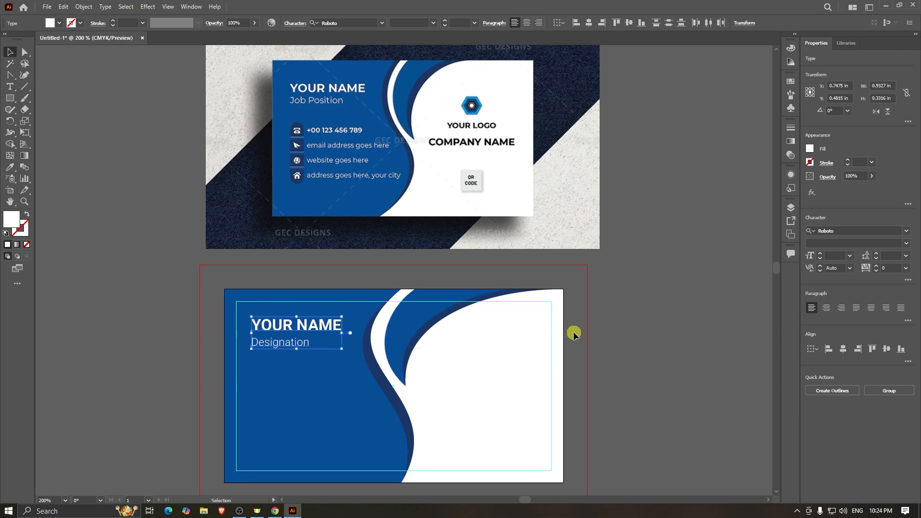
click(628, 350)
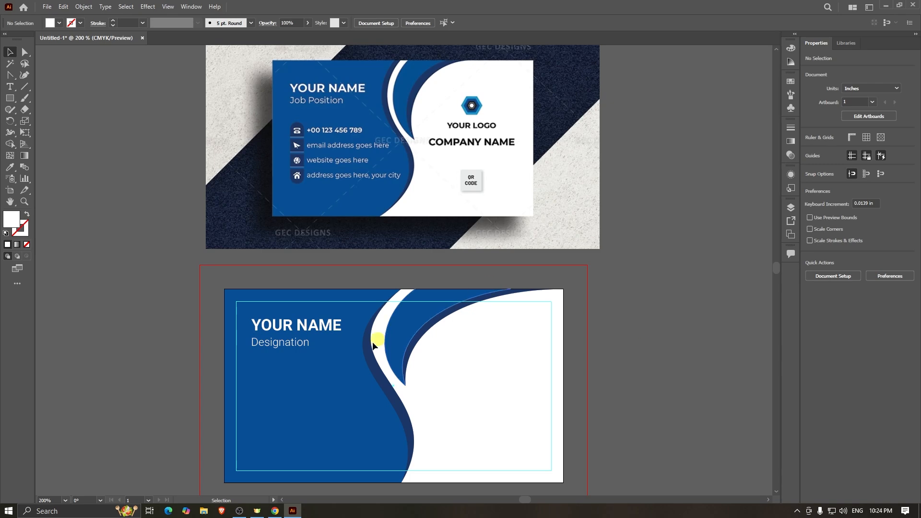
- Change the "Designation" text's font style to Roboto Regular and deselect it
click(288, 349)
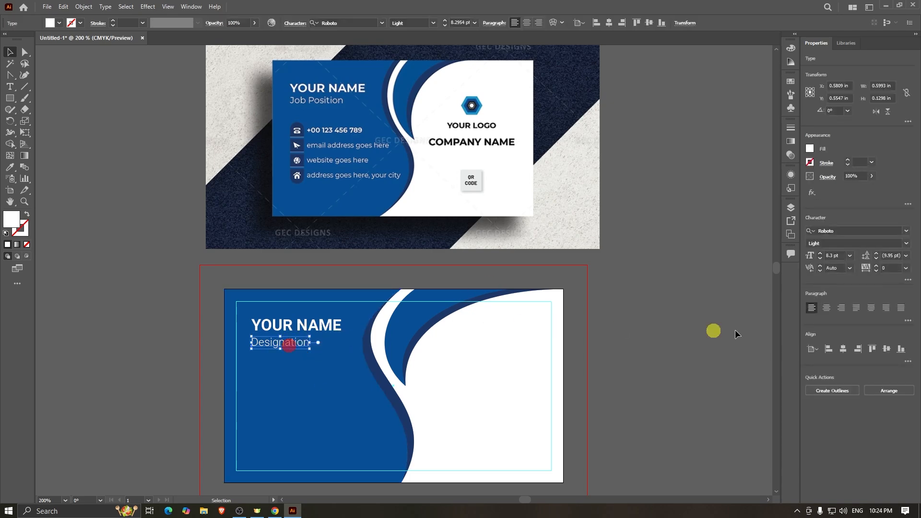
click(906, 243)
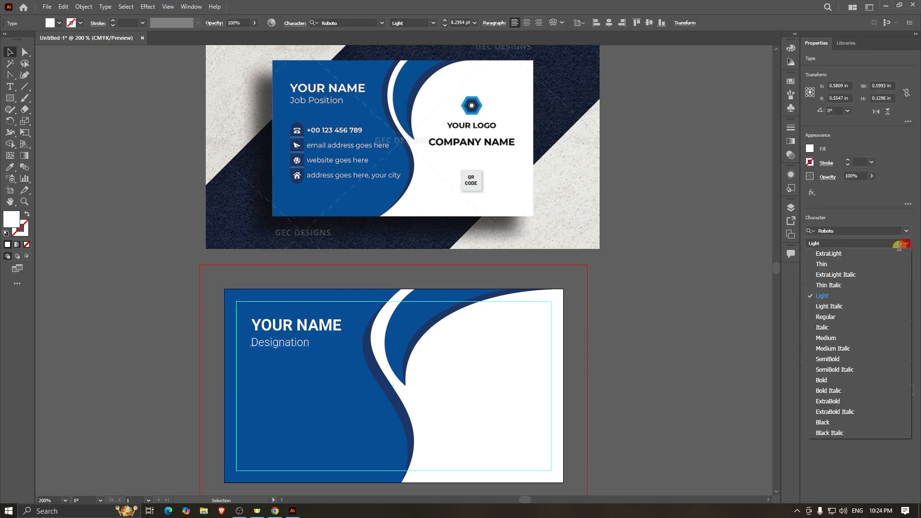
click(829, 314)
click(720, 313)
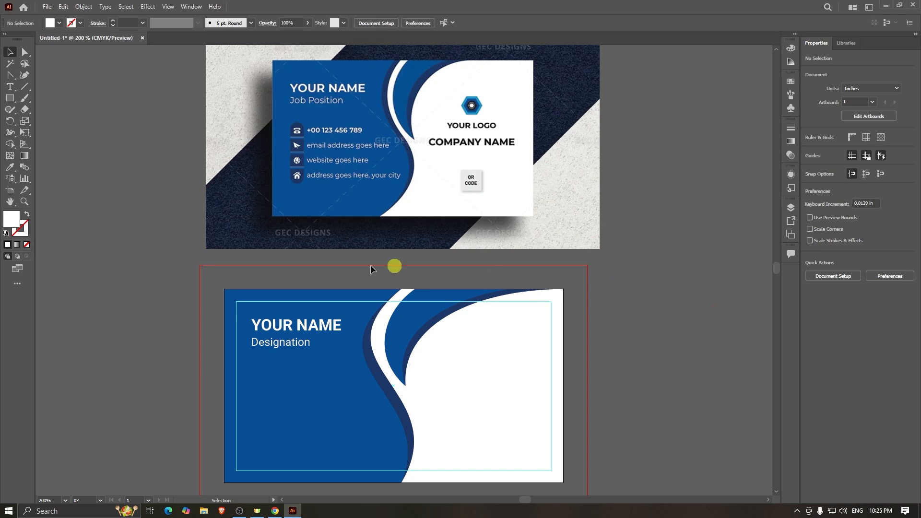
- Set the "YOUR NAME" text's font size to 12 pt and deselect it
scroll(643, 330, down, 1)
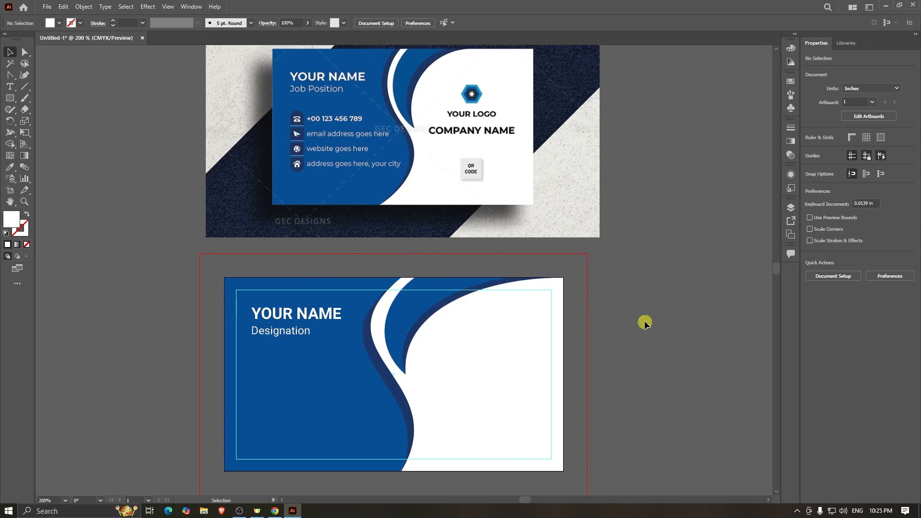
click(298, 317)
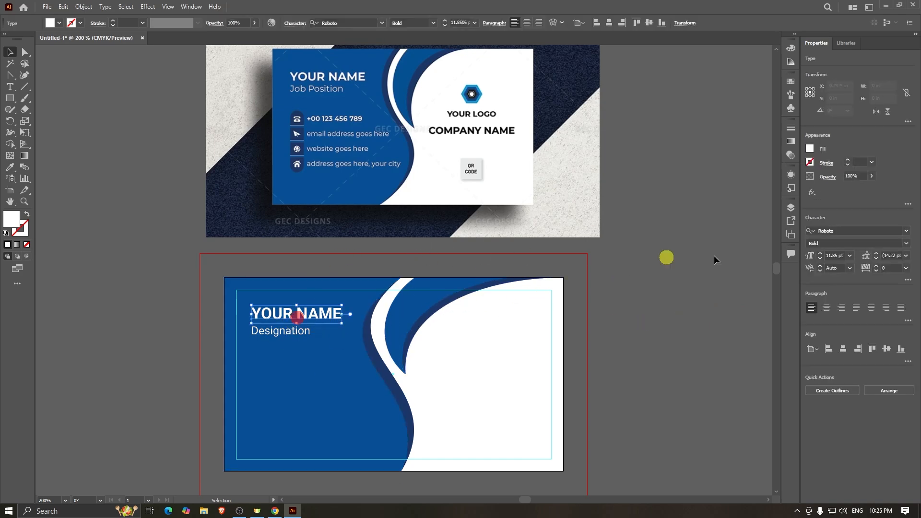
click(843, 257)
text(1)
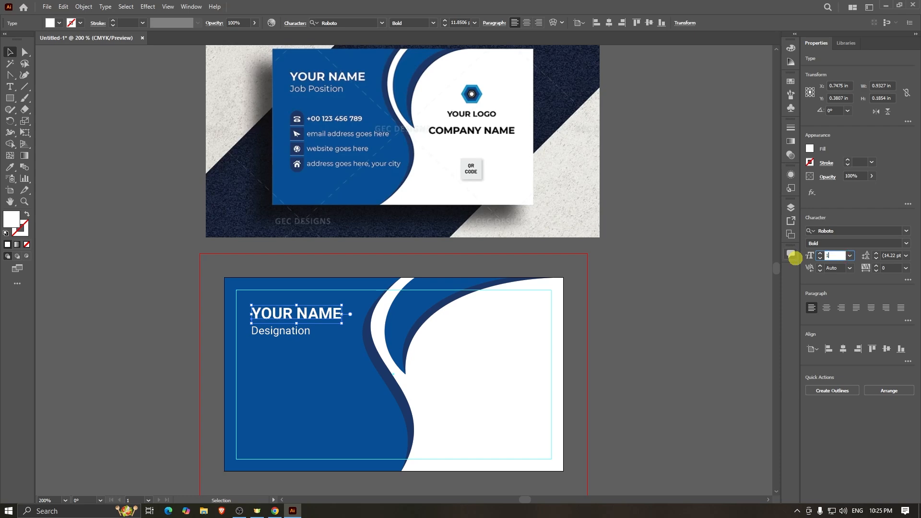
text(2)
key(Return)
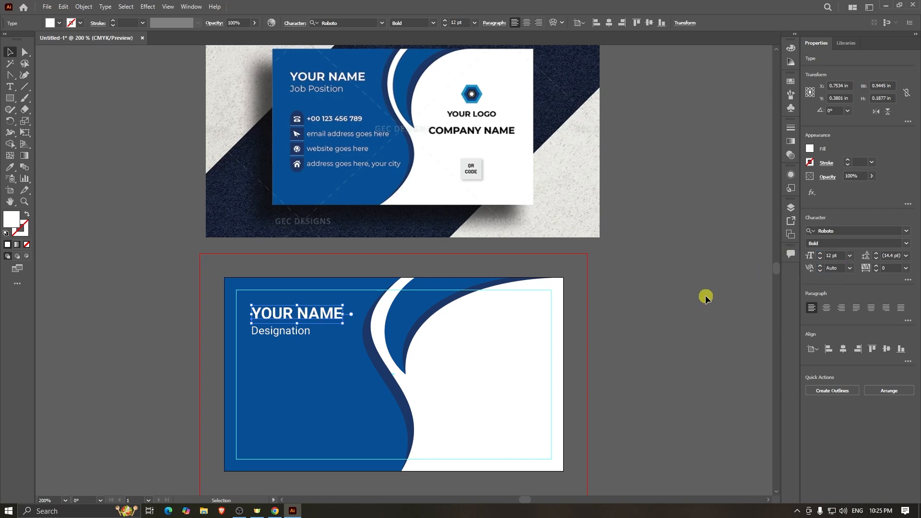
click(666, 291)
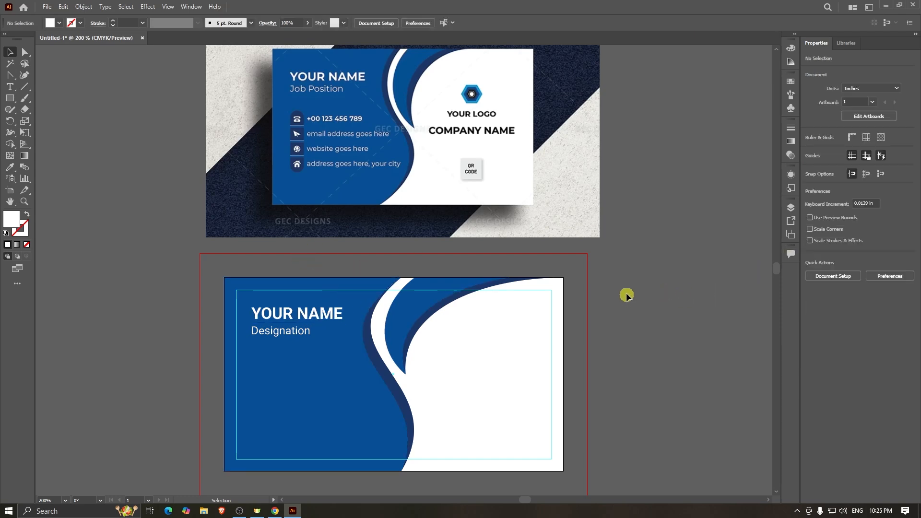
- Scale the "YOUR NAME" and "Designation" texts down together to about 0.86 in wide and deselect them
scroll(620, 283, down, 1)
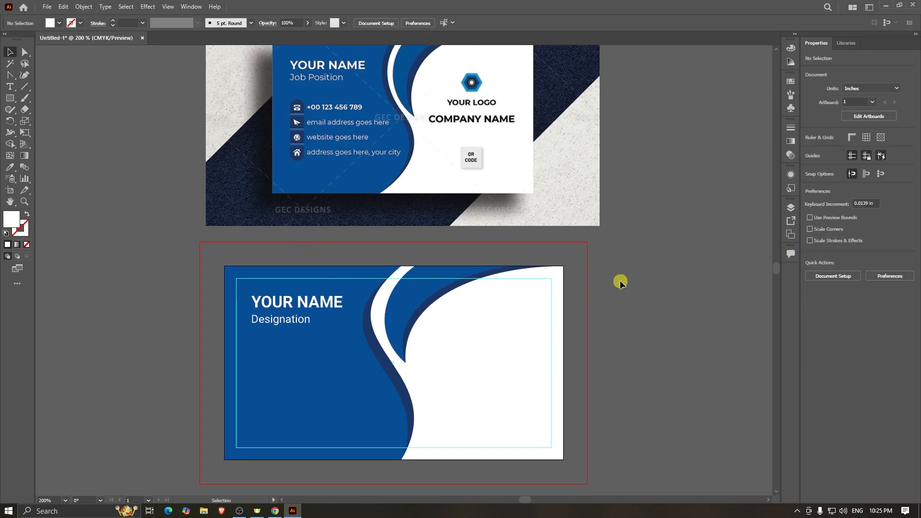
click(288, 322)
shift+click(315, 303)
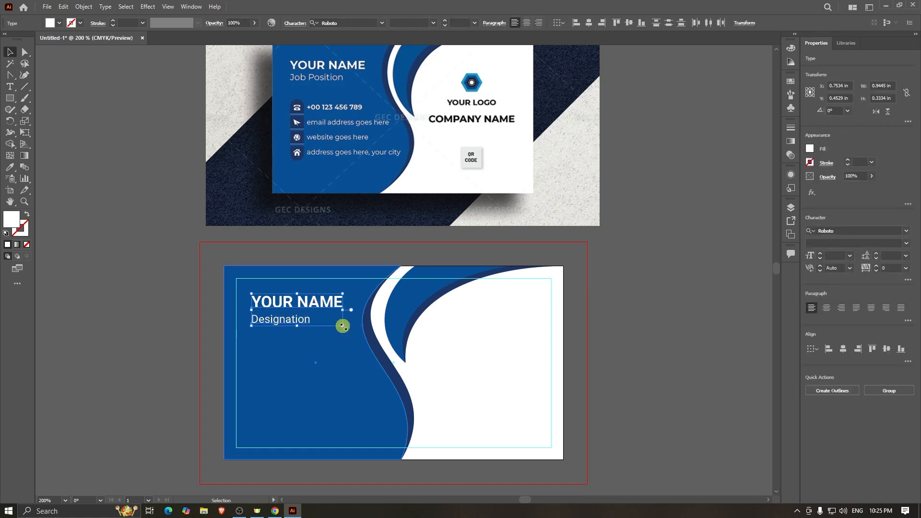
drag(342, 326, 339, 326)
click(634, 308)
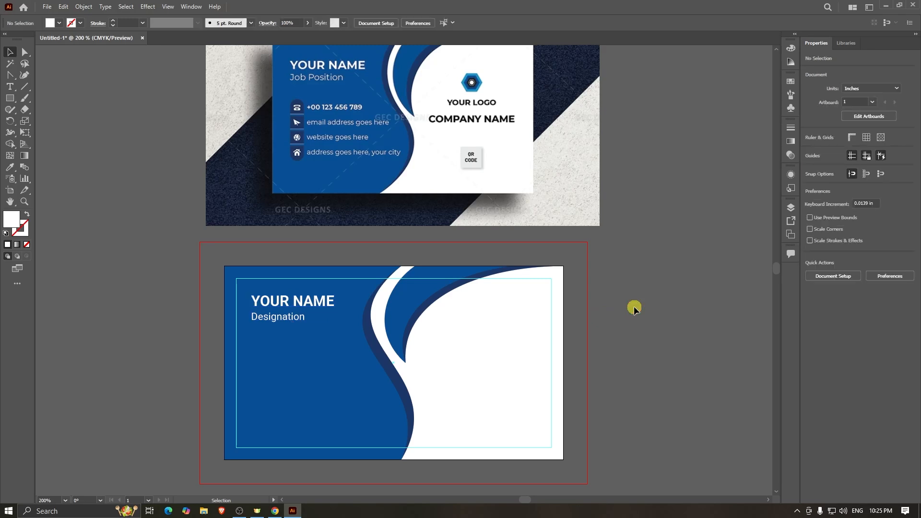
- Draw a narrow vertical white rectangle about 0.23 × 1.49 in below "Designation", running past the card's bottom edge
scroll(635, 308, up, 1)
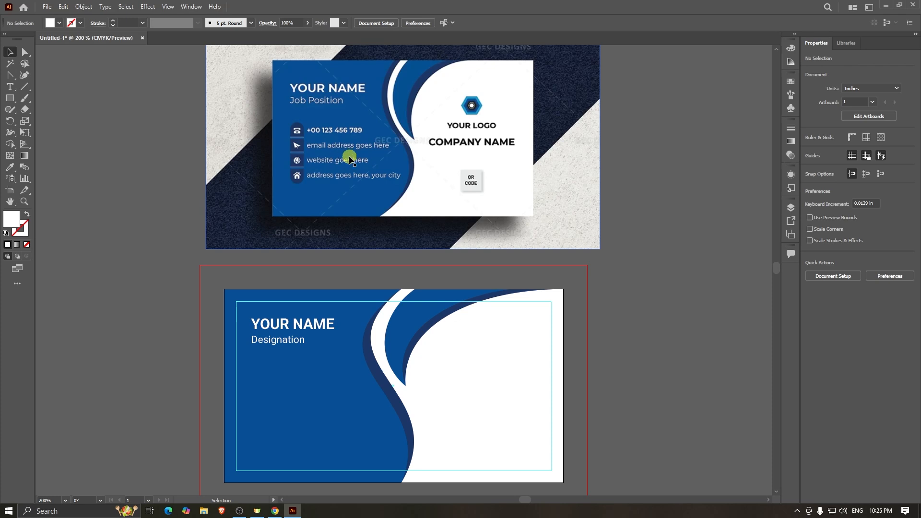
scroll(403, 182, down, 1)
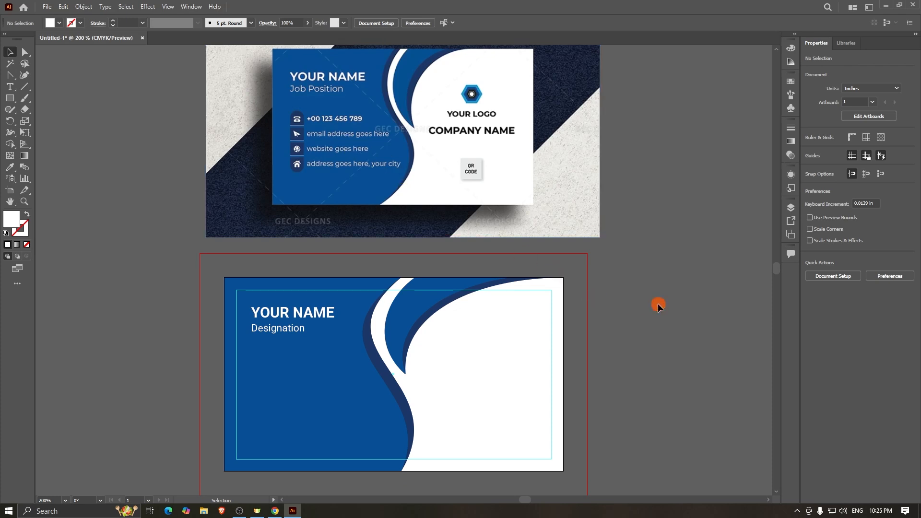
scroll(655, 307, down, 2)
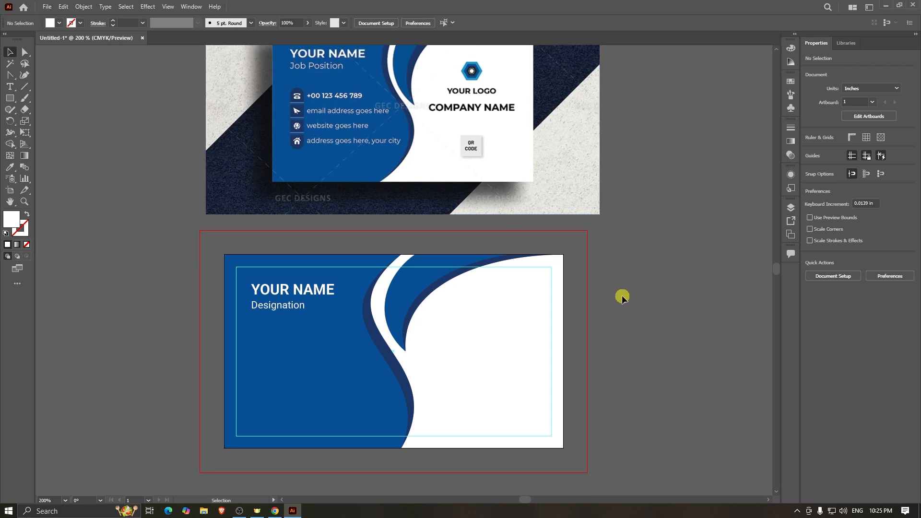
scroll(252, 379, down, 2)
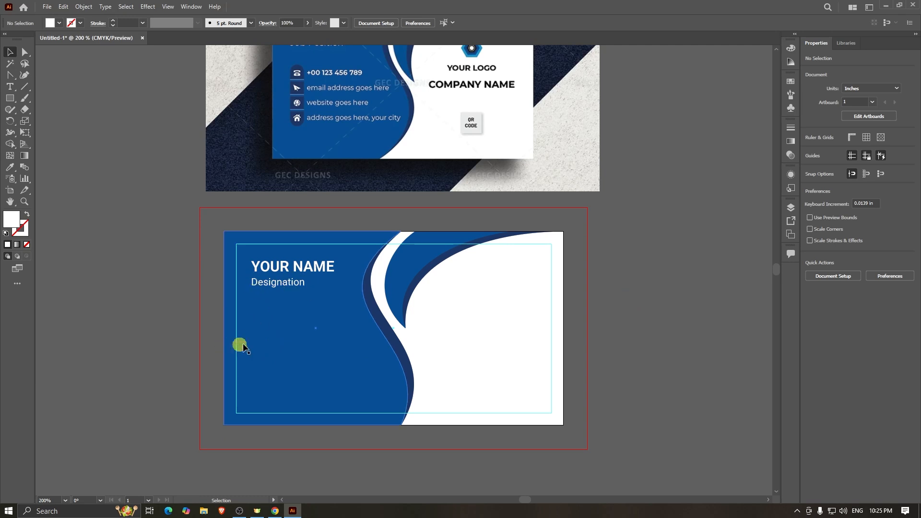
click(10, 98)
drag(252, 305, 275, 450)
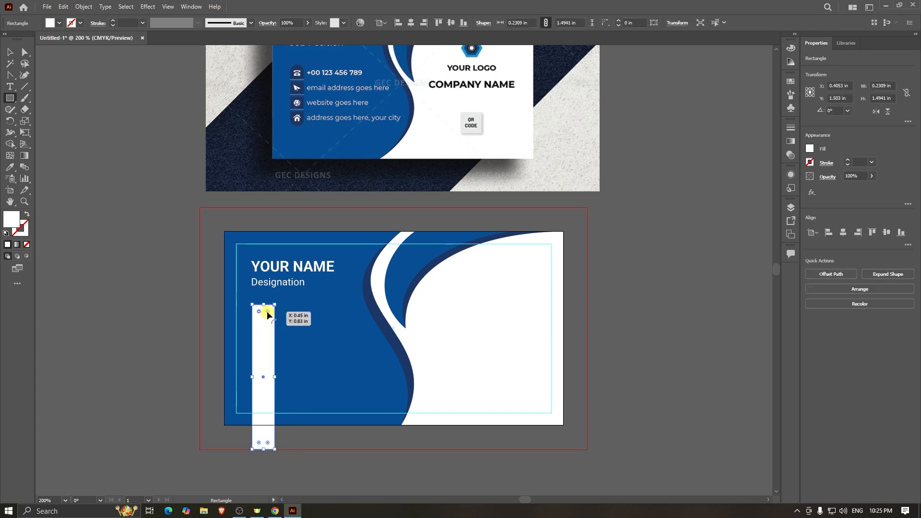
- Fully round the white rectangle's two top corners and deselect it
drag(267, 312, 268, 334)
click(11, 53)
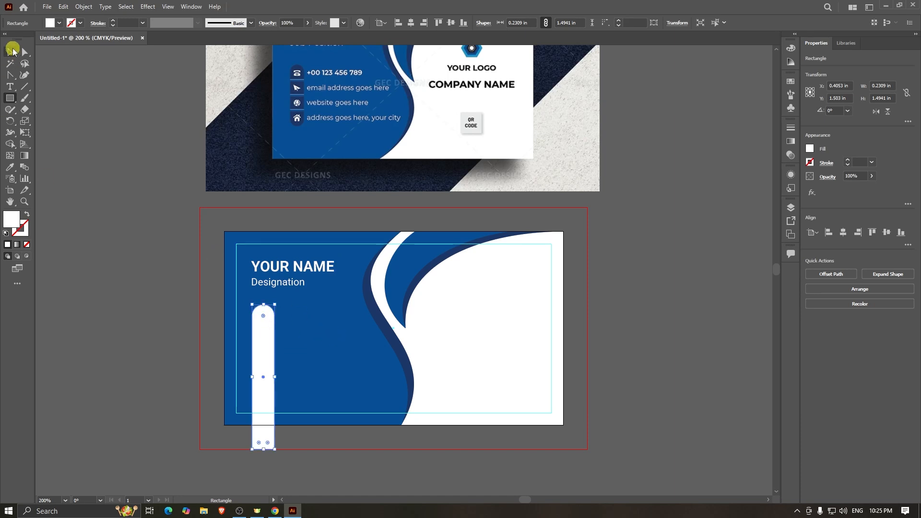
click(719, 342)
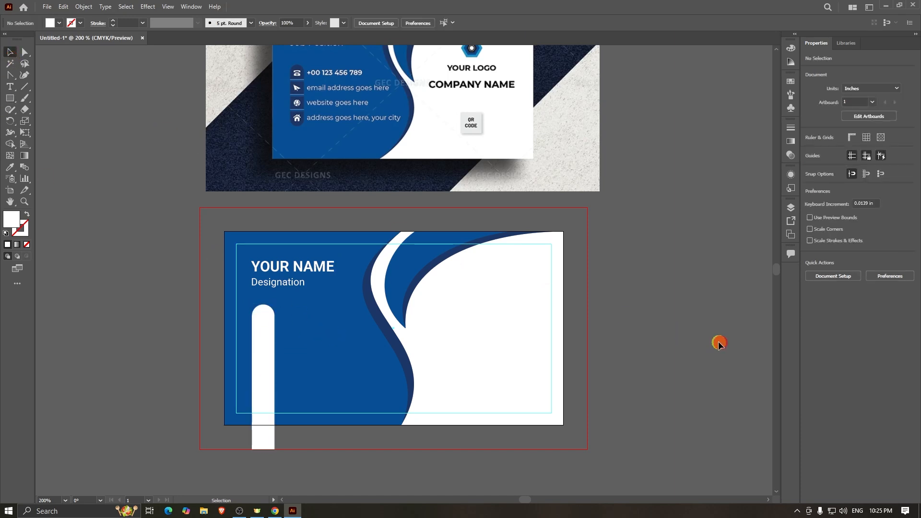
- Shorten the white bar from below so it ends at the card's bottom edge, making it about 1.24 in high
click(263, 383)
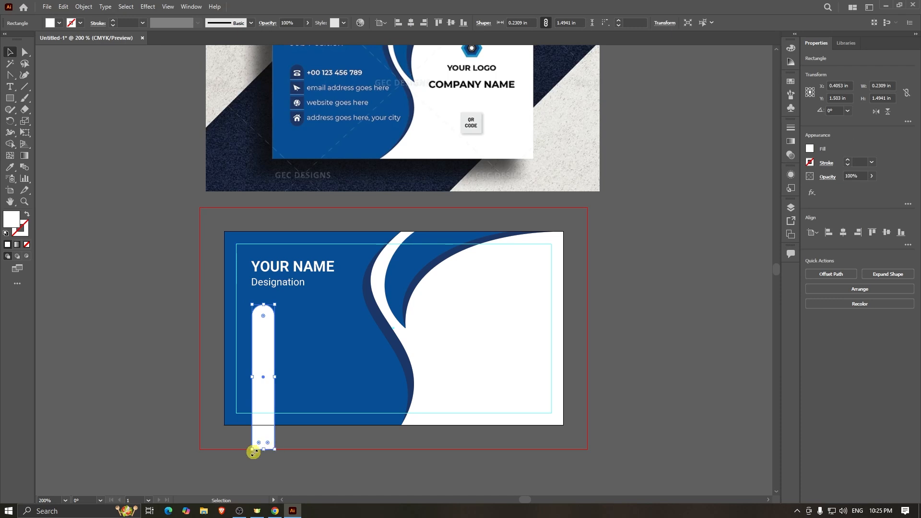
scroll(253, 452, up, 4)
drag(295, 449, 318, 354)
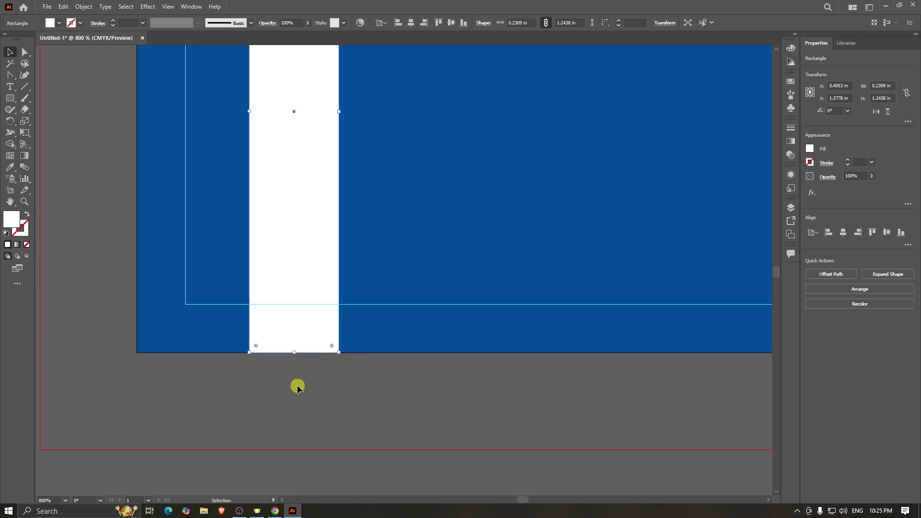
scroll(301, 390, down, 4)
- Lower the white bar's rounded top edge so the bar is 1.13 in high, then deselect it
scroll(308, 395, down, 1)
scroll(322, 393, up, 2)
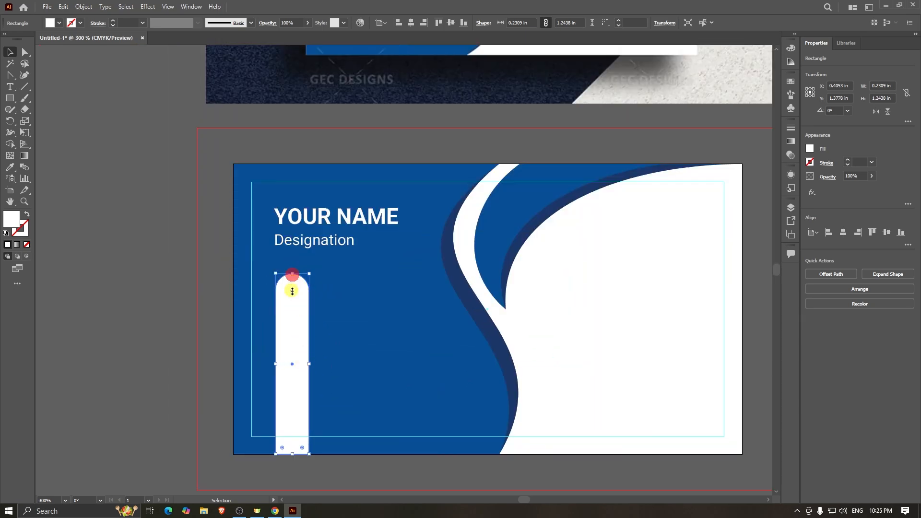
drag(292, 292, 304, 286)
scroll(298, 317, down, 2)
scroll(310, 199, up, 1)
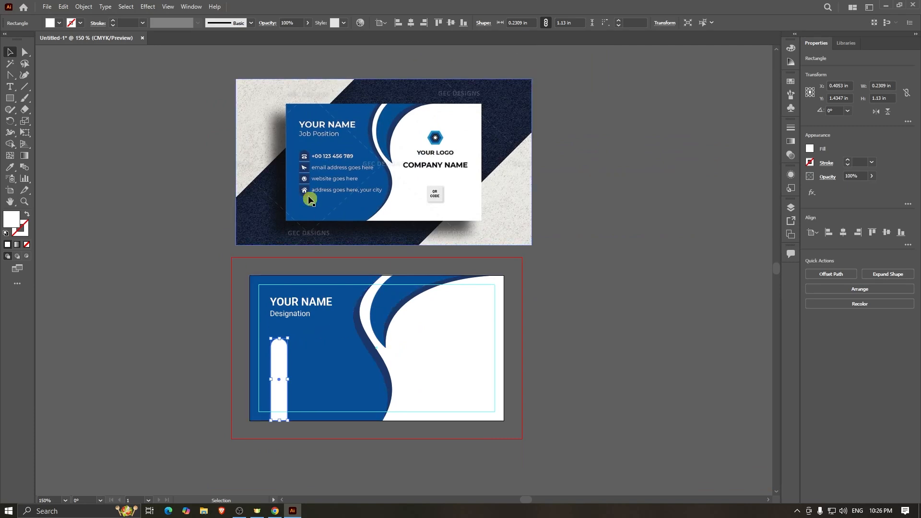
click(584, 320)
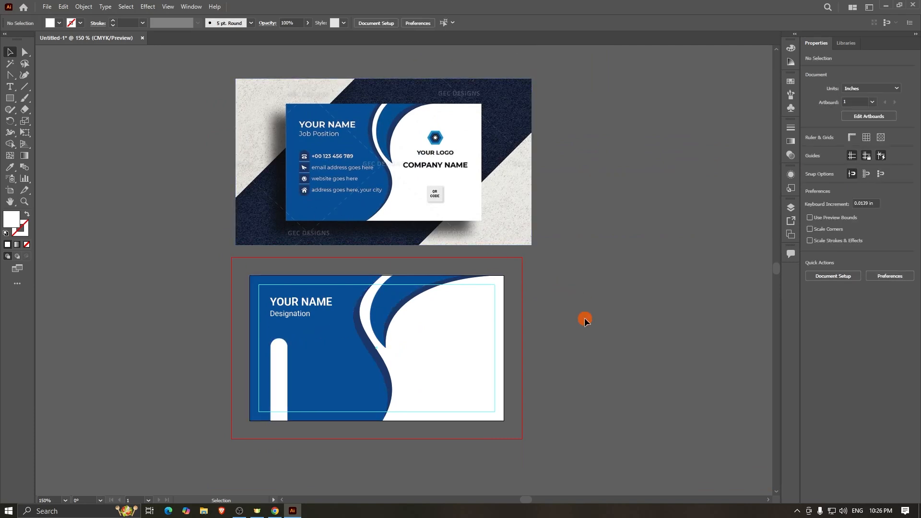
- Select the white bar, "Designation" and "YOUR NAME" together and nudge them slightly left, closer to the margin guide
scroll(261, 387, up, 1)
scroll(294, 376, up, 1)
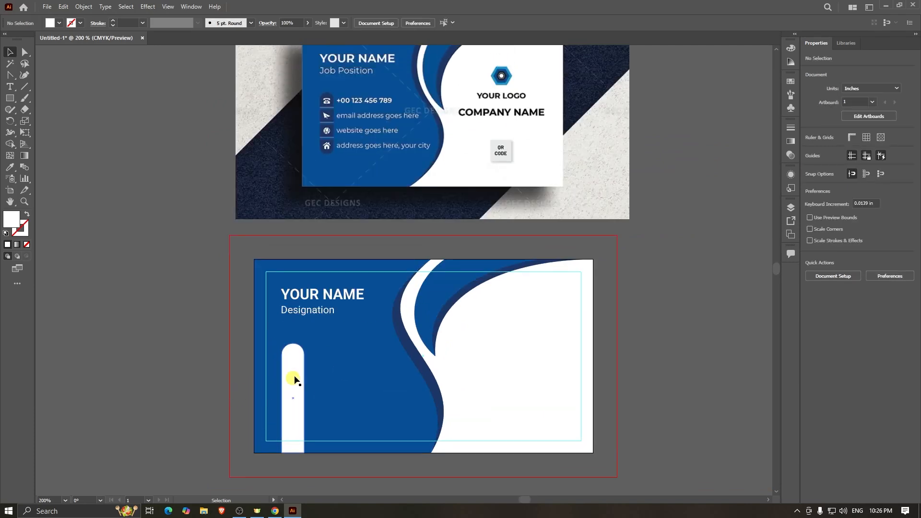
click(294, 372)
shift+click(305, 312)
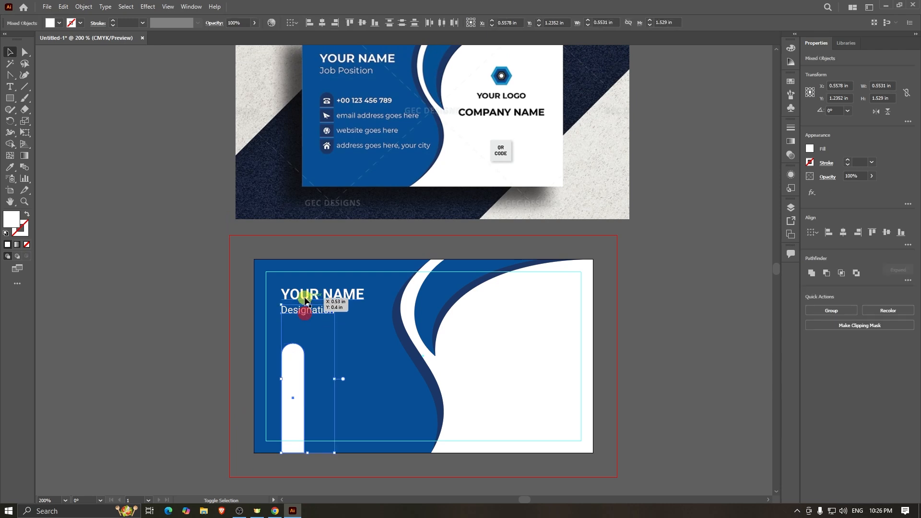
shift+click(304, 297)
key(shift+Left)
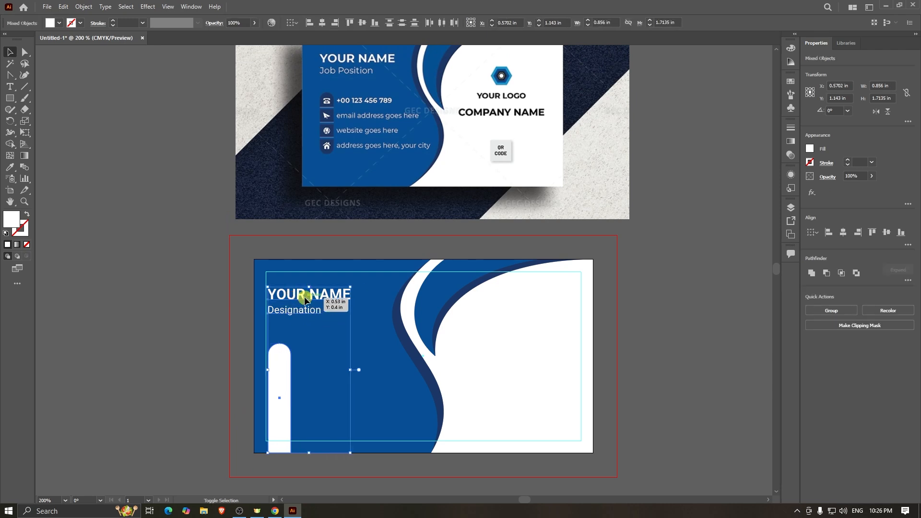
key(shift+Right)
key(Left)
key(Left)
key(Left)
key(Left)
key(Left)
key(Left)
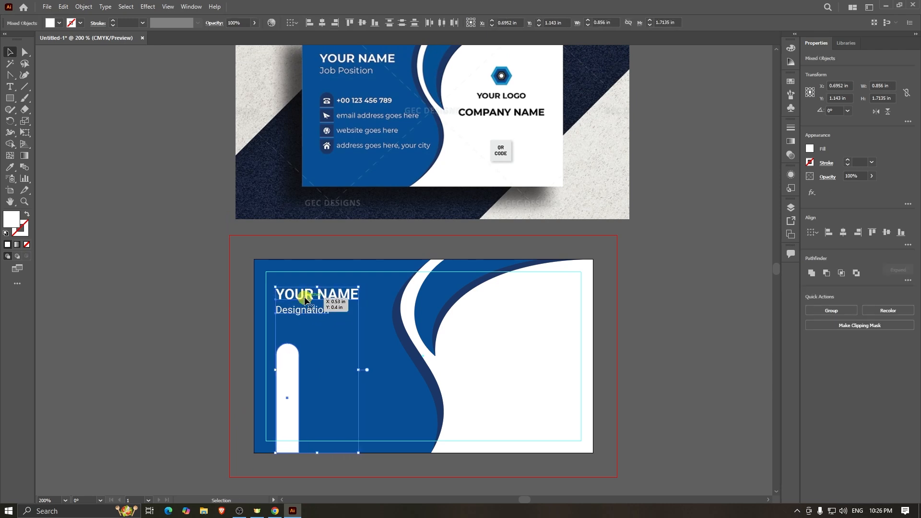
- Nudge the selected white bar, "Designation" and "YOUR NAME" further left toward the margin guide and deselect them
key(Right)
key(Right)
key(Right)
key(Left)
key(Left)
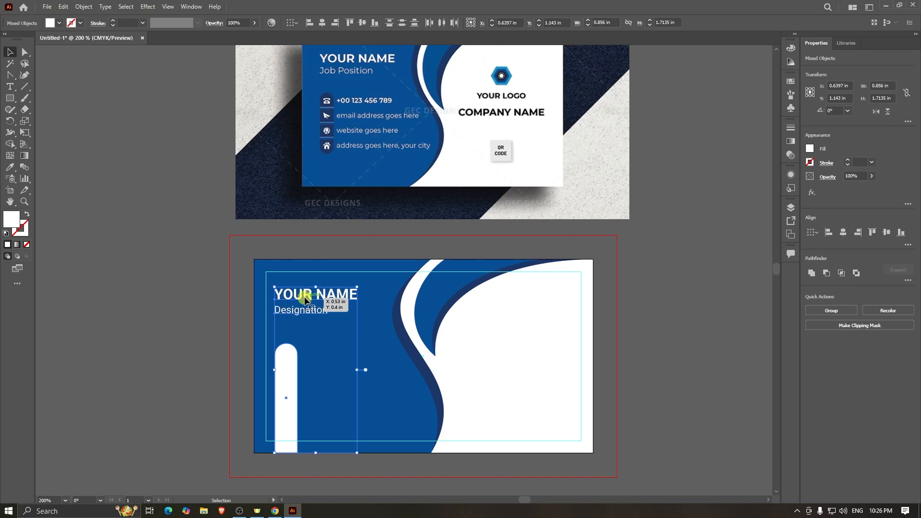
key(Left)
key(Left)
key(Right)
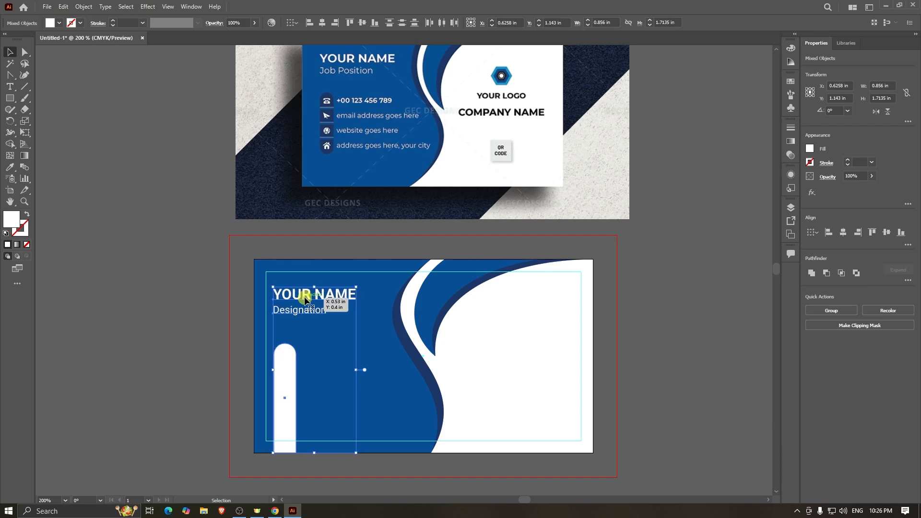
click(631, 322)
scroll(631, 318, down, 1)
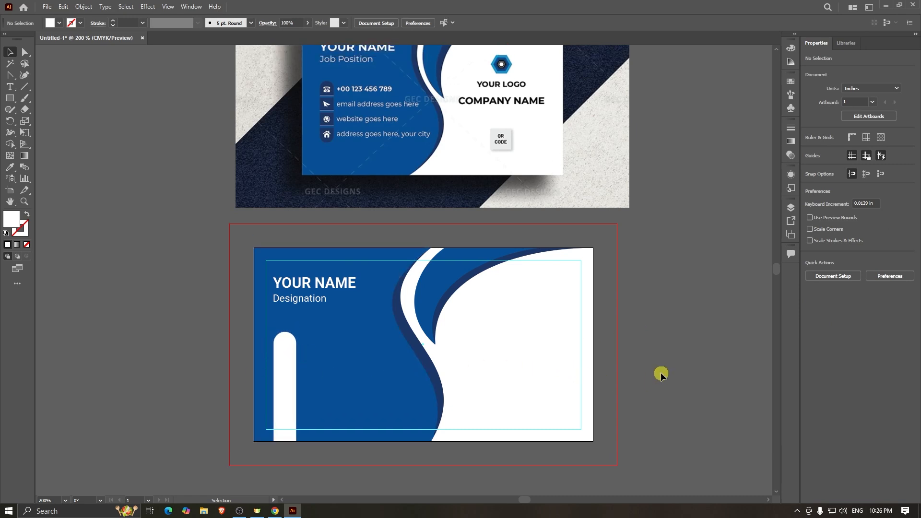
- Examine the white bar's width and alignment with the text above, comparing the layout with the reference card
click(285, 374)
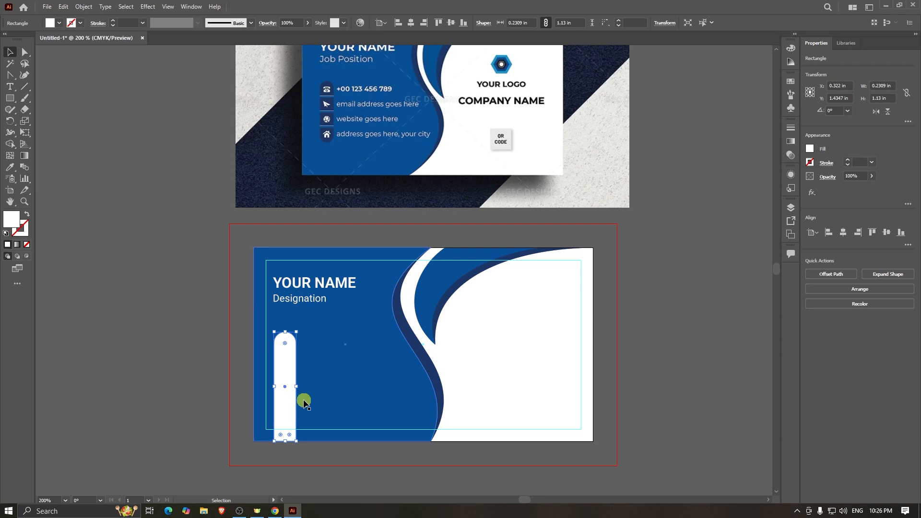
scroll(293, 384, down, 3)
scroll(281, 353, up, 3)
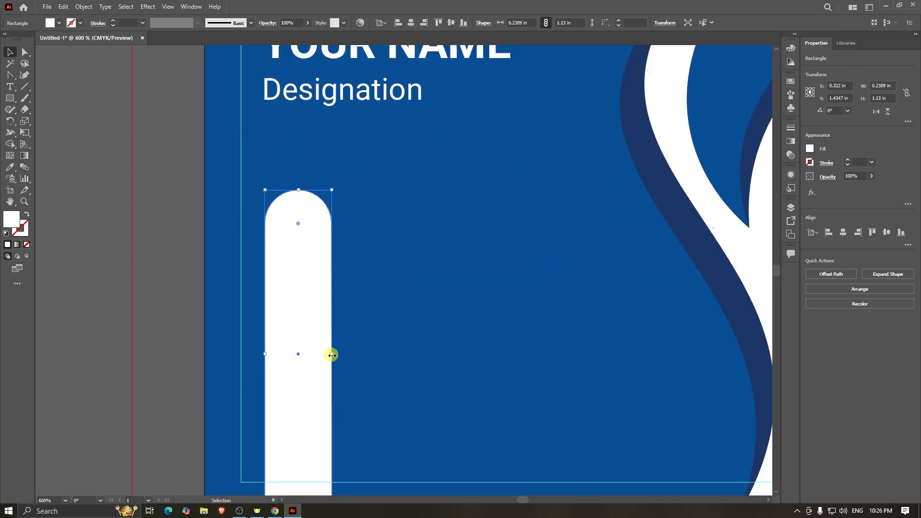
drag(332, 356, 332, 356)
scroll(312, 352, down, 2)
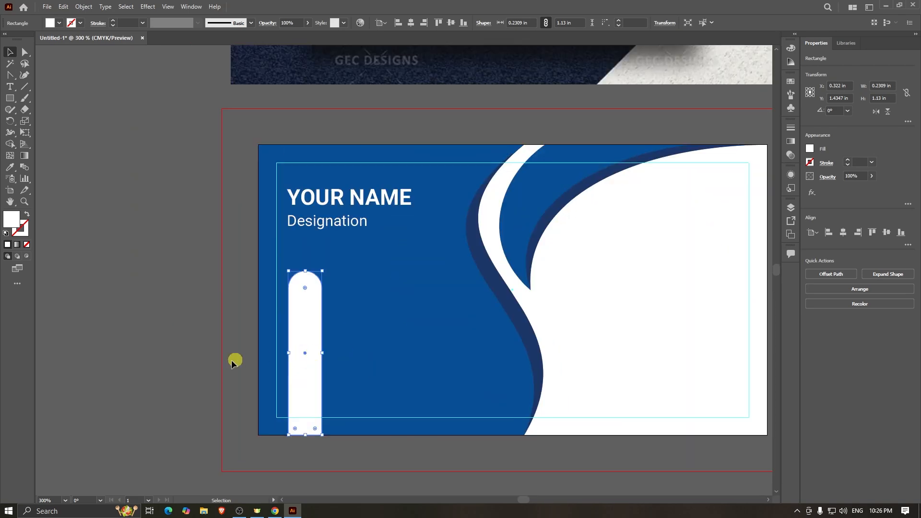
click(231, 360)
scroll(189, 360, down, 1)
scroll(288, 362, up, 1)
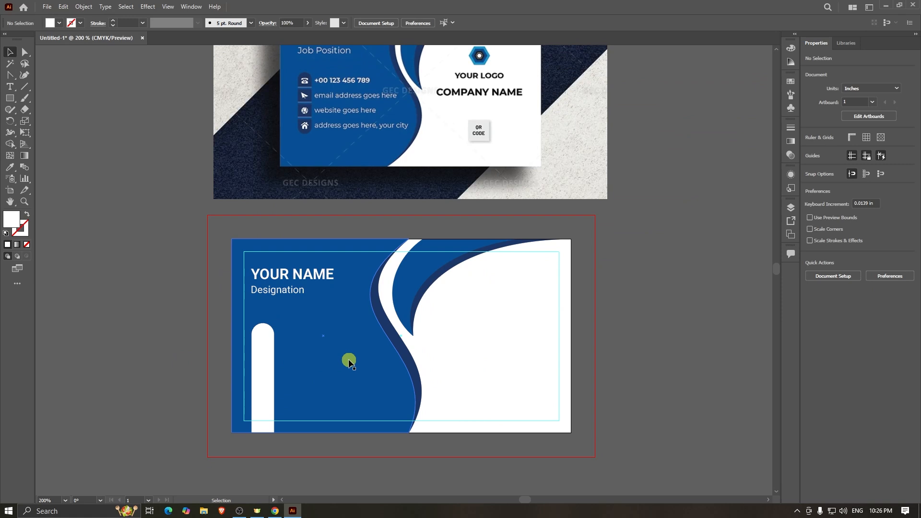
scroll(349, 361, up, 1)
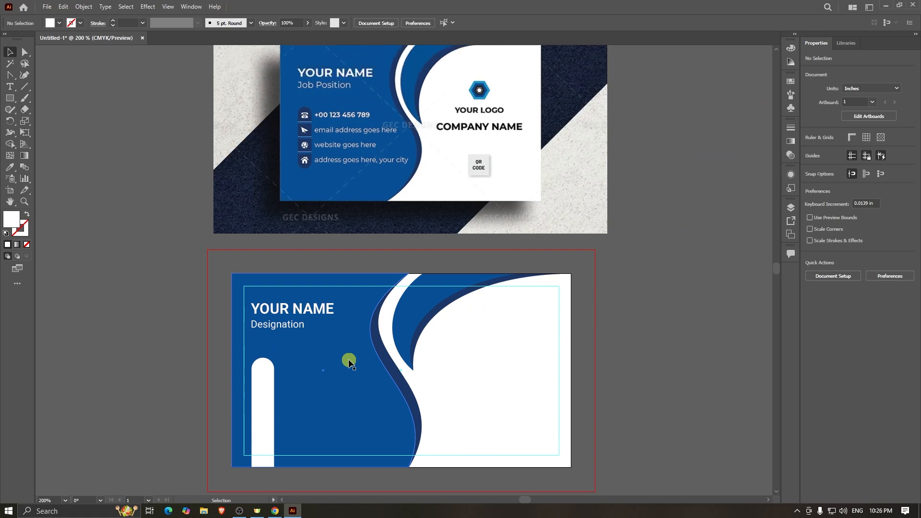
scroll(349, 361, down, 1)
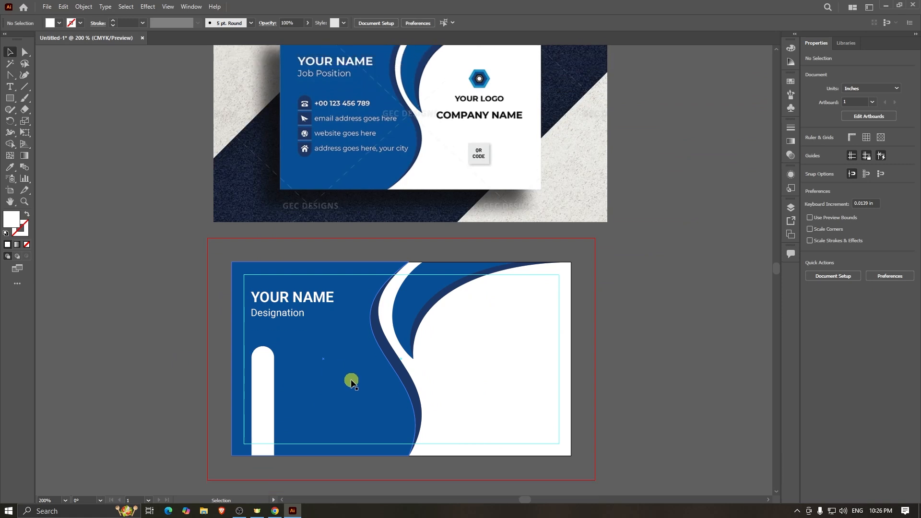
scroll(340, 364, up, 3)
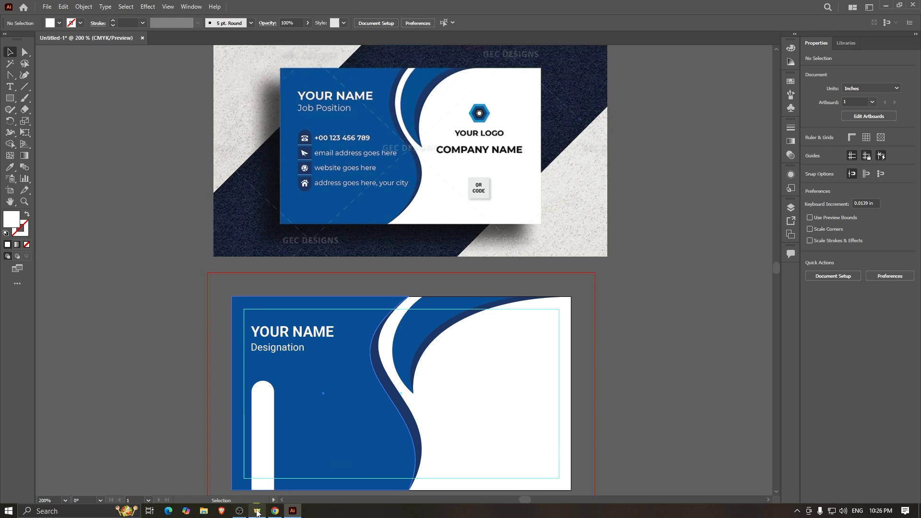
- Switch to Chrome and open the bookmarked Phosphor Icons website in the empty tab
click(275, 511)
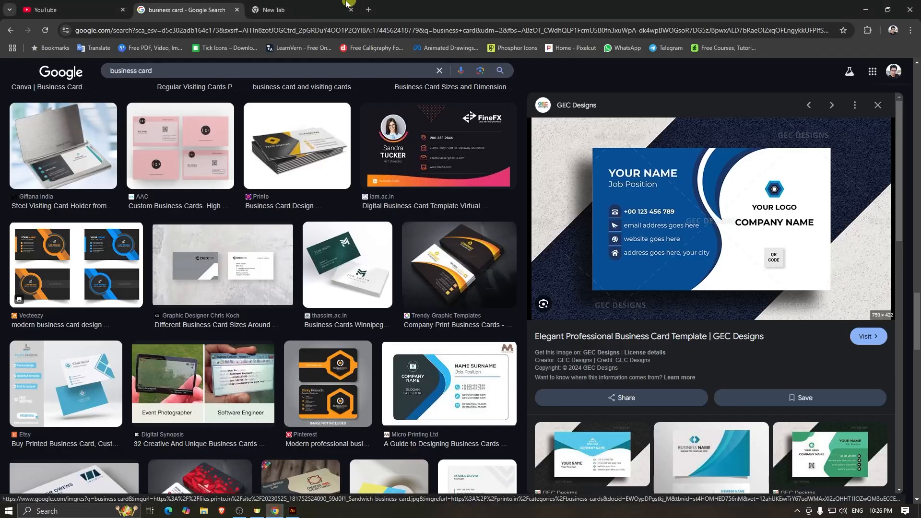
click(327, 5)
click(291, 29)
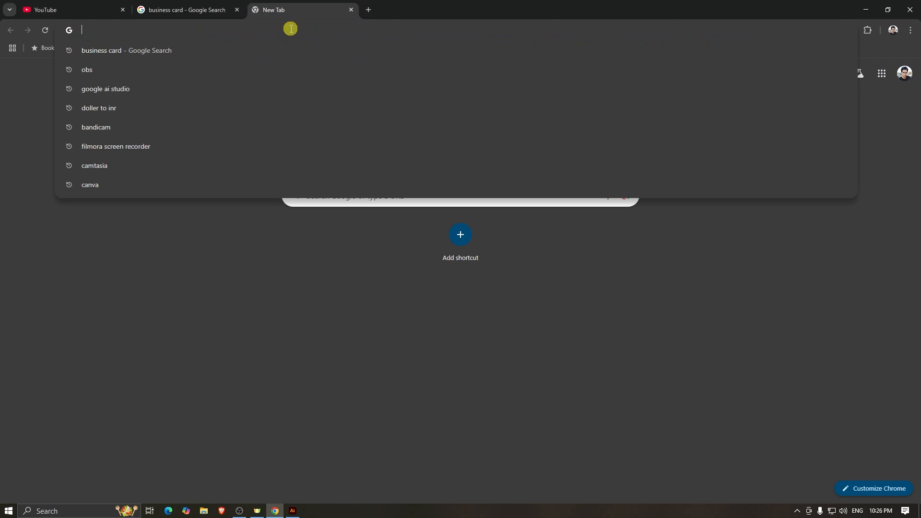
click(233, 435)
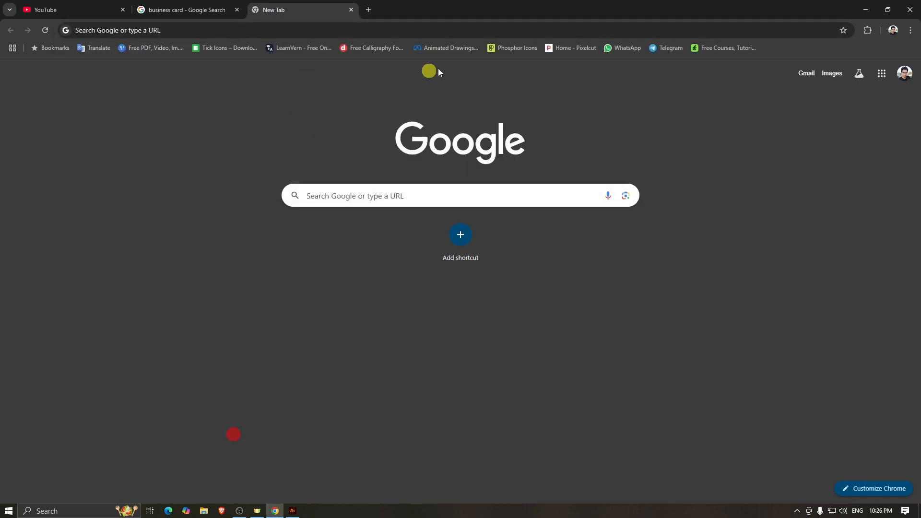
click(508, 48)
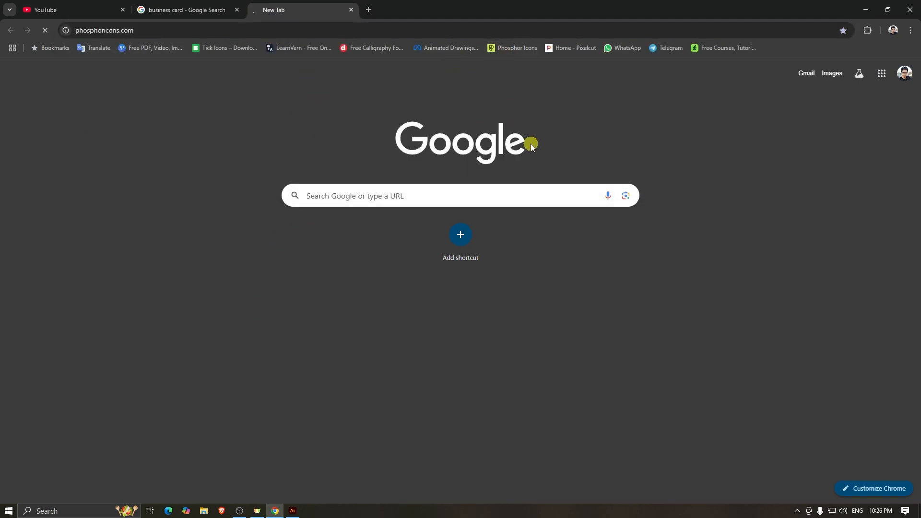
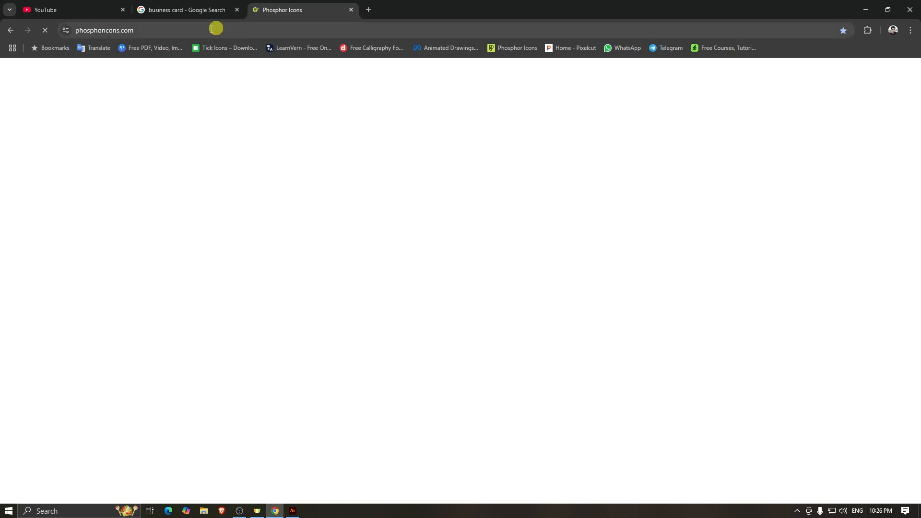
- Switch back to Illustrator and add a placeholder phone number as a text line beside the white bar's rounded top
click(292, 510)
scroll(341, 160, down, 1)
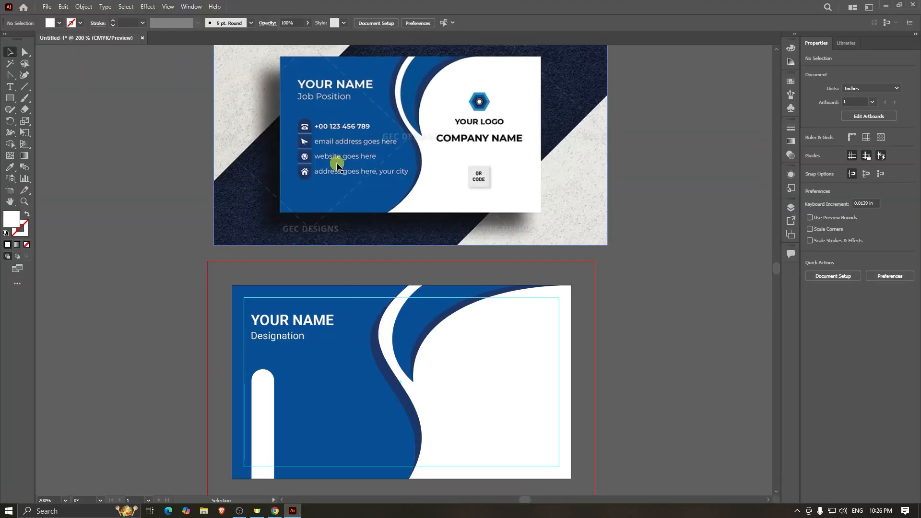
scroll(336, 165, down, 2)
scroll(327, 97, up, 1)
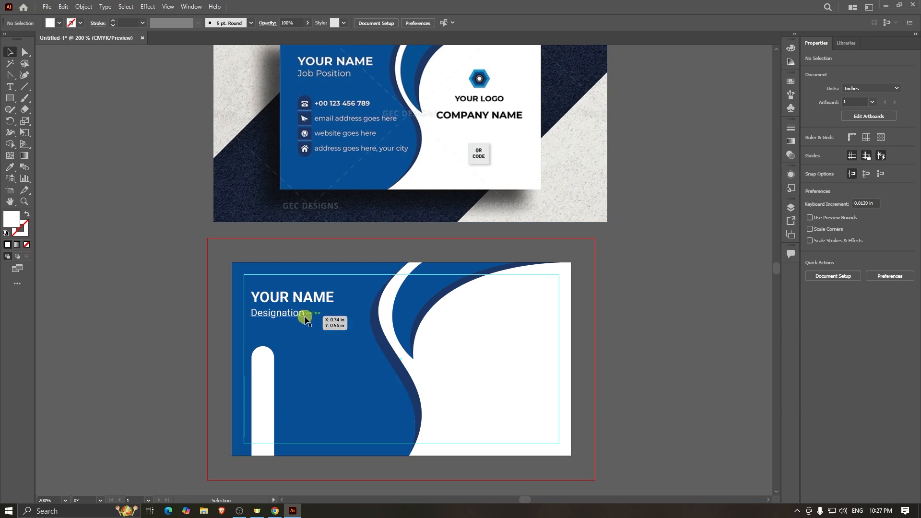
scroll(574, 293, down, 2)
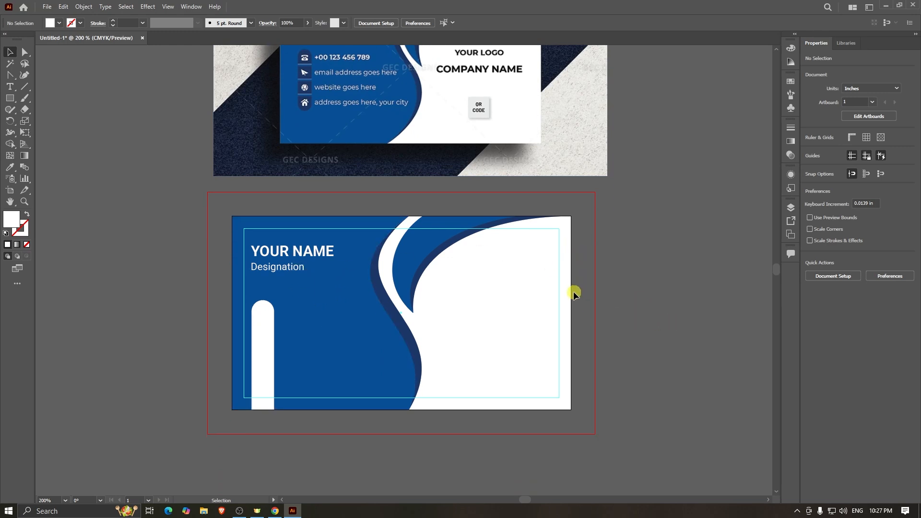
key(t)
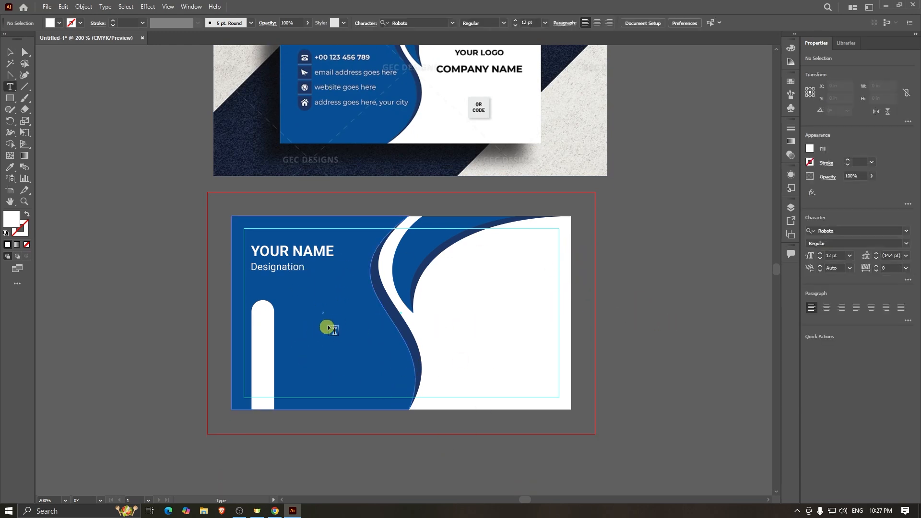
click(295, 316)
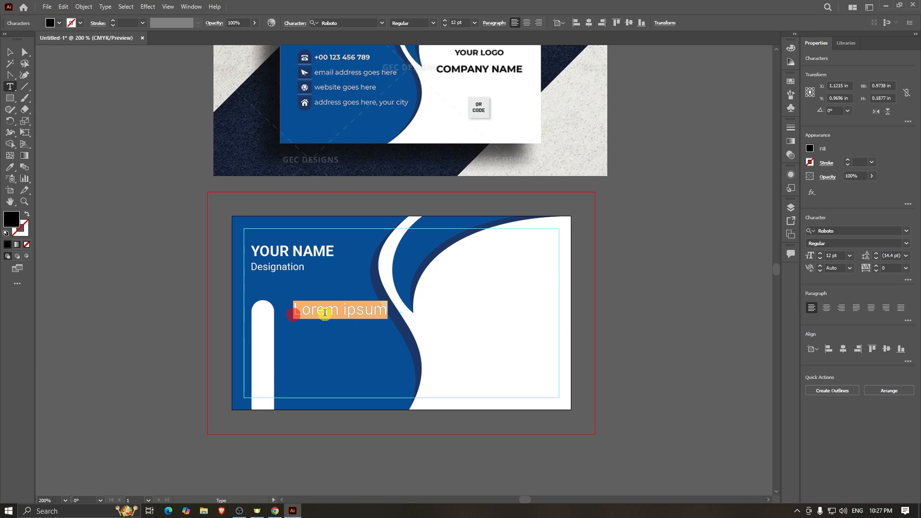
scroll(300, 281, up, 2)
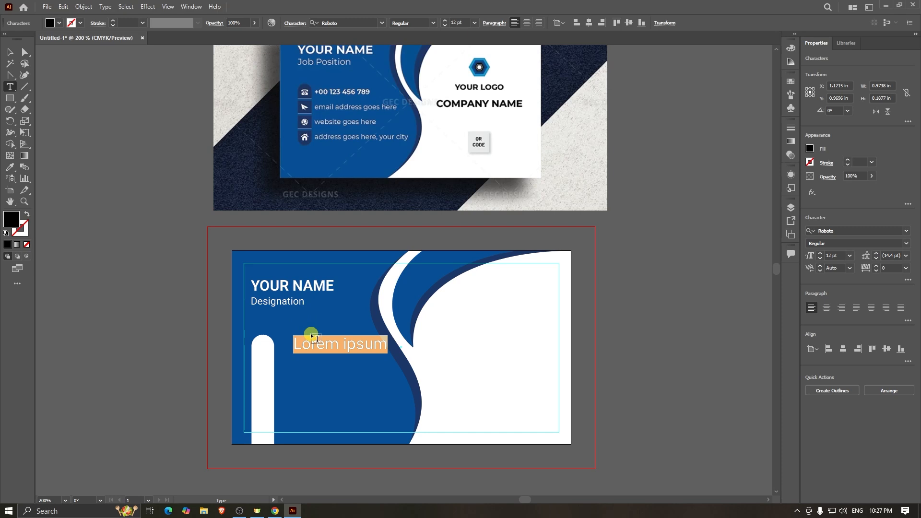
text(+0)
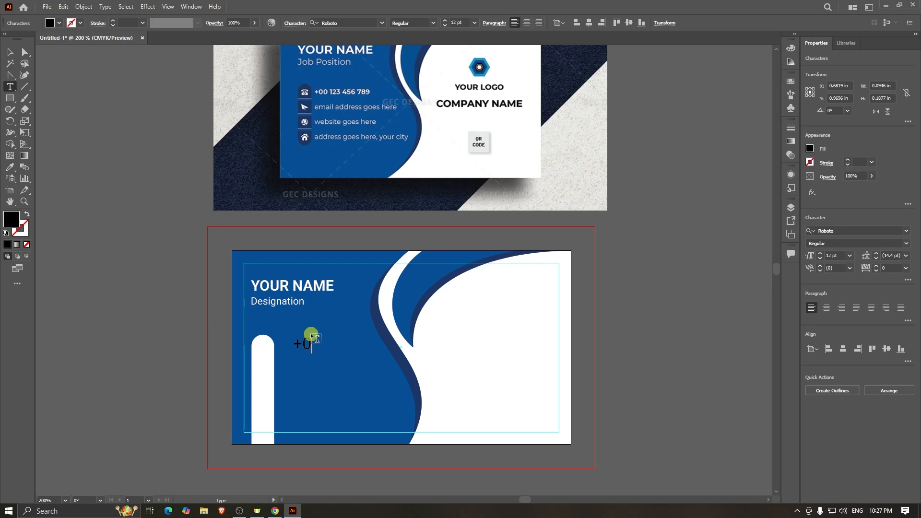
text(012345678)
click(10, 51)
- Move the phone number closer to the white bar and slightly lower, keeping its Regular font style
scroll(347, 365, up, 2)
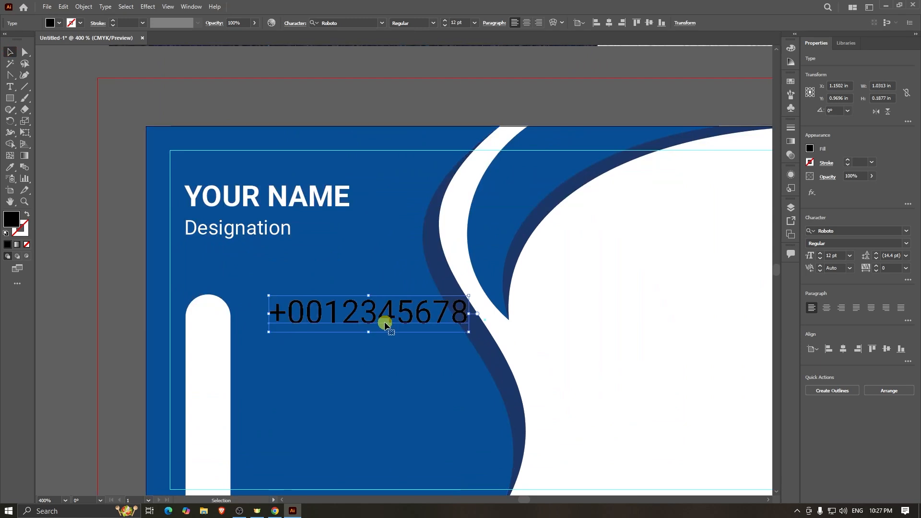
drag(385, 323, 357, 330)
scroll(334, 330, down, 1)
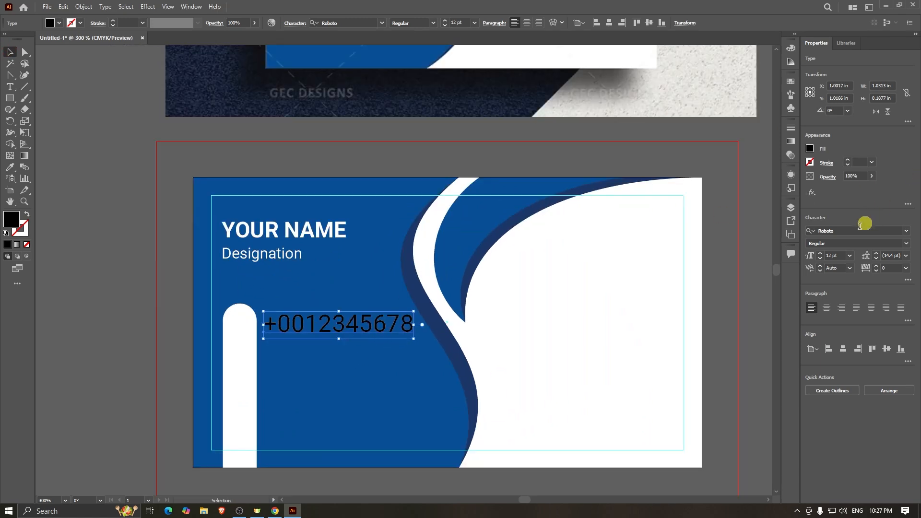
click(906, 243)
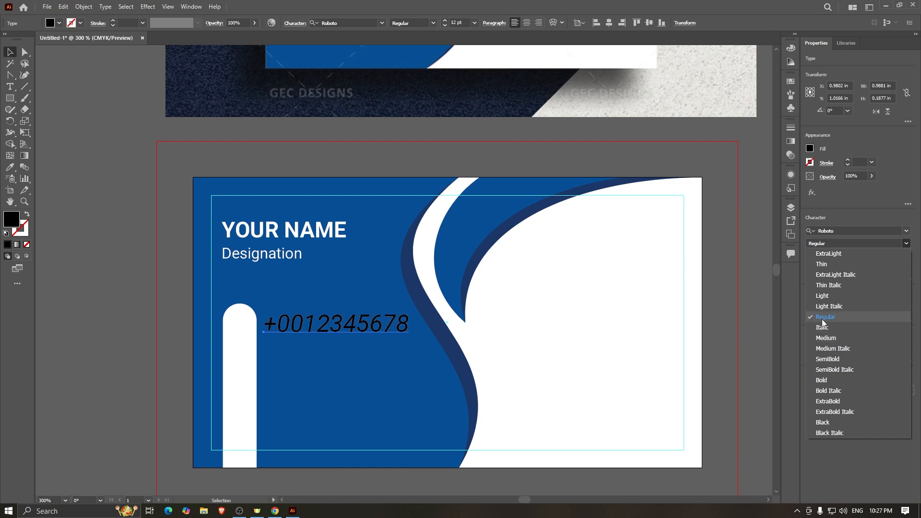
click(62, 261)
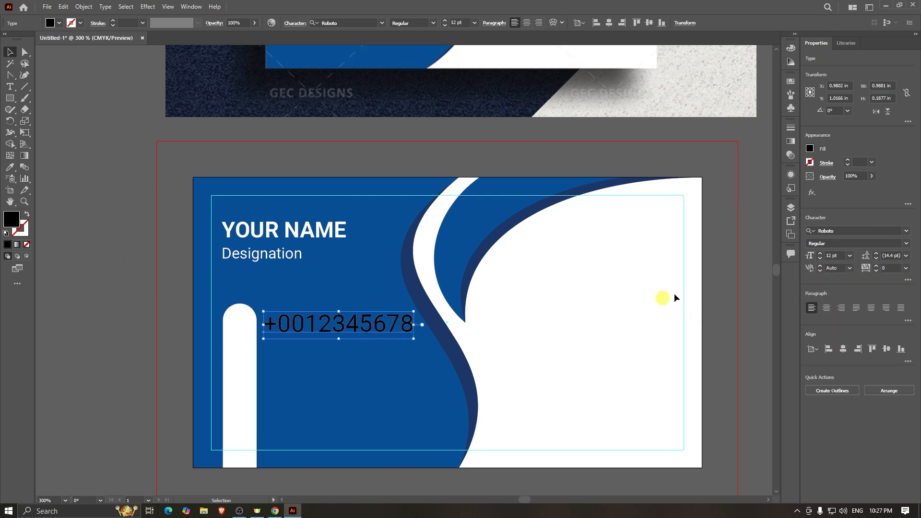
- Set the phone number's font size to 10 pt and deselect it
scroll(379, 275, down, 1)
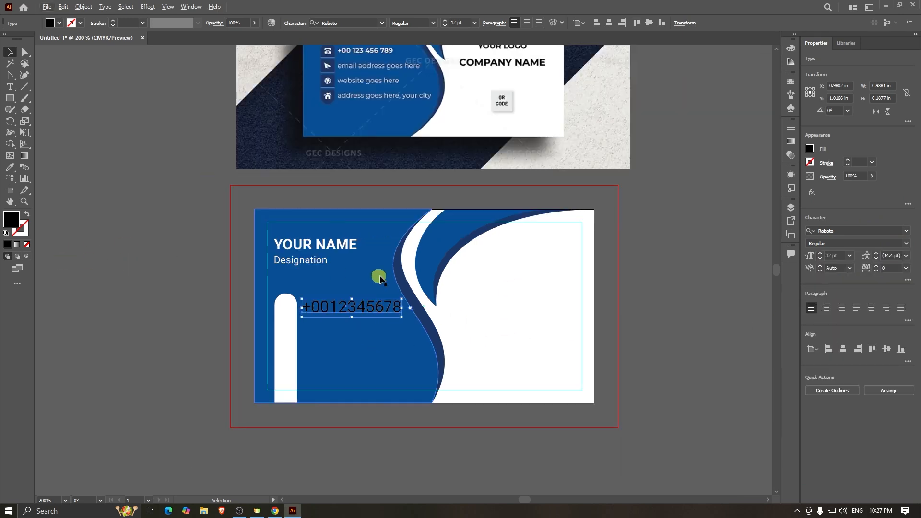
click(839, 256)
text(10)
key(Return)
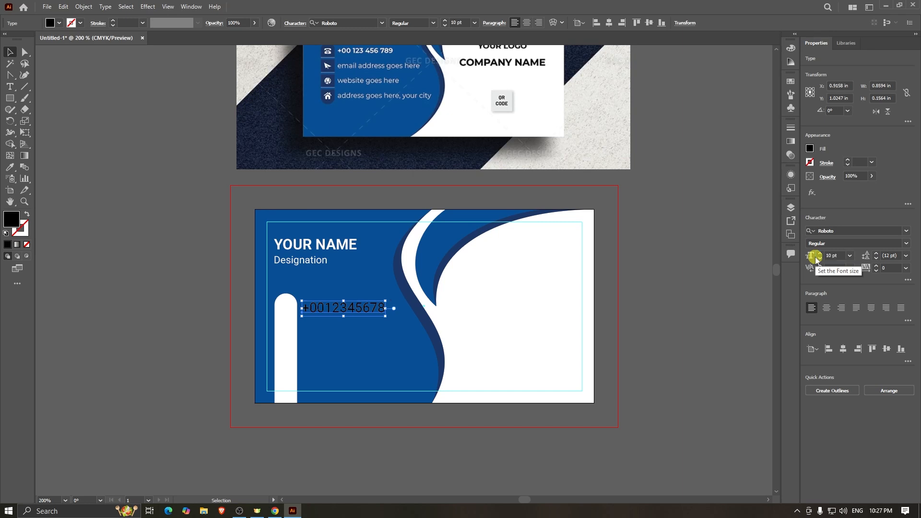
click(703, 316)
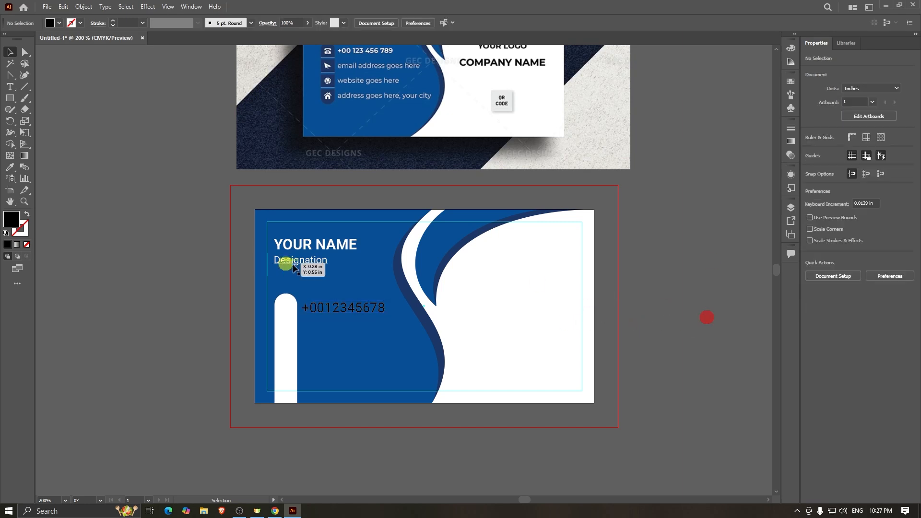
- Check the font size of "Designation", set the phone number's font size to 8 pt and deselect it
click(302, 264)
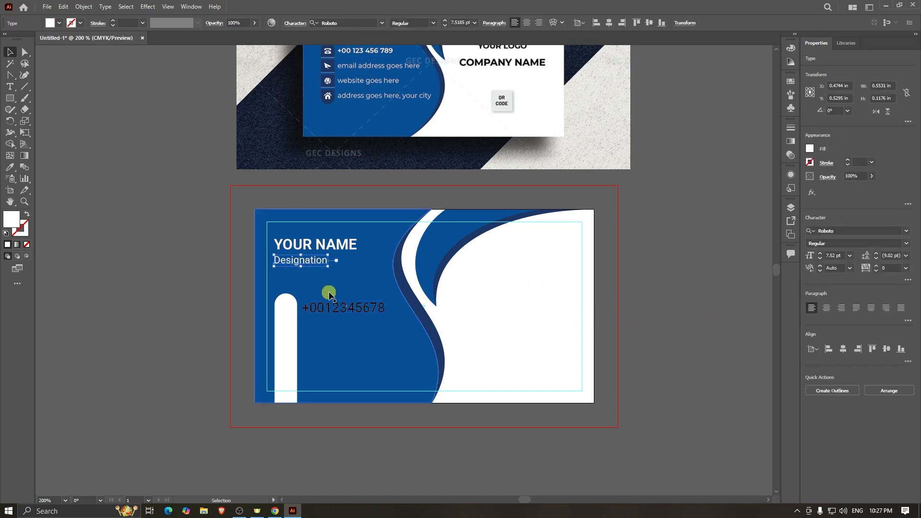
click(338, 307)
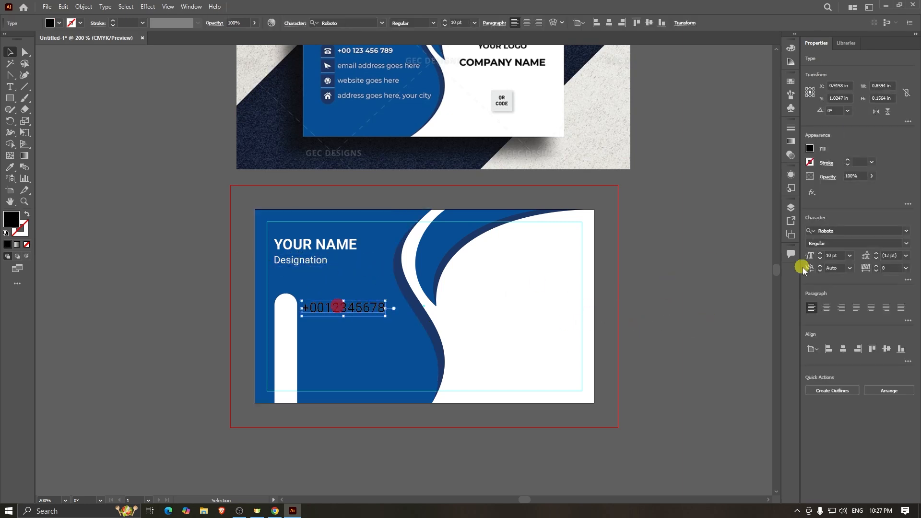
click(840, 256)
text(8)
key(Return)
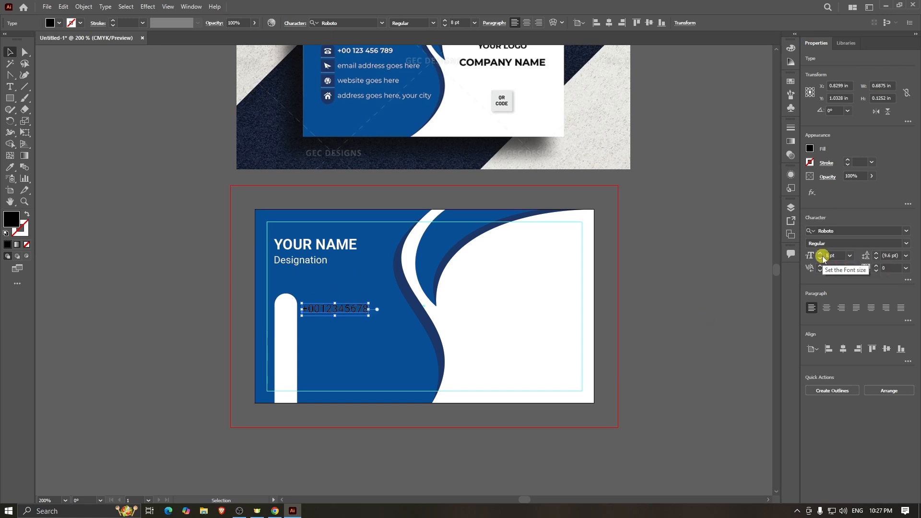
click(679, 332)
- Nudge the phone number right by three keyboard increments to widen its gap from the white bar
scroll(341, 316, up, 1)
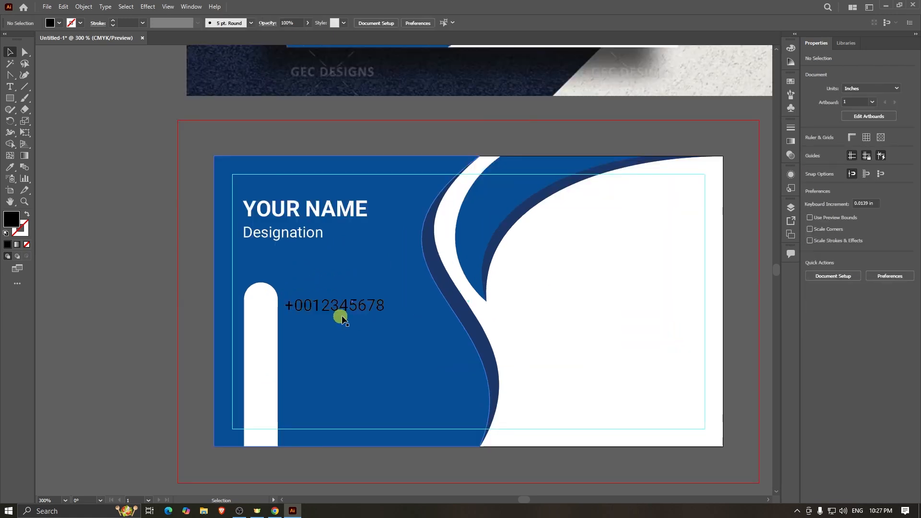
click(351, 313)
key(Right)
key(Right)
key(Right)
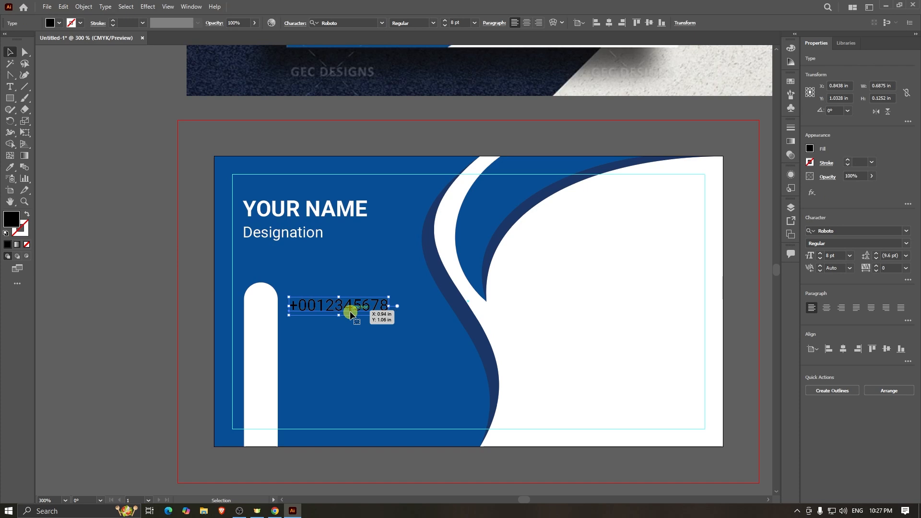
scroll(350, 313, down, 1)
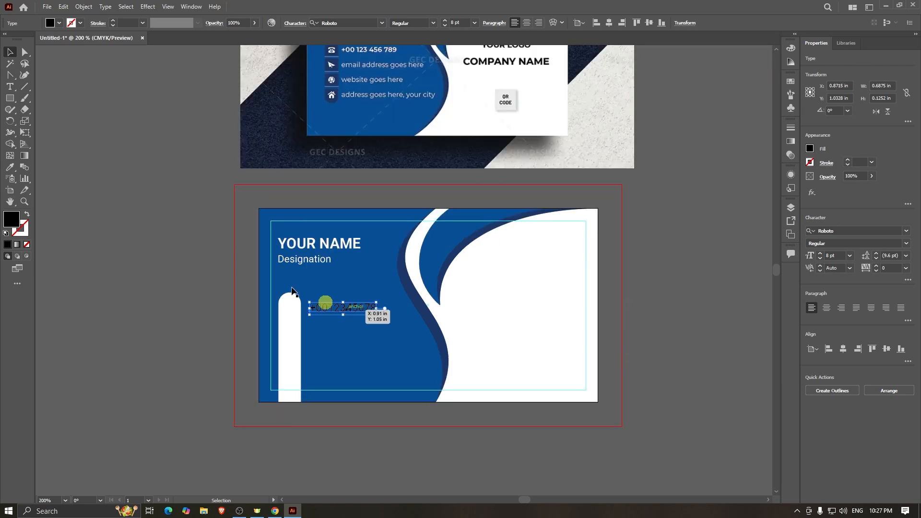
- Change the phone number's fill colour to white (FFFFFF) and deselect it
double_click(18, 222)
drag(397, 259, 317, 189)
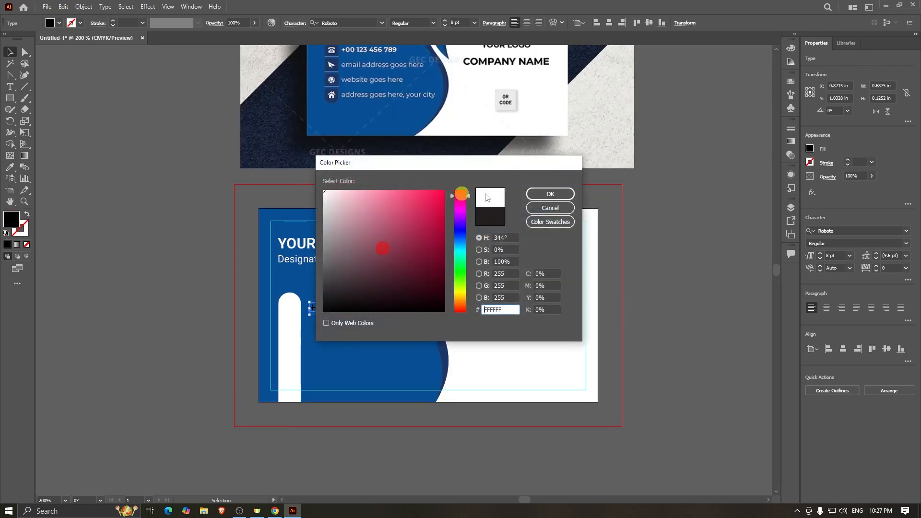
click(551, 194)
click(656, 318)
scroll(643, 319, up, 2)
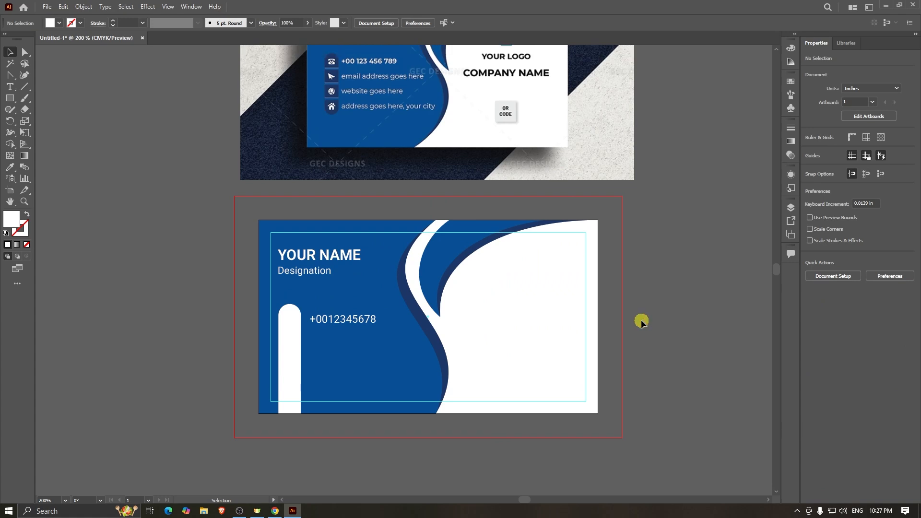
click(336, 330)
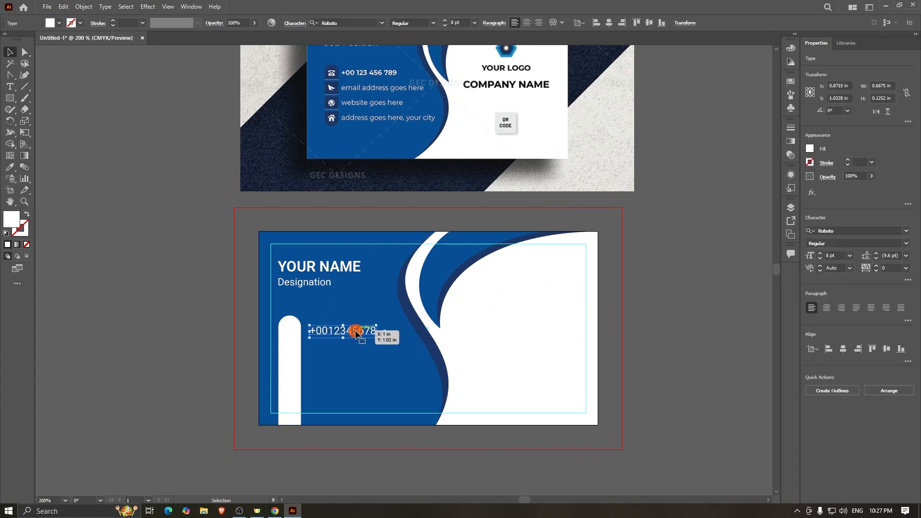
double_click(357, 330)
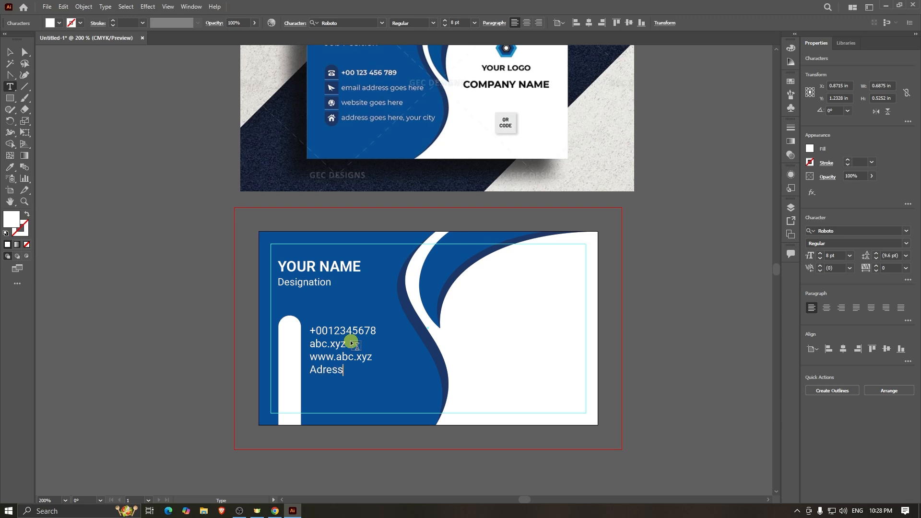
double_click(342, 369)
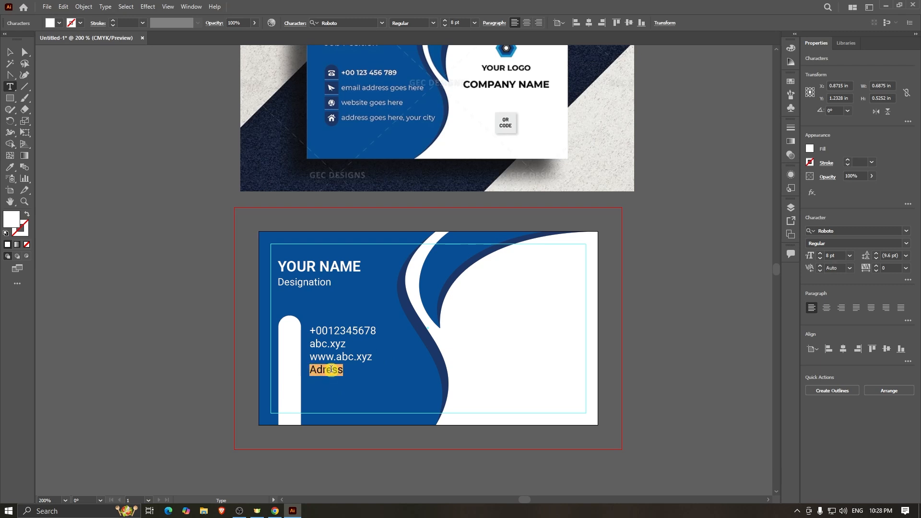
text(xyz, a)
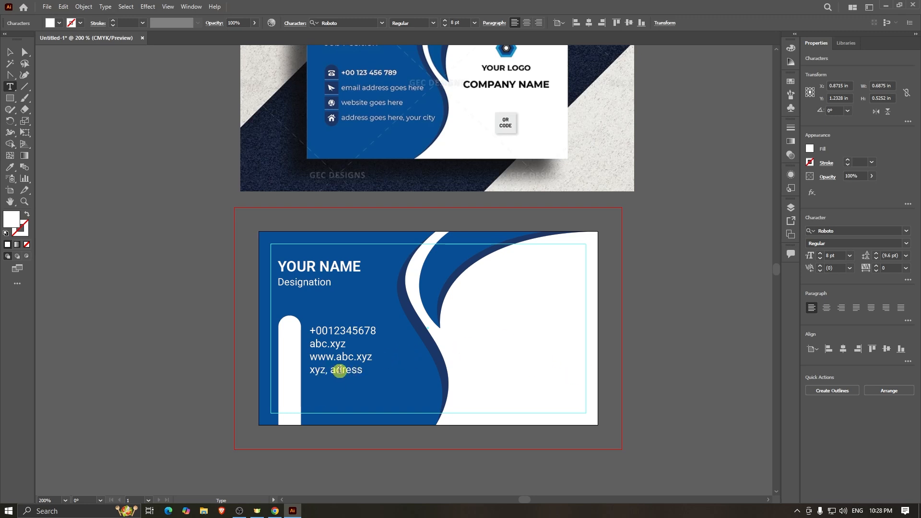
click(342, 370)
text(d)
click(9, 52)
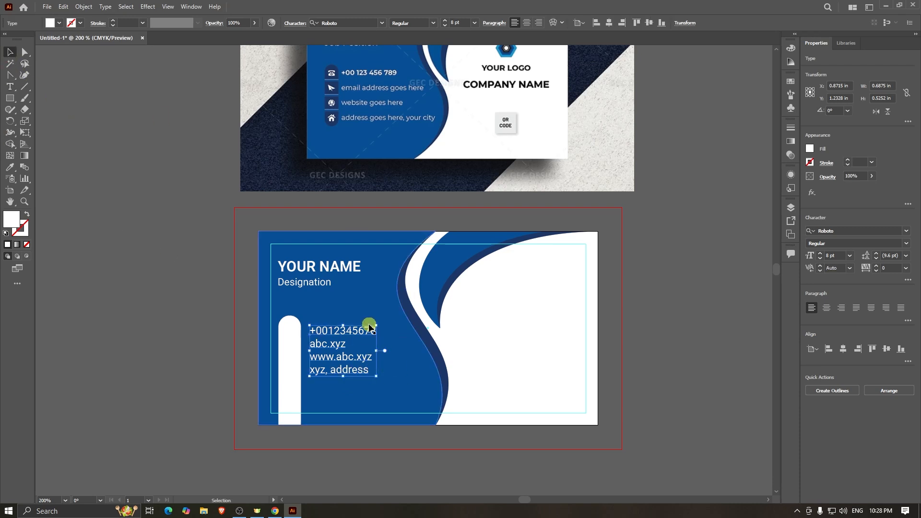
- Set the leading of the four contact lines to 15 pt and deselect them
click(887, 269)
click(888, 254)
scroll(889, 254, up, 6)
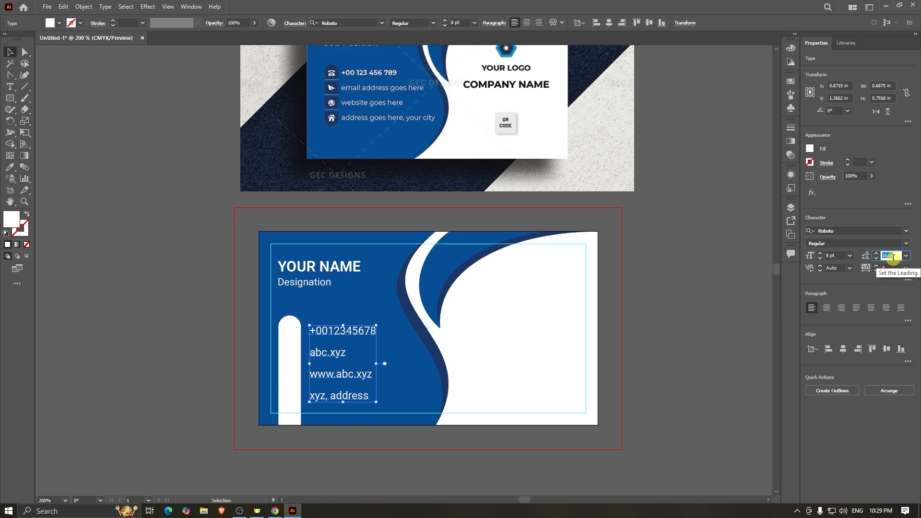
scroll(891, 256, down, 3)
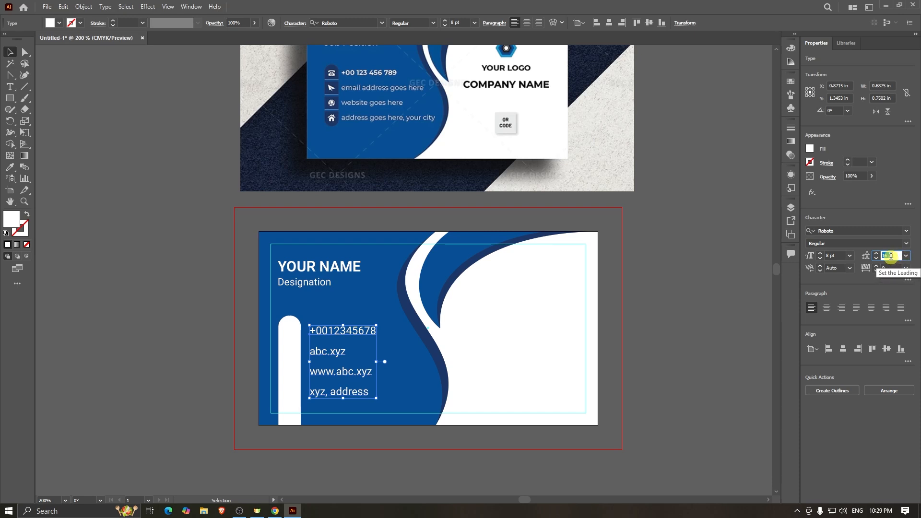
click(702, 296)
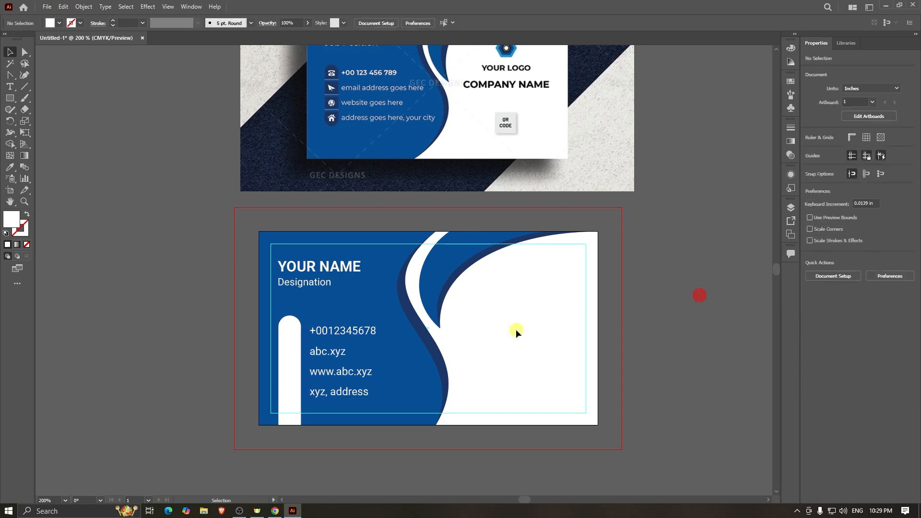
- Try the contact text block slightly higher beside the white bar and return it to its starting height
drag(361, 331, 361, 339)
key(Up)
key(Up)
key(Up)
key(Up)
key(Up)
key(Up)
key(Up)
key(Up)
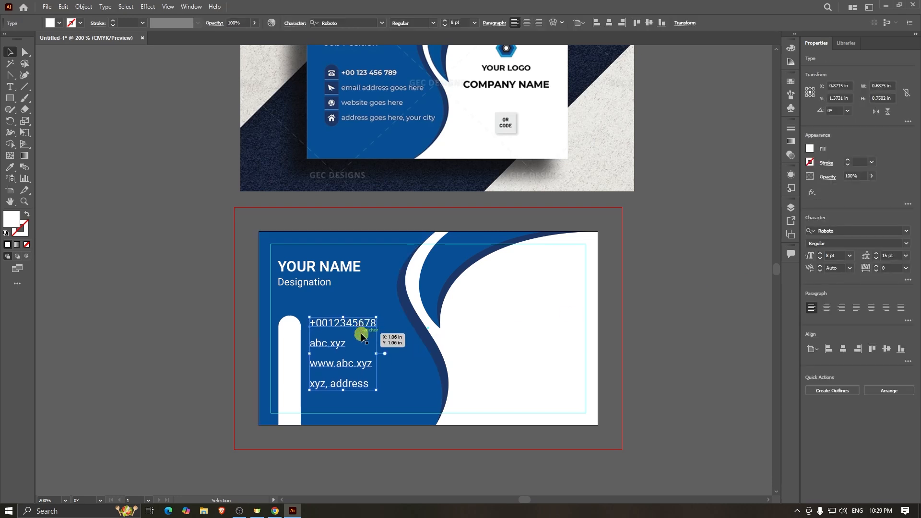
key(Down)
key(Down)
key(Down)
key(Down)
key(Down)
key(Down)
key(Down)
key(Down)
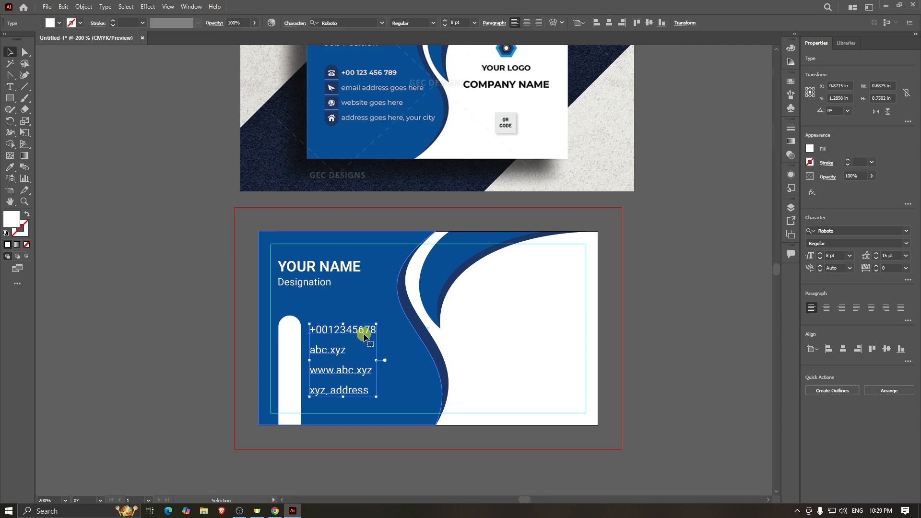
- Narrow the white bar from its left side to about 0.184 in wide and fully round its top corners
scroll(411, 286, down, 1)
click(296, 323)
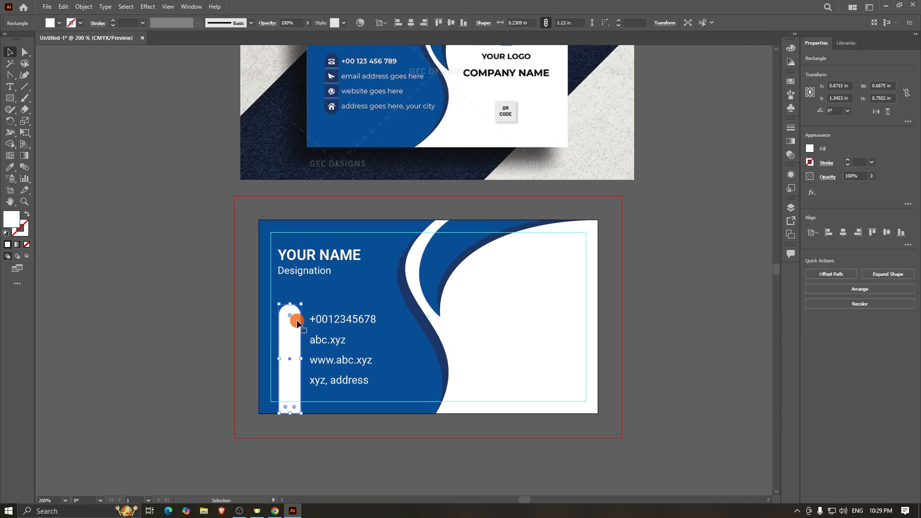
scroll(281, 363, up, 3)
scroll(296, 326, down, 1)
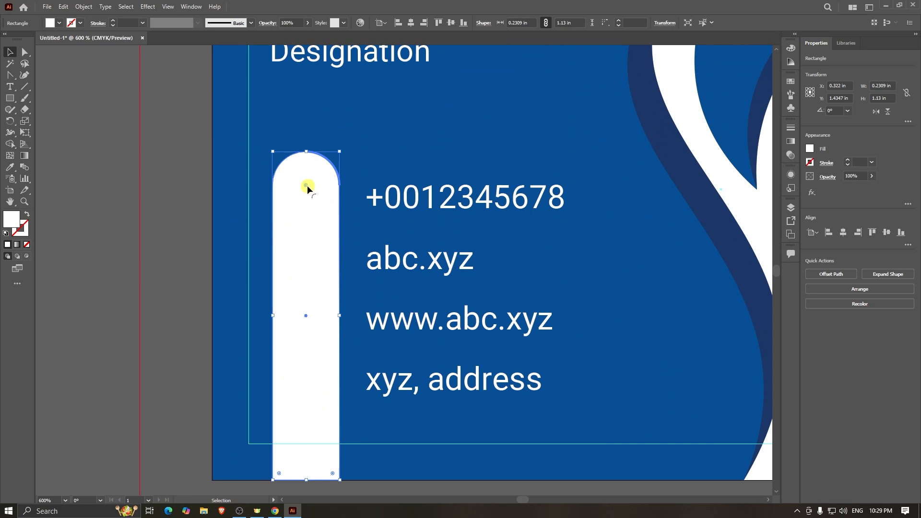
drag(307, 186, 333, 123)
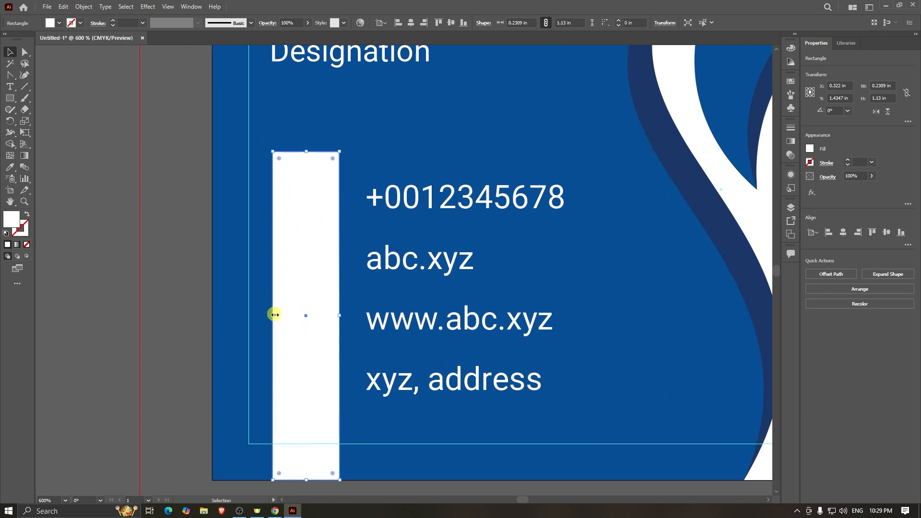
drag(275, 314, 287, 315)
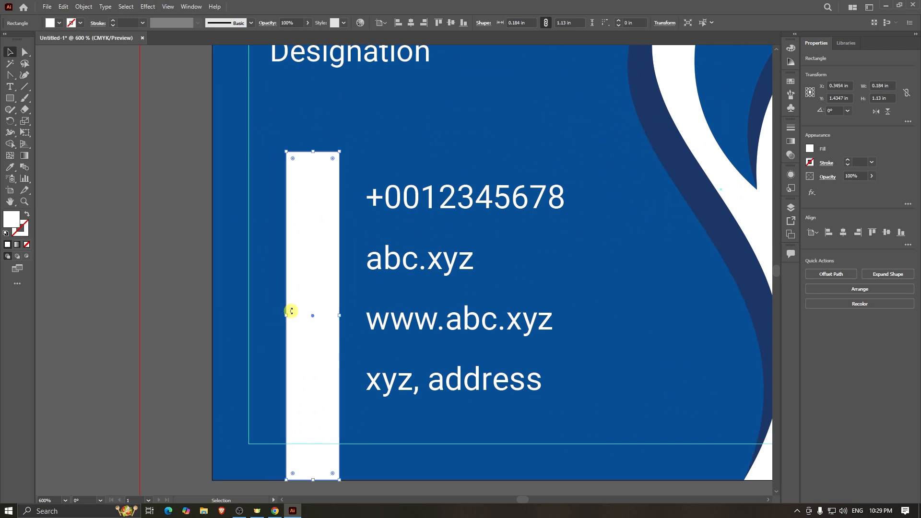
drag(333, 160, 332, 157)
drag(330, 156, 339, 256)
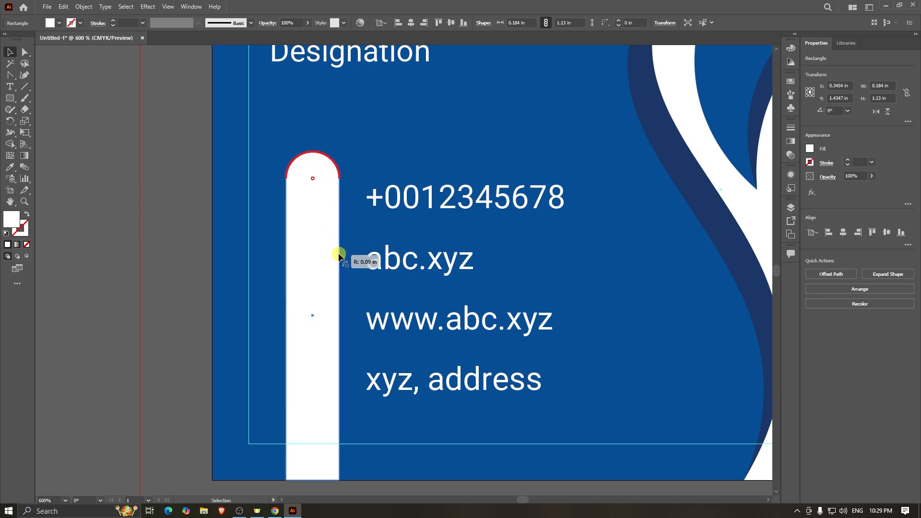
- Move the white bar and contact text left together until the bar lines up with the left edge of "YOUR NAME", and deselect them
scroll(312, 254, down, 2)
click(14, 55)
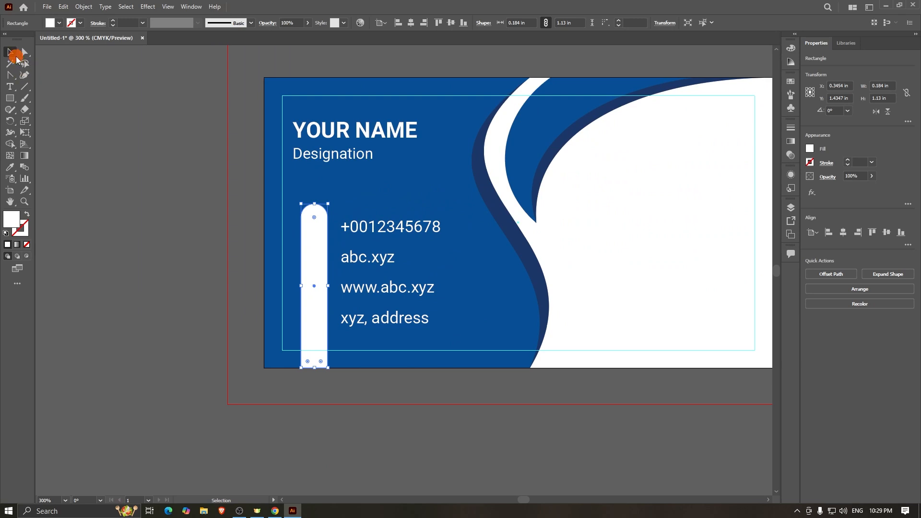
shift+click(382, 236)
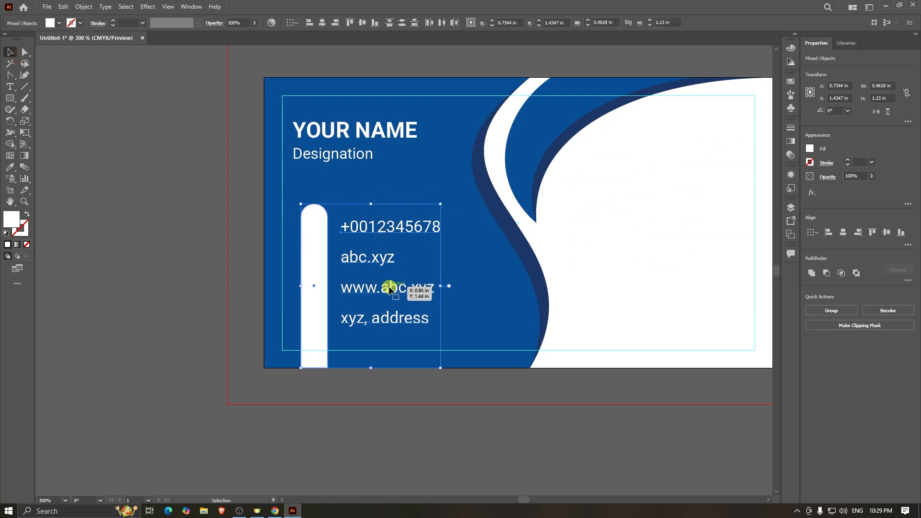
key(shift+Left)
key(Right)
key(Right)
key(Right)
key(Right)
key(Right)
key(Right)
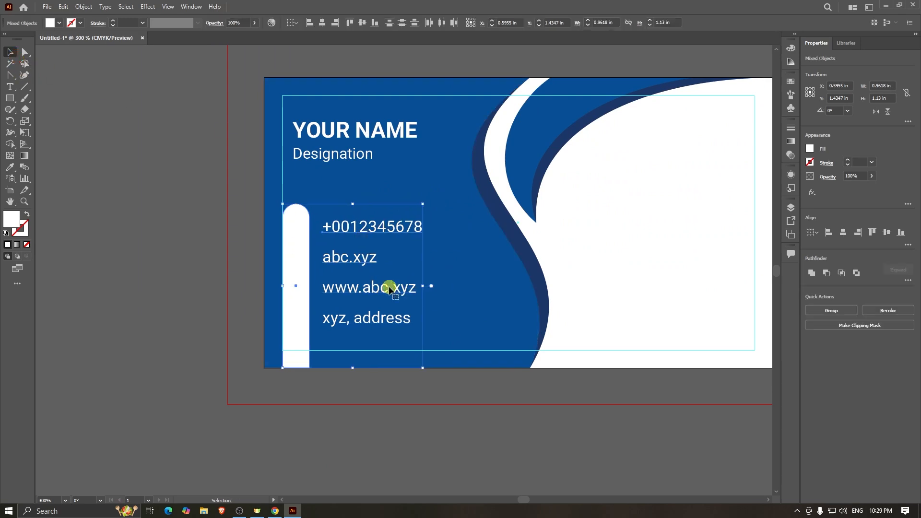
key(Right)
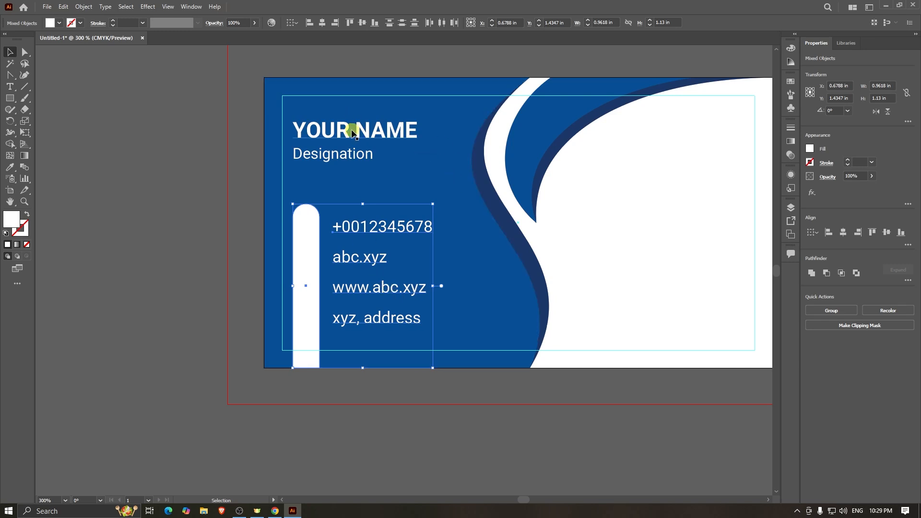
click(423, 439)
- Reduce the font size of the contact lines to 7 pt and deselect them
scroll(317, 365, down, 2)
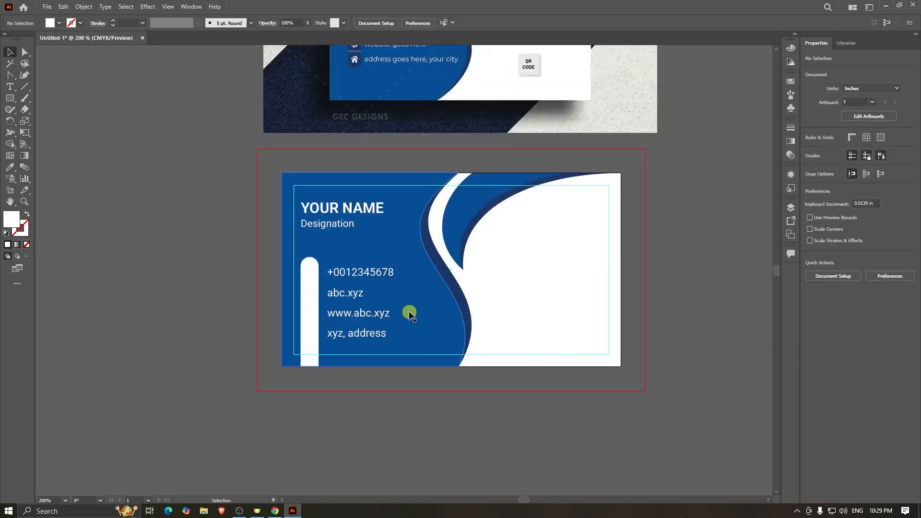
scroll(384, 283, up, 2)
click(385, 277)
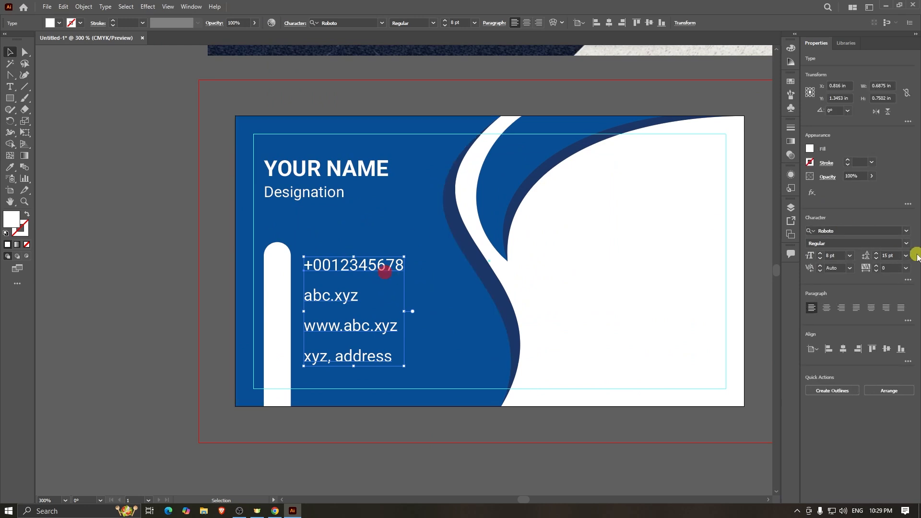
click(837, 257)
scroll(837, 258, down, 1)
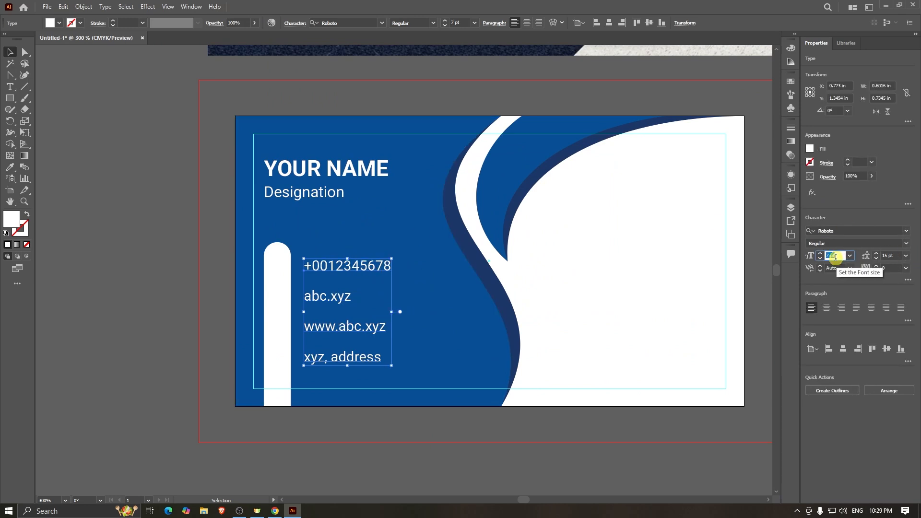
click(335, 477)
scroll(318, 367, down, 1)
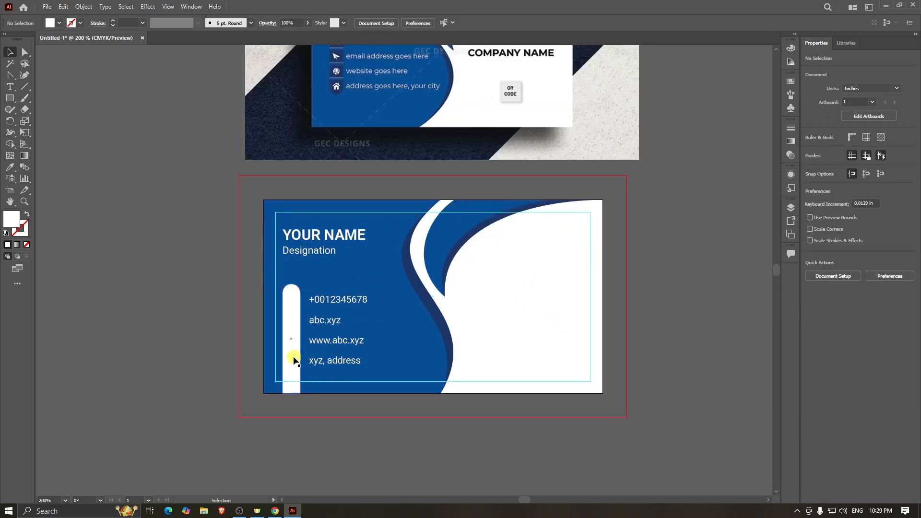
- Select the white bar with the contact text and nudge both right by two keyboard increments
drag(294, 360, 350, 346)
key(Right)
key(Right)
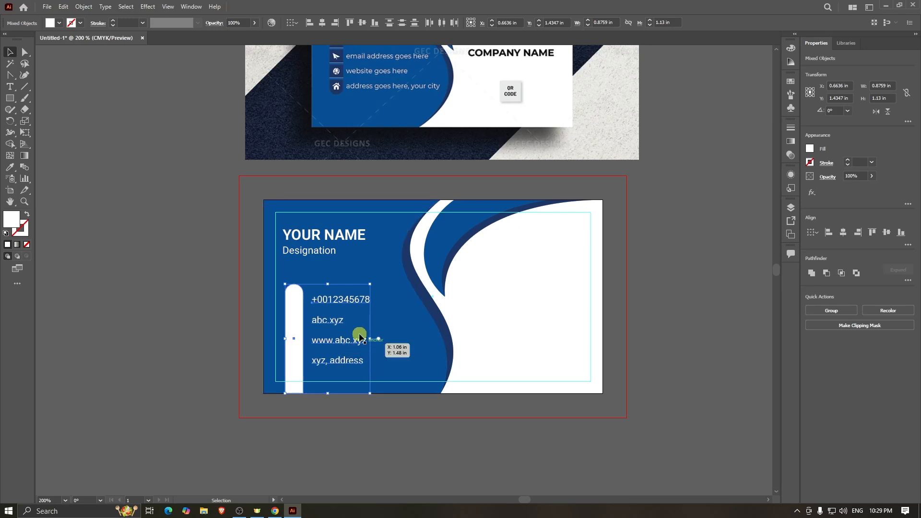
- Move "YOUR NAME" and "Designation" together so their left edge aligns with the white bar, and deselect them
scroll(313, 301, up, 1)
click(308, 227)
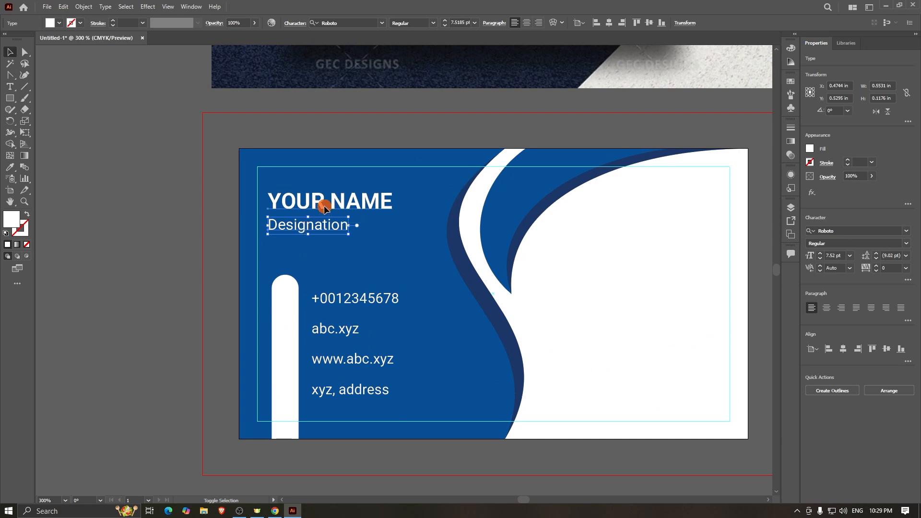
shift+click(324, 205)
drag(329, 226, 337, 232)
scroll(267, 255, down, 1)
click(442, 440)
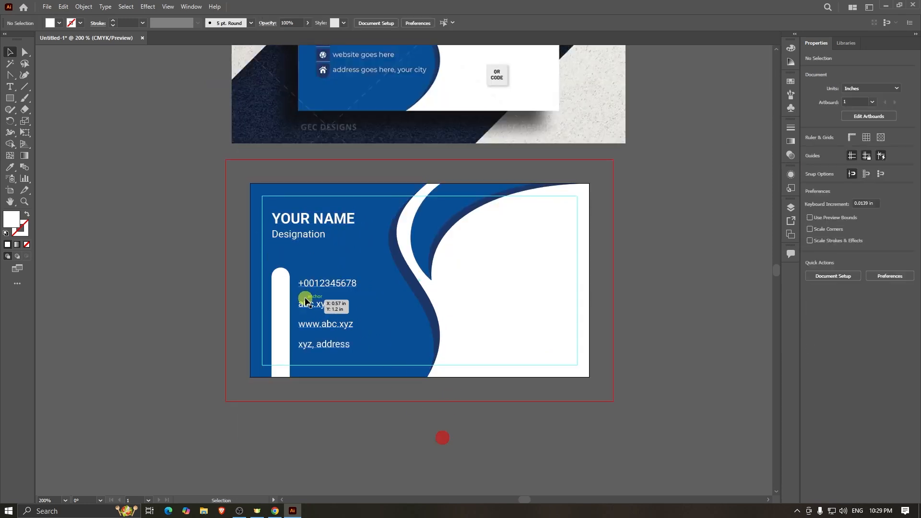
- Shorten the white bar slightly by lowering its top edge and deselect it
click(287, 297)
scroll(272, 301, up, 3)
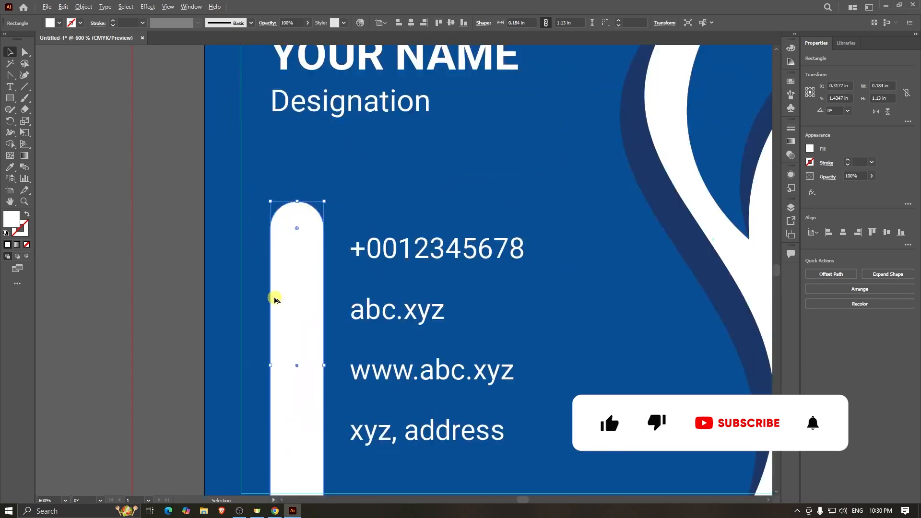
drag(297, 204, 298, 211)
scroll(298, 212, down, 2)
click(423, 430)
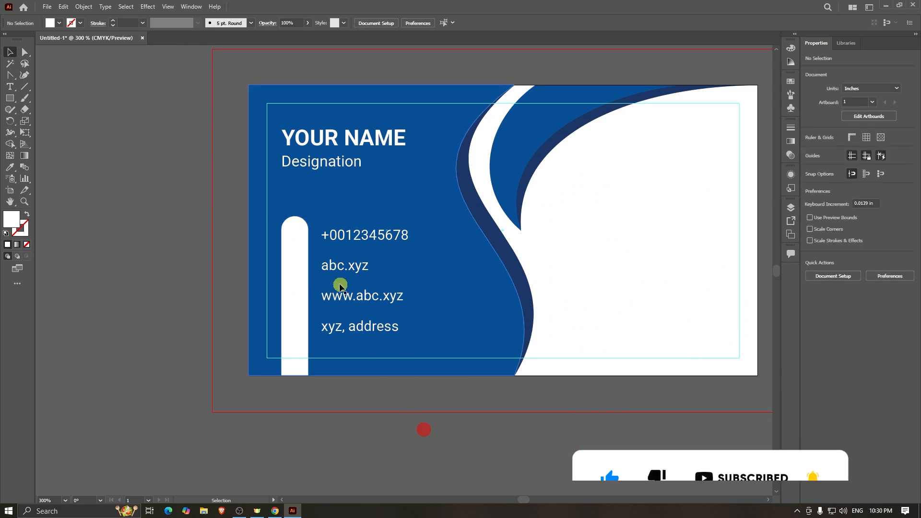
- Switch to Chrome and go to the icon grid on the Phosphor Icons site
scroll(283, 264, up, 1)
scroll(353, 212, up, 1)
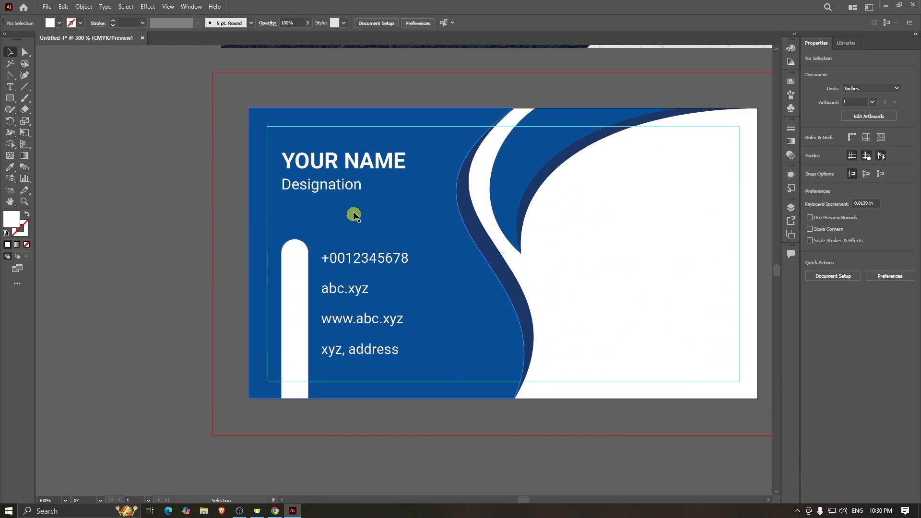
scroll(345, 220, up, 1)
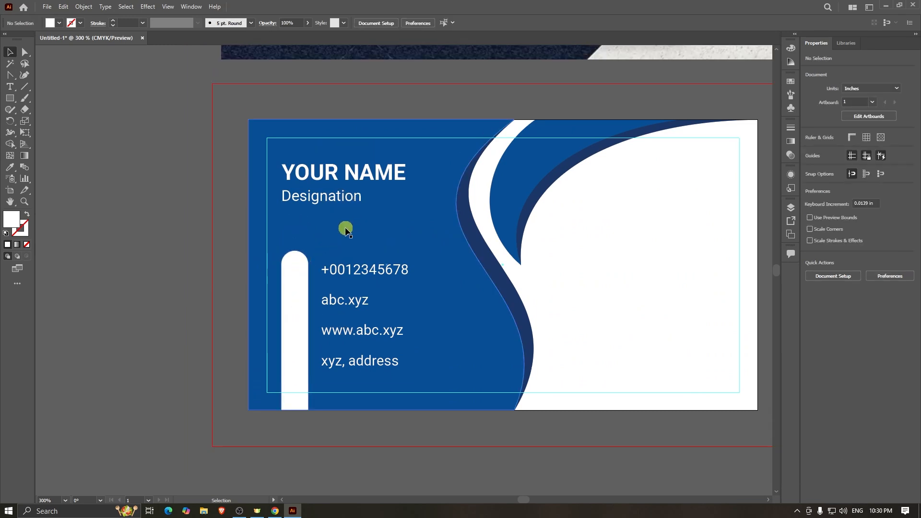
click(257, 511)
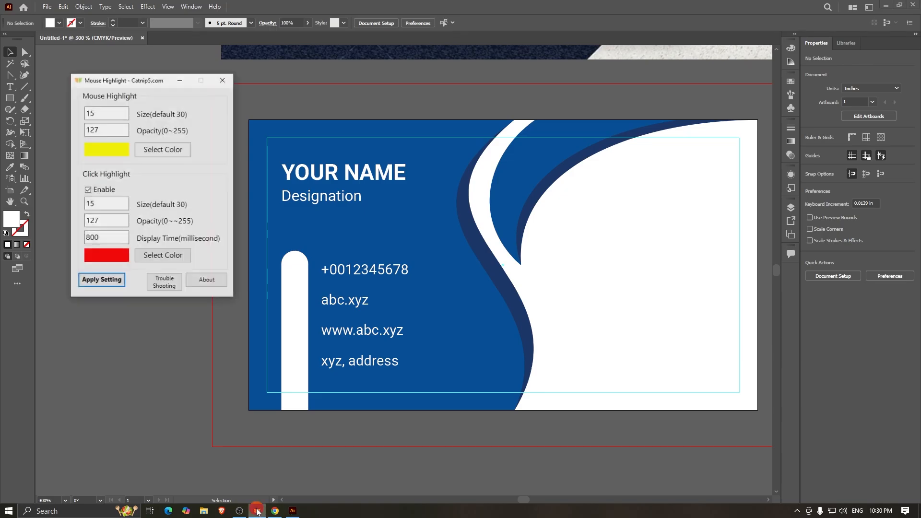
click(275, 511)
scroll(391, 208, down, 5)
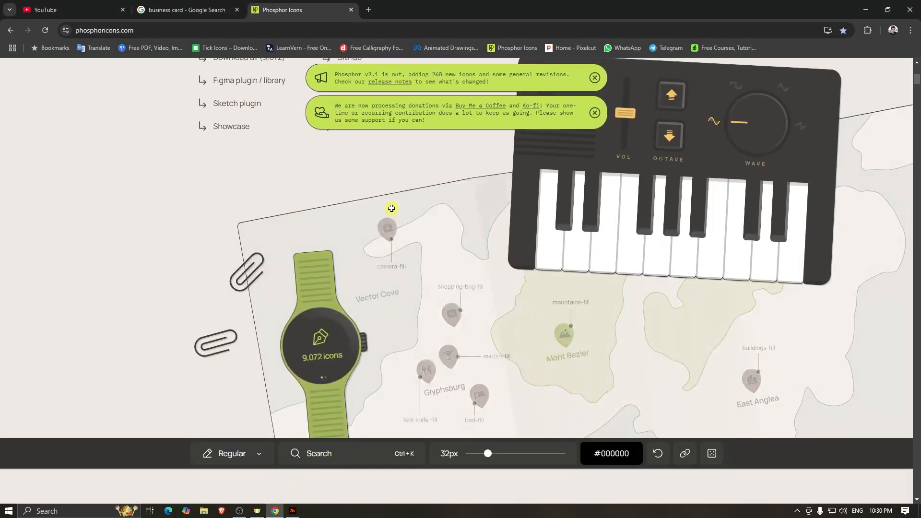
scroll(392, 208, down, 8)
scroll(395, 218, up, 2)
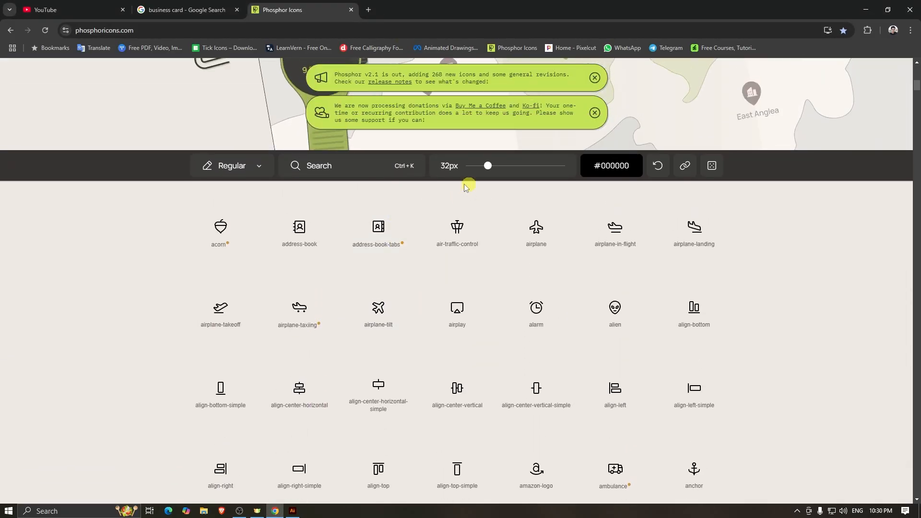
- Search the Phosphor icon library for "phone" and look through the matching icons
click(318, 165)
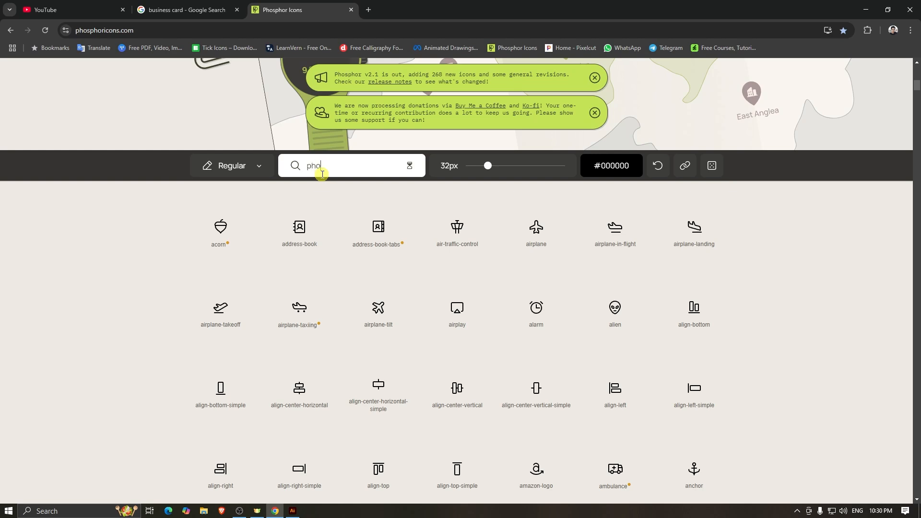
key(Return)
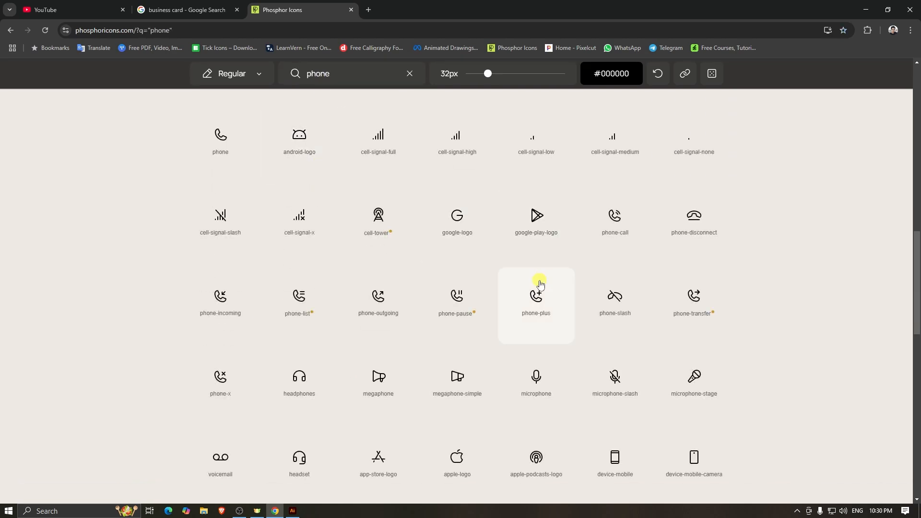
scroll(546, 292, down, 1)
scroll(528, 288, down, 1)
scroll(398, 235, down, 4)
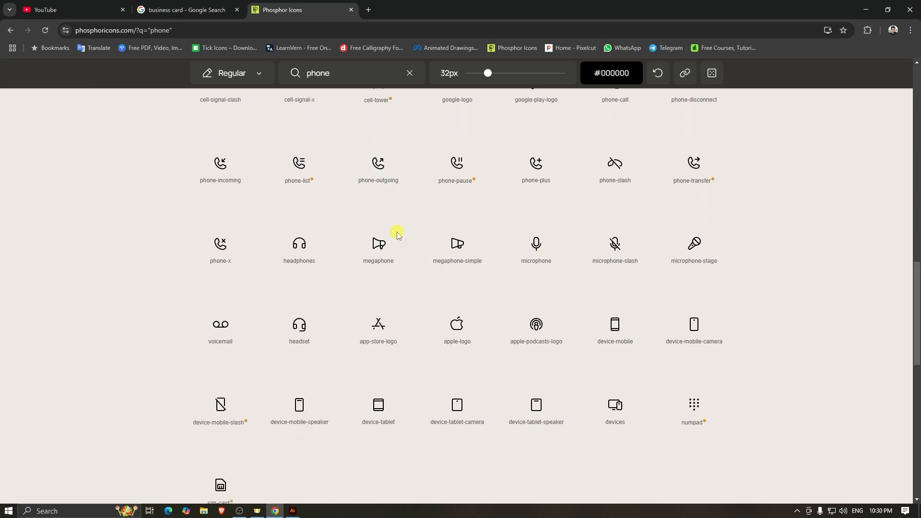
scroll(397, 239, up, 10)
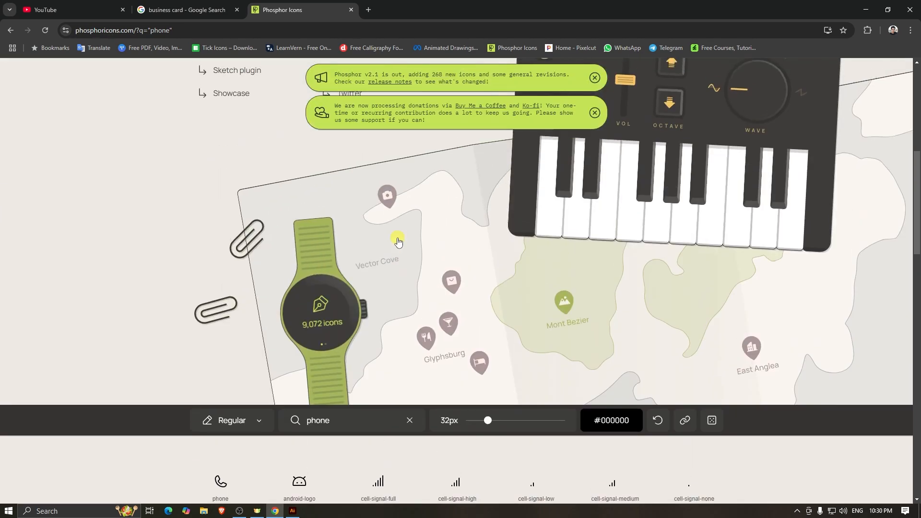
scroll(422, 262, down, 5)
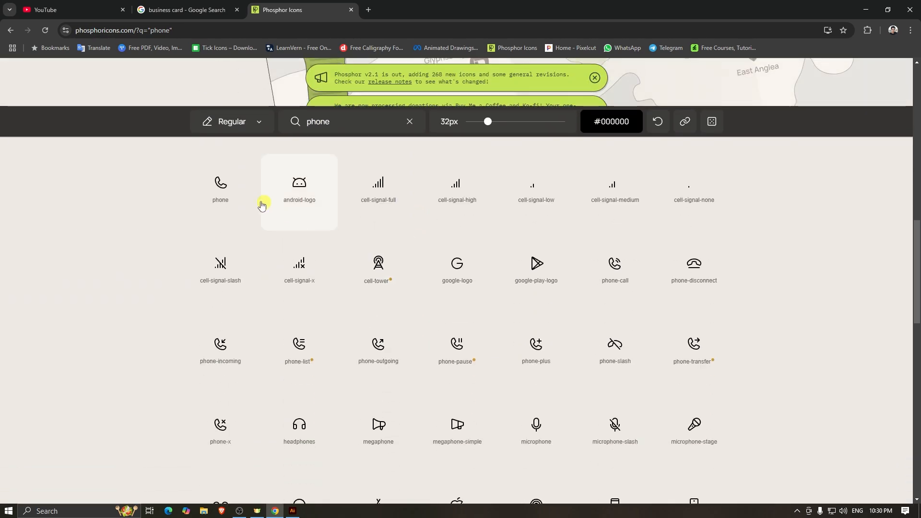
- Choose the phone-call icon in the results and download it as an SVG file
click(614, 275)
scroll(470, 308, down, 3)
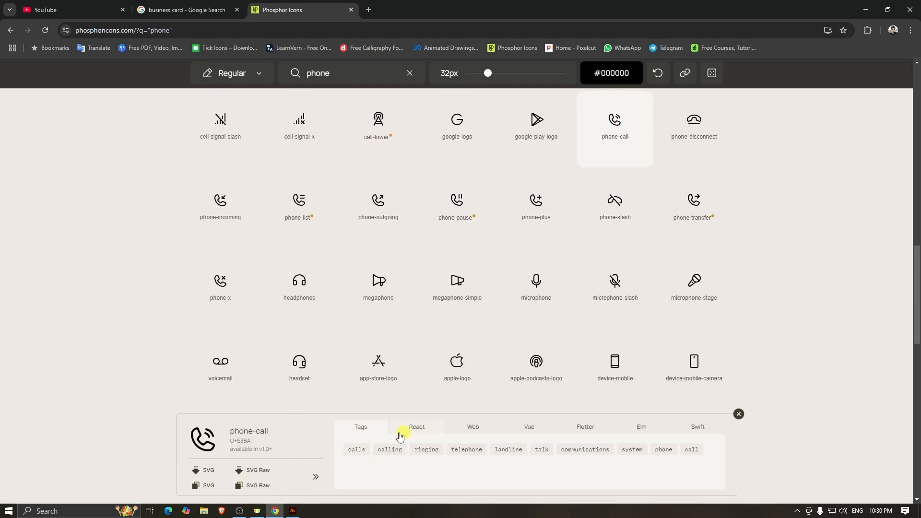
click(416, 430)
click(470, 429)
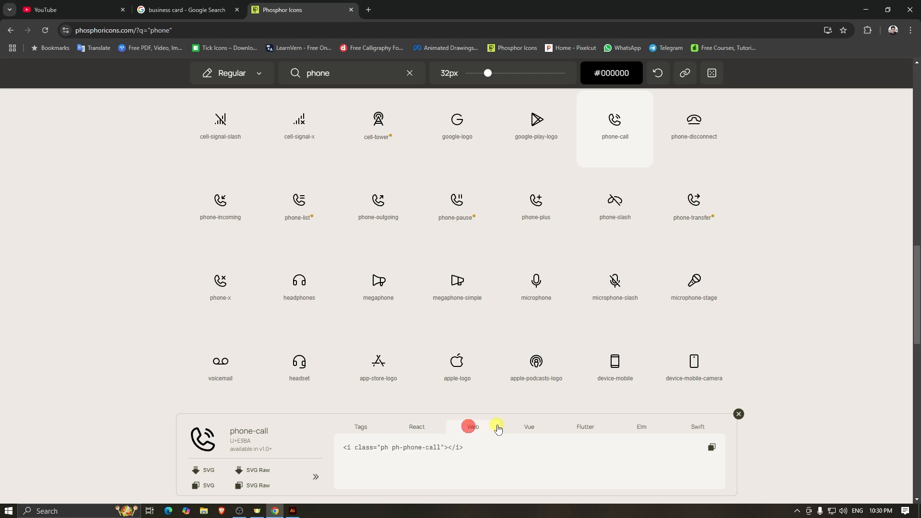
click(512, 425)
scroll(290, 437, down, 2)
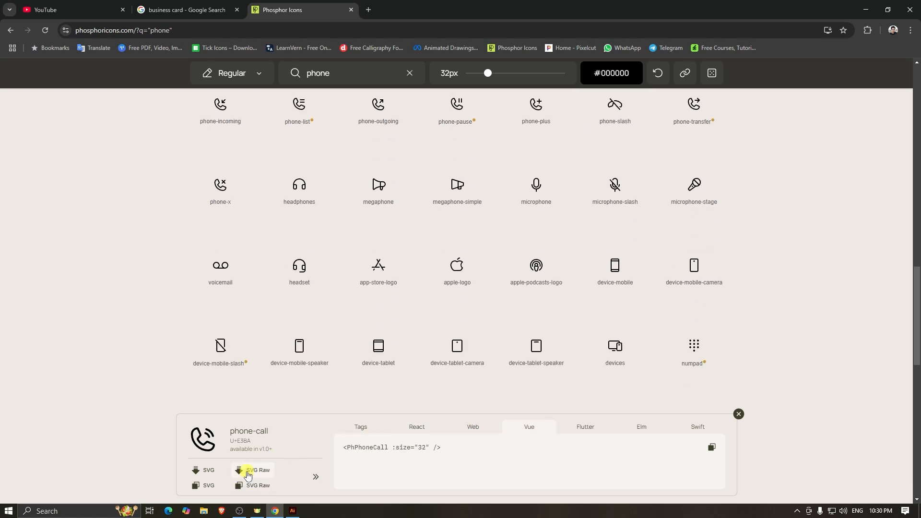
click(211, 470)
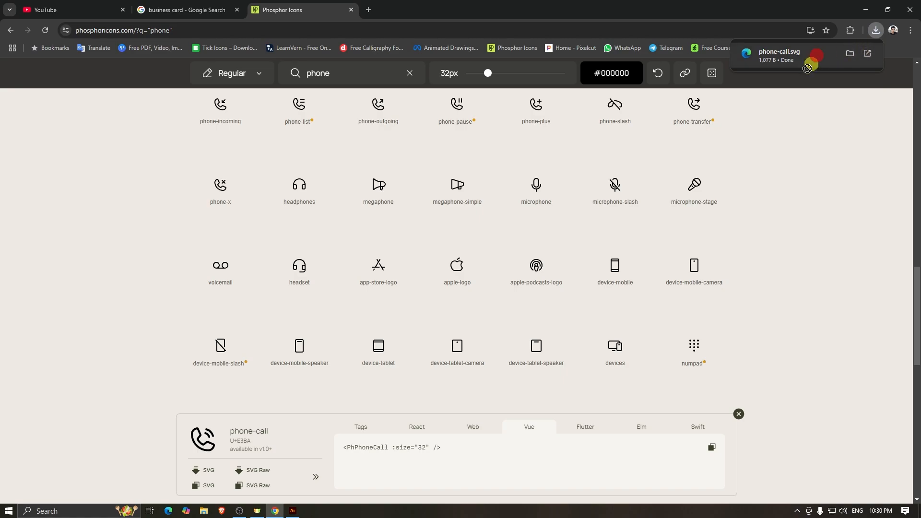
- Open the downloaded phone-call.svg in Illustrator and select the phone icon artwork
drag(179, 510, 395, 261)
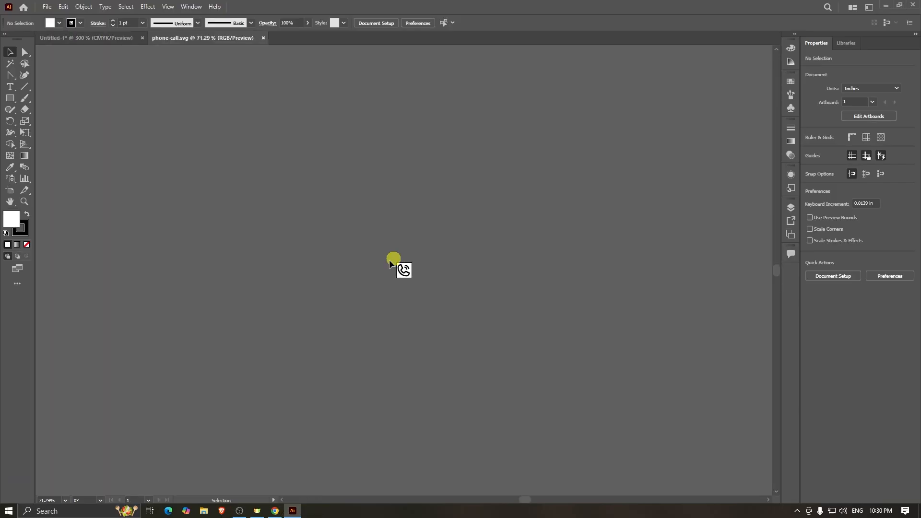
drag(360, 226, 430, 282)
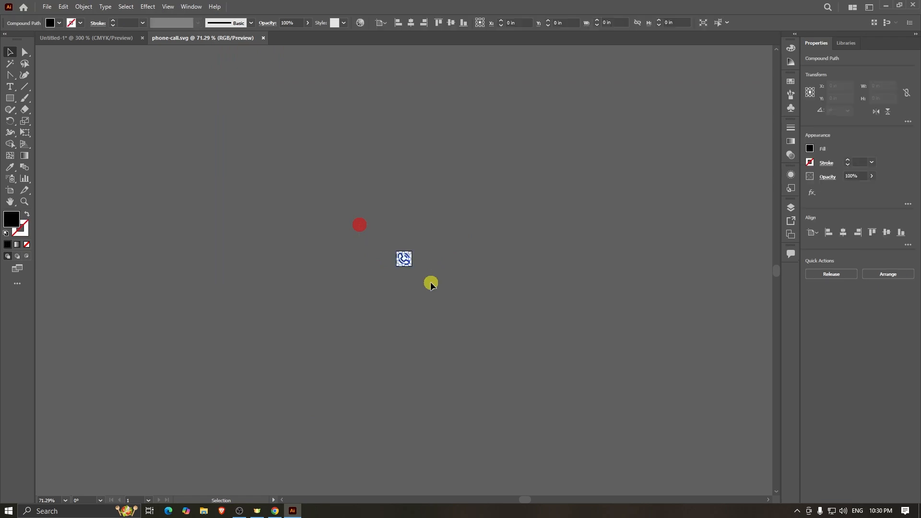
- Copy the phone-call icon into the business card document and move it over the top of the white bar
key(ctrl+c)
click(117, 37)
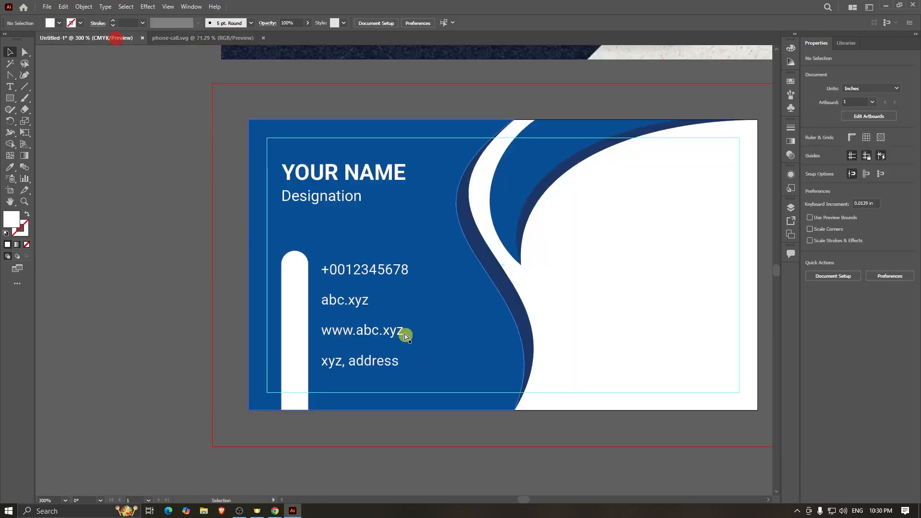
key(ctrl+v)
scroll(372, 294, up, 2)
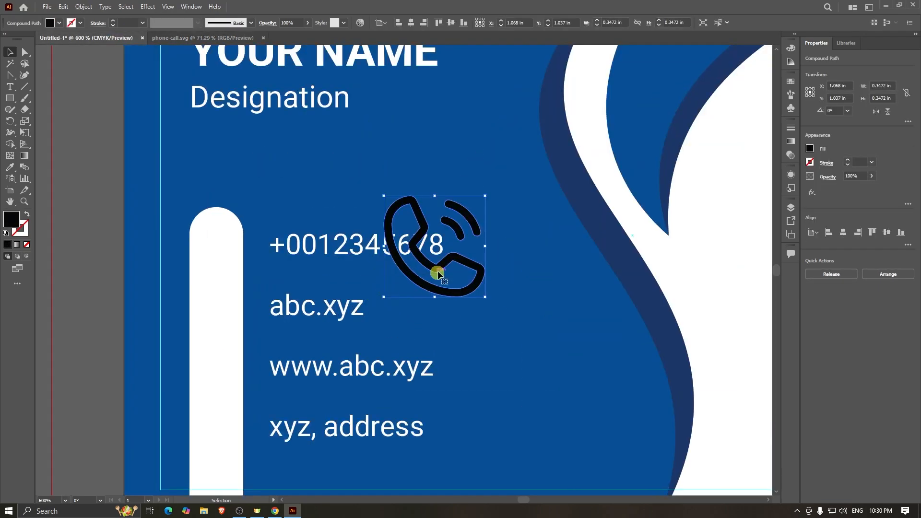
drag(457, 264, 232, 263)
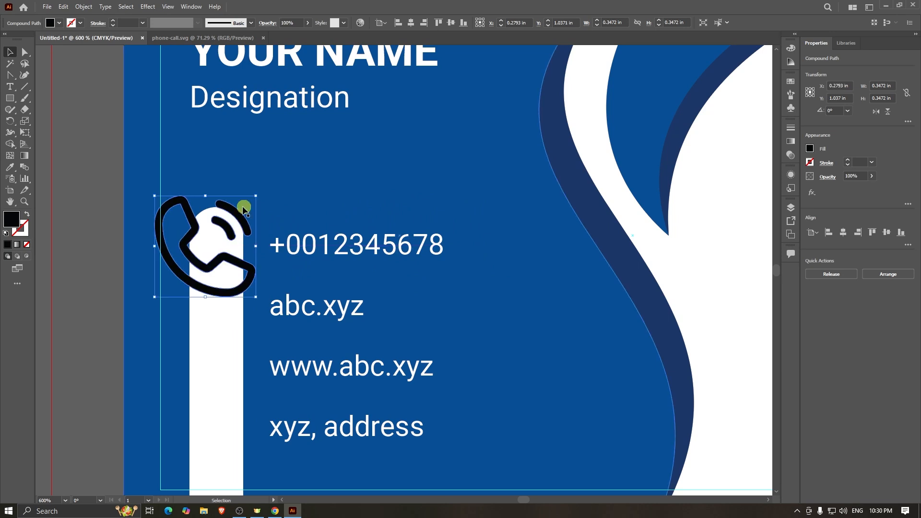
- Scale the phone icon down to about 0.084 in square and place it inside the white bar beside the phone number
mouse_move(256, 197)
mouse_down()
mouse_move(181, 242)
mouse_move(177, 273)
mouse_move(280, 200)
mouse_move(273, 198)
mouse_up()
scroll(171, 283, up, 2)
scroll(273, 213, down, 2)
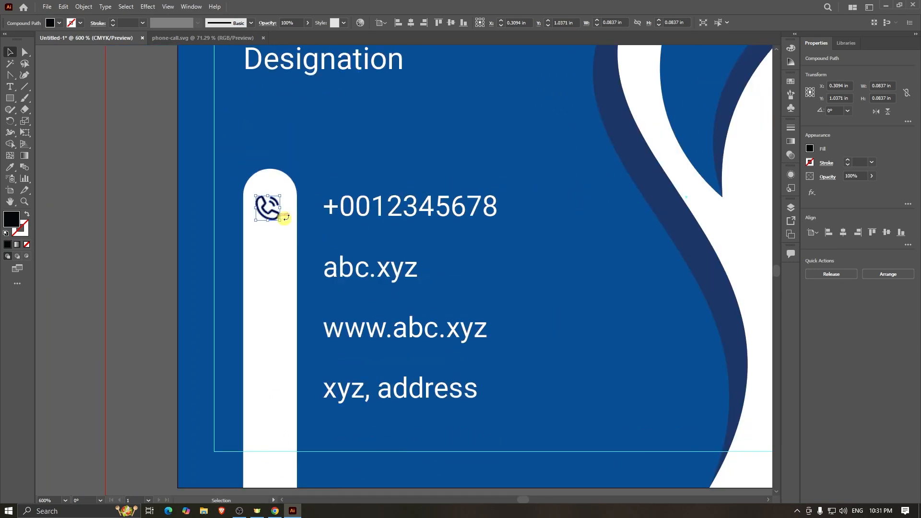
- Recolor the phone icon with the card's blue background color using the Eyedropper
scroll(313, 202, up, 2)
key(i)
click(390, 169)
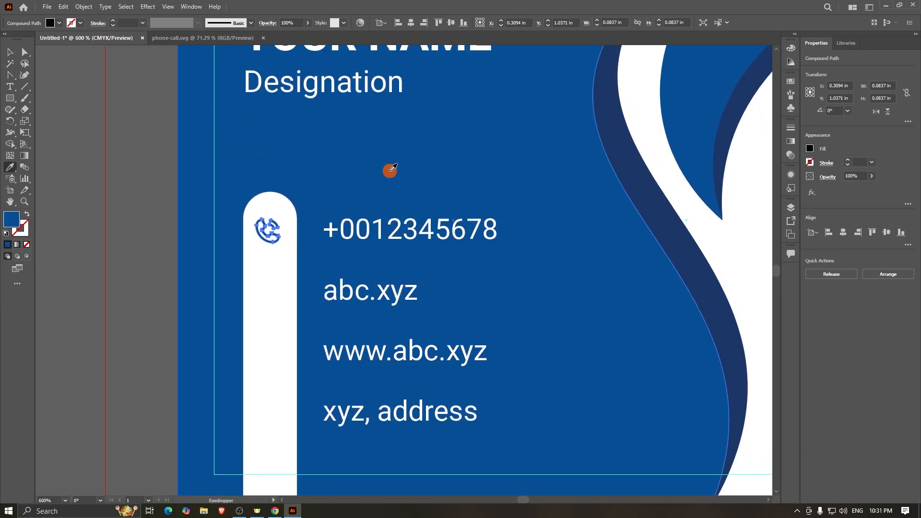
click(10, 52)
scroll(398, 266, down, 2)
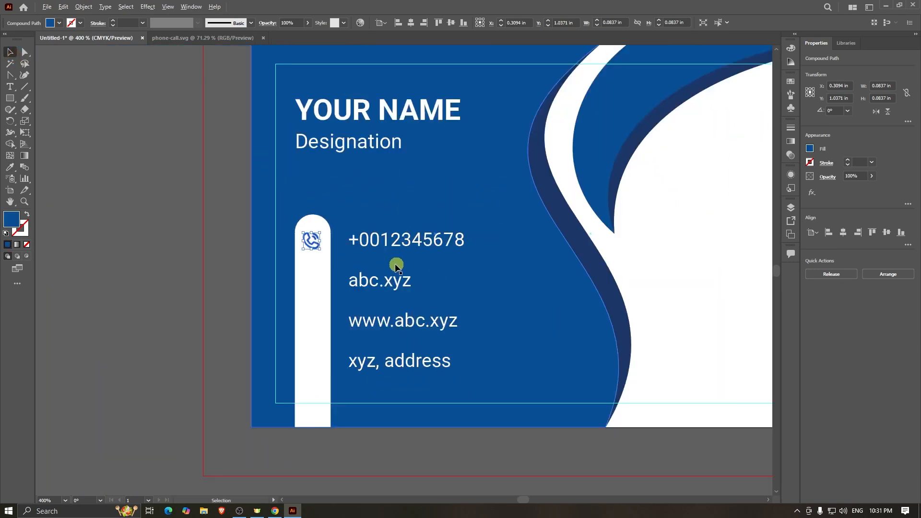
- Nudge the phone icon so it sits centered across the white bar and level with the phone number line
click(201, 273)
scroll(312, 240, up, 5)
drag(317, 242, 307, 238)
scroll(292, 282, down, 3)
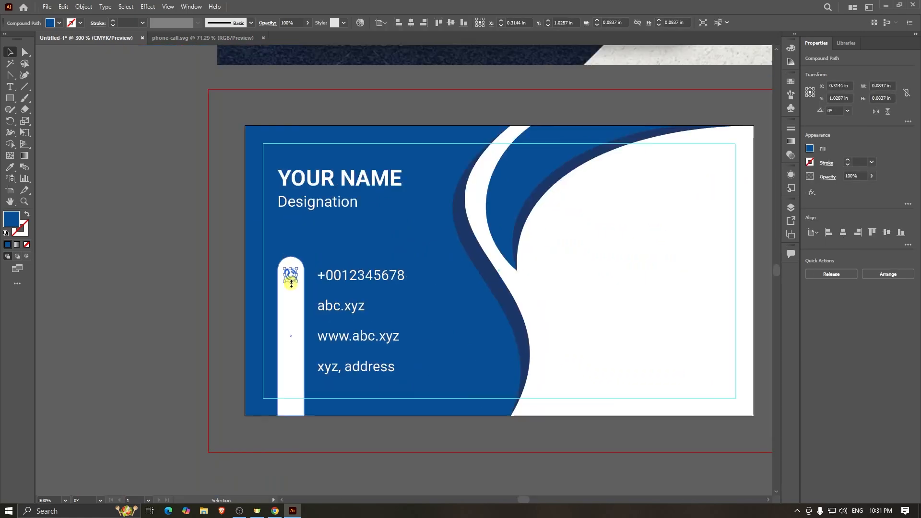
click(165, 303)
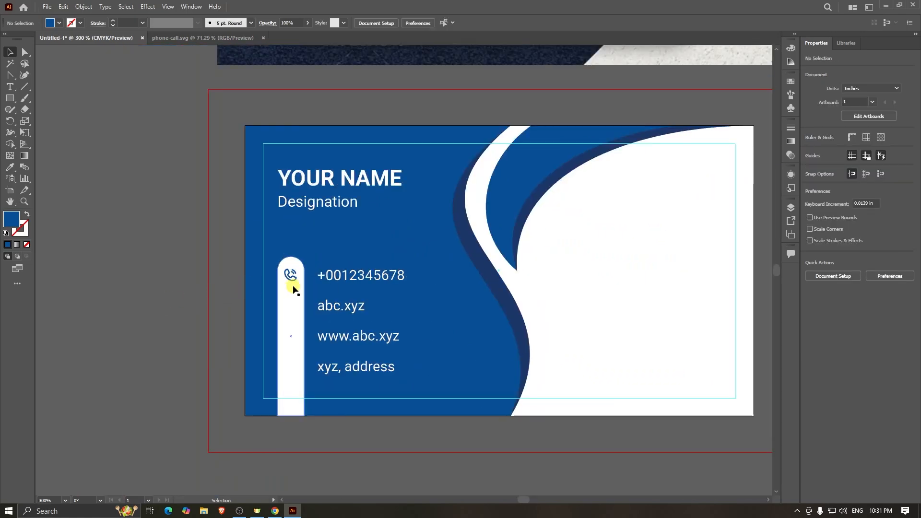
scroll(292, 278, up, 2)
click(299, 275)
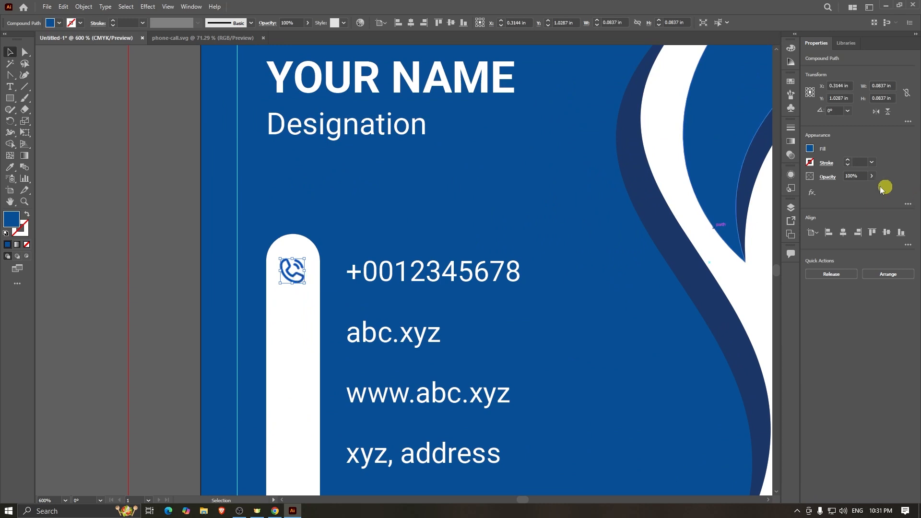
scroll(175, 268, down, 1)
click(126, 306)
scroll(167, 307, down, 2)
scroll(189, 302, up, 2)
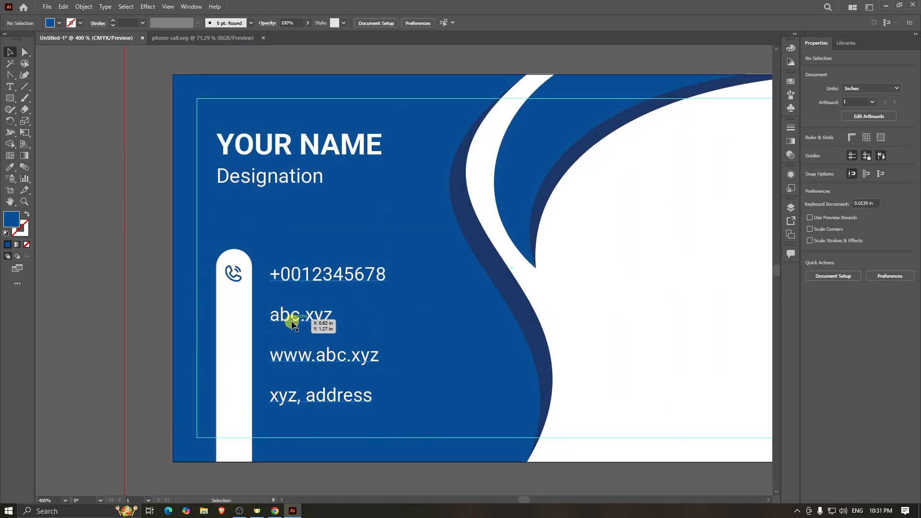
click(294, 324)
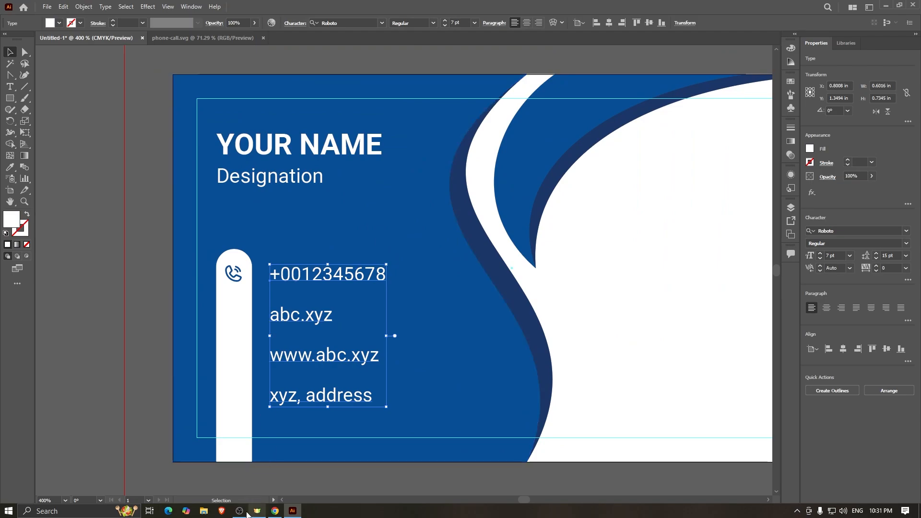
- Switch to the Phosphor Icons page in Chrome and search the icons for "email"
click(274, 511)
scroll(370, 319, up, 10)
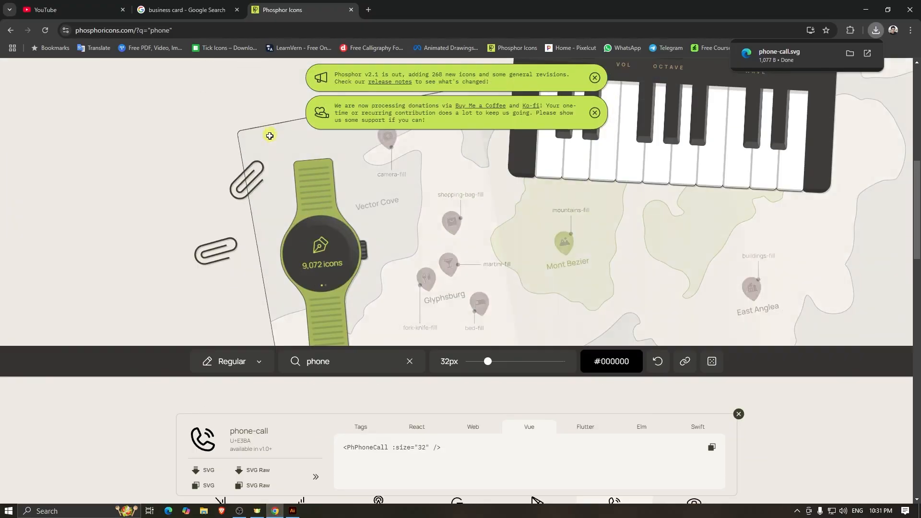
scroll(336, 284, down, 4)
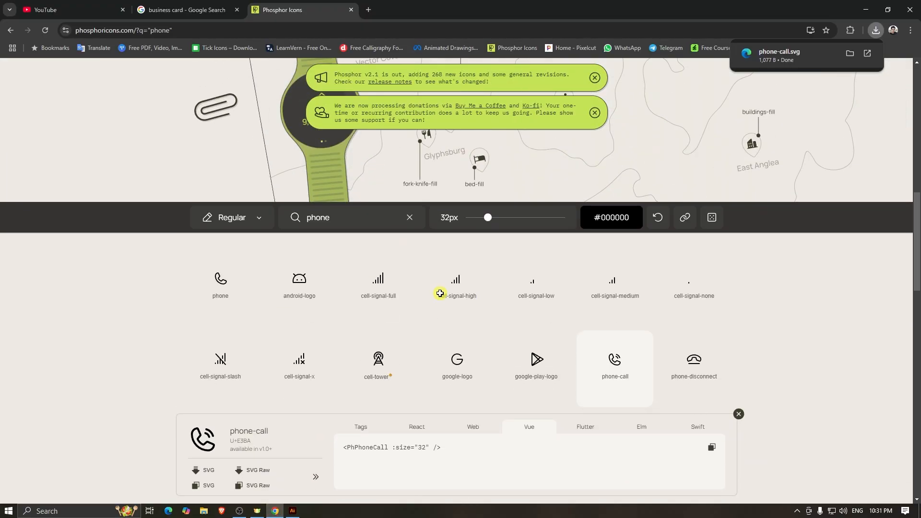
scroll(438, 292, up, 1)
scroll(344, 270, up, 5)
scroll(337, 262, down, 10)
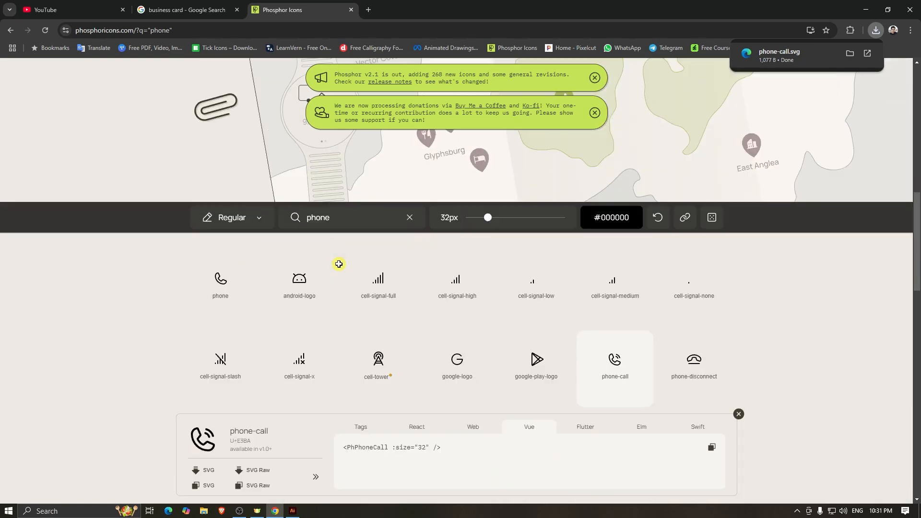
click(323, 214)
click(408, 216)
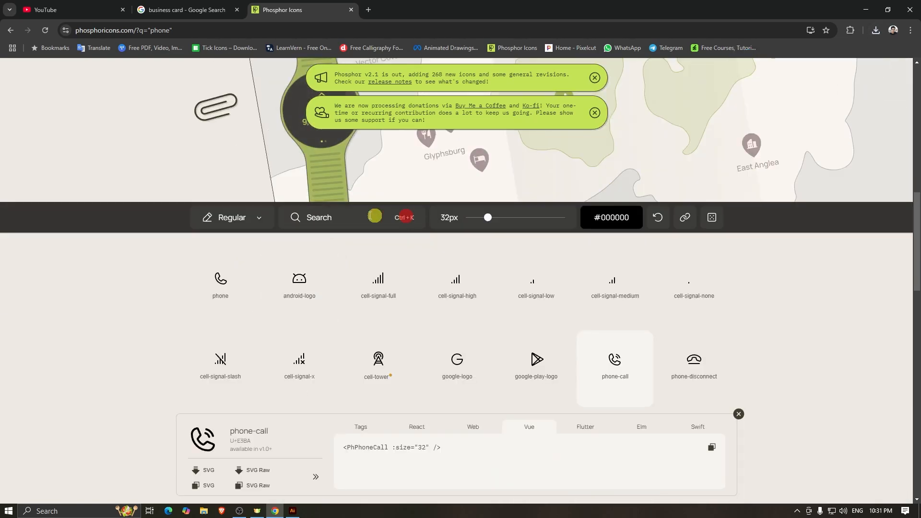
click(354, 216)
text(emai)
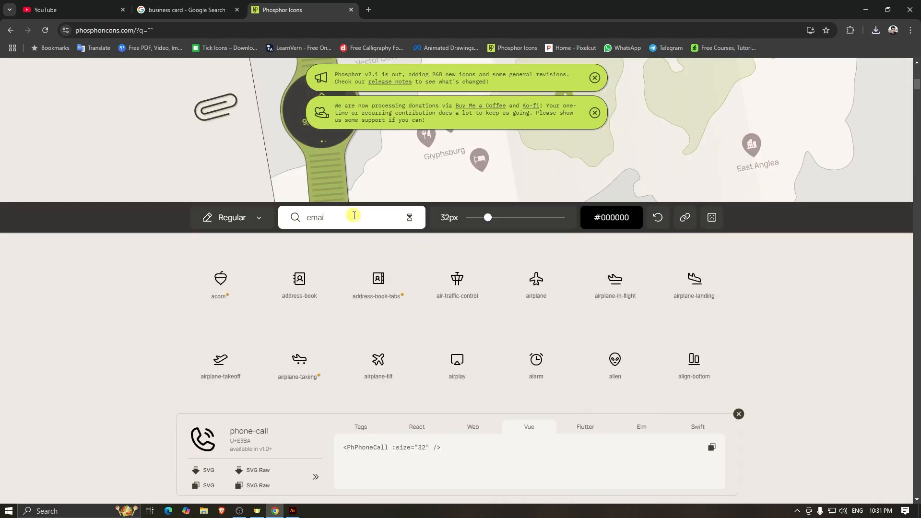
text(l)
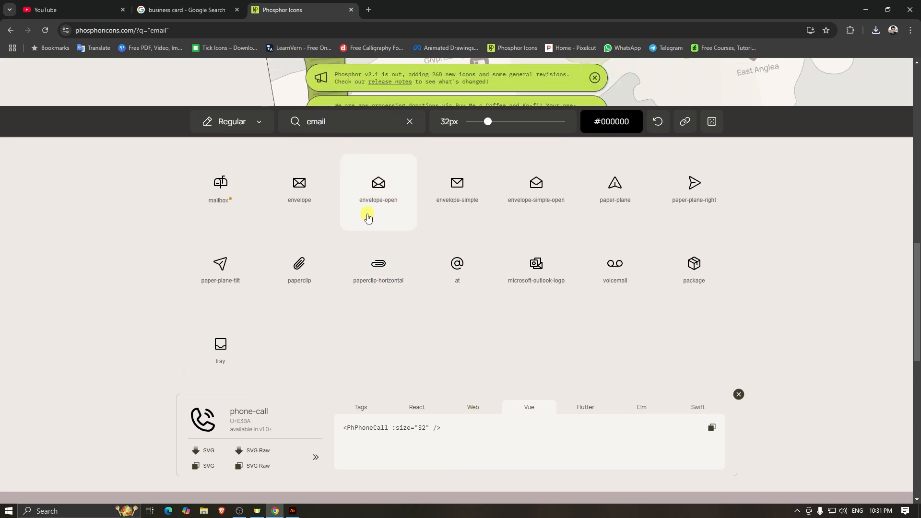
- Download the envelope icon as an SVG and open envelope.svg in Illustrator
click(298, 191)
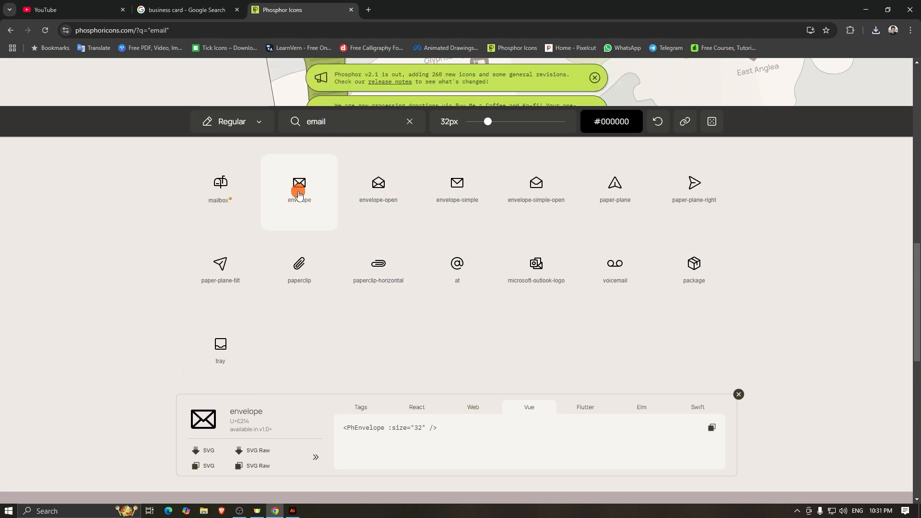
scroll(388, 259, down, 5)
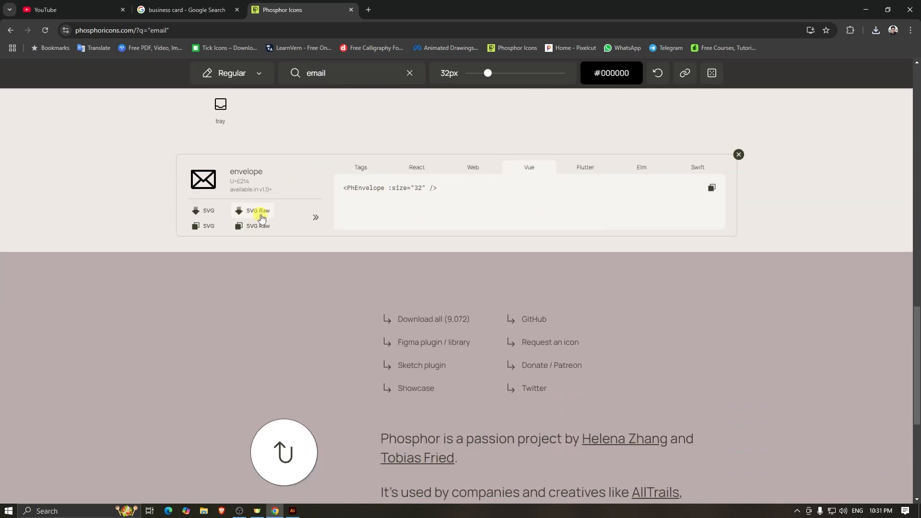
click(211, 212)
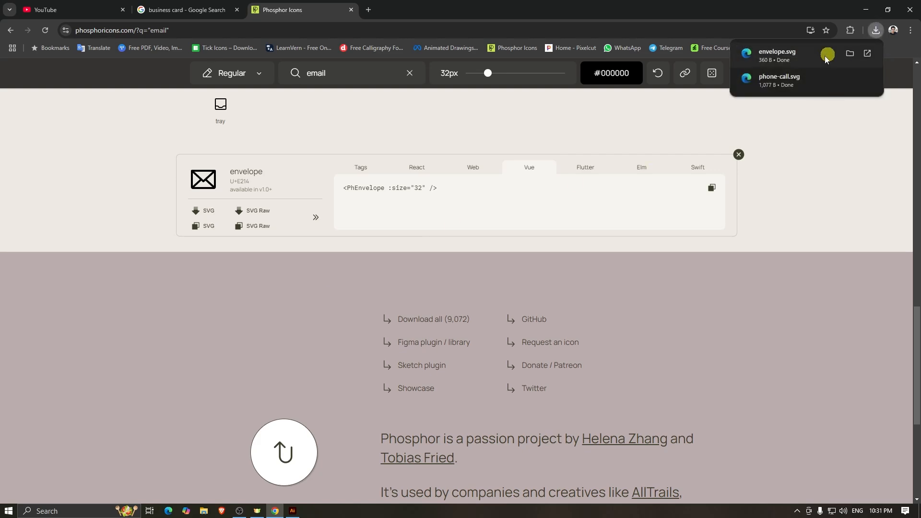
drag(801, 57, 747, 133)
drag(243, 514, 384, 255)
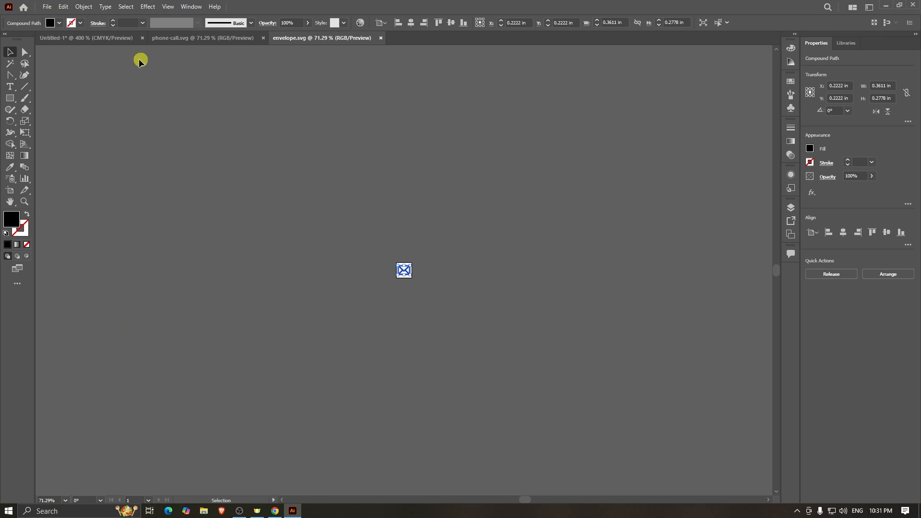
- Paste the envelope icon into the business card document and move it onto the white bar beside "abc.xyz"
click(110, 42)
click(238, 316)
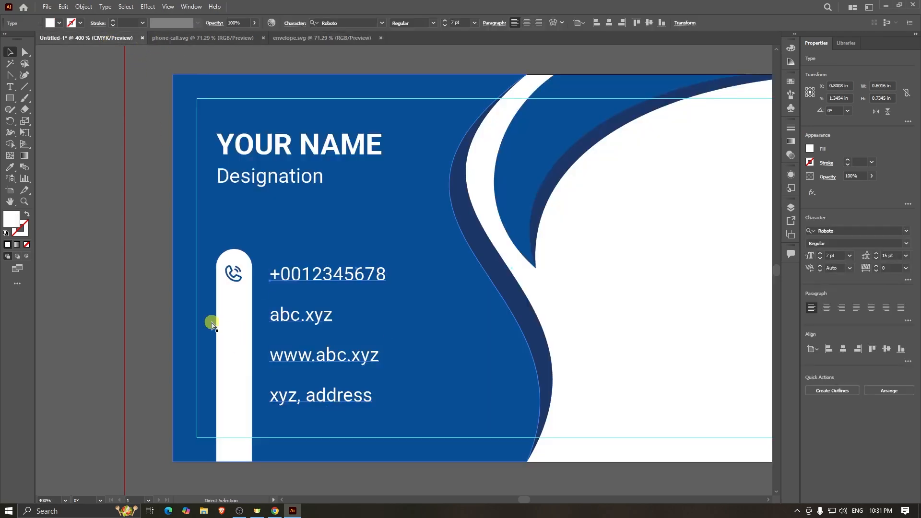
key(ctrl+v)
scroll(201, 288, up, 1)
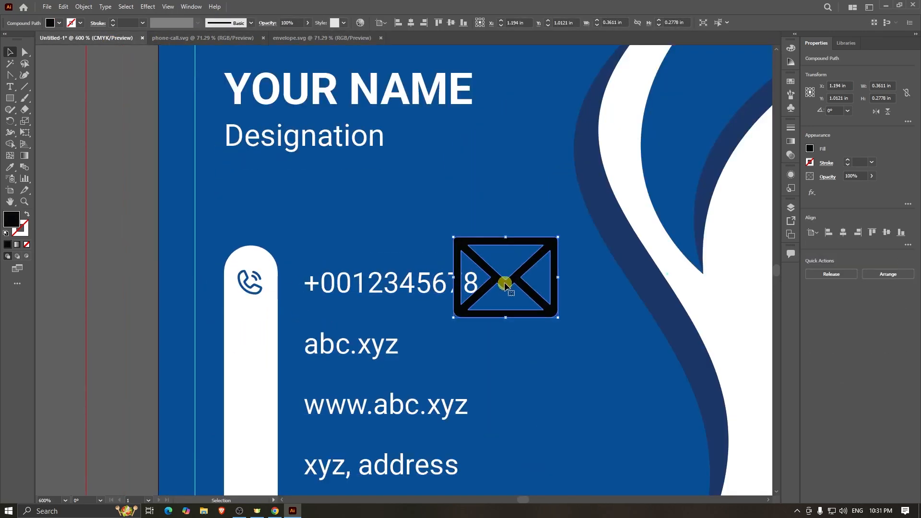
drag(505, 283, 239, 343)
- Scale the envelope icon down to about 0.096 x 0.074 in and fit it inside the white bar below the phone icon
drag(241, 298, 272, 323)
scroll(238, 367, up, 2)
scroll(289, 304, down, 2)
scroll(288, 304, down, 1)
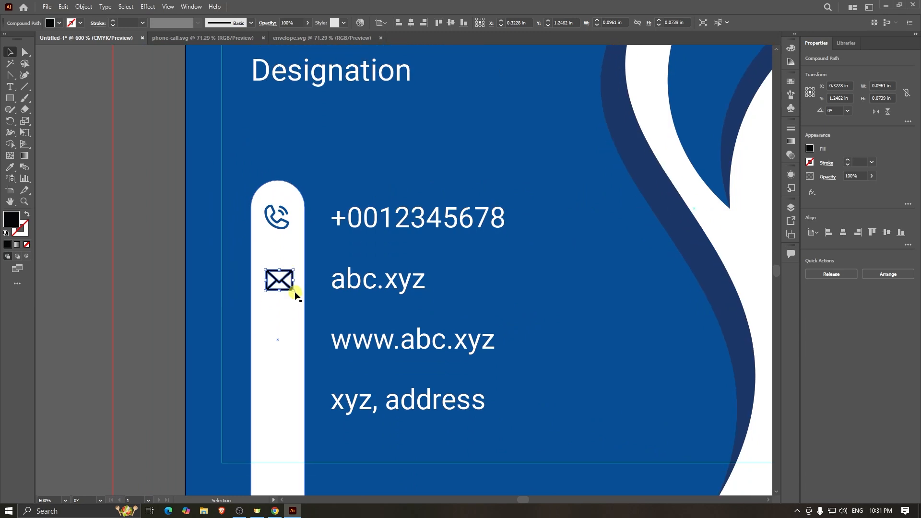
- Recolor the envelope icon with the card's blue background color using the Eyedropper, and deselect it
scroll(280, 287, up, 1)
key(i)
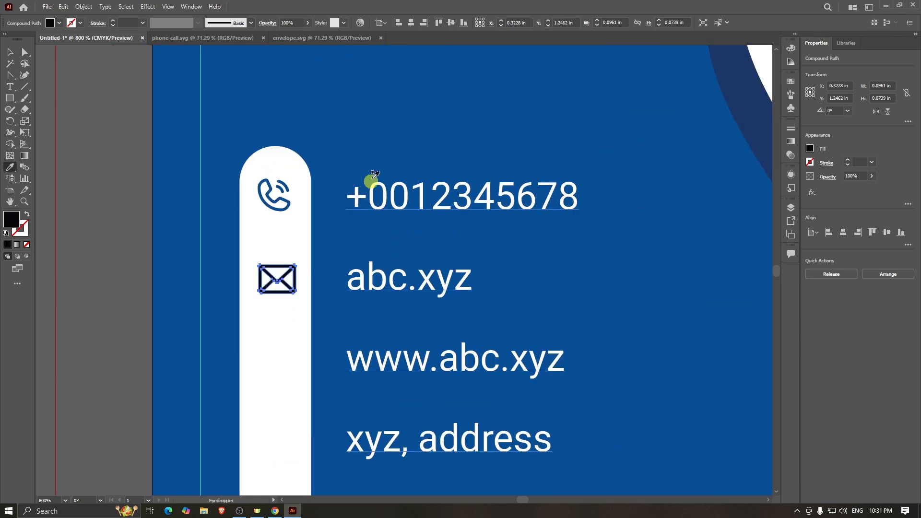
click(380, 155)
scroll(271, 206, down, 2)
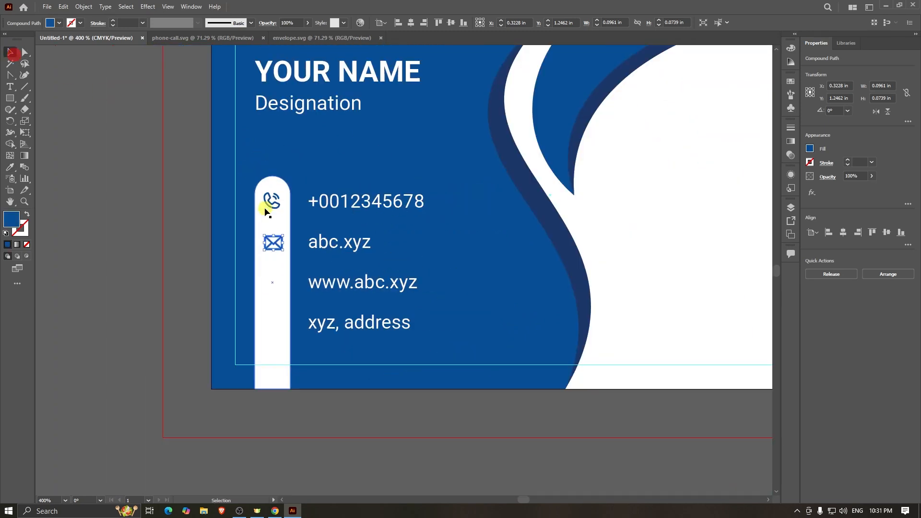
click(161, 260)
scroll(162, 265, up, 5)
scroll(216, 263, down, 3)
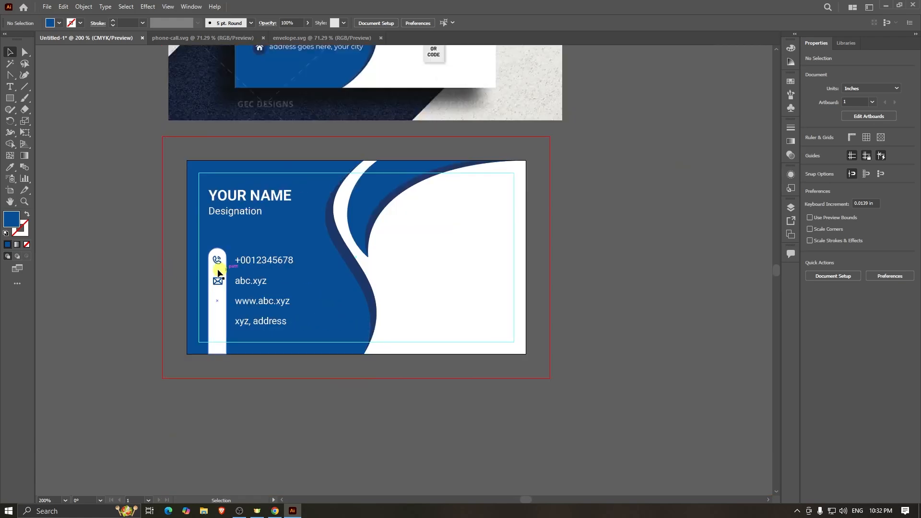
scroll(220, 292, up, 3)
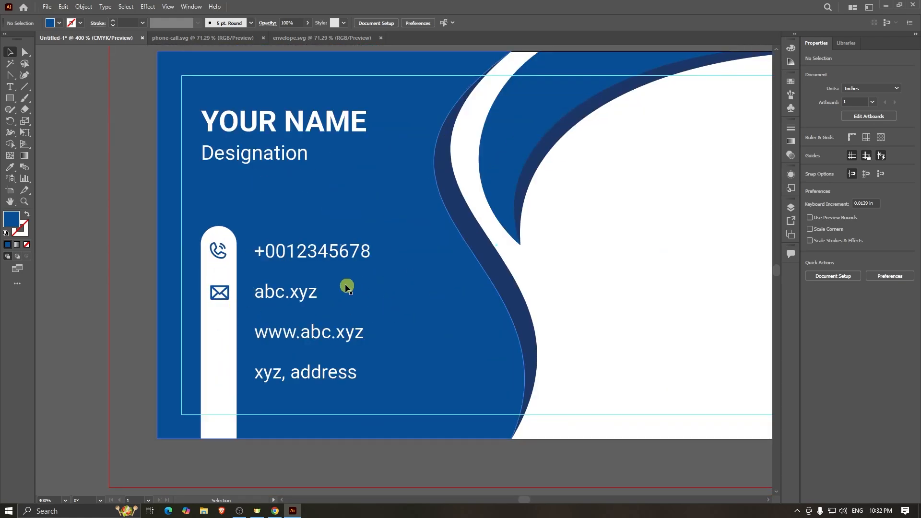
- Switch back to the Phosphor Icons page in Chrome and search the icons for "web"
click(274, 511)
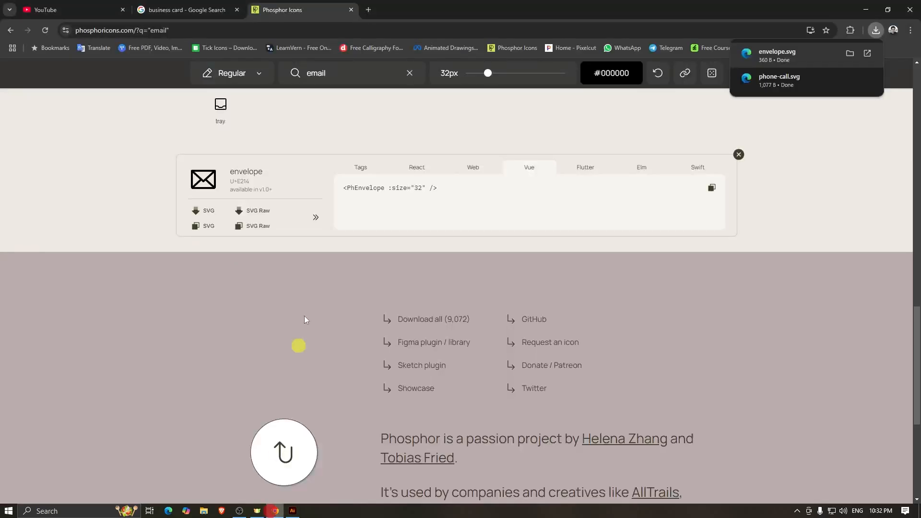
scroll(290, 435, down, 1)
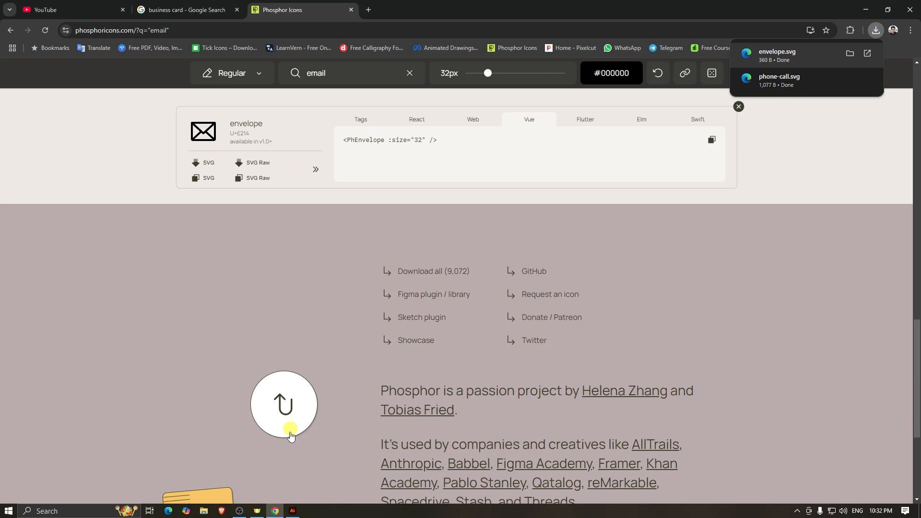
click(280, 512)
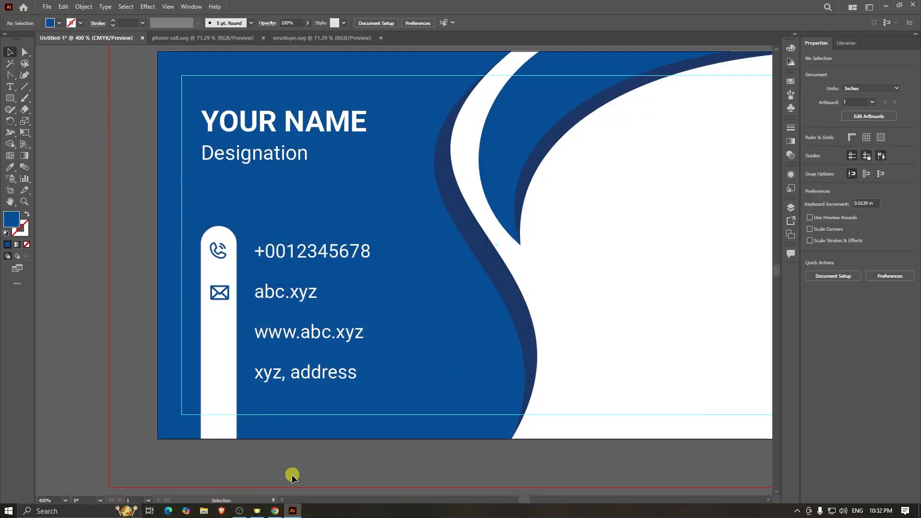
click(275, 512)
scroll(308, 158, up, 10)
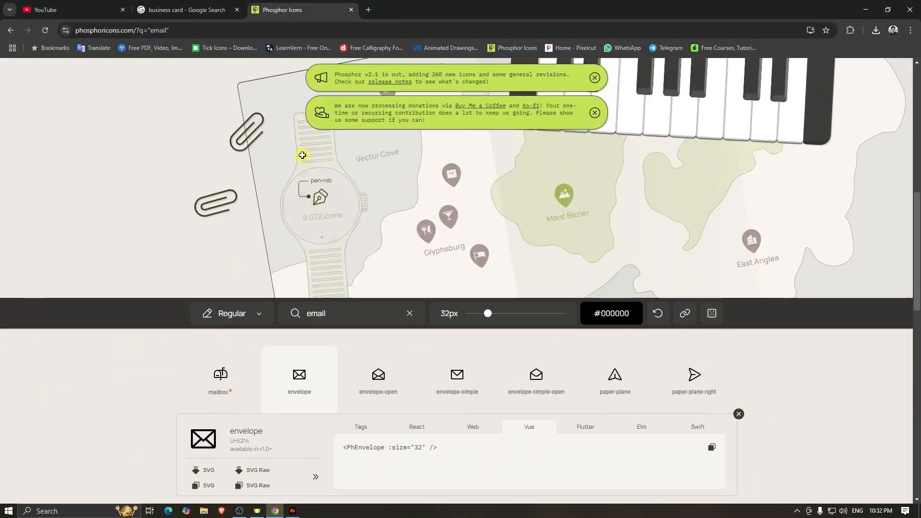
scroll(305, 163, up, 3)
scroll(309, 162, down, 12)
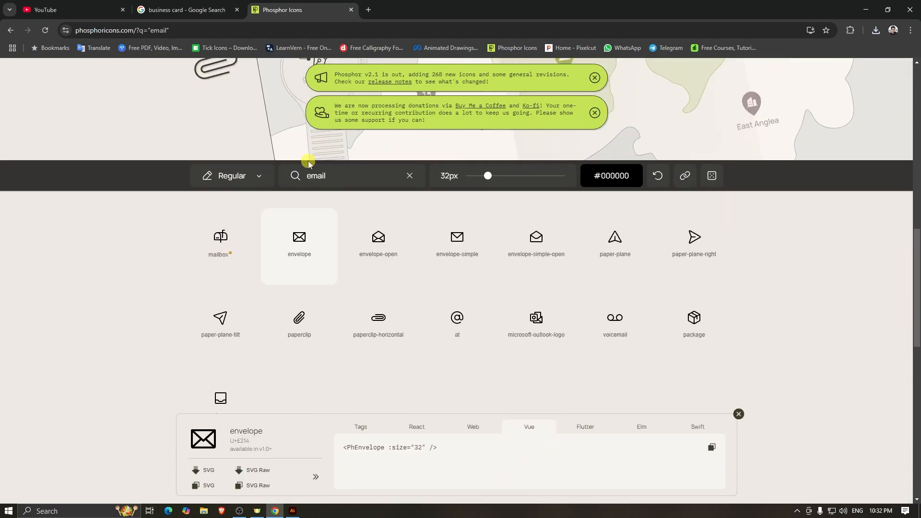
click(314, 165)
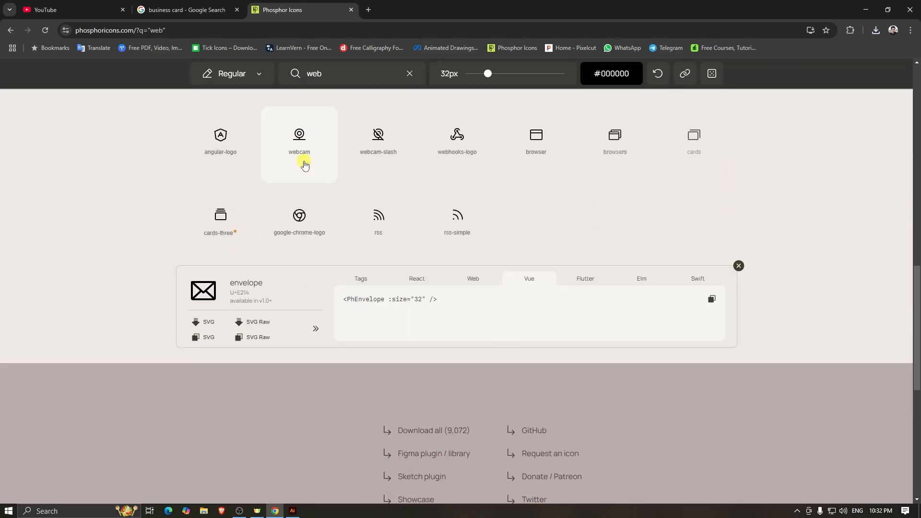
scroll(409, 222, up, 2)
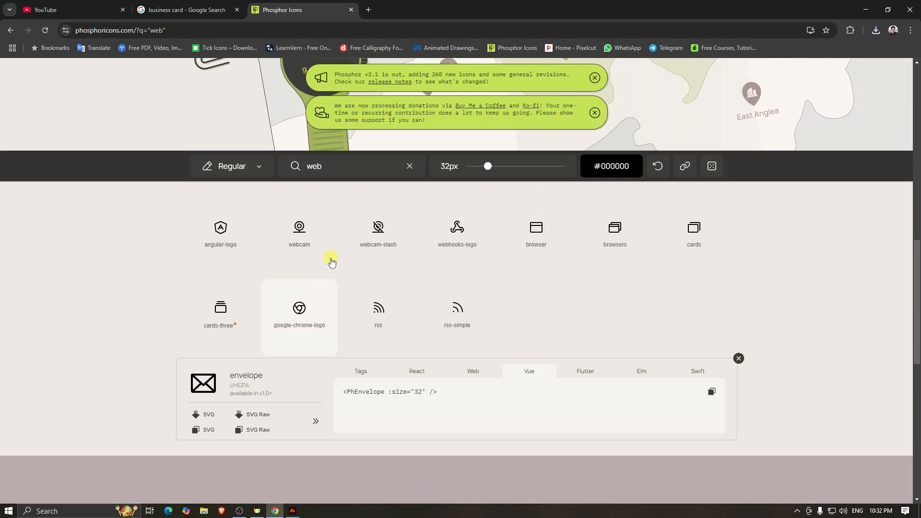
- Replace the icon search term with "globe" and run the search
scroll(331, 262, up, 1)
click(328, 218)
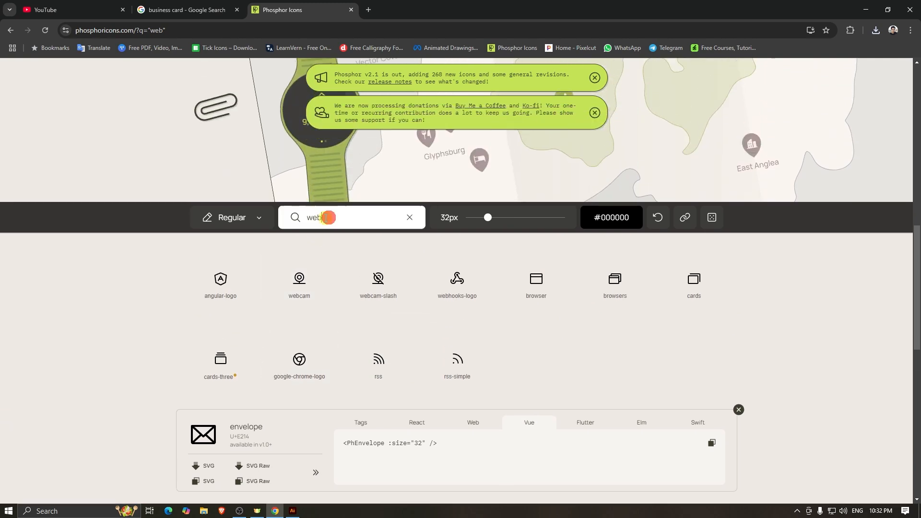
key(BackSpace)
text(glo)
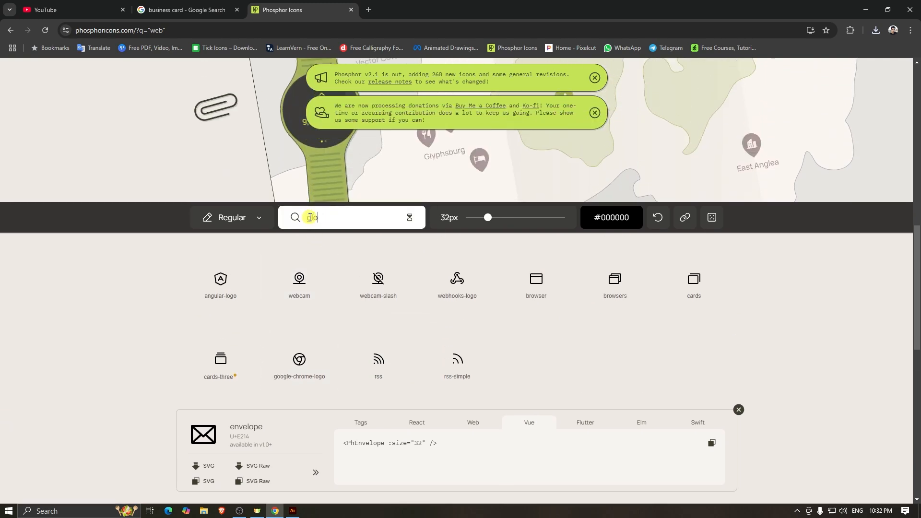
text(be)
key(Return)
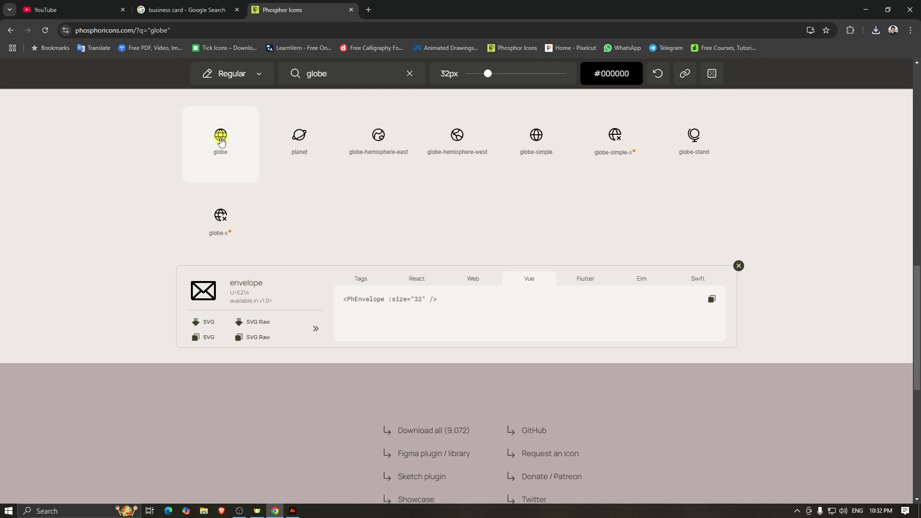
- Select the plain globe icon from the results and download it as an SVG
click(221, 139)
scroll(551, 255, down, 2)
scroll(324, 249, up, 3)
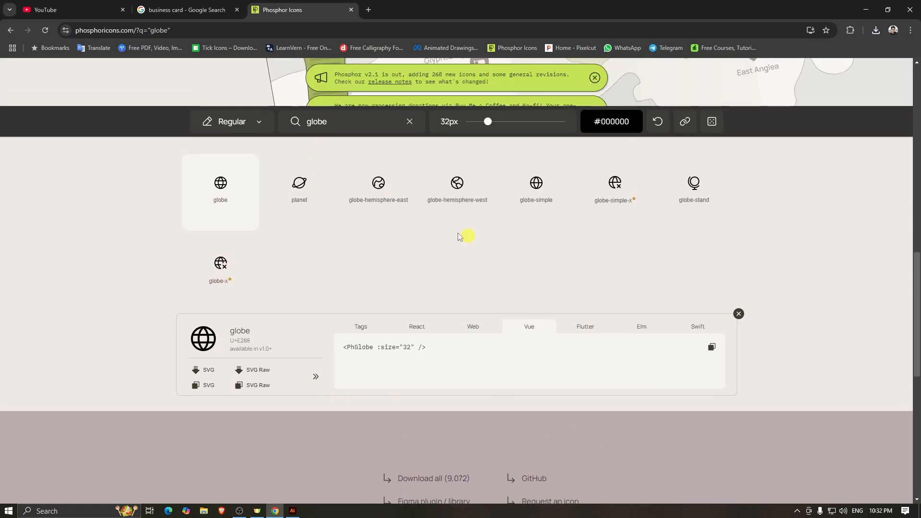
scroll(263, 253, down, 5)
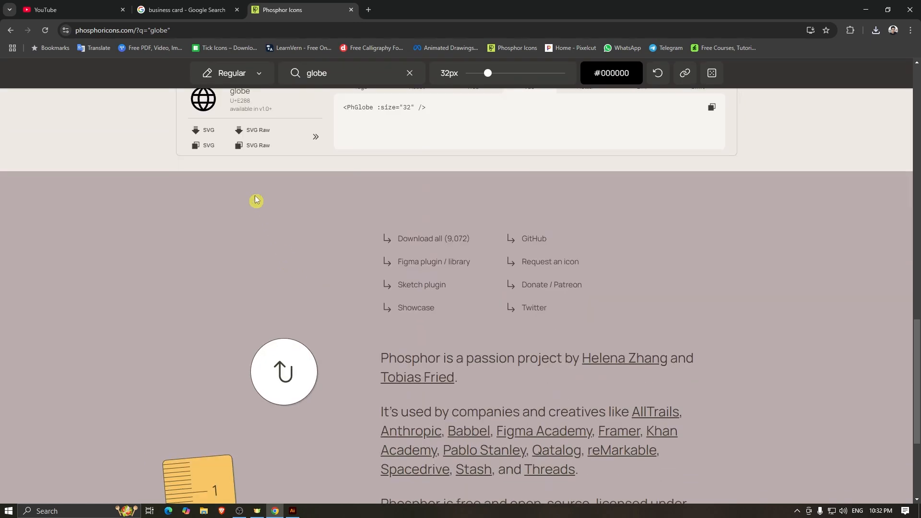
click(217, 135)
- Open the downloaded globe.svg in Illustrator and copy the globe artwork
drag(793, 53, 214, 429)
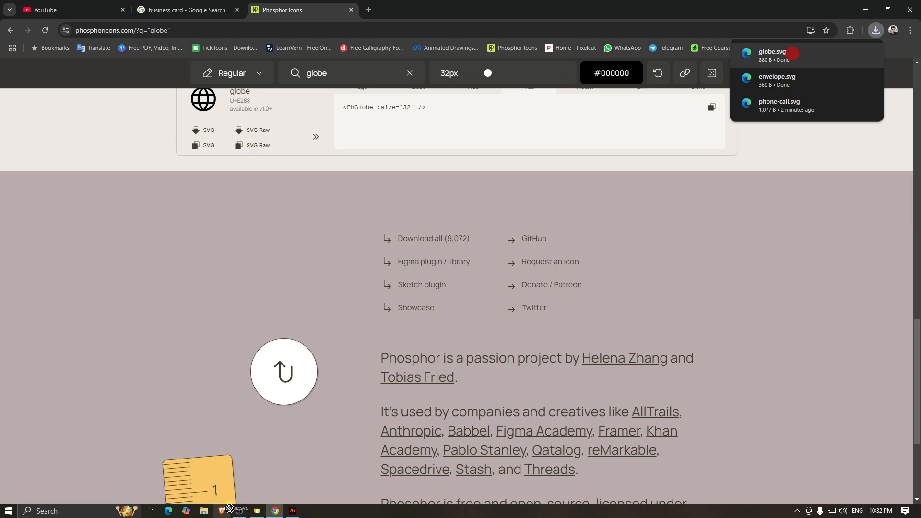
drag(292, 515, 292, 515)
drag(228, 374, 262, 330)
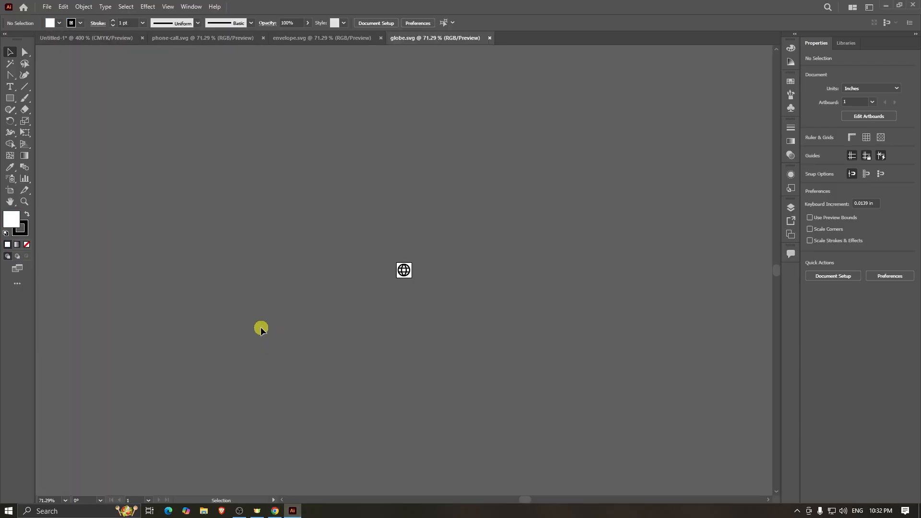
drag(364, 257, 438, 300)
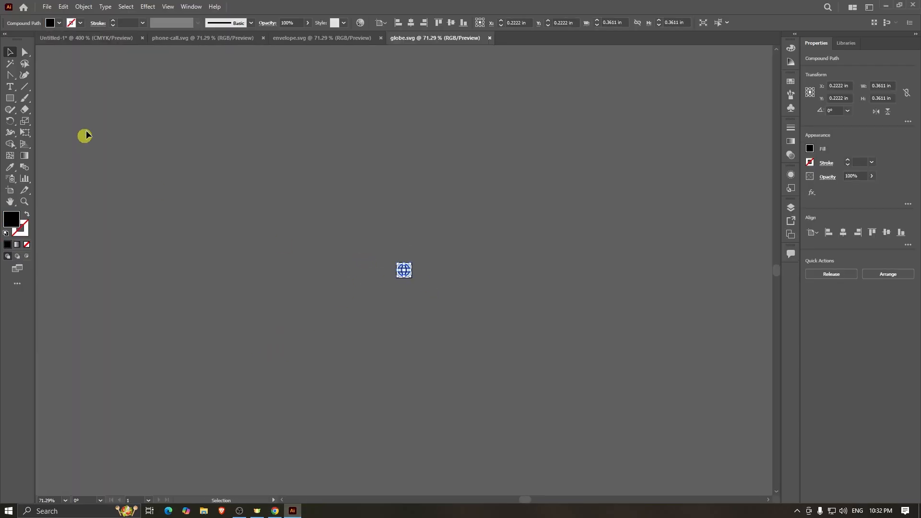
drag(80, 43, 217, 343)
scroll(209, 341, up, 1)
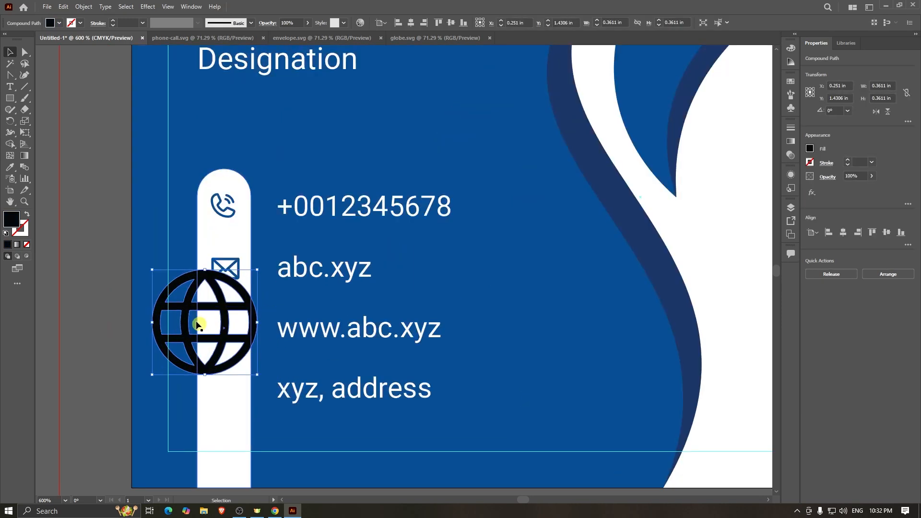
drag(150, 268, 231, 334)
- Recolor the globe icon with the card's blue background color using the Eyedropper, and return to the Selection tool
key(i)
click(295, 151)
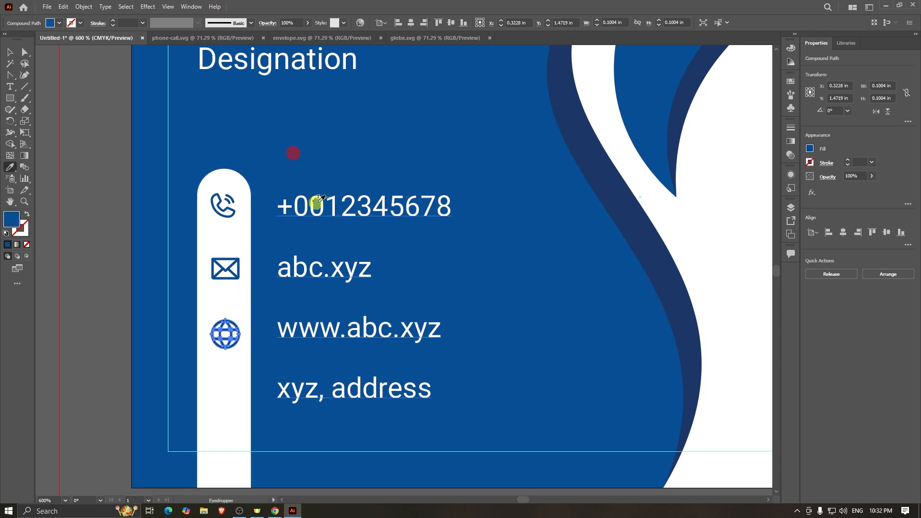
click(11, 54)
scroll(401, 314, down, 1)
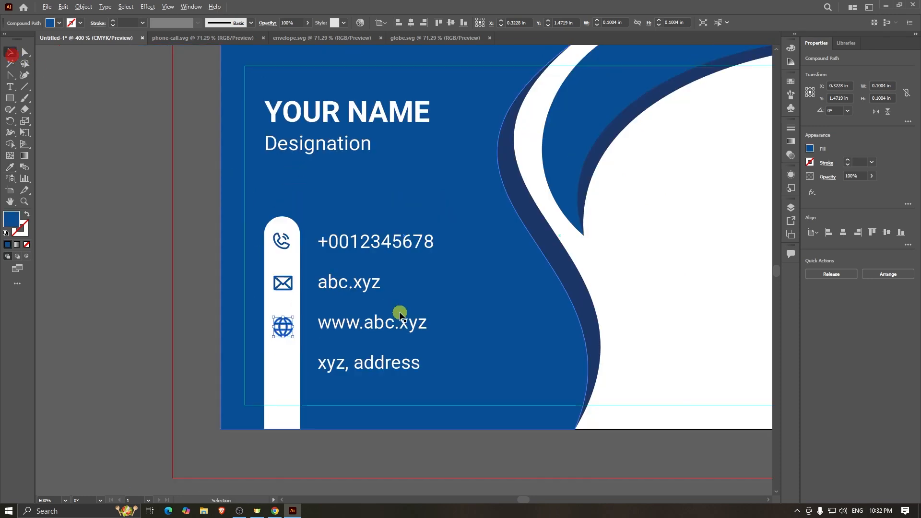
- Switch back to the Phosphor Icons page in Chrome and search the icons for "location"
click(275, 511)
scroll(315, 187, up, 7)
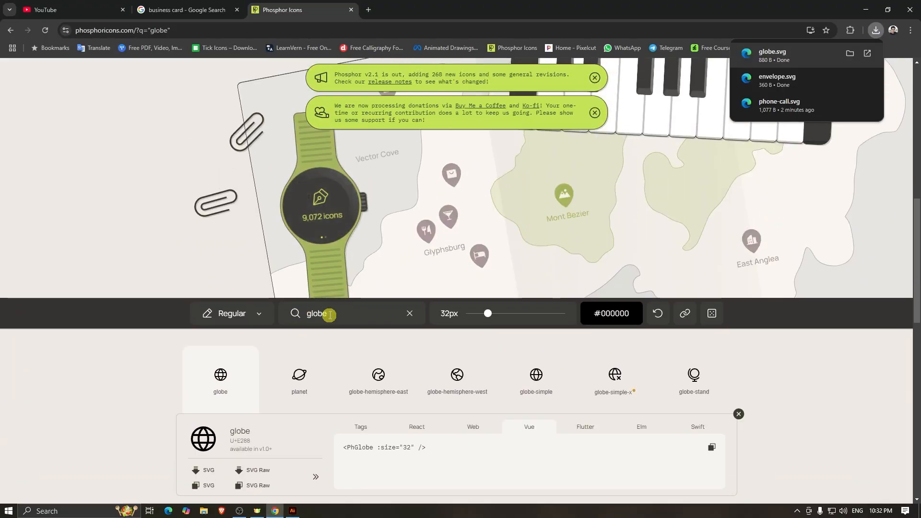
drag(330, 315, 308, 314)
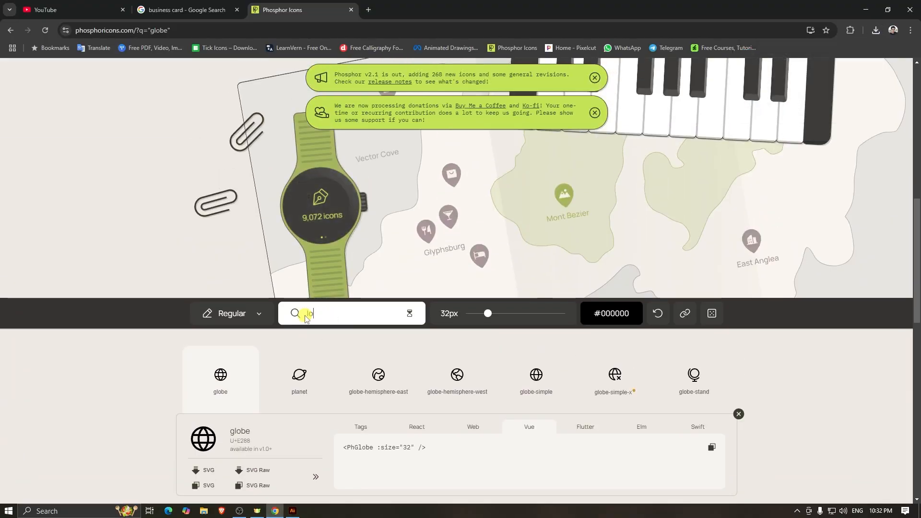
text(location)
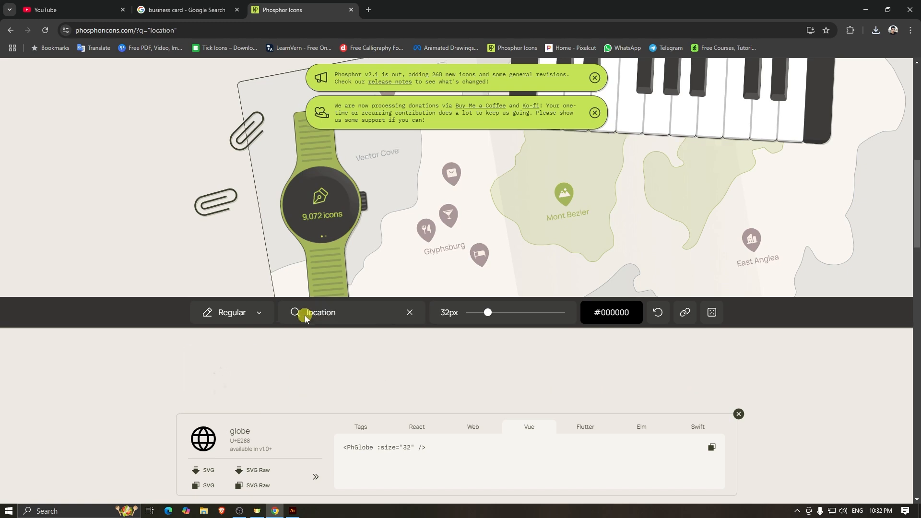
- Find the map-pin icon among the location results and download it as an SVG
scroll(357, 232, up, 1)
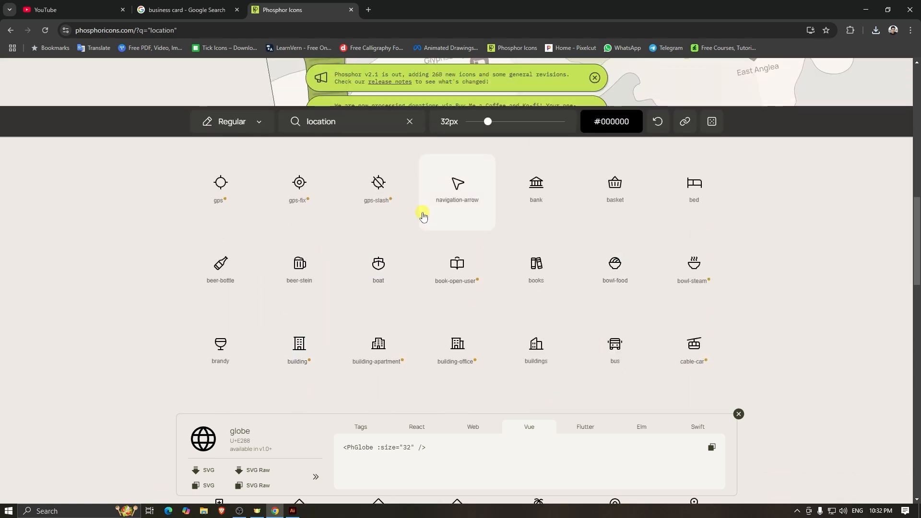
scroll(358, 272, down, 5)
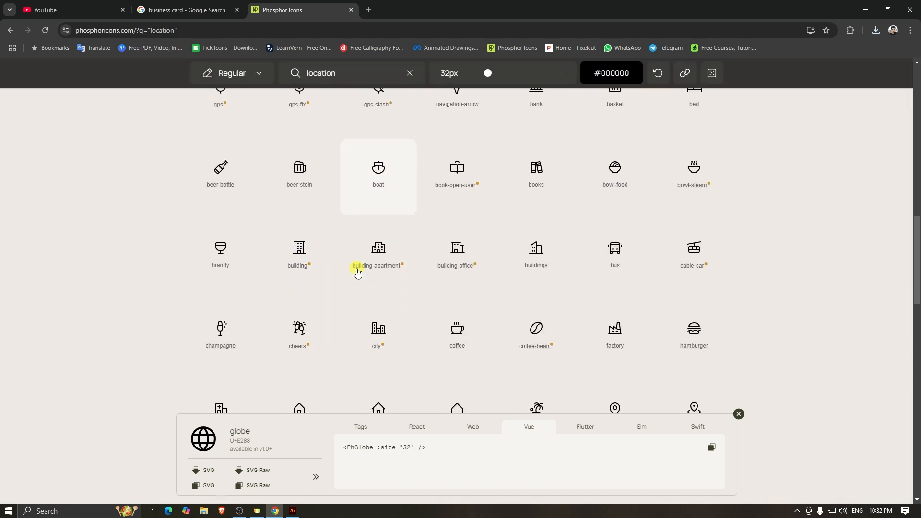
scroll(358, 272, down, 2)
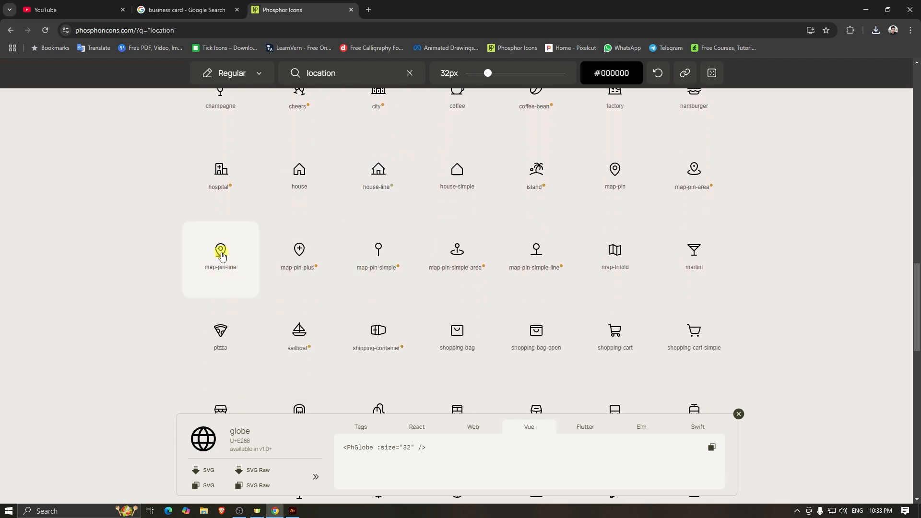
click(221, 255)
scroll(501, 250, down, 1)
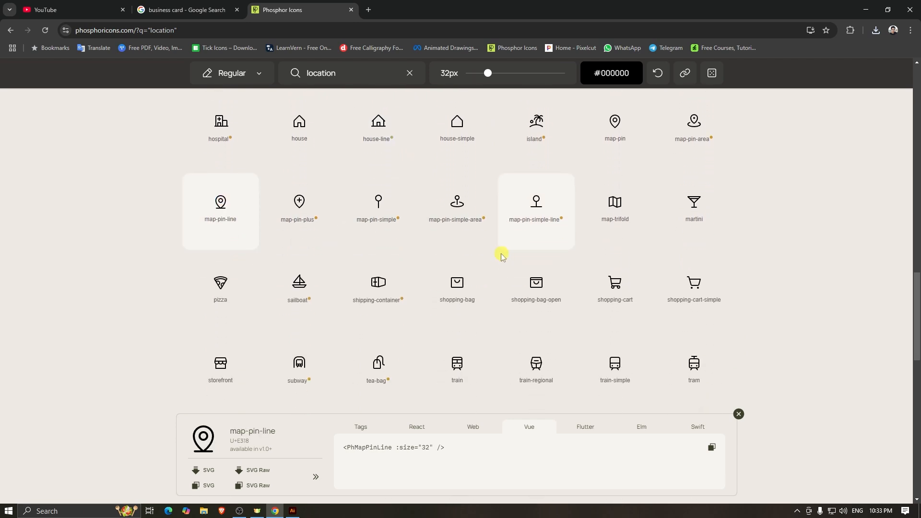
click(606, 133)
scroll(236, 284, down, 3)
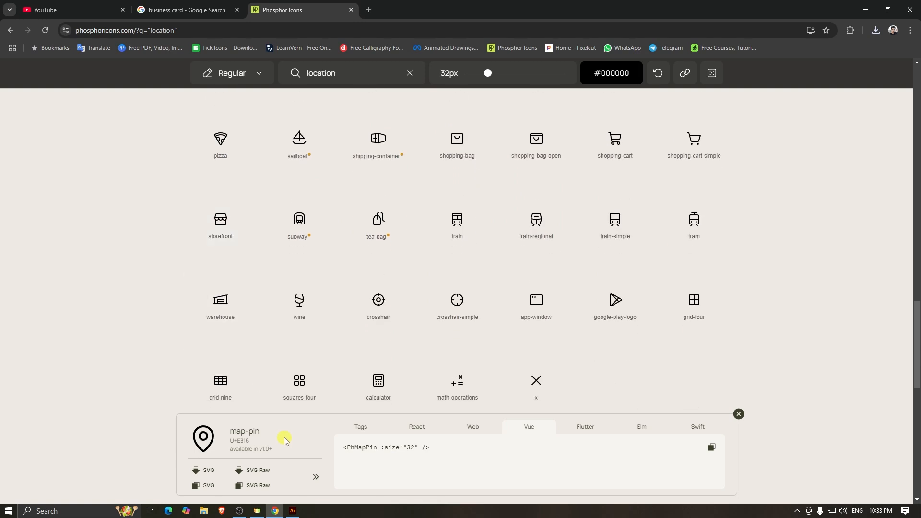
click(207, 475)
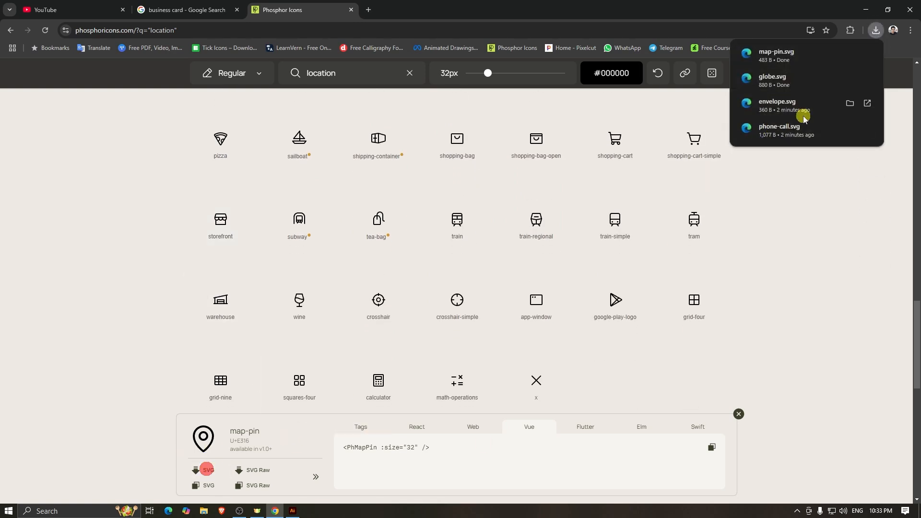
- Open the downloaded map-pin.svg in Illustrator and copy the pin artwork
drag(805, 57, 687, 171)
drag(203, 504, 325, 266)
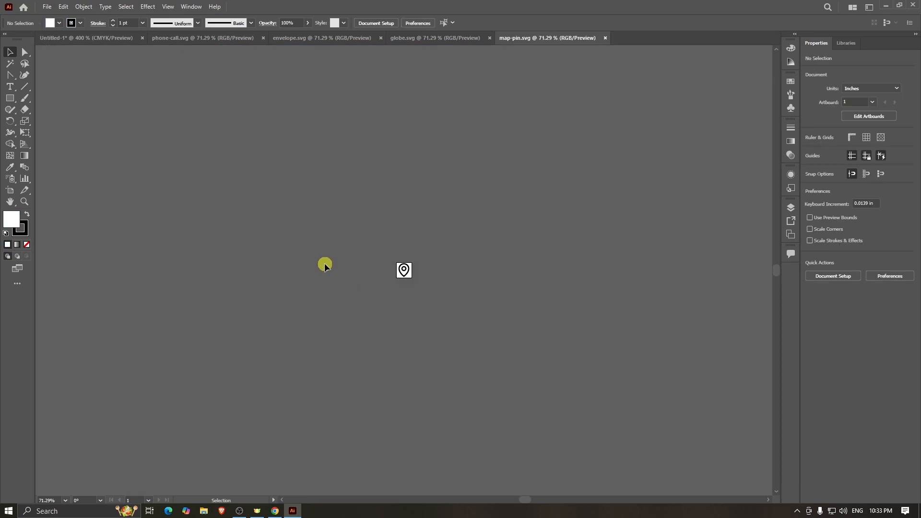
drag(358, 225, 456, 306)
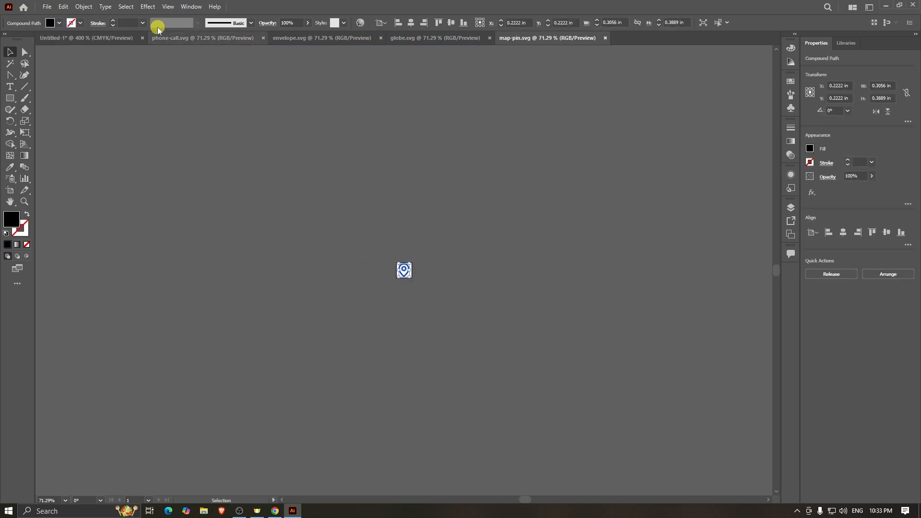
- Paste the map pin into the business card, scale it to about 0.065 x 0.082 in, and place it on the white bar beside "xyz, address"
click(79, 38)
scroll(416, 370, down, 1)
click(399, 417)
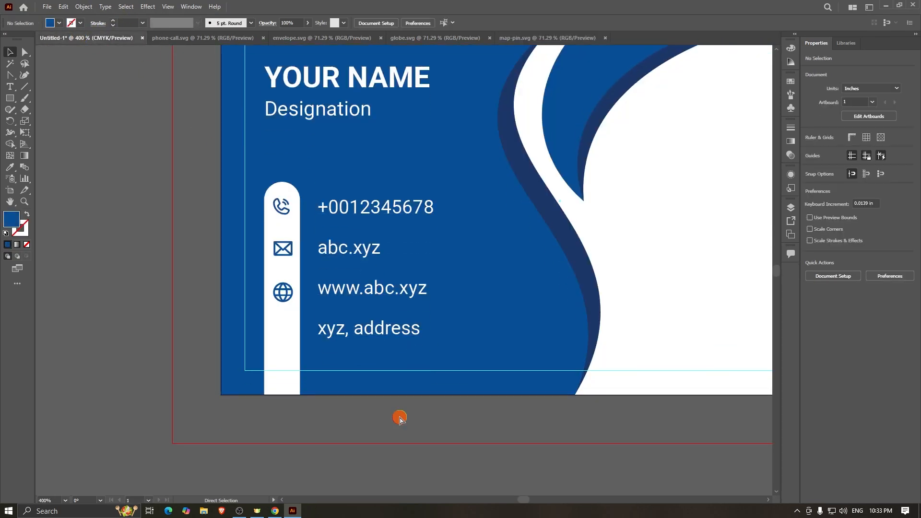
key(ctrl+v)
scroll(331, 326, up, 2)
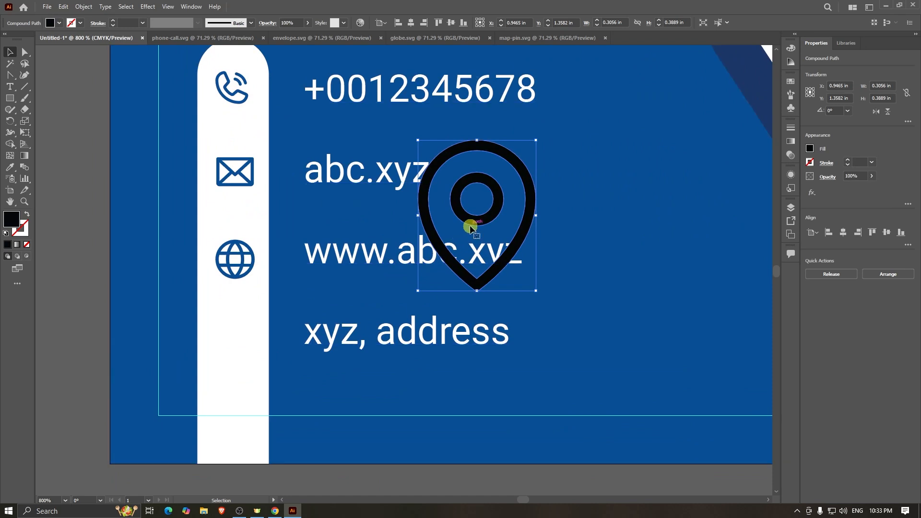
drag(472, 222, 215, 318)
drag(234, 243, 238, 338)
- Scale the globe icon on the white bar down to about 0.087 x 0.087 in
scroll(274, 341, down, 1)
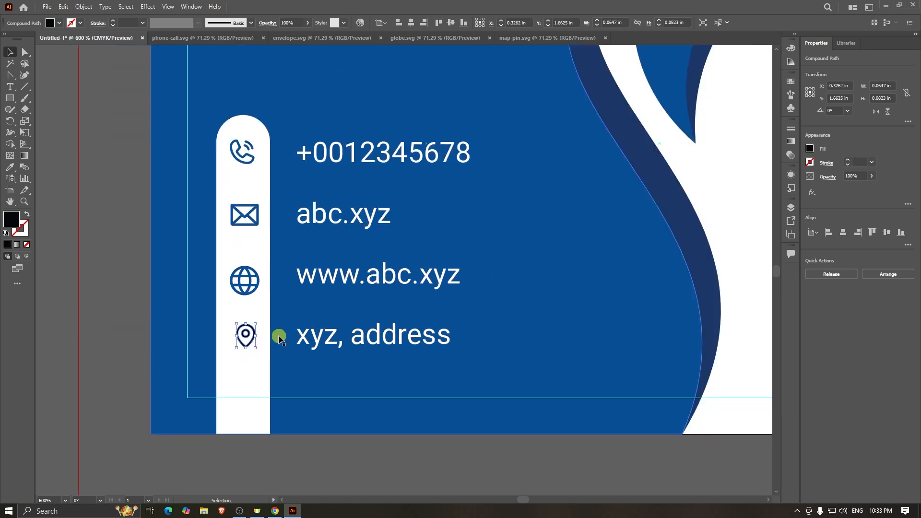
click(160, 253)
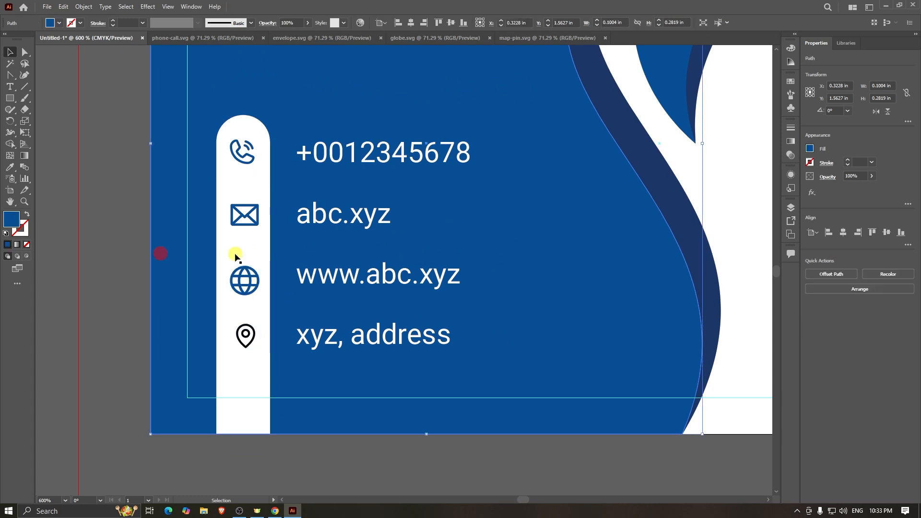
click(249, 274)
scroll(248, 275, up, 2)
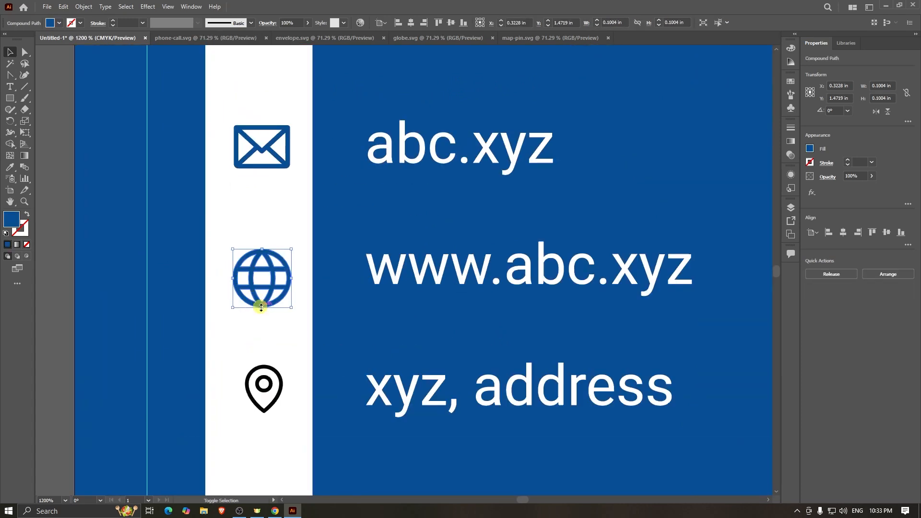
drag(262, 308, 267, 301)
scroll(266, 301, down, 2)
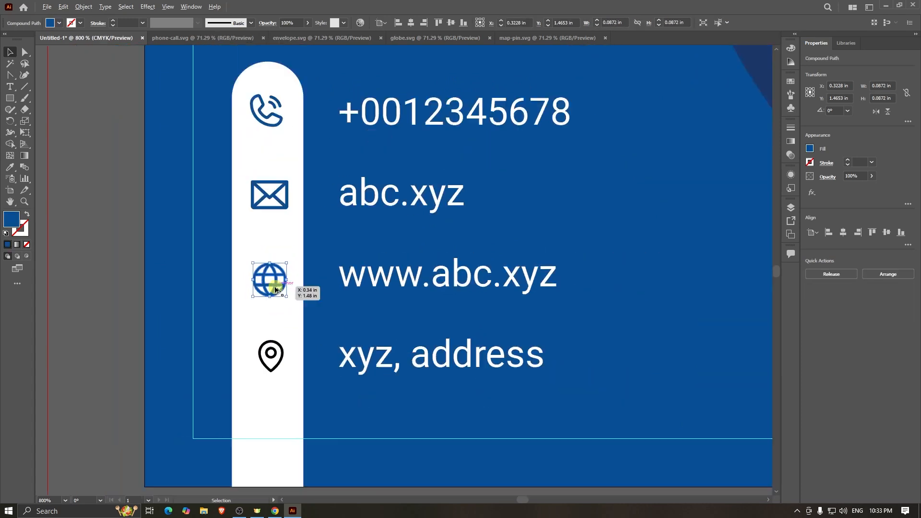
key(Up)
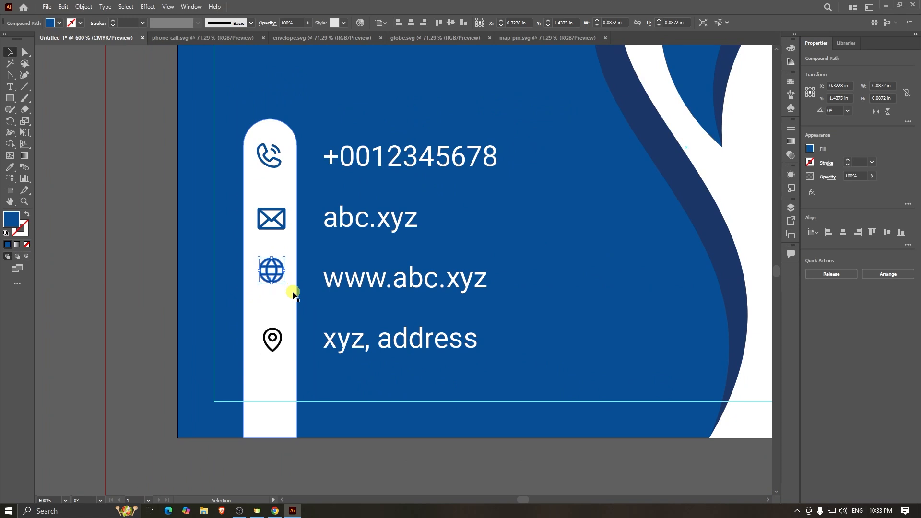
- Recolor the map pin icon with the card's blue background color using the Eyedropper
click(279, 332)
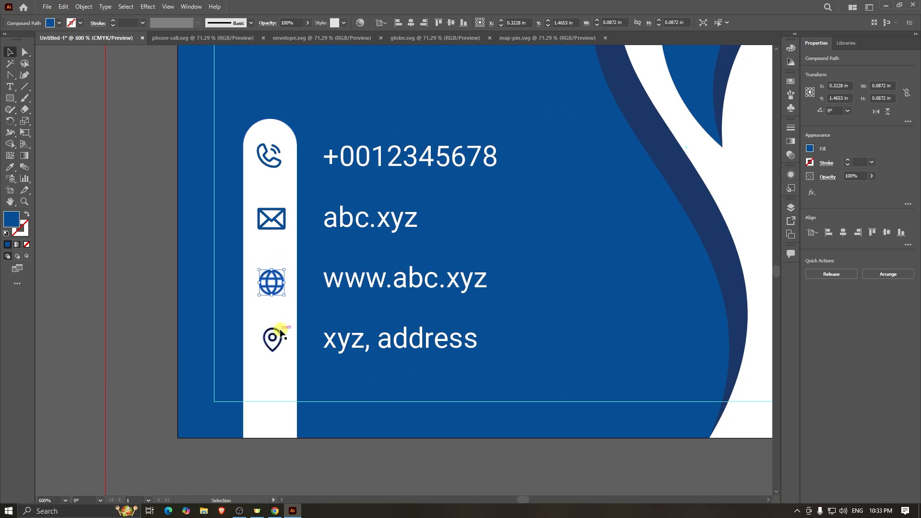
key(i)
click(350, 97)
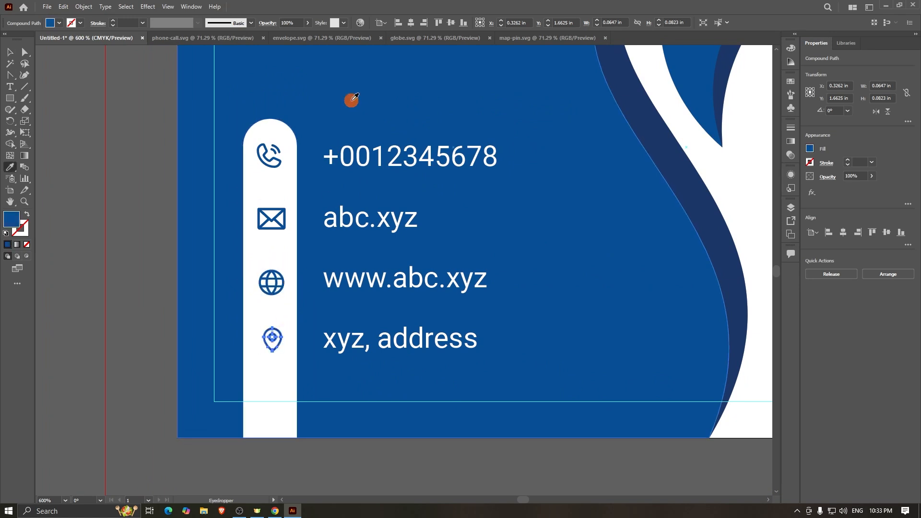
scroll(336, 226, down, 1)
scroll(335, 225, down, 2)
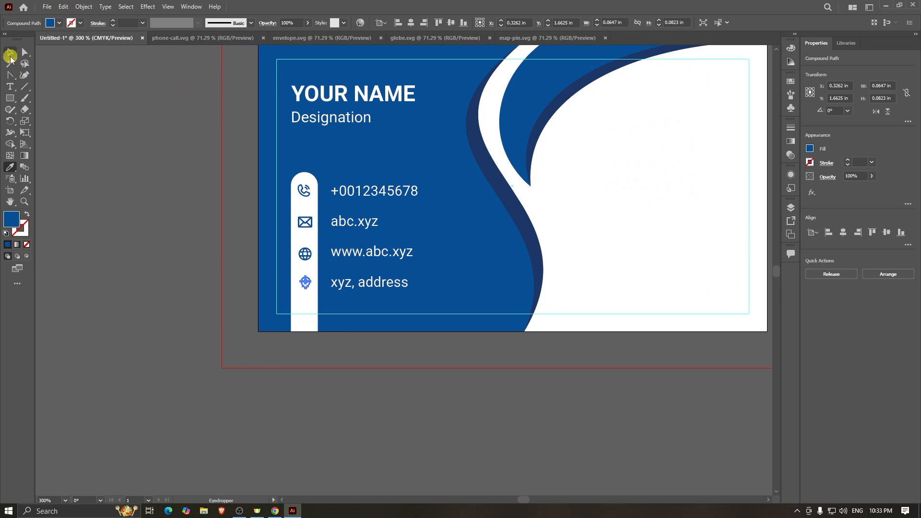
- Scale the phone and envelope icons down slightly together on the white bar, and deselect them
click(142, 178)
scroll(311, 219, up, 2)
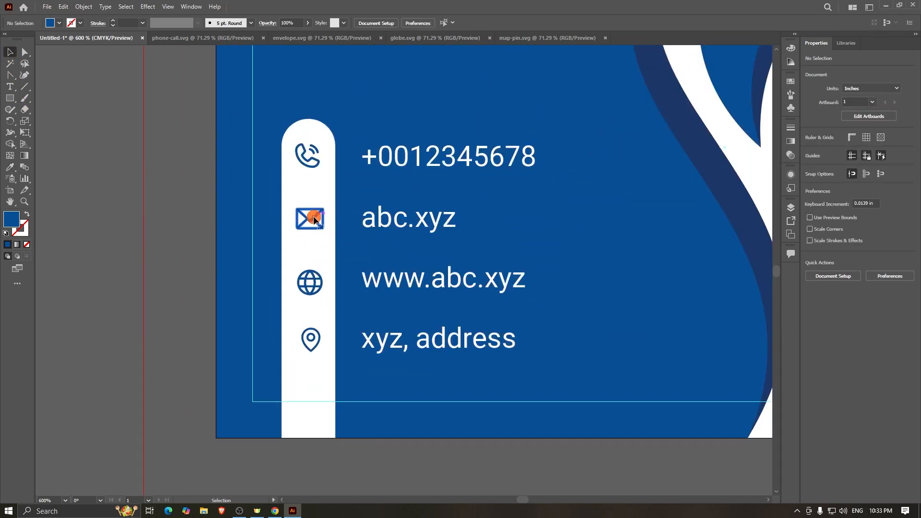
click(314, 220)
shift+click(312, 156)
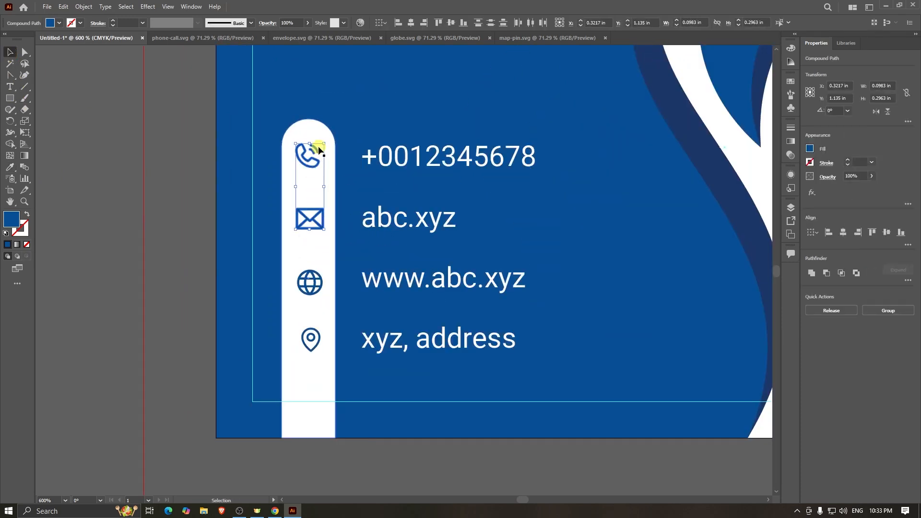
drag(325, 144, 323, 144)
click(124, 204)
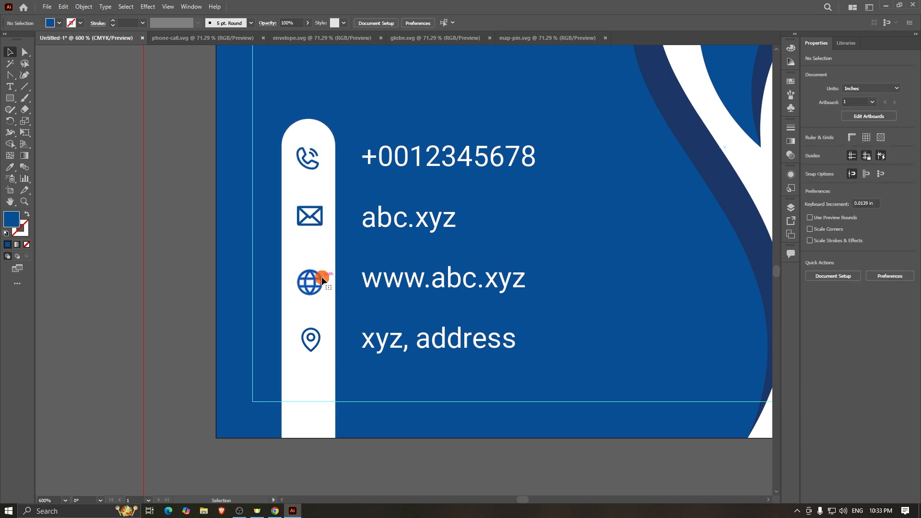
- Scale the globe icon and the envelope icon on the white bar down slightly
click(323, 279)
drag(324, 272, 323, 276)
click(166, 266)
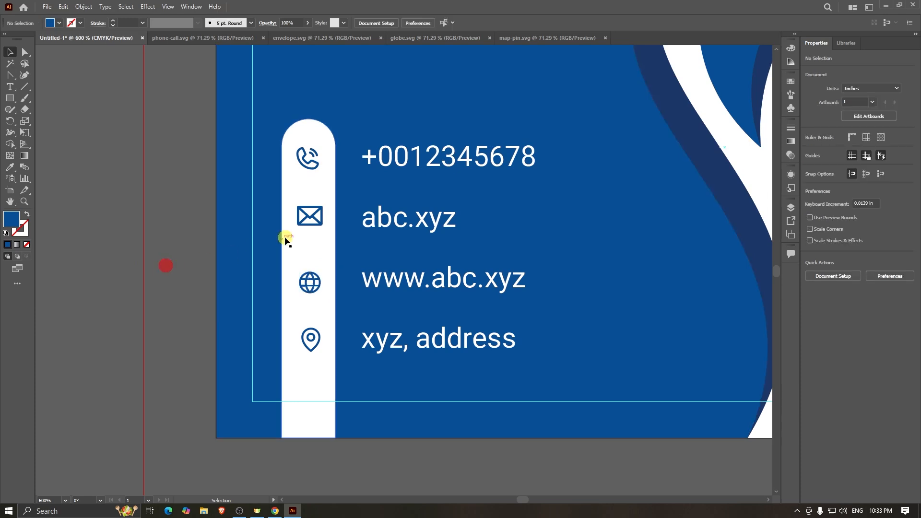
click(312, 220)
click(313, 216)
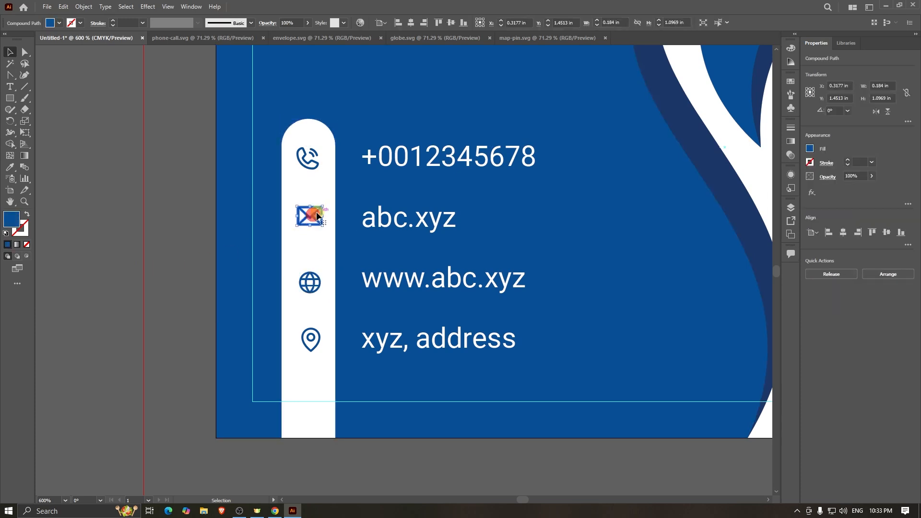
drag(323, 207, 321, 207)
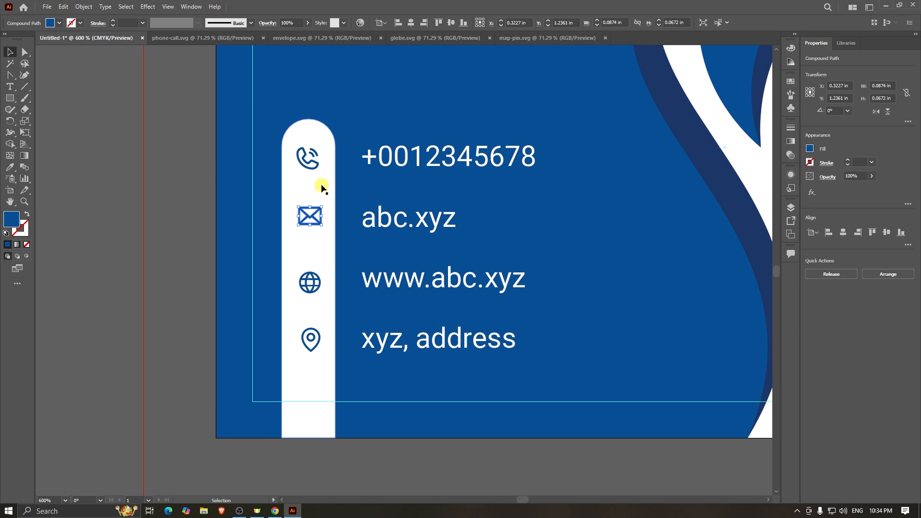
- Distribute the four contact icons evenly by their vertical centers, nudge them down 0.0139 in together, and deselect them
shift+click(309, 159)
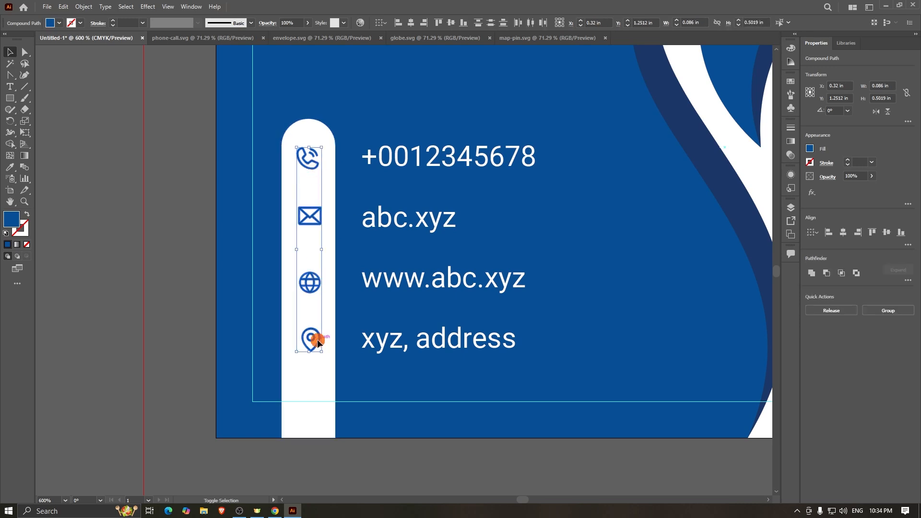
click(414, 27)
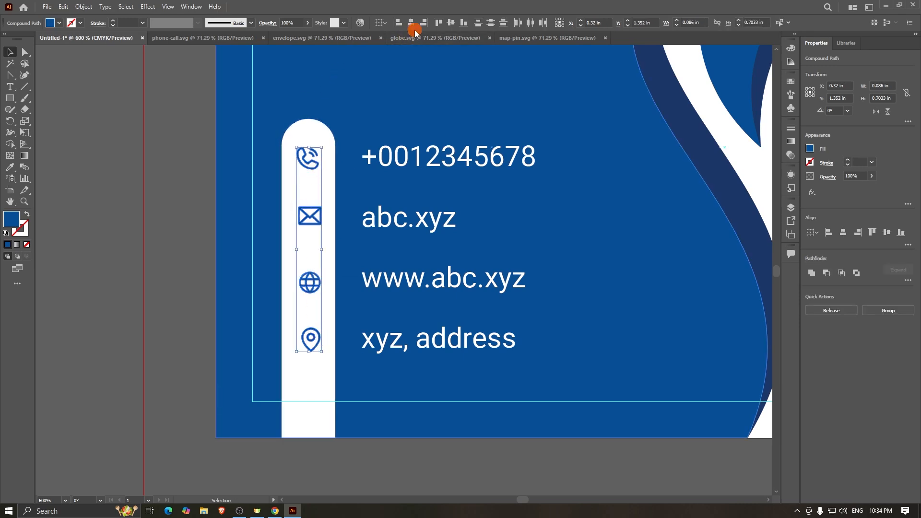
click(491, 24)
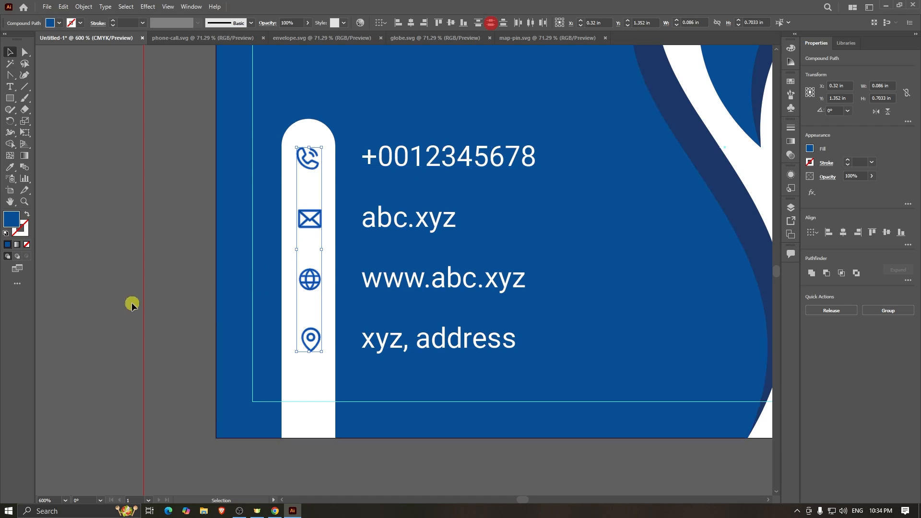
key(Down)
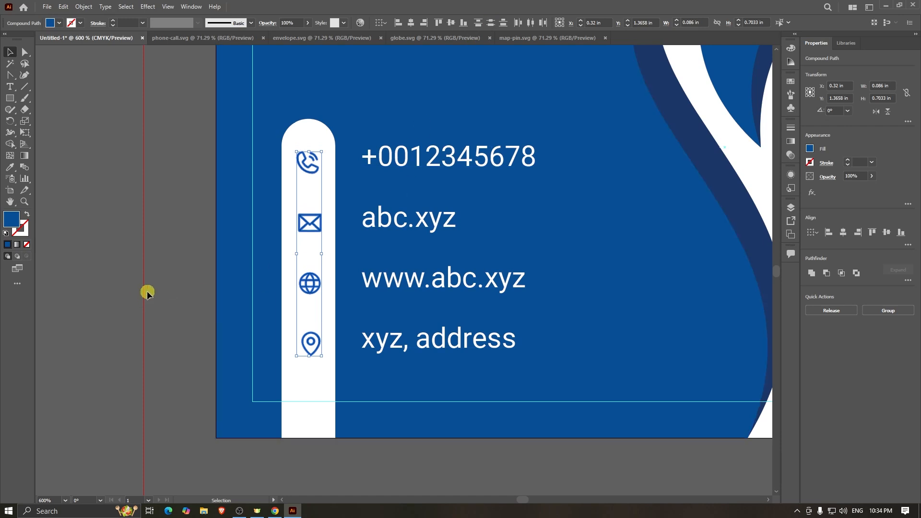
click(115, 289)
- Nudge the phone icon on the white bar up by 0.0139 in and deselect it
click(314, 165)
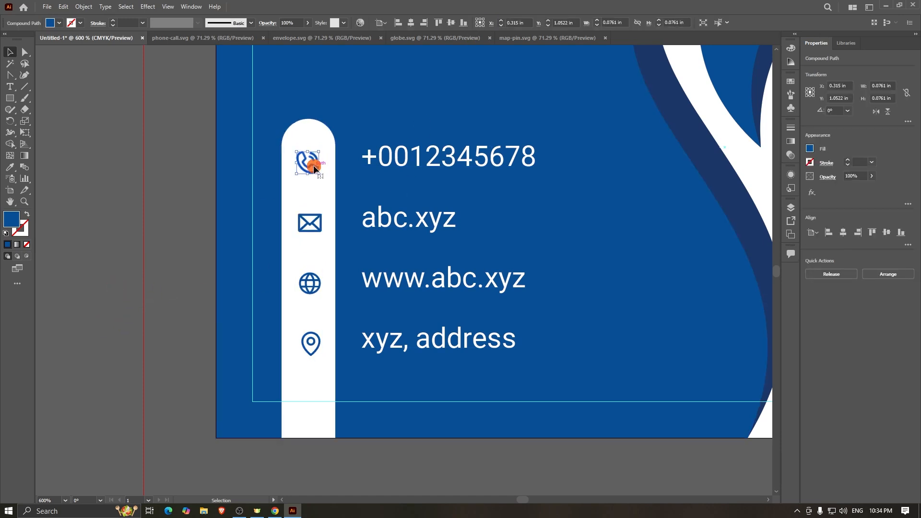
scroll(309, 240, down, 3)
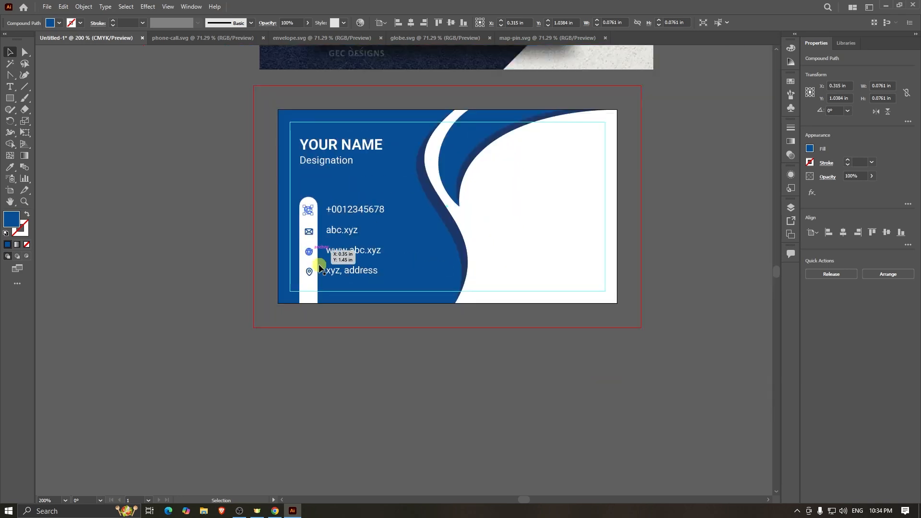
click(356, 341)
- Nudge the four-line contact text about 0.028 in left, closer to the white icon bar, and deselect it
scroll(315, 229, up, 2)
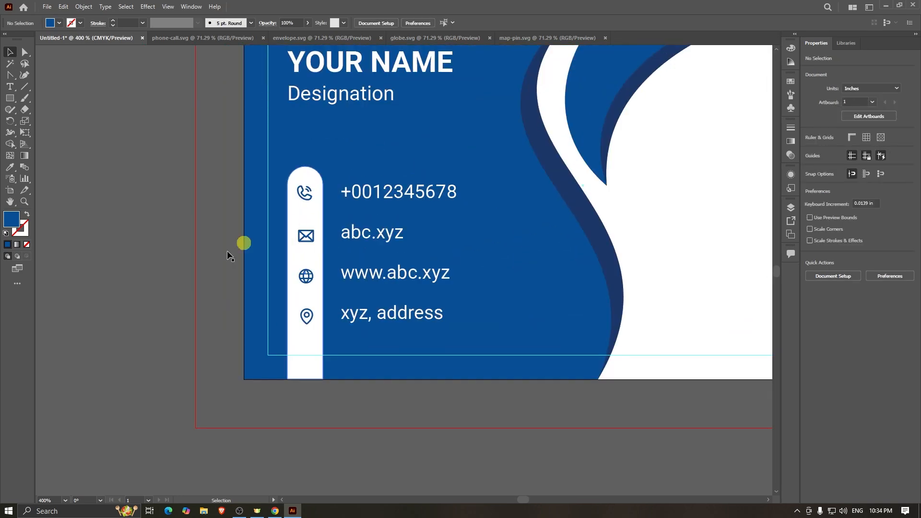
scroll(449, 252, down, 2)
scroll(134, 243, up, 1)
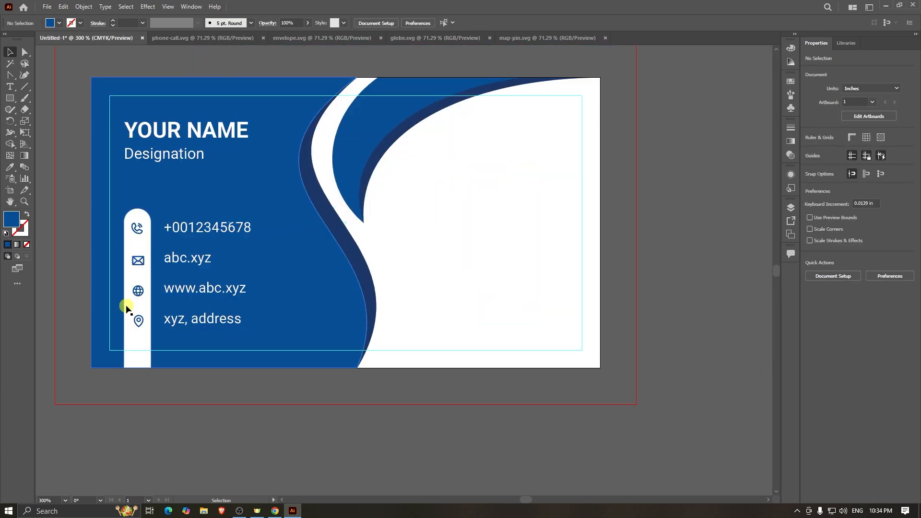
scroll(127, 310, up, 1)
click(245, 246)
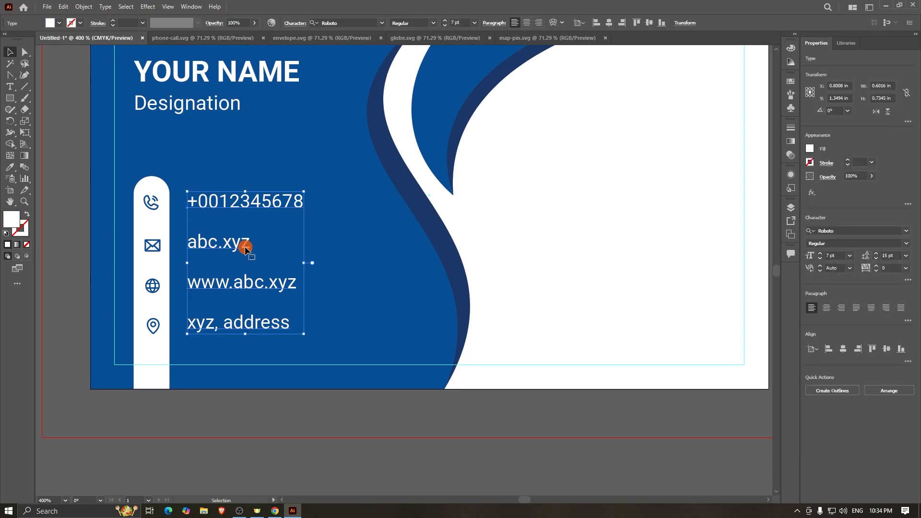
scroll(244, 246, down, 1)
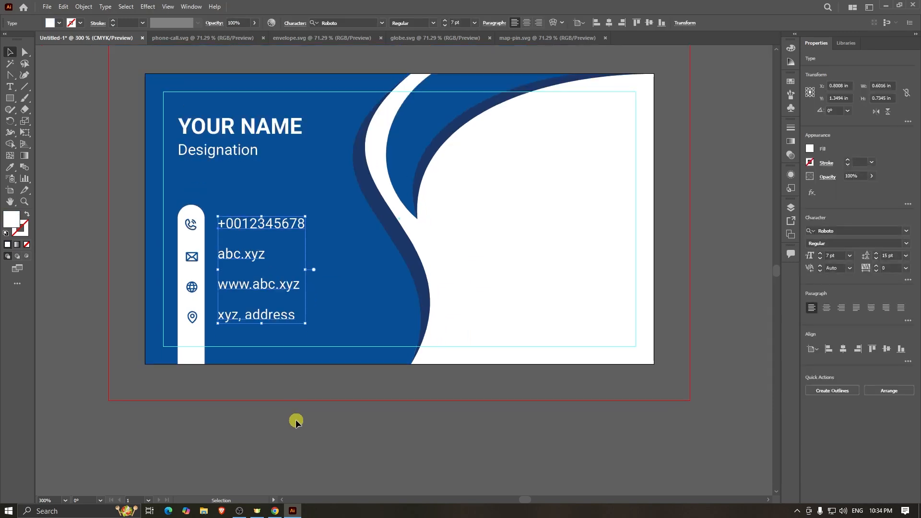
key(Left)
key(Left)
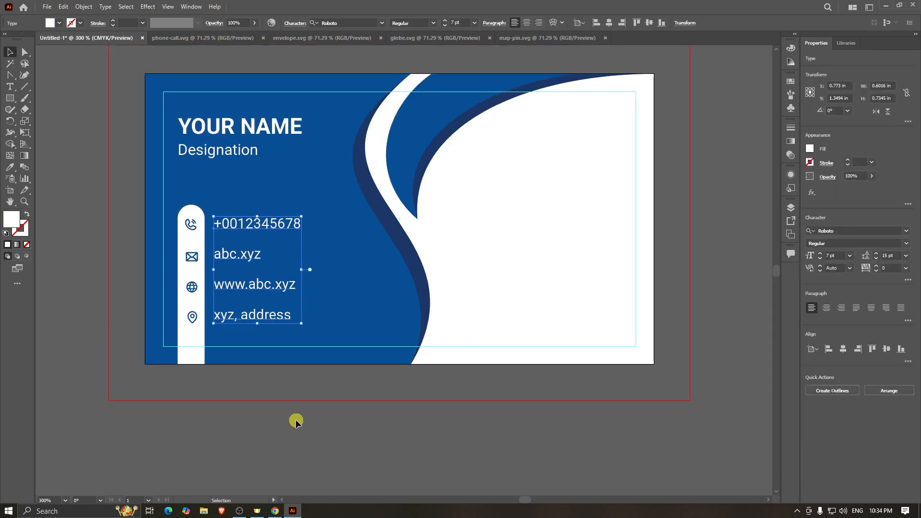
click(329, 420)
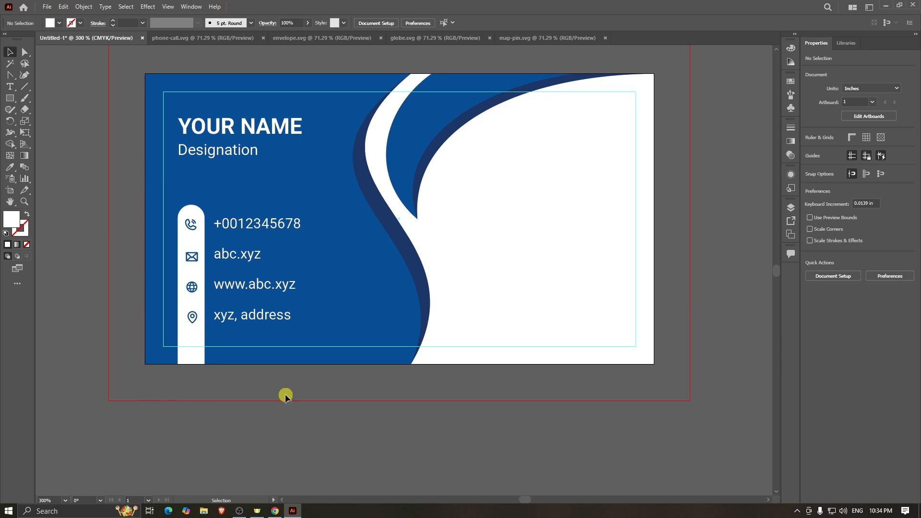
- Shift the "YOUR NAME" and "Designation" texts together slightly to the right, to X 0.6814 in, and deselect them
scroll(393, 309, down, 1)
scroll(302, 213, up, 1)
click(300, 201)
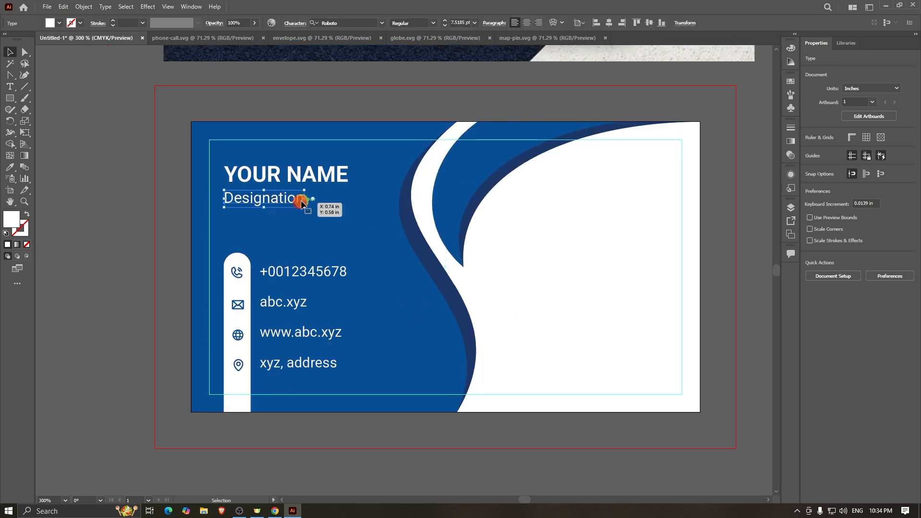
key(shift+Right)
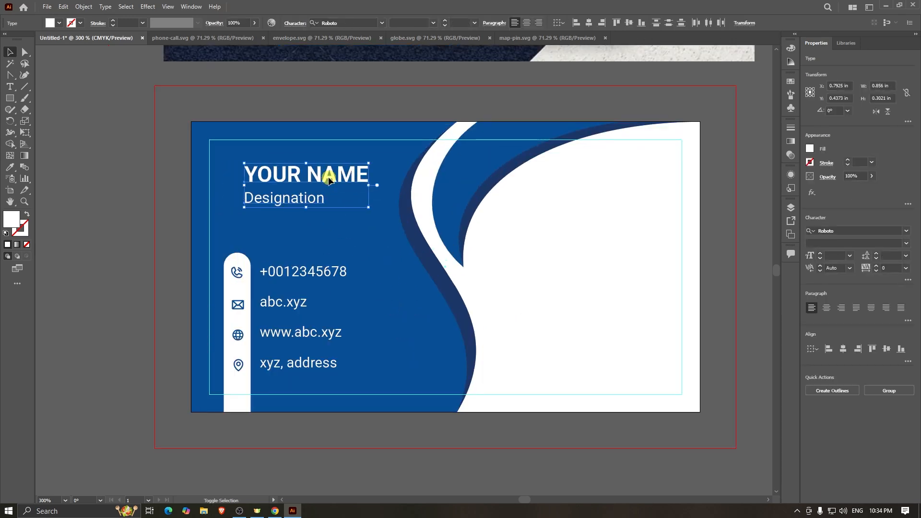
key(Left)
key(Left)
key(Left)
key(Left)
key(Left)
key(Left)
key(Left)
key(Left)
key(Left)
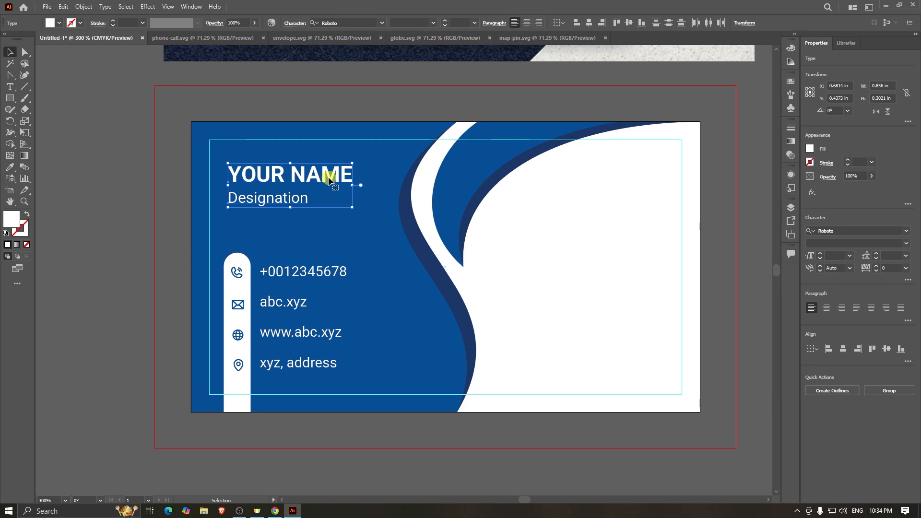
click(160, 209)
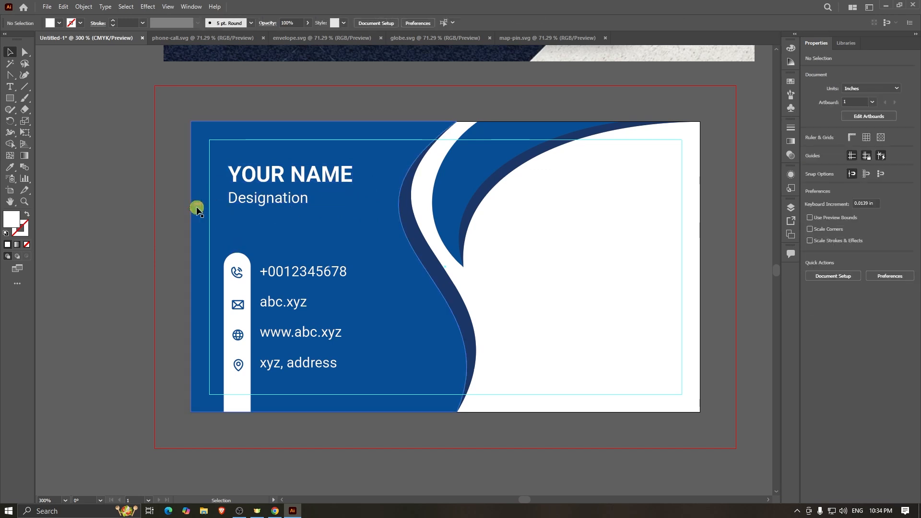
- Draw a thin white rectangle about 0.38 x 0.01 in just below the "Designation" text
click(9, 98)
scroll(315, 221, up, 2)
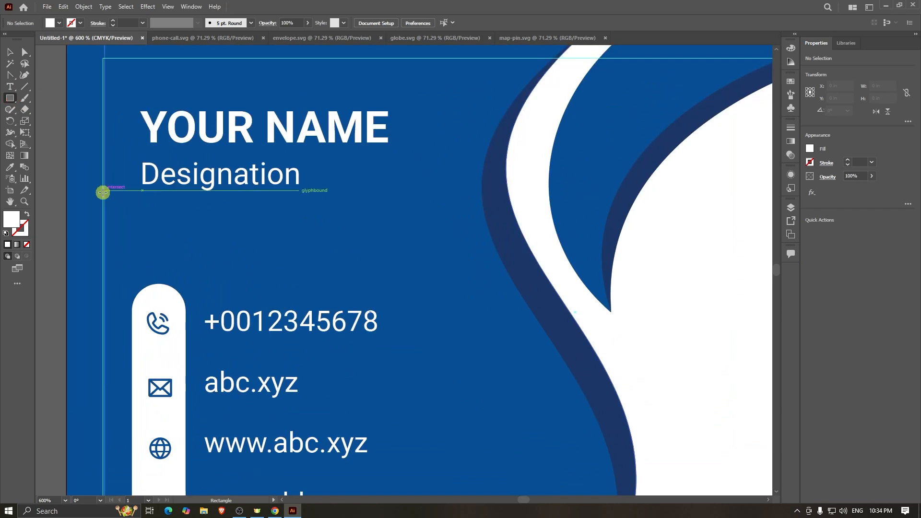
scroll(301, 201, down, 1)
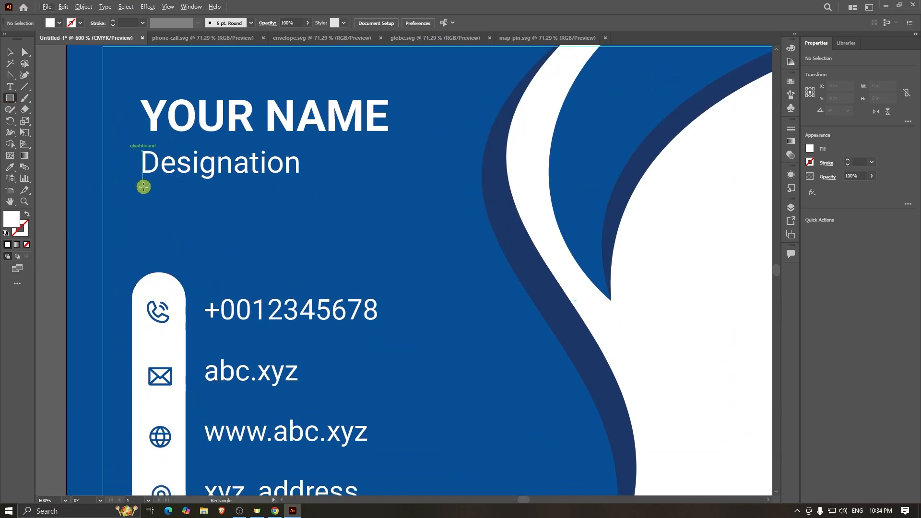
drag(144, 187, 253, 190)
scroll(345, 213, down, 2)
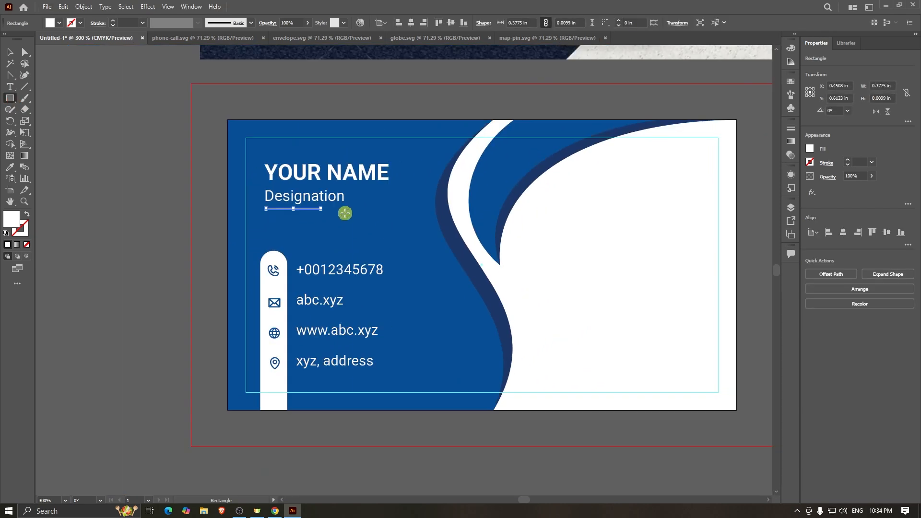
click(148, 164)
- Move the thin white line horizontally so it starts at the card's left edge, and deselect it
scroll(281, 214, up, 1)
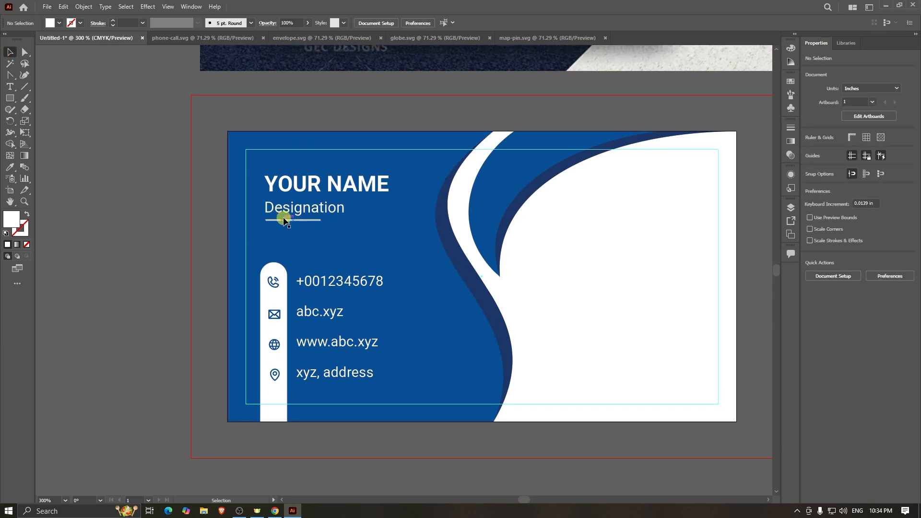
scroll(276, 214, up, 3)
drag(286, 218, 183, 218)
scroll(267, 223, down, 3)
click(175, 250)
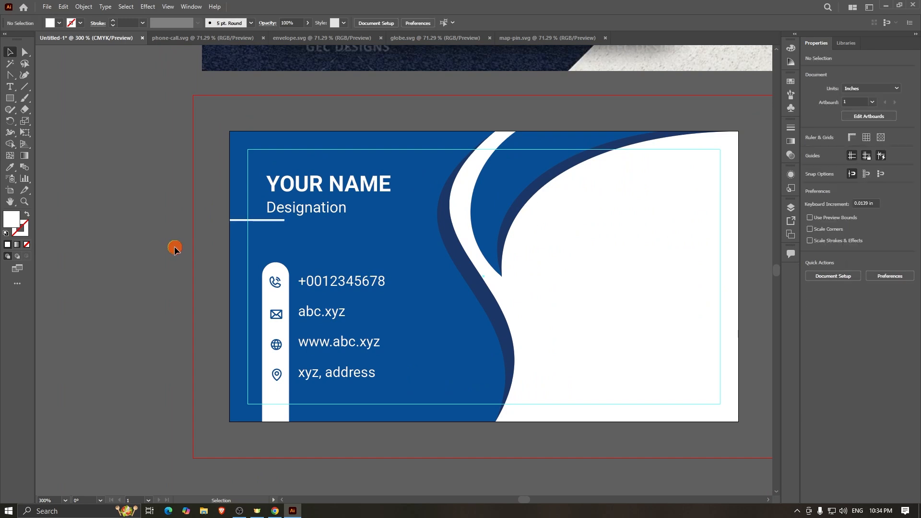
- Delete the thin white line below the "Designation" text
scroll(175, 249, down, 2)
scroll(275, 297, up, 1)
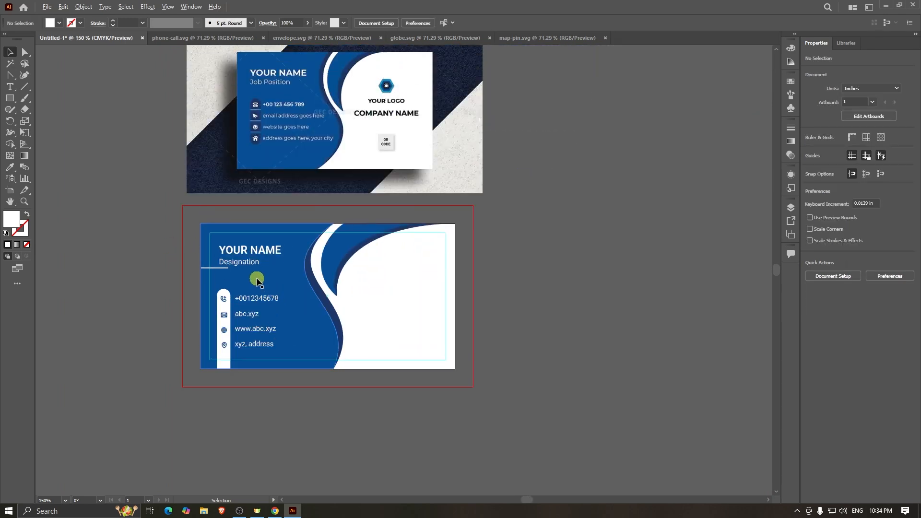
scroll(257, 255, up, 2)
click(226, 267)
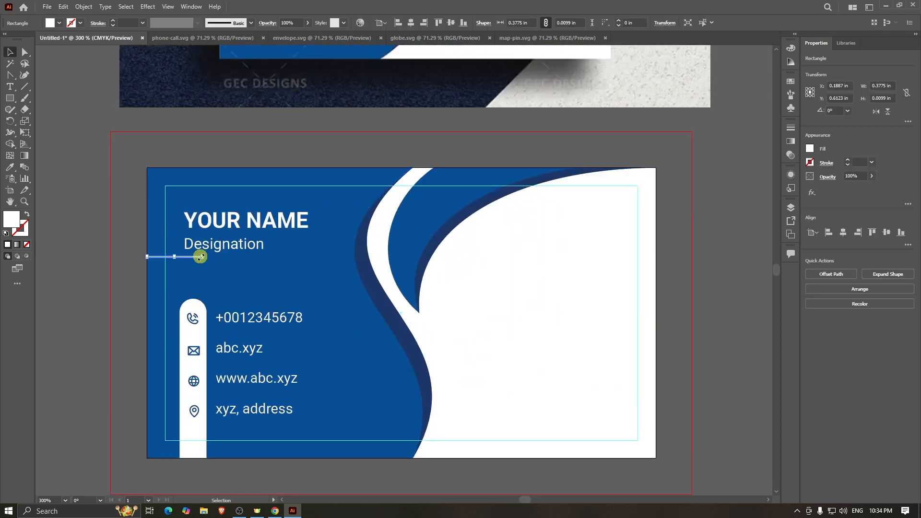
key(Delete)
- Group the phone, envelope, globe and map pin icons on the white bar, leaving the bar itself out
scroll(268, 301, down, 1)
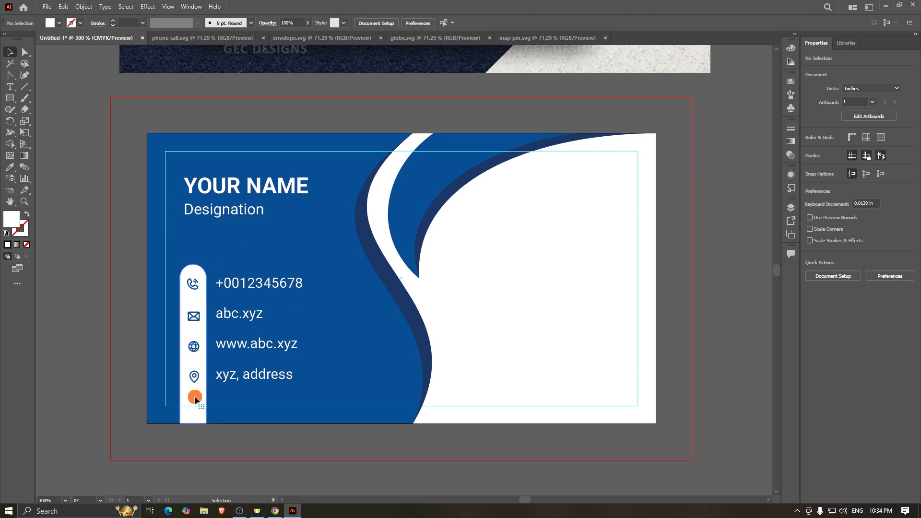
click(194, 396)
scroll(173, 373, up, 1)
shift+click(200, 338)
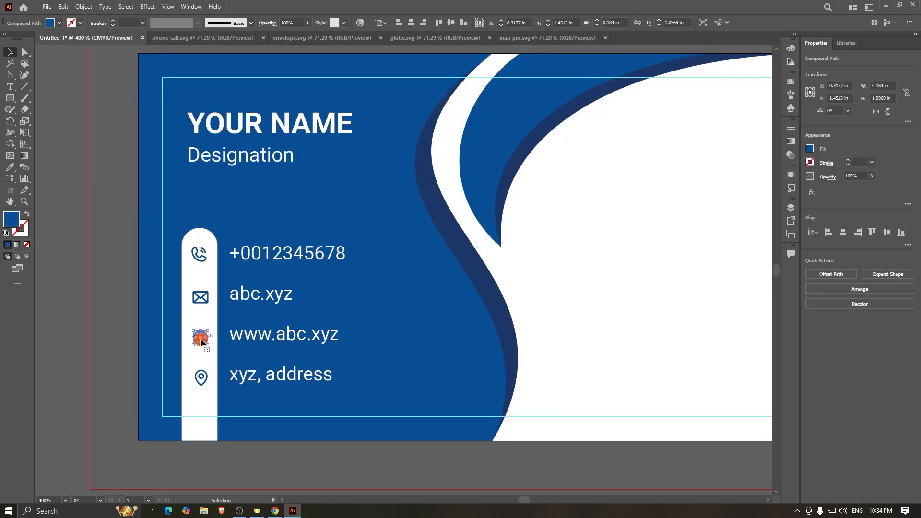
shift+click(201, 300)
shift+click(204, 261)
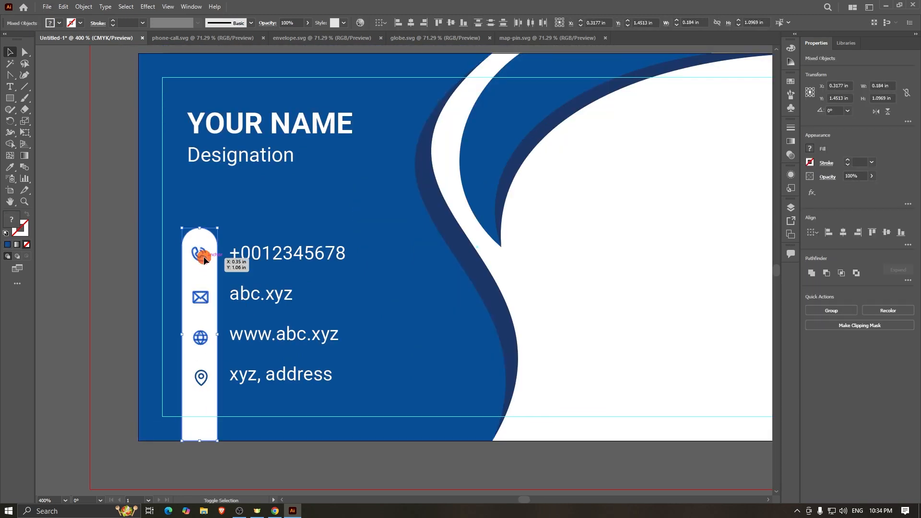
shift+click(205, 274)
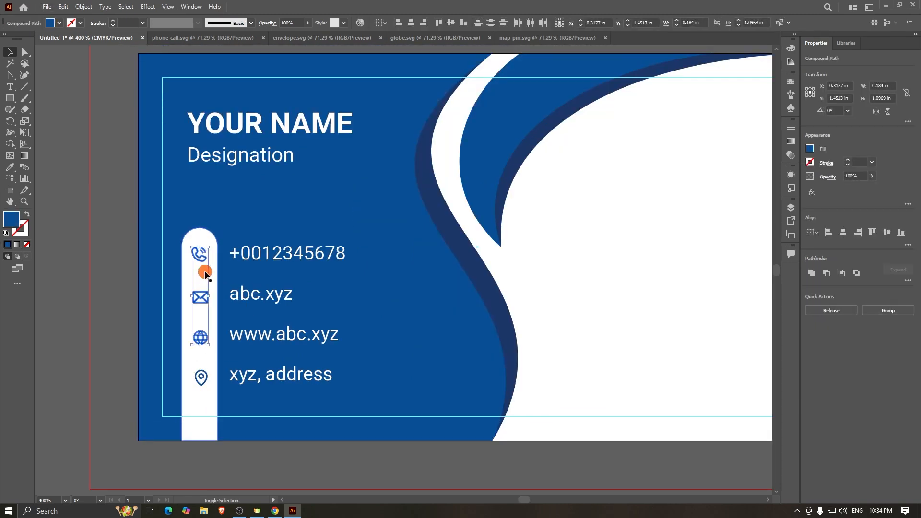
shift+click(201, 376)
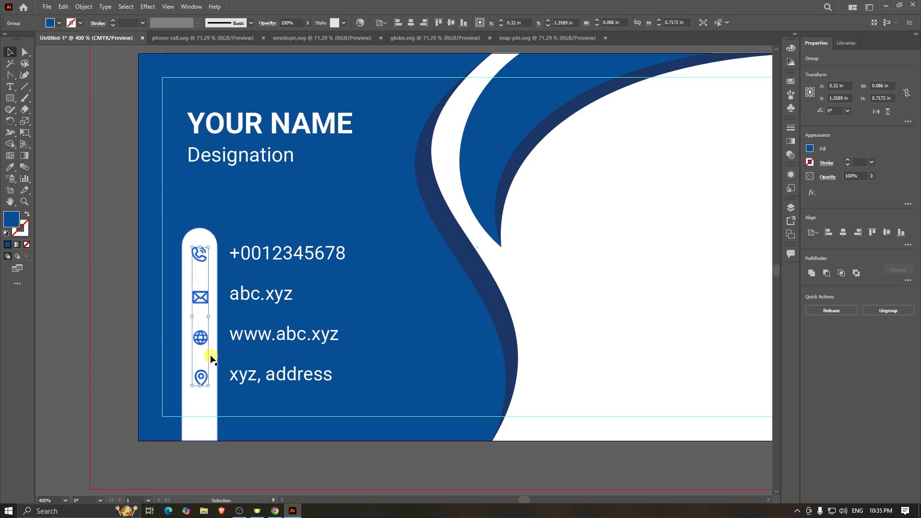
- Align the icon group and the white bar by their horizontal centers, and deselect them
shift+click(208, 400)
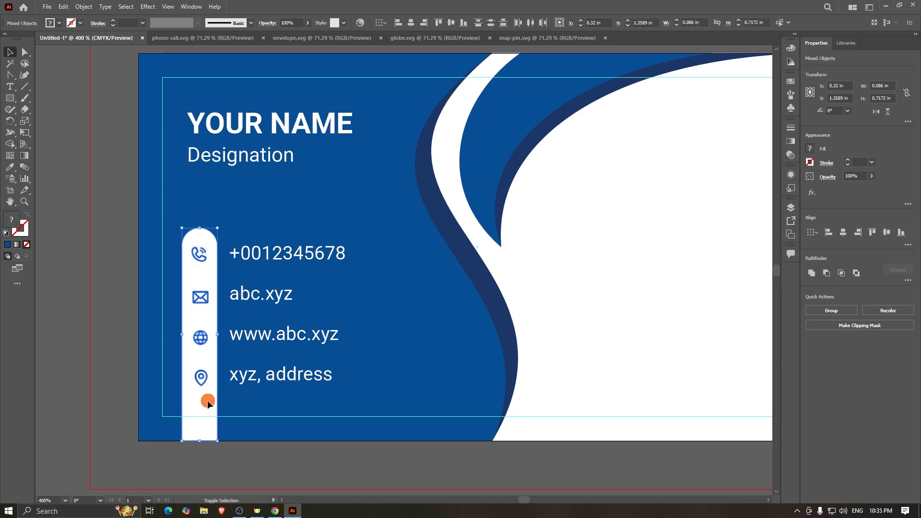
click(411, 24)
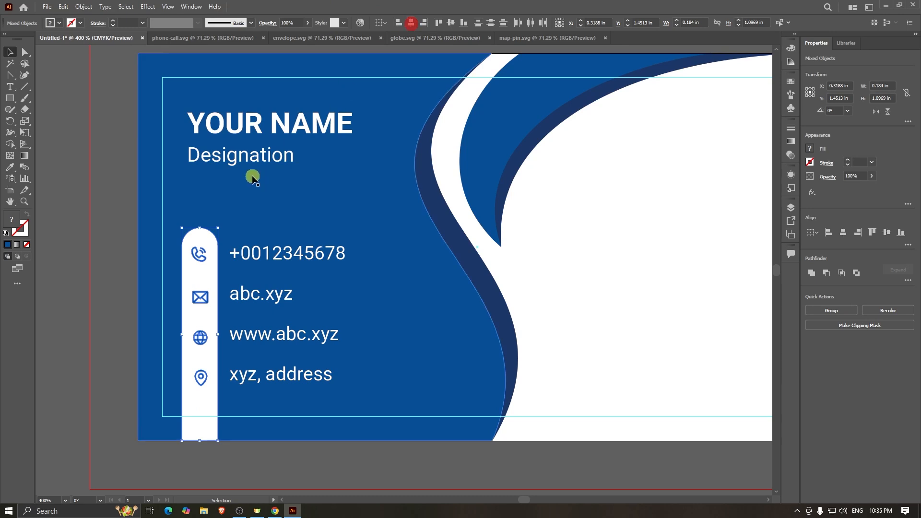
scroll(241, 172, down, 2)
click(358, 363)
- Enlarge the "YOUR NAME" and "Designation" texts together to about 0.93 in wide, and deselect them
scroll(358, 360, up, 1)
scroll(358, 360, up, 3)
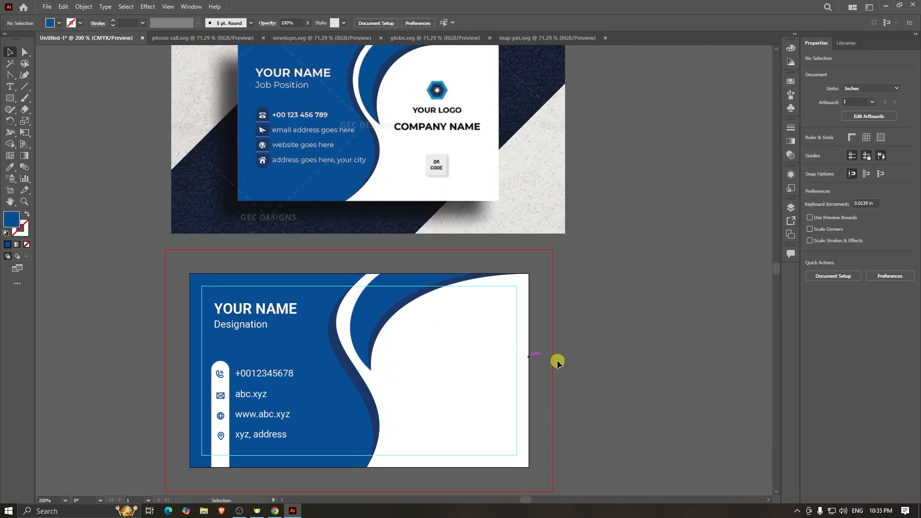
click(259, 334)
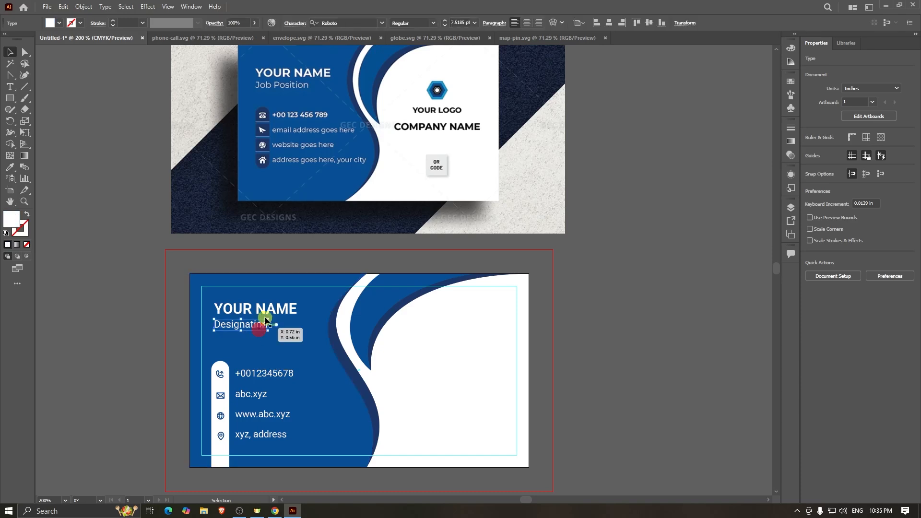
click(270, 309)
drag(296, 331, 303, 335)
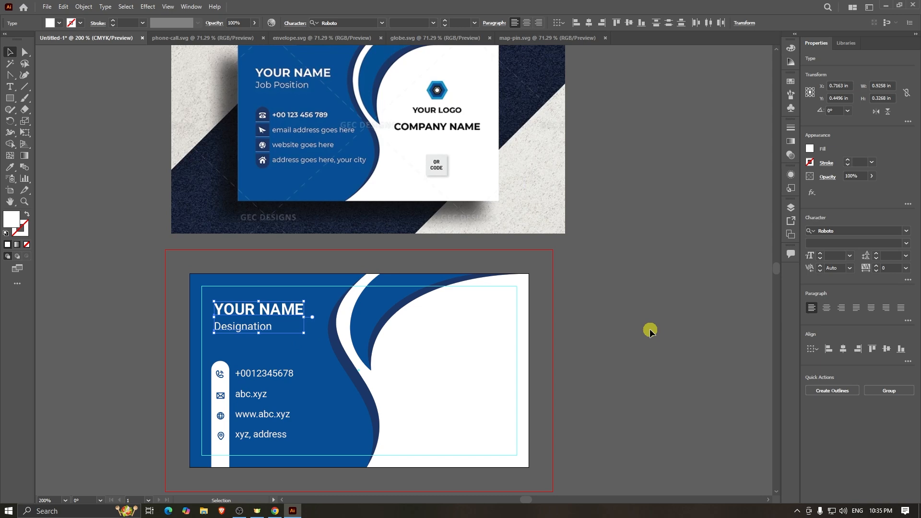
click(650, 331)
scroll(280, 318, down, 2)
scroll(242, 300, up, 1)
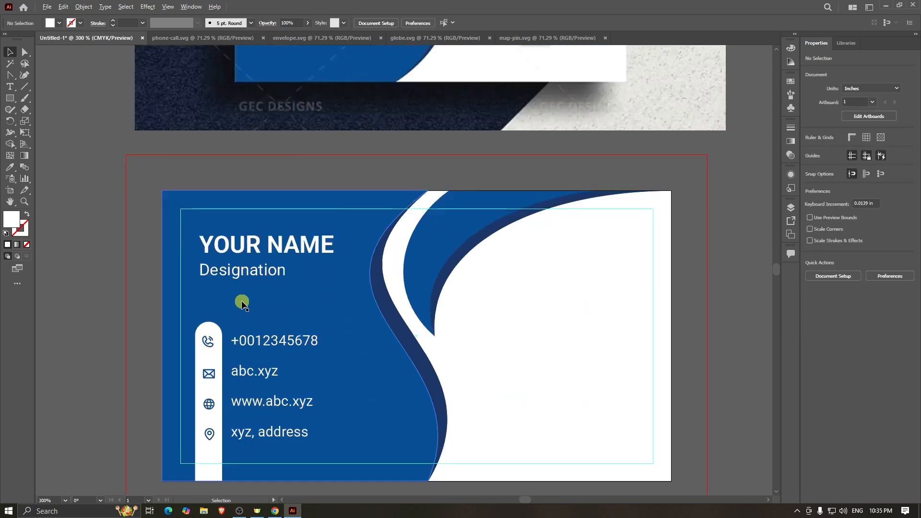
- Try wider letter spacing on the "Designation" text, ending with a tracking of 100
click(267, 275)
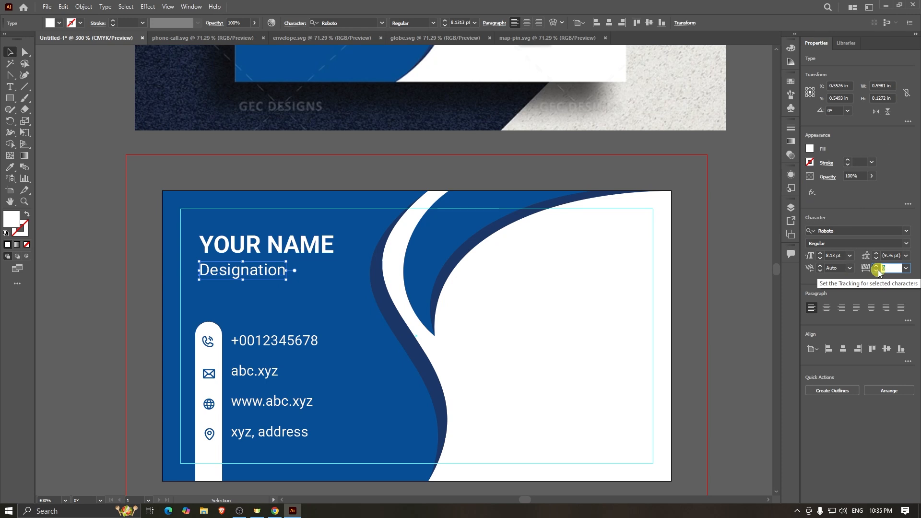
key(Return)
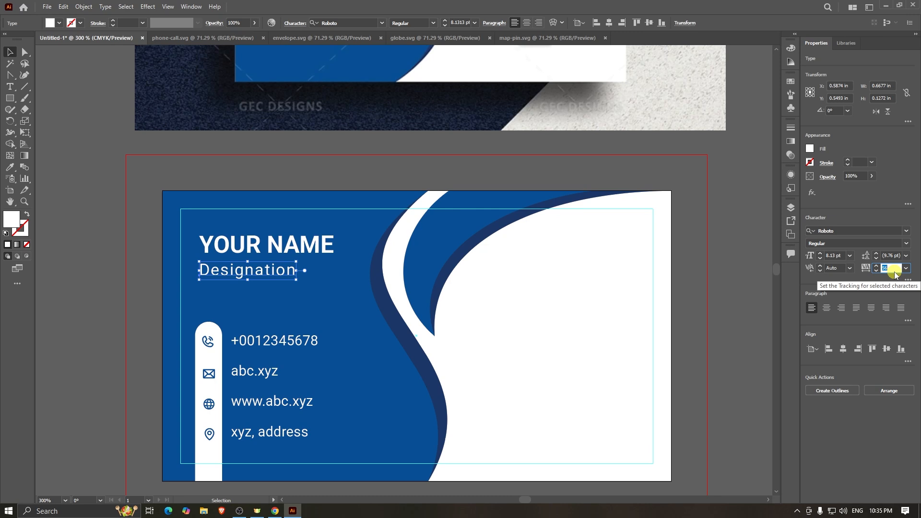
key(Return)
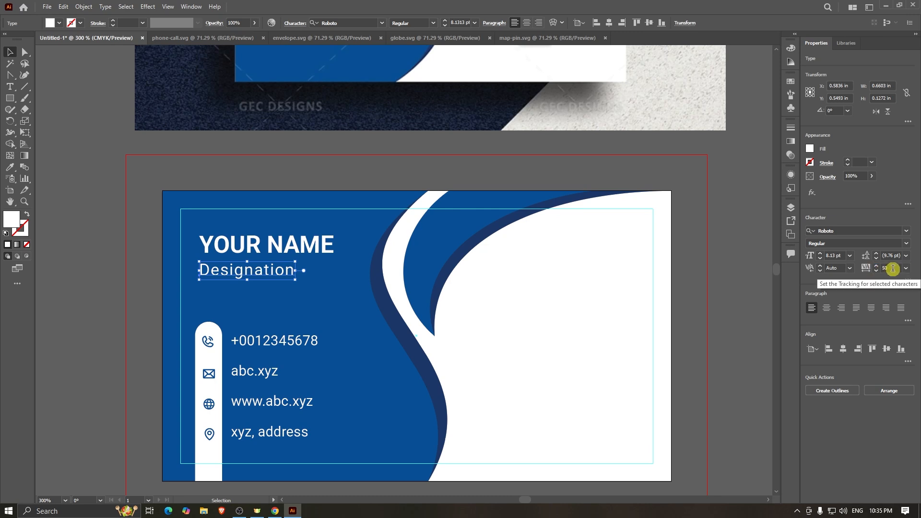
click(892, 268)
key(Return)
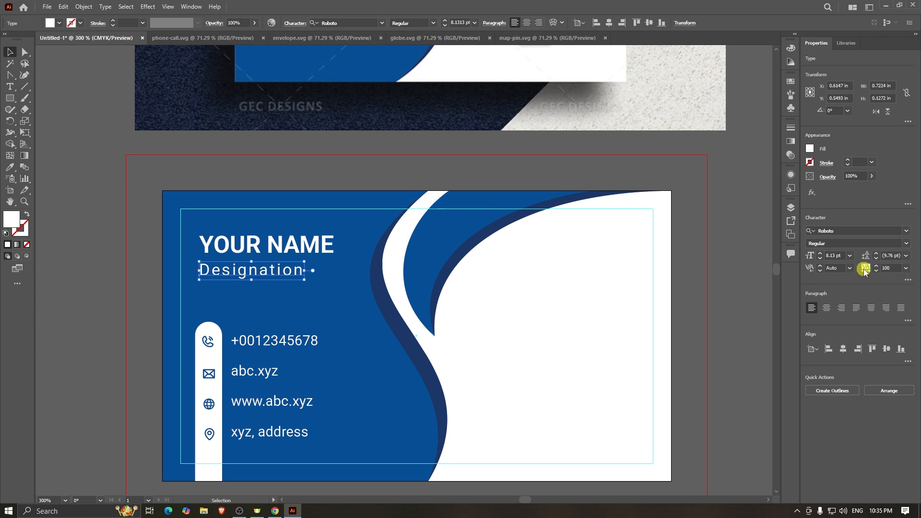
- Set the font size of the "Designation" text to 7 pt and deselect it
click(837, 255)
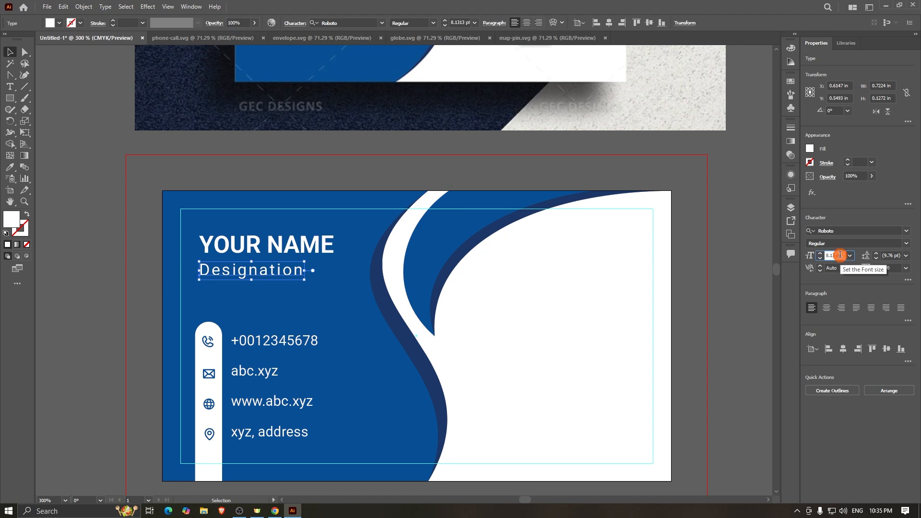
key(Down)
key(Down)
key(Down)
key(Down)
key(Up)
key(Up)
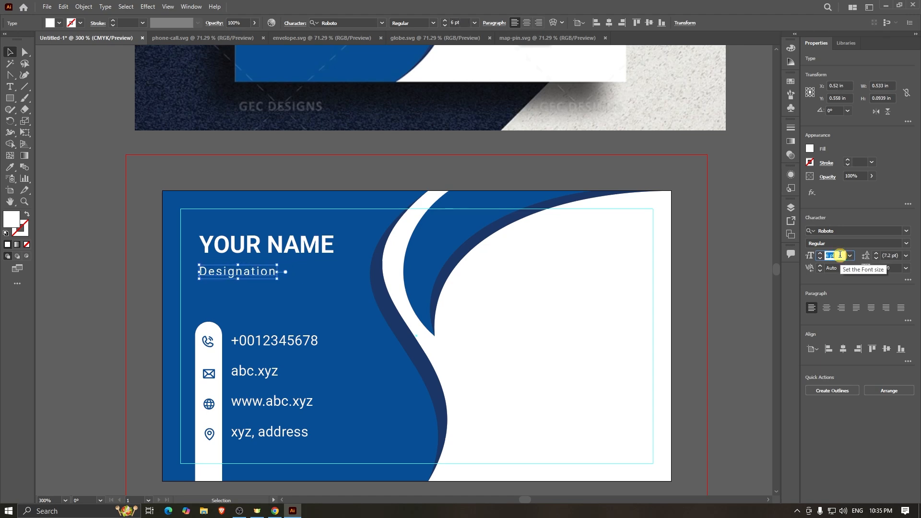
click(721, 283)
scroll(404, 293, down, 1)
scroll(331, 296, up, 1)
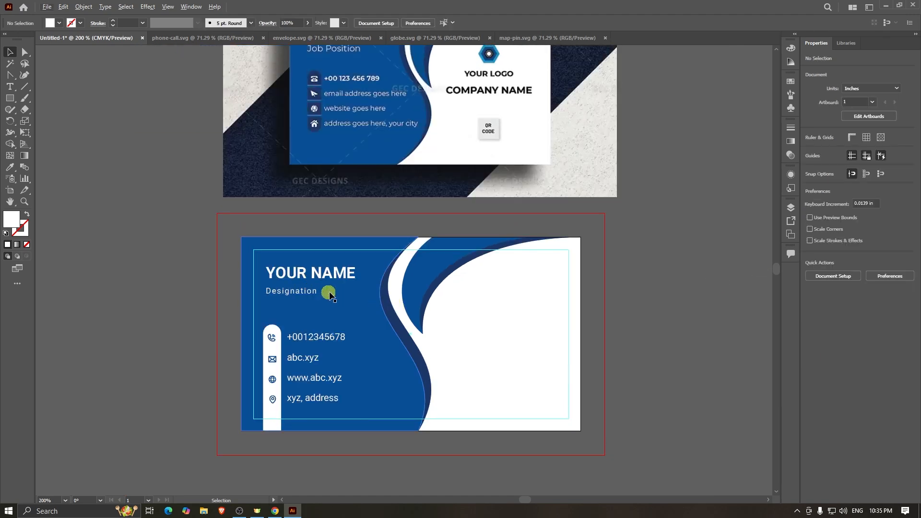
- Align the "Designation" text with "YOUR NAME" by their left edges, and deselect them
click(330, 294)
scroll(331, 294, up, 1)
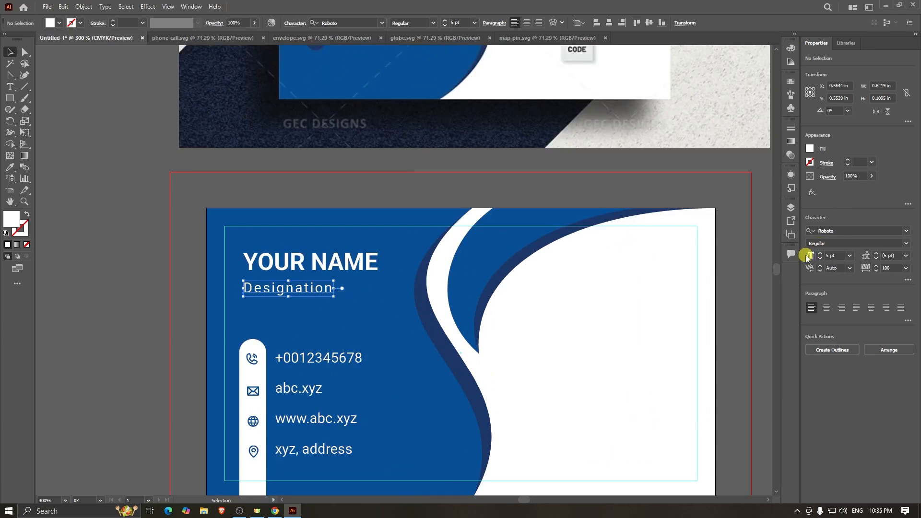
scroll(281, 292, up, 1)
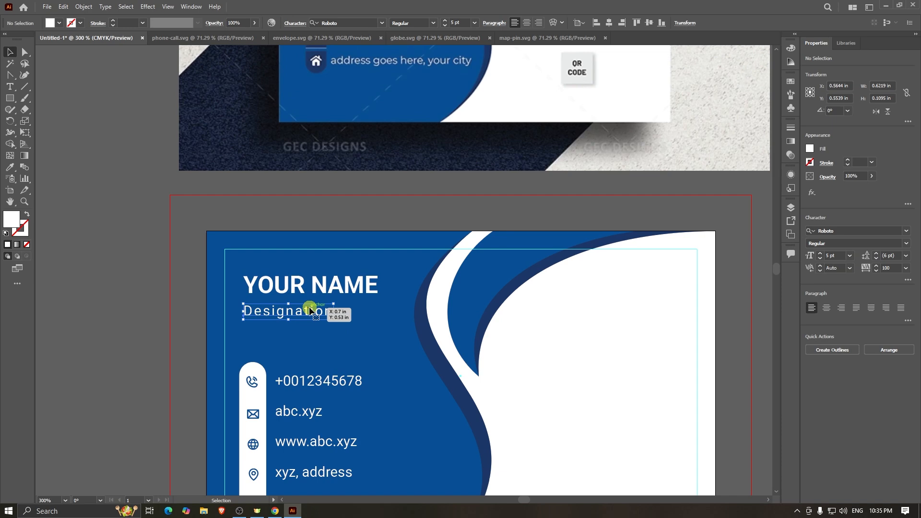
drag(311, 311, 313, 311)
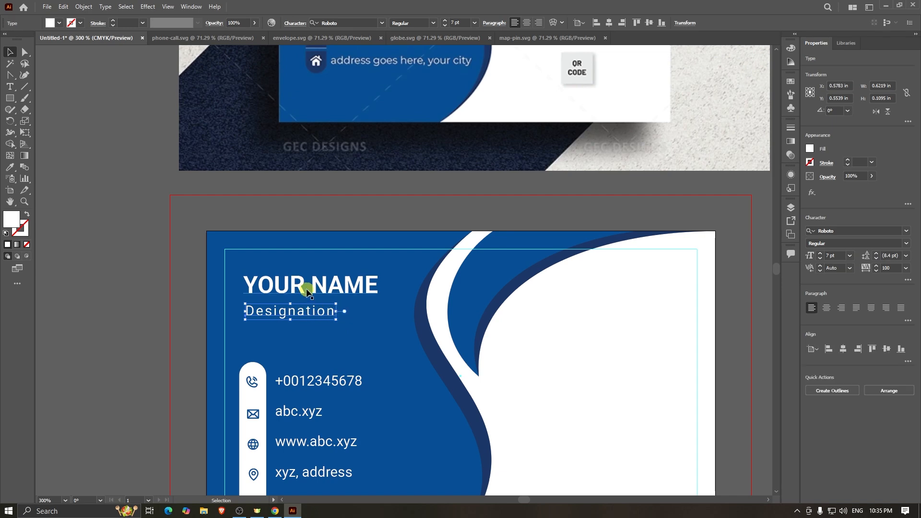
shift+click(307, 288)
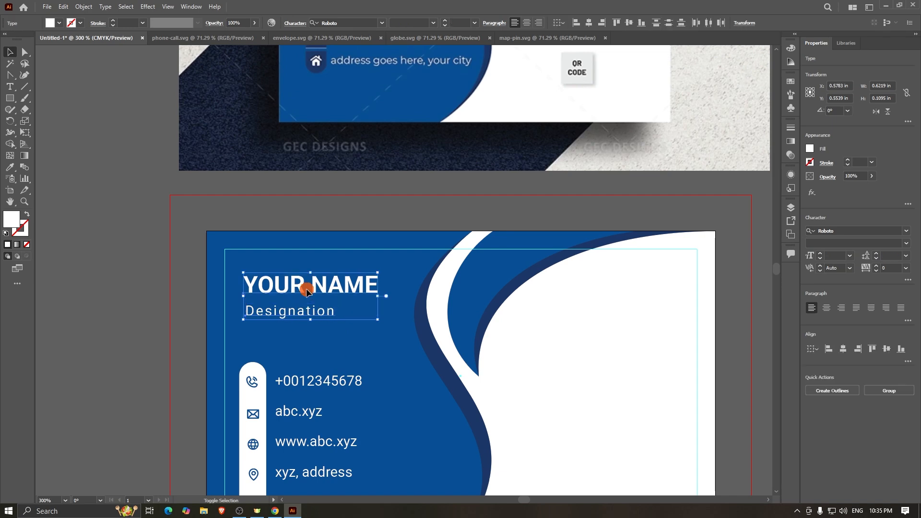
click(577, 23)
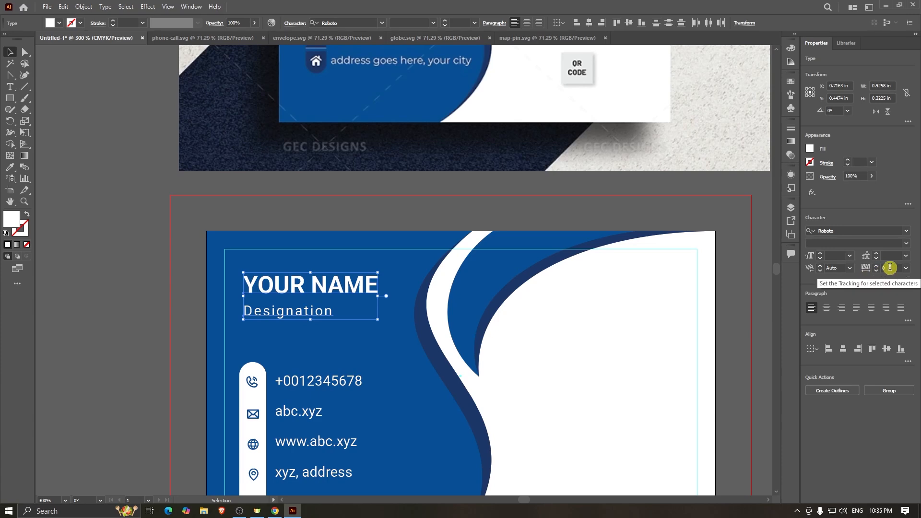
click(146, 323)
scroll(230, 306, down, 2)
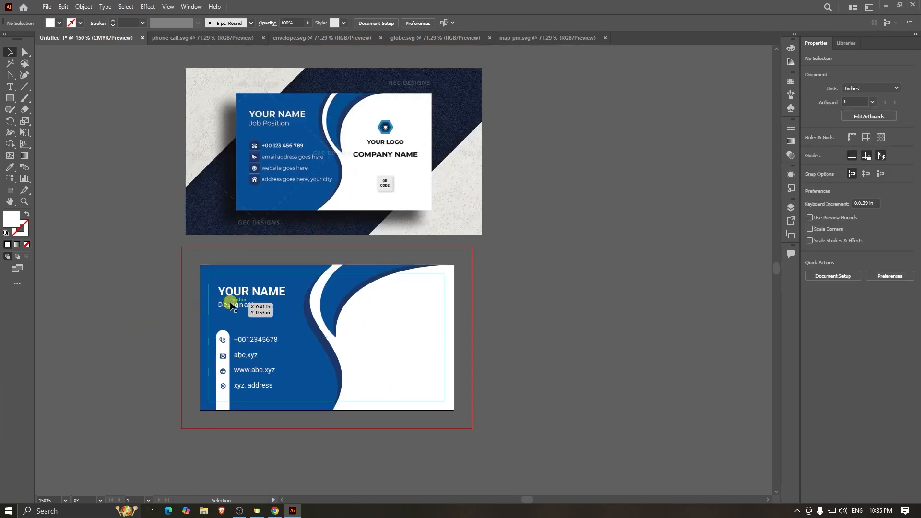
- Set the tracking of the "Designation" text to 50 and deselect it
scroll(231, 305, up, 1)
click(254, 318)
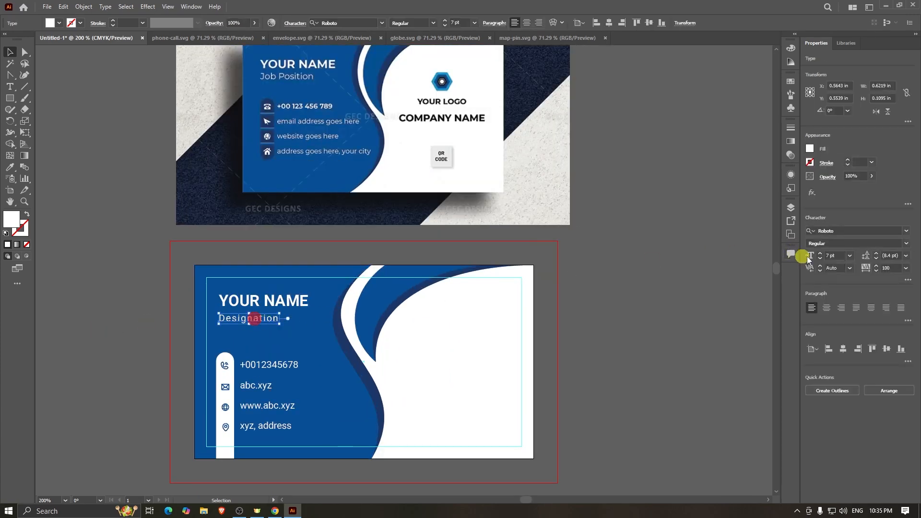
click(895, 267)
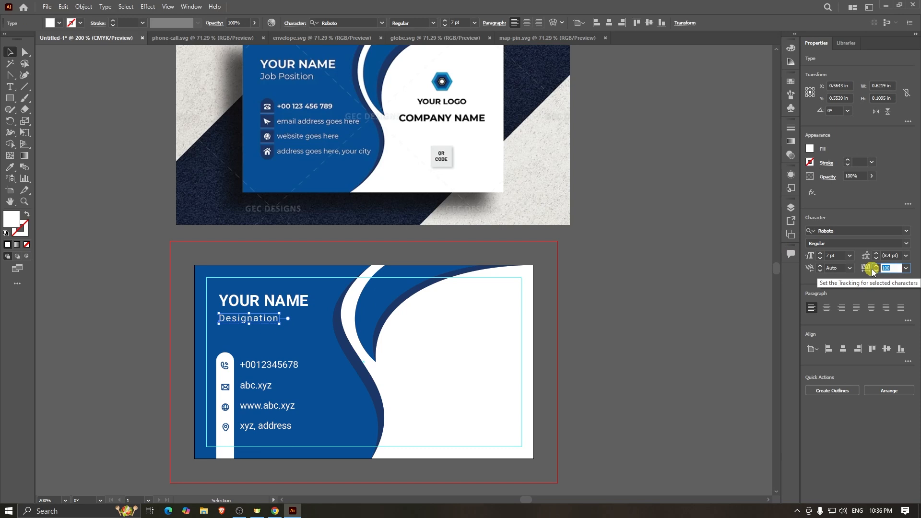
text(0)
key(Return)
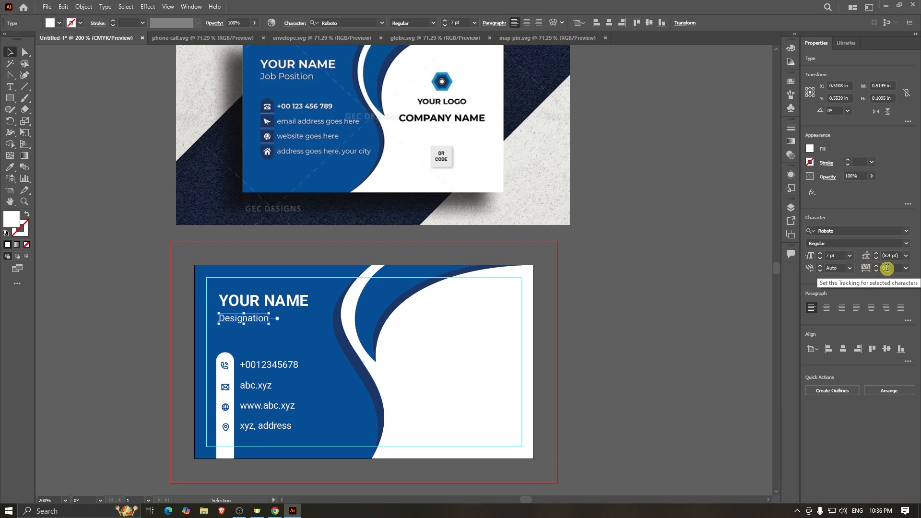
click(887, 267)
text(50)
key(Return)
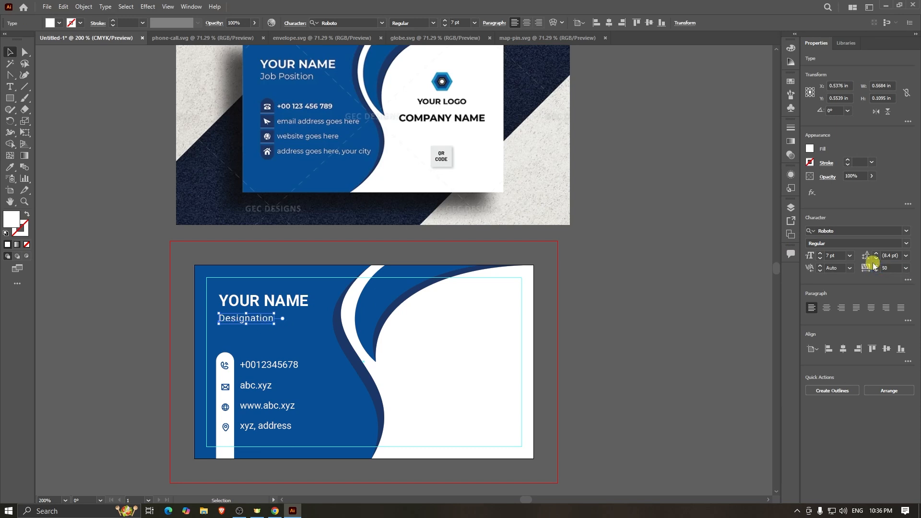
click(634, 333)
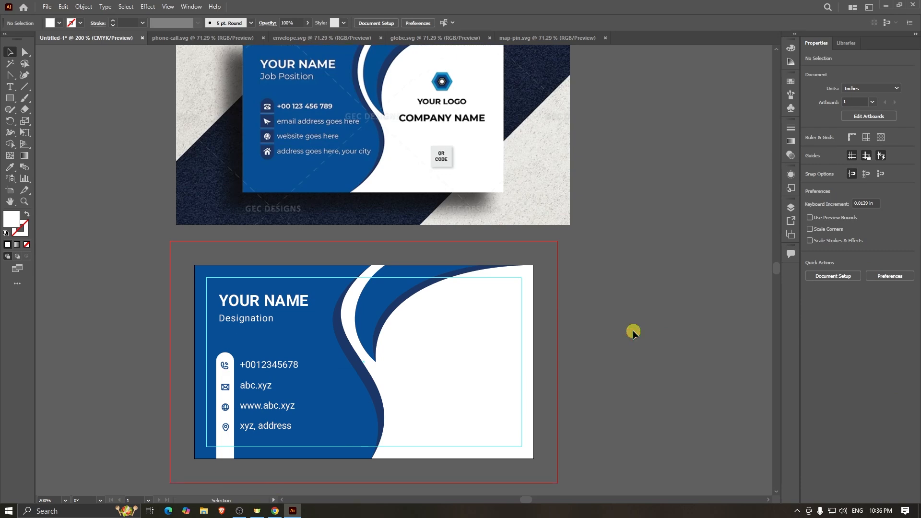
- Add a point text reading "G" on the white area of the card as a logo letter
scroll(633, 333, down, 1)
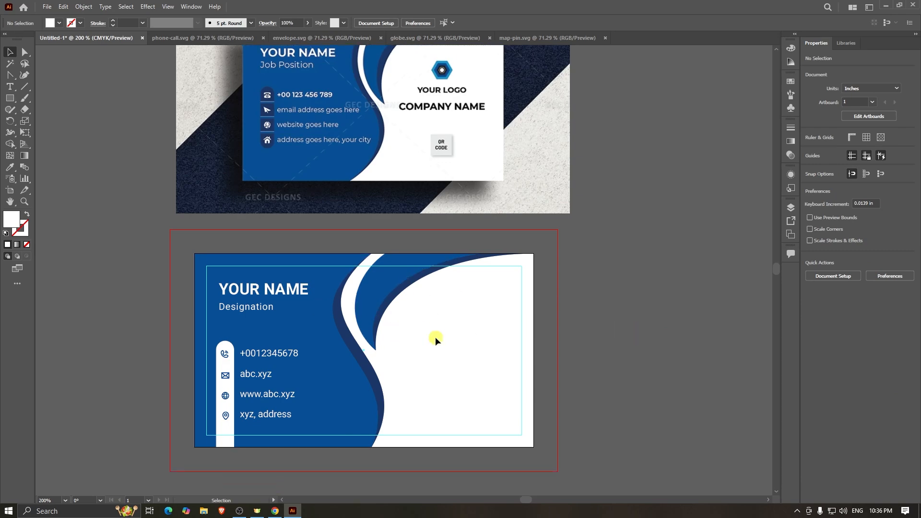
scroll(436, 337, up, 2)
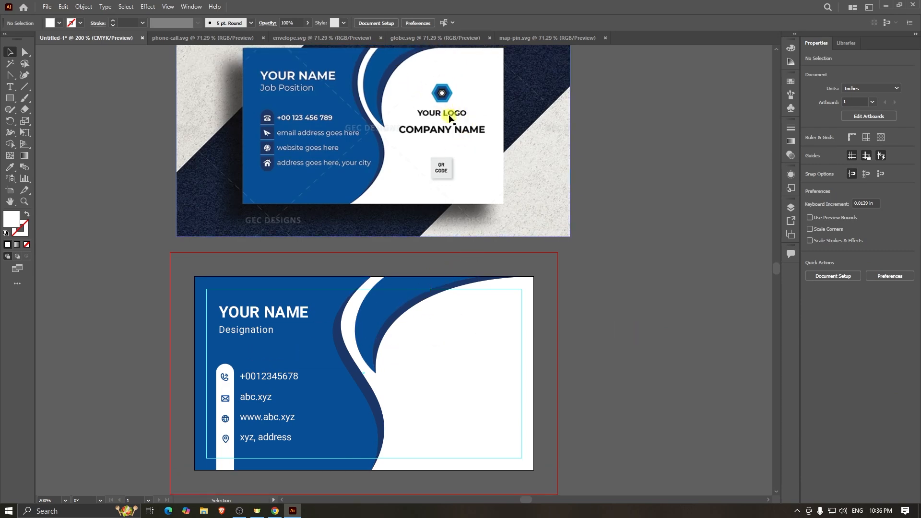
scroll(446, 170, up, 2)
scroll(471, 205, down, 10)
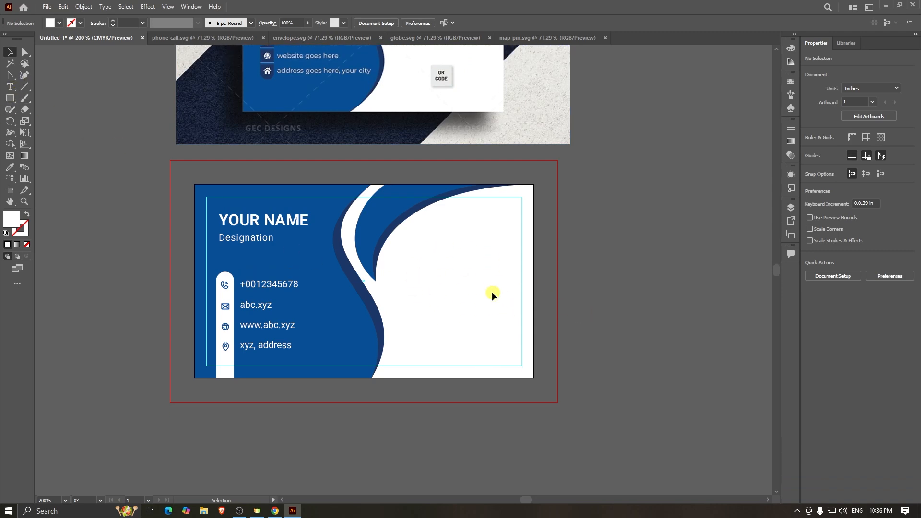
click(13, 90)
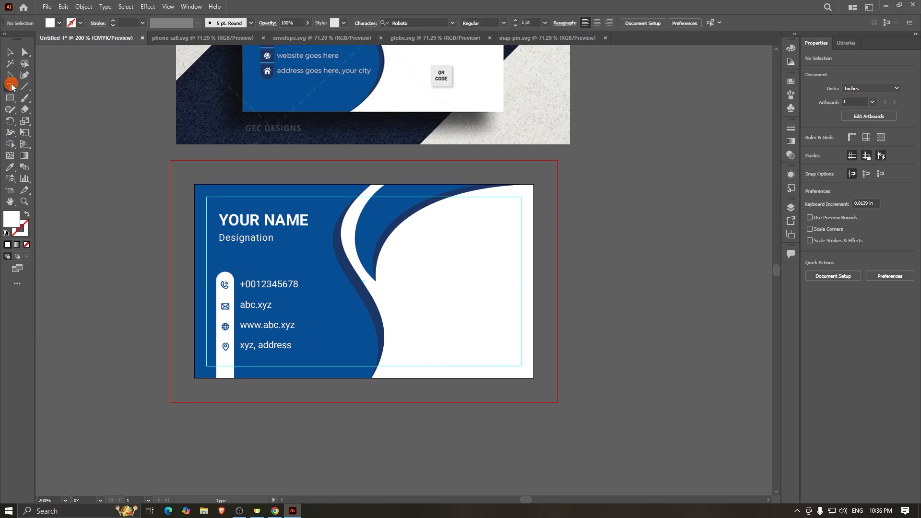
scroll(528, 319, down, 3)
click(470, 300)
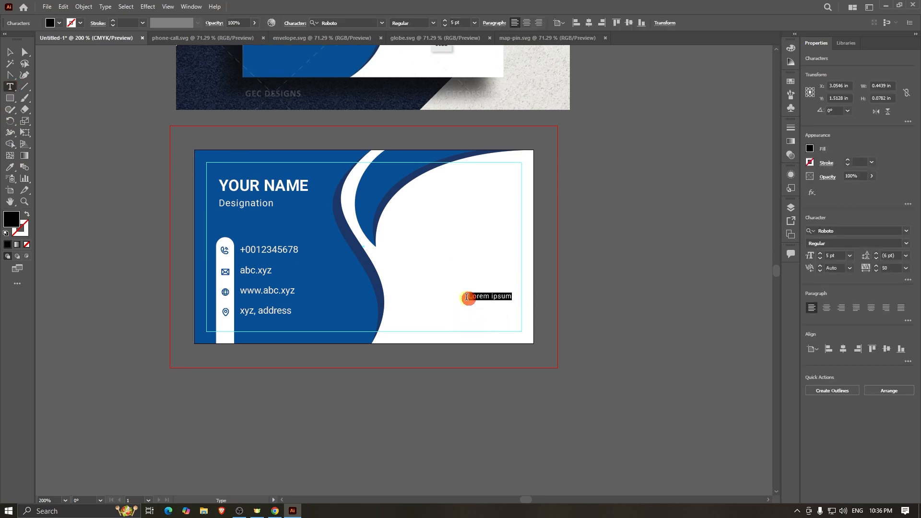
text(G)
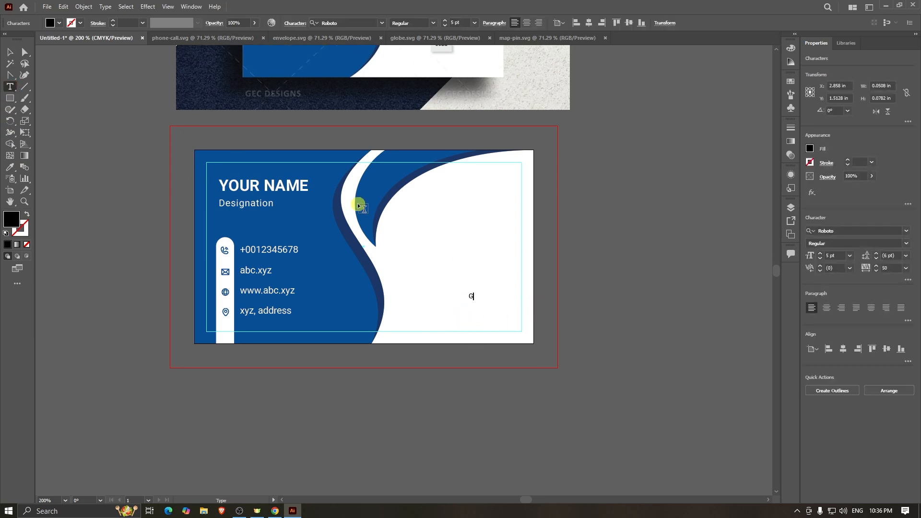
click(10, 51)
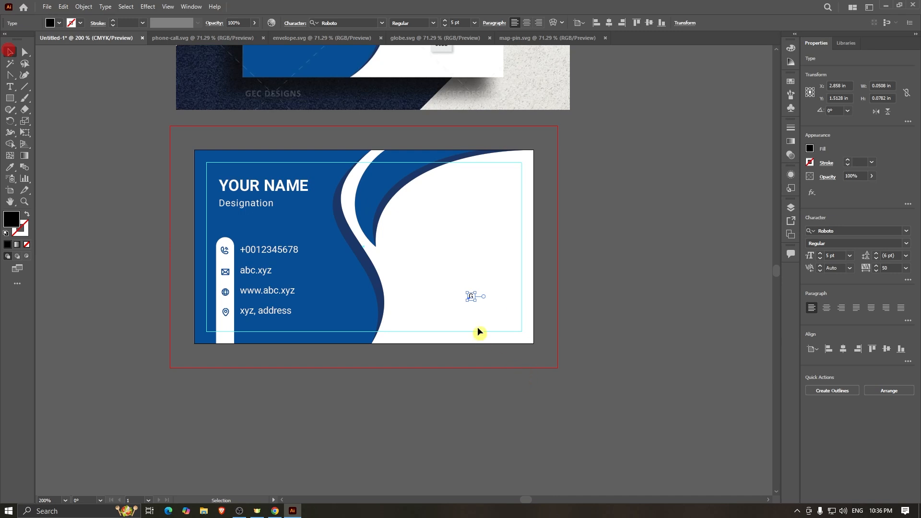
- Enlarge the letter "G" to about 90 pt and position it in the middle of the card's white area
drag(470, 301, 477, 442)
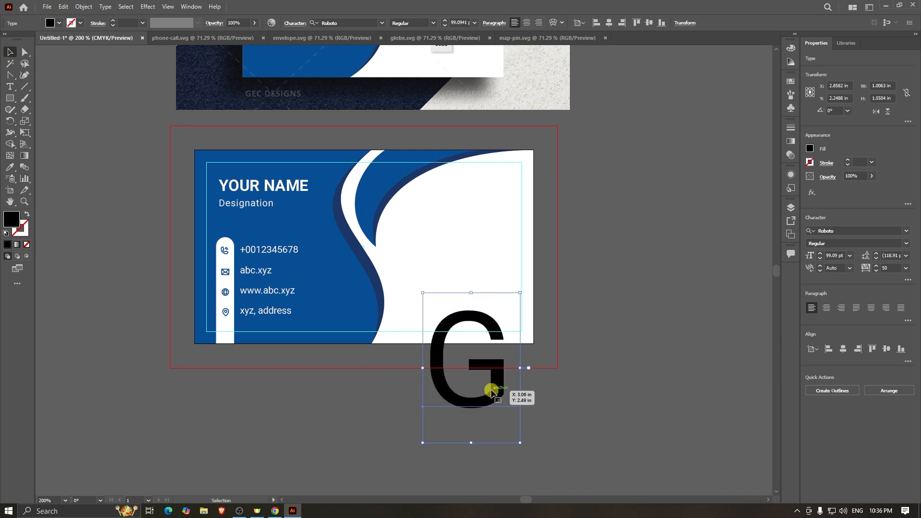
drag(490, 388, 477, 296)
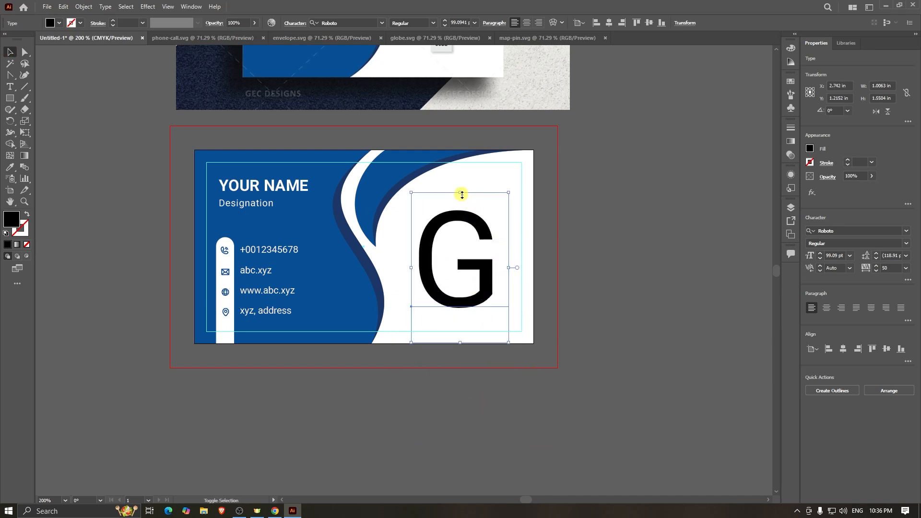
drag(462, 194, 473, 222)
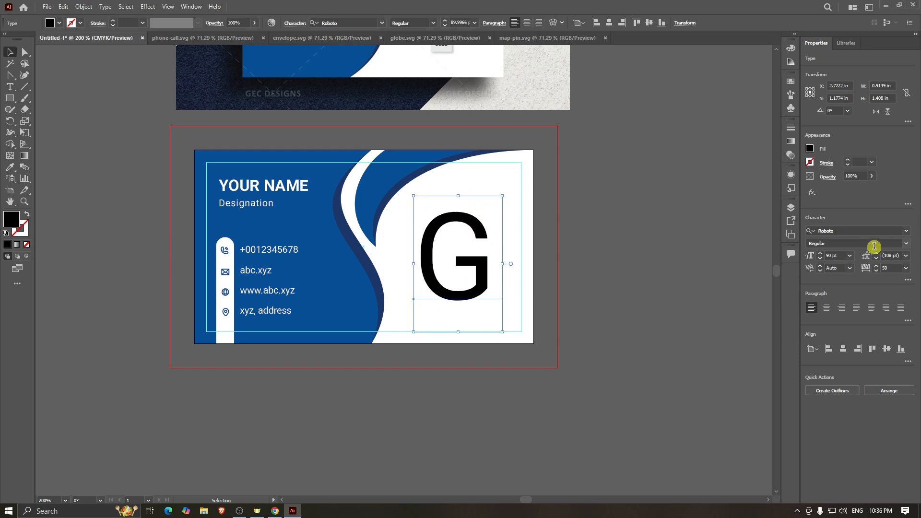
- Try several fonts on the letter "G" and set it to Samarkan Normal
click(862, 234)
key(Down)
key(Down)
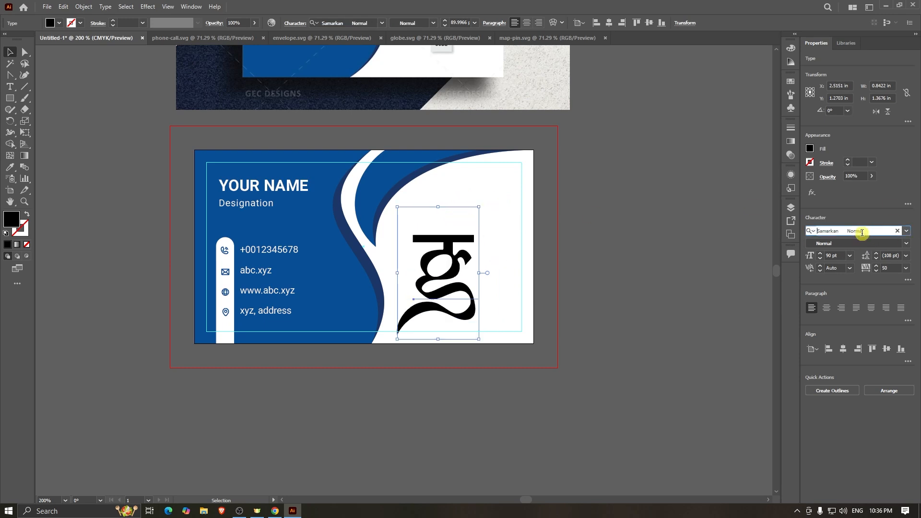
key(Up)
key(Up)
key(Up)
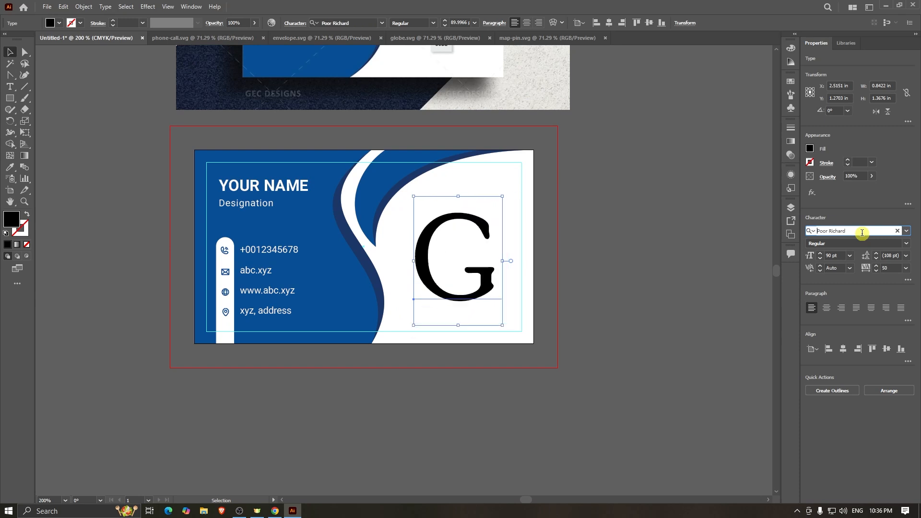
key(Up)
key(Up)
key(Up)
key(Up)
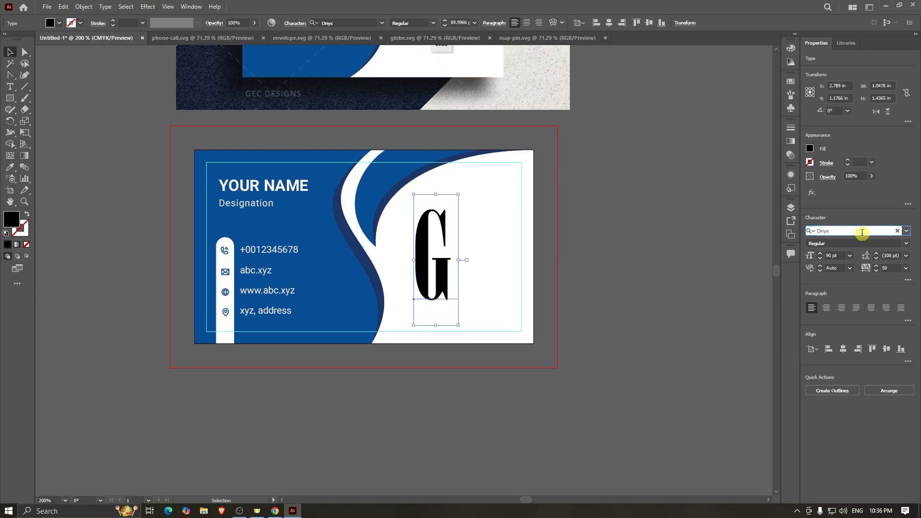
key(Down)
key(Down)
key(Down)
key(Down)
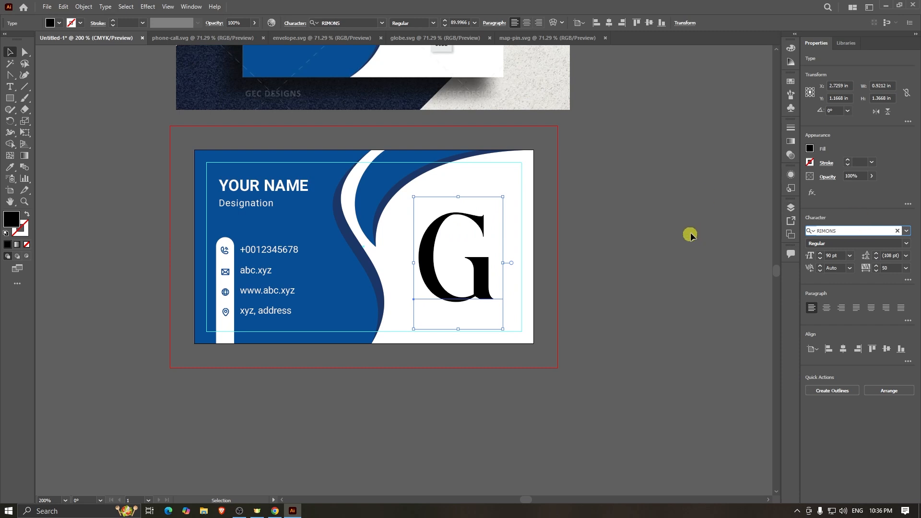
key(Down)
key(Down)
key(Down)
key(Down)
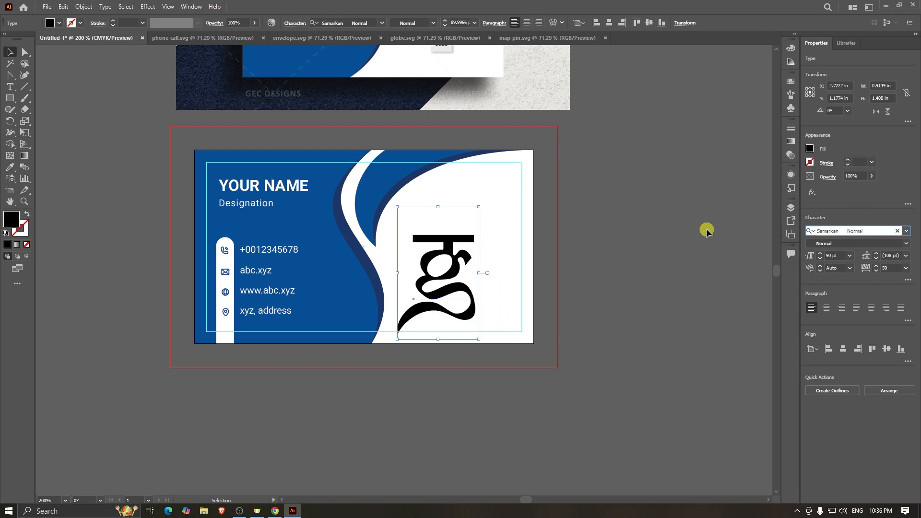
key(Down)
key(Up)
click(658, 274)
- Move the letter "G" up into the middle of the white area and convert it to outlines
scroll(546, 288, up, 2)
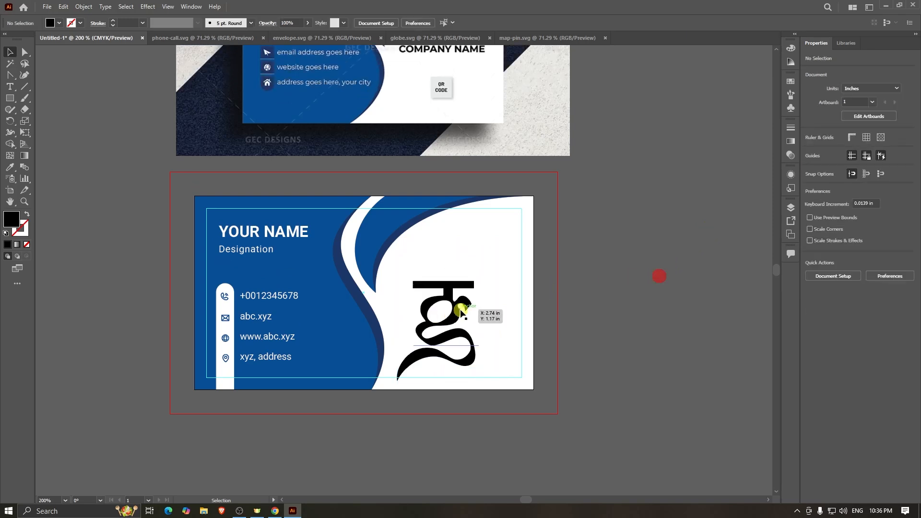
click(458, 317)
drag(458, 317, 472, 296)
right_click(471, 294)
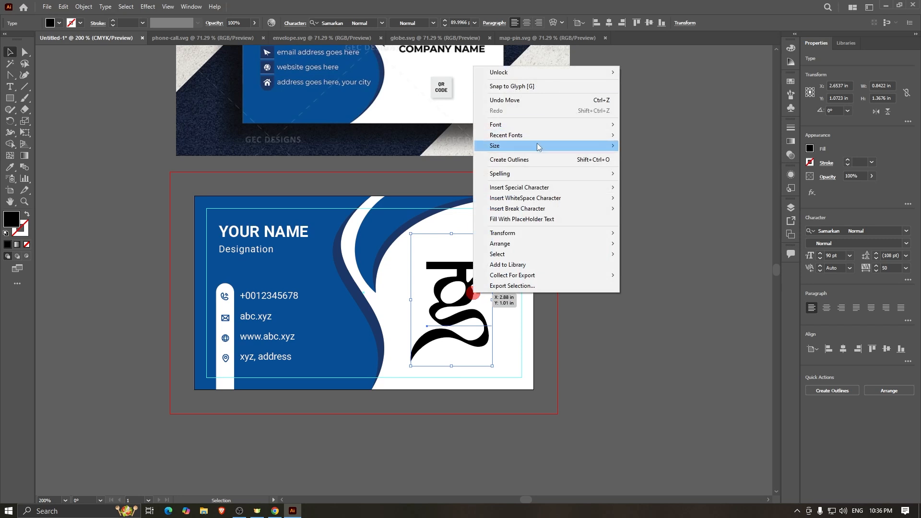
click(536, 166)
click(644, 295)
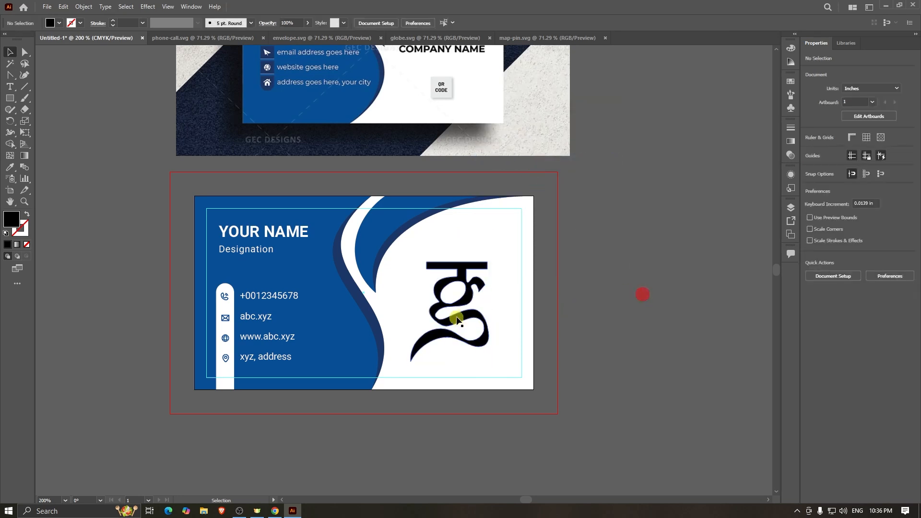
- Nudge the outlined letter slightly upward and fill it with the card's blue sampled by the Eyedropper
drag(463, 312, 464, 303)
key(i)
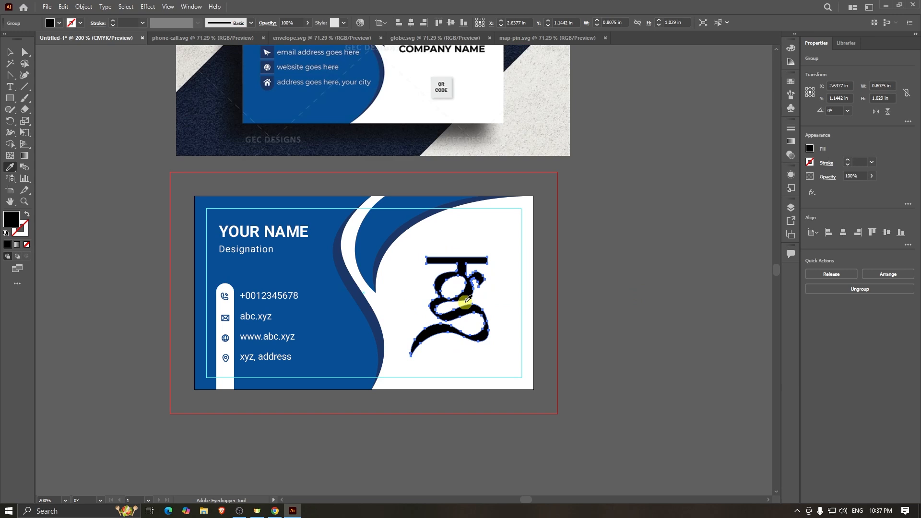
click(325, 289)
scroll(267, 119, down, 2)
click(9, 52)
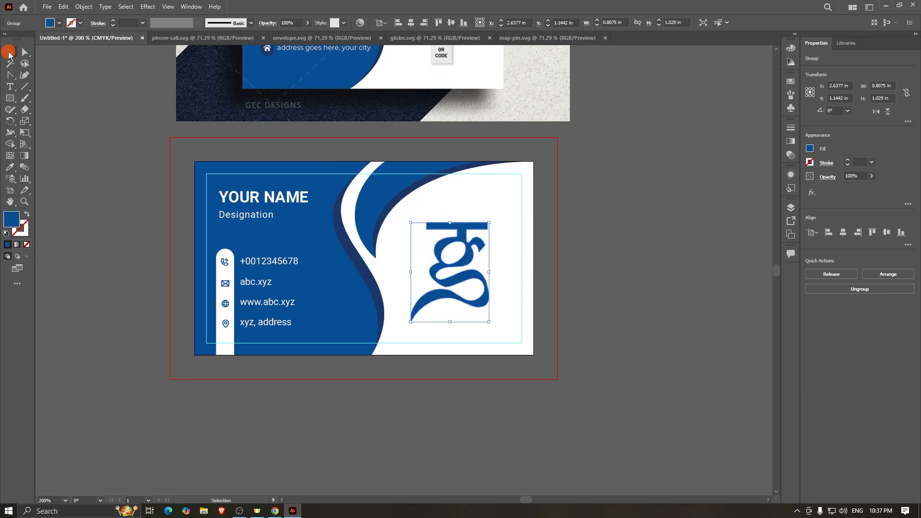
click(708, 336)
- Recolor the outlined letter with the light blue sampled from the hexagon logo on the reference card
click(488, 299)
scroll(456, 288, down, 1)
scroll(483, 290, up, 2)
scroll(470, 310, up, 2)
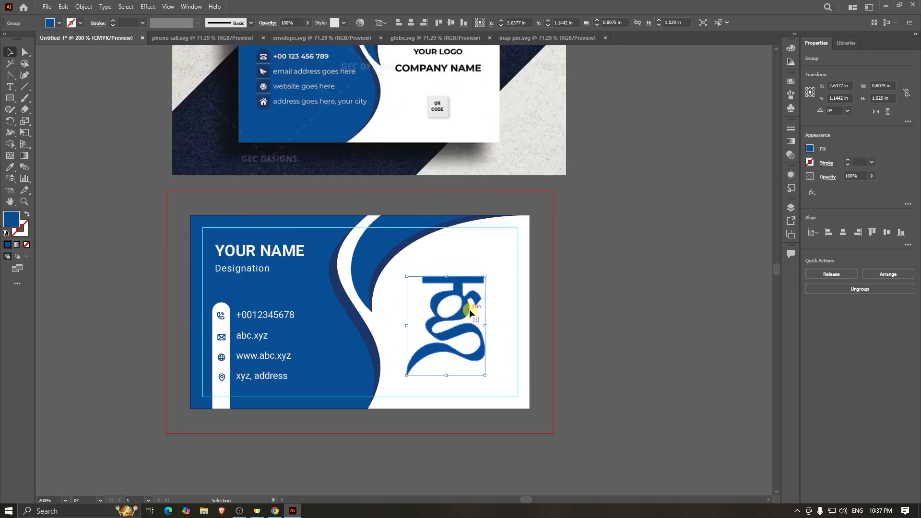
scroll(471, 326, down, 1)
scroll(465, 305, down, 2)
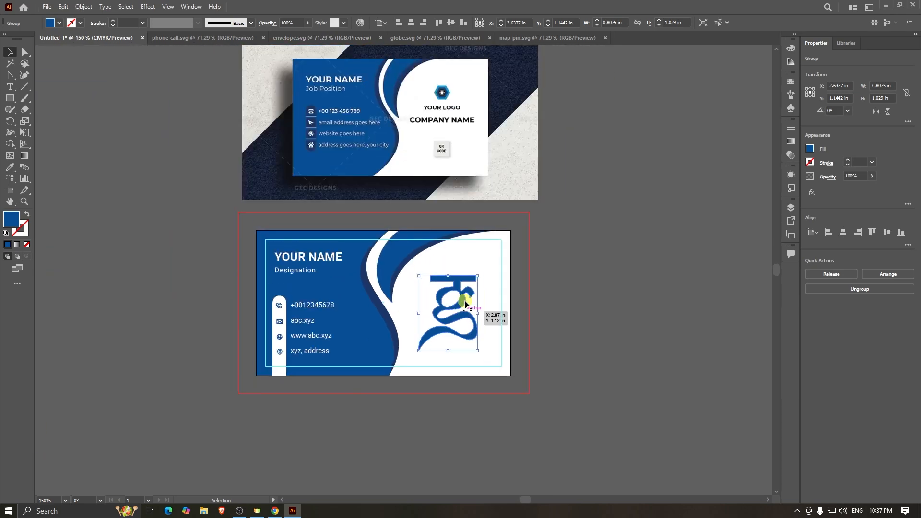
scroll(444, 149, up, 4)
key(i)
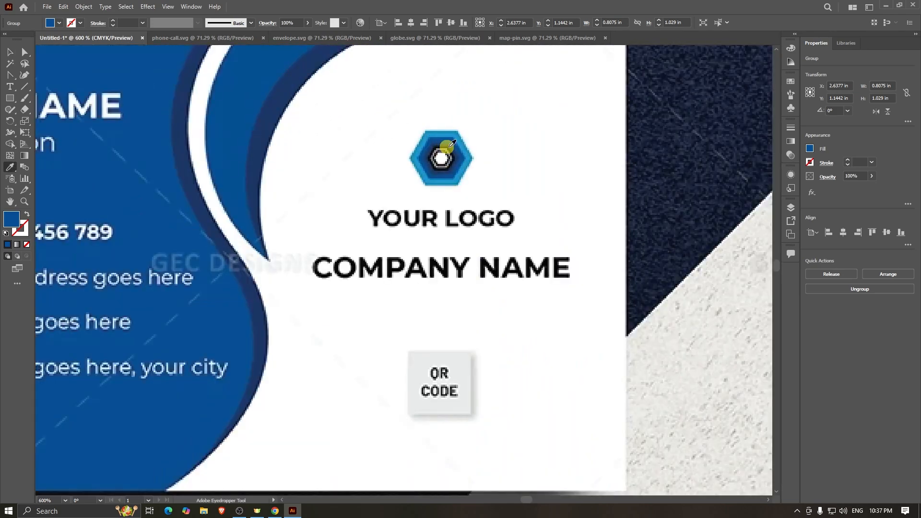
scroll(465, 149, up, 1)
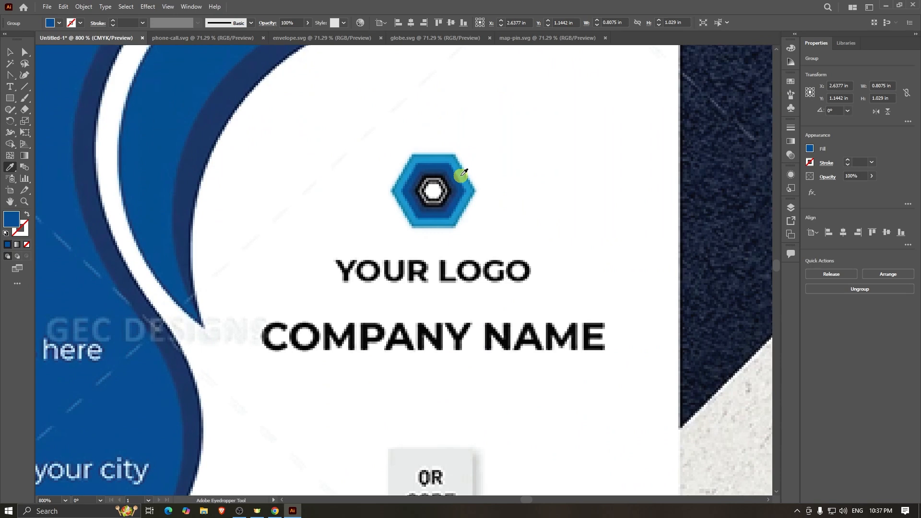
click(462, 174)
scroll(462, 147, down, 6)
scroll(461, 252, up, 2)
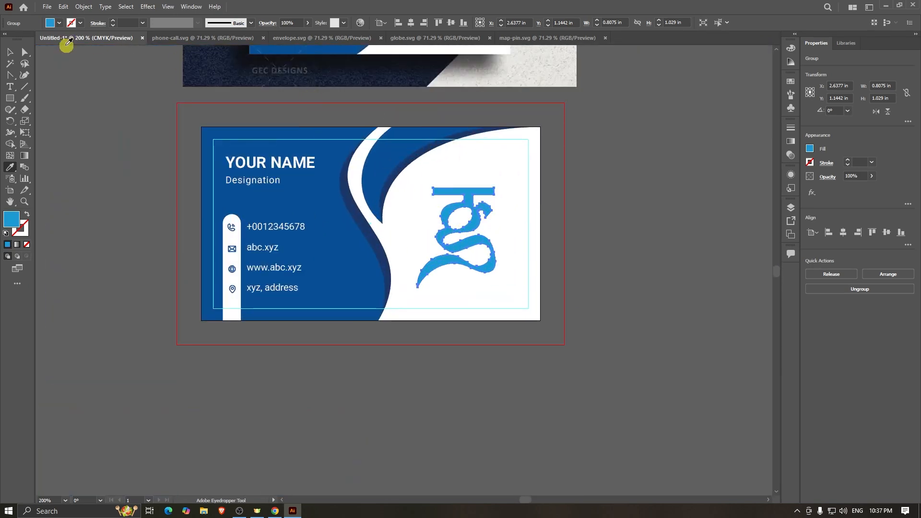
click(11, 53)
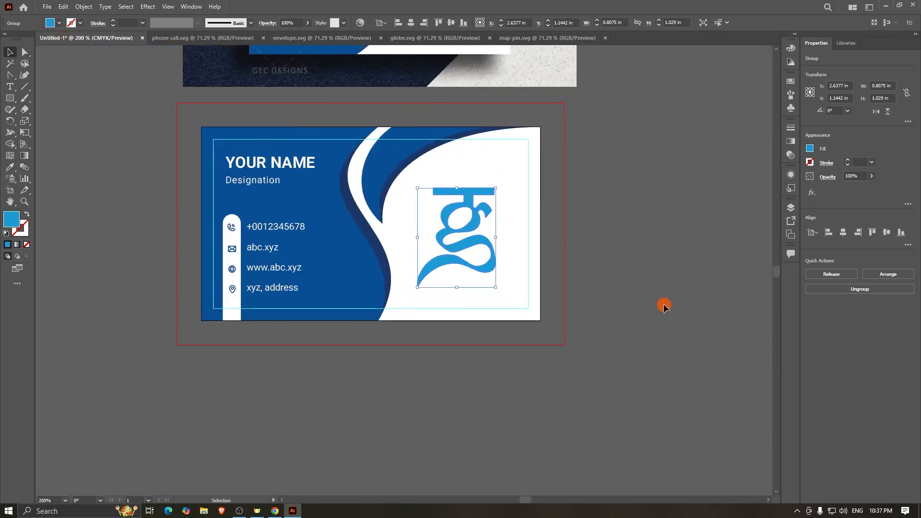
click(663, 307)
- Duplicate the outlined letter in place and offset the copy slightly to the right of the original
scroll(483, 287, up, 3)
click(484, 241)
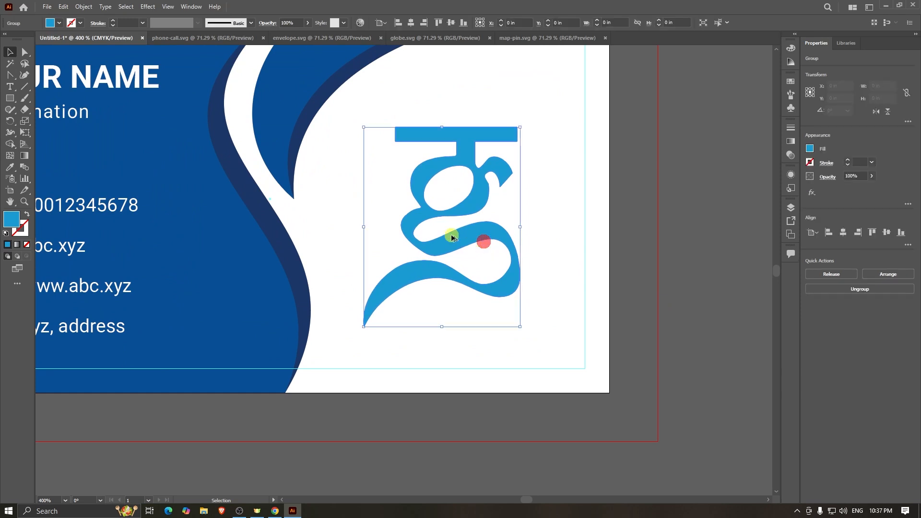
scroll(459, 247, up, 3)
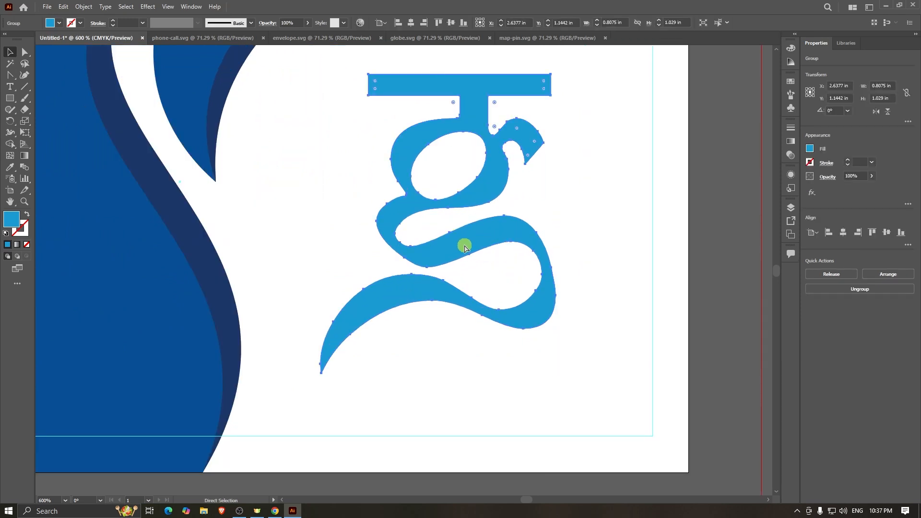
click(465, 245)
key(shift+Right)
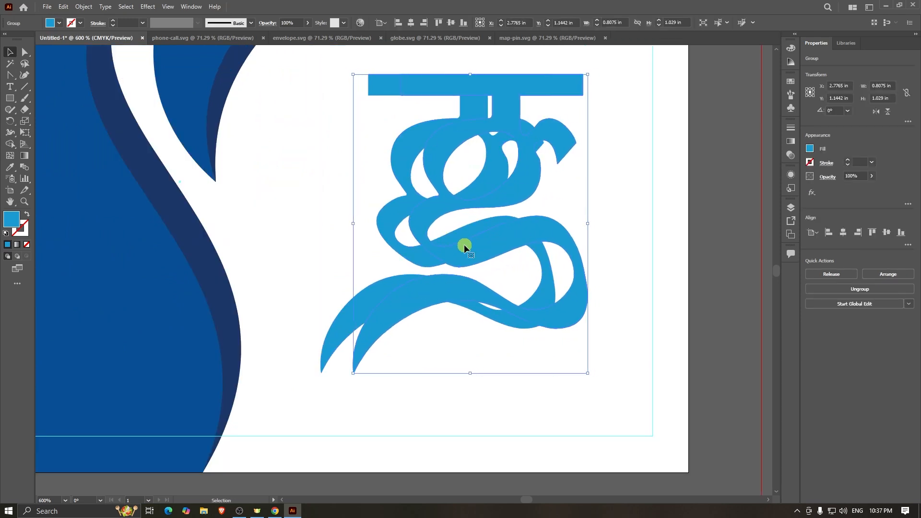
scroll(465, 244, down, 3)
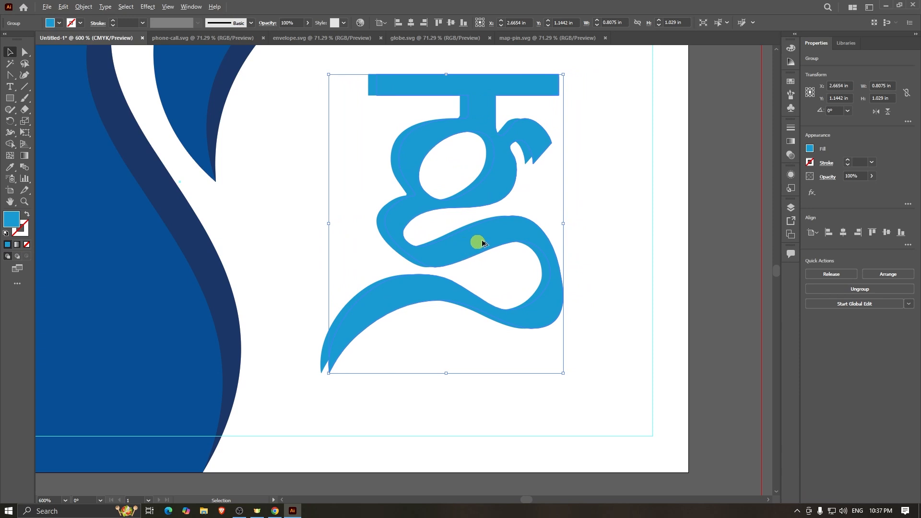
- Fill the duplicate letter with the wave's navy, and replace that with the card's blue
key(i)
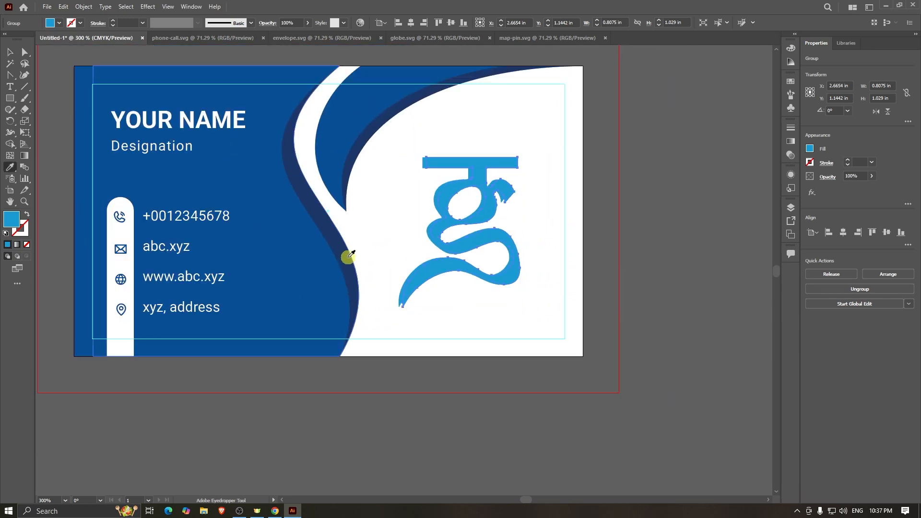
click(346, 257)
click(276, 197)
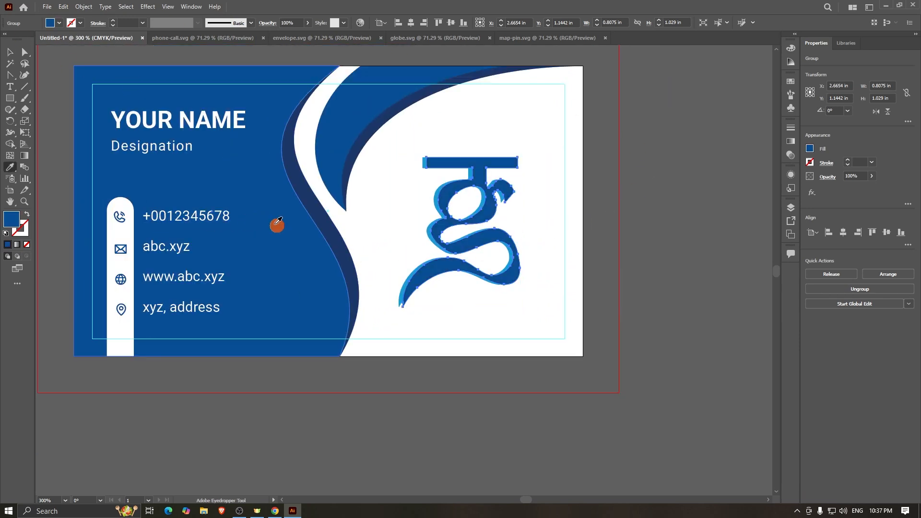
click(11, 53)
click(659, 267)
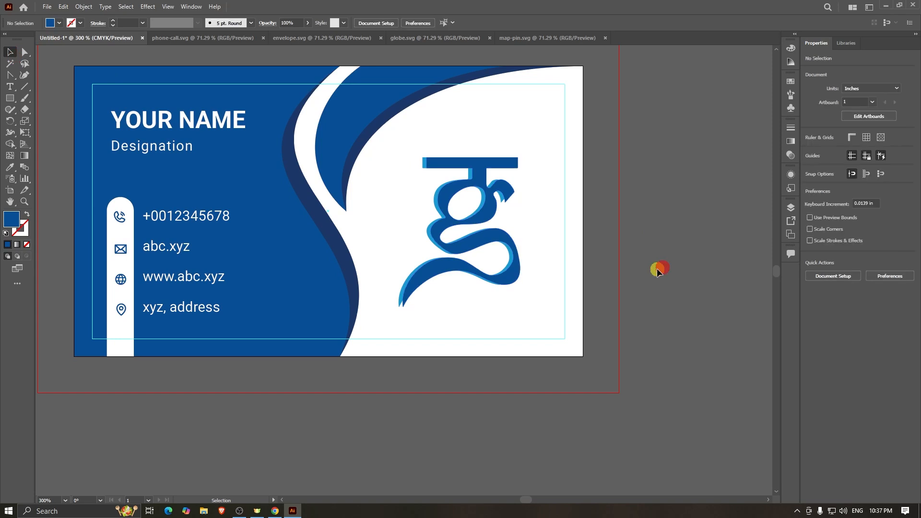
- Try shifting the blue duplicate downward over the light blue letter to form a layered effect, and select both letters
scroll(655, 268, up, 1)
scroll(497, 277, up, 1)
scroll(498, 277, up, 1)
click(487, 243)
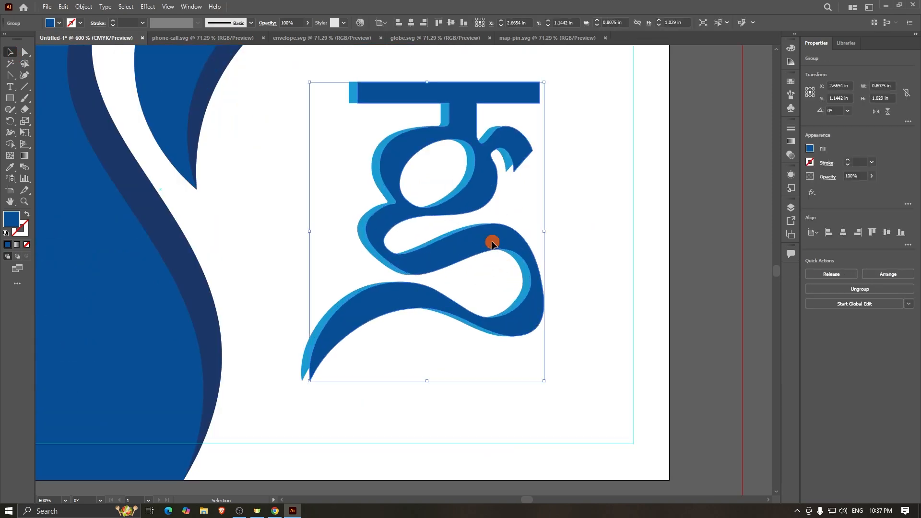
mouse_move(487, 243)
mouse_down()
mouse_move(471, 244)
mouse_move(482, 249)
mouse_up()
scroll(414, 209, down, 1)
scroll(445, 230, up, 2)
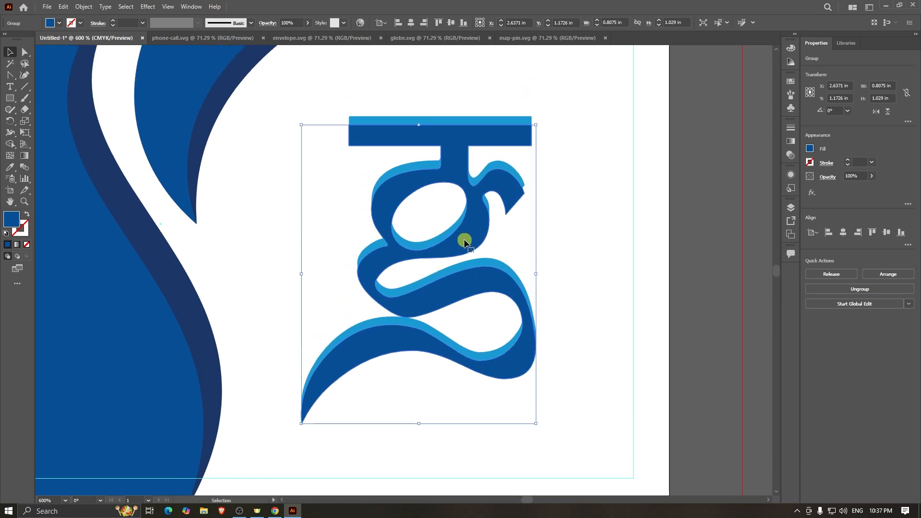
scroll(462, 236, down, 2)
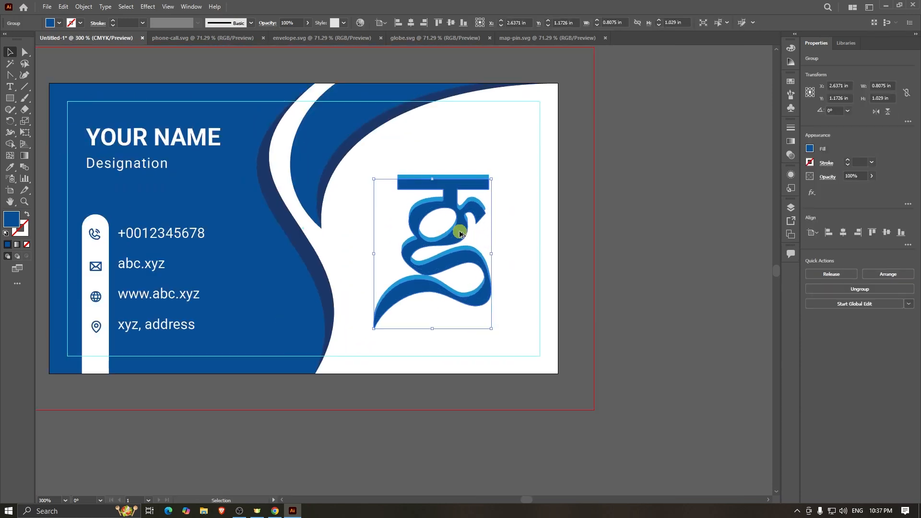
scroll(459, 234, up, 2)
drag(467, 238, 465, 250)
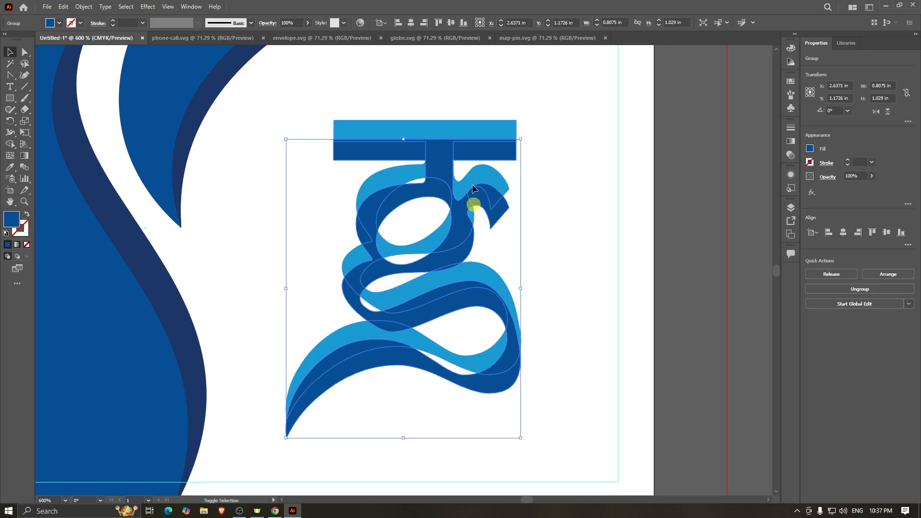
shift+click(469, 136)
scroll(439, 240, down, 3)
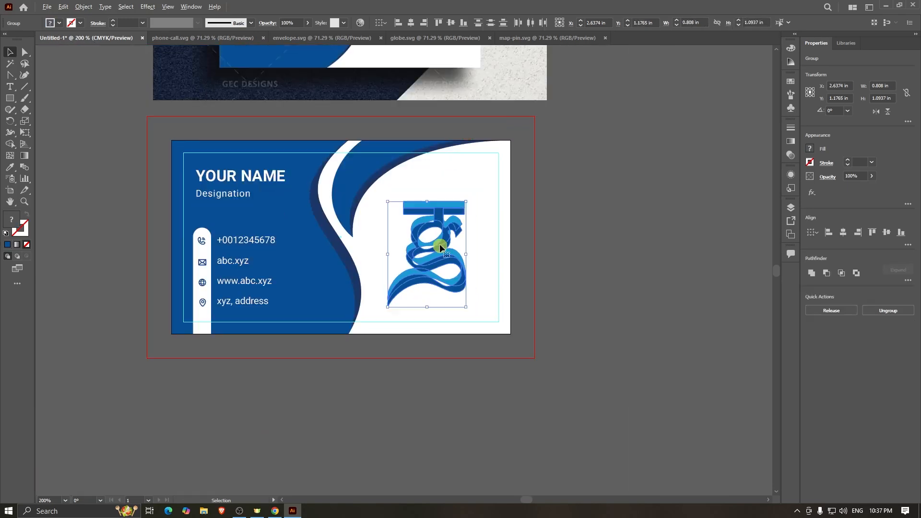
click(625, 282)
- Undo the duplicate letter's shifts and blue recoloring, and delete the duplicate
key(ctrl+z)
key(ctrl+z)
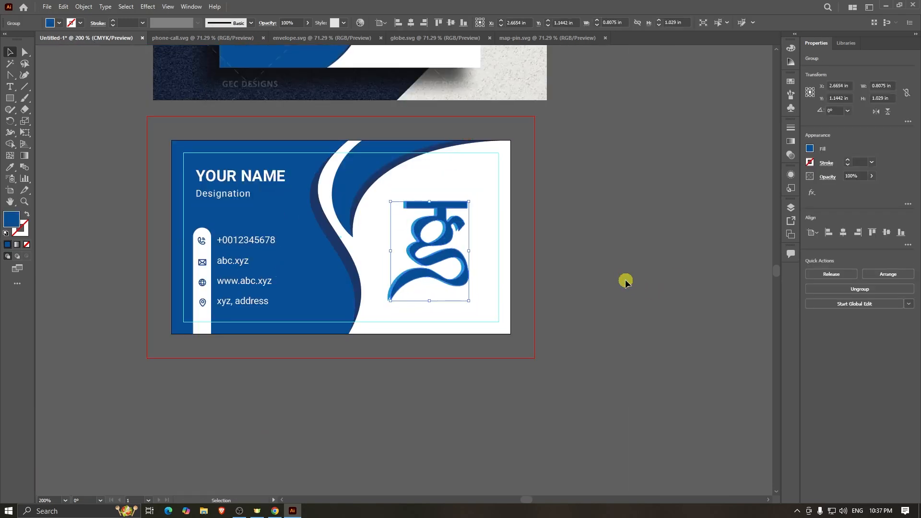
key(ctrl+z)
click(604, 262)
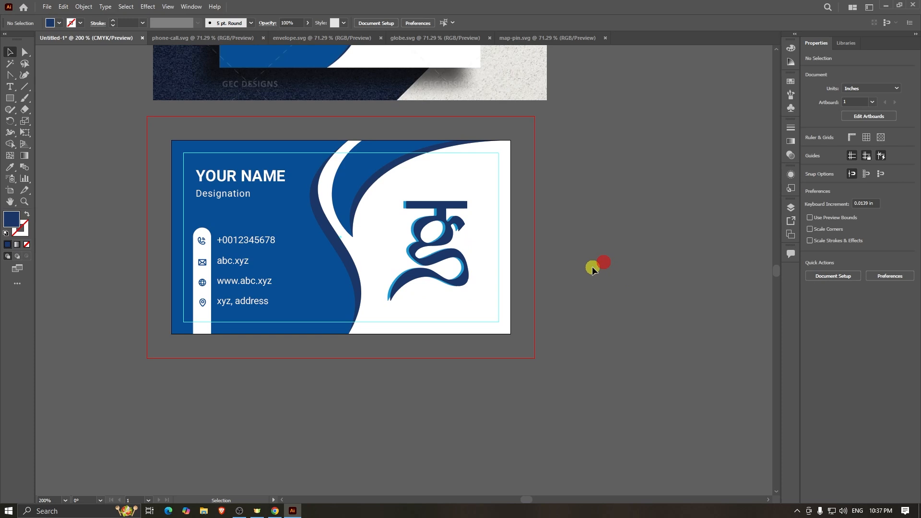
click(458, 258)
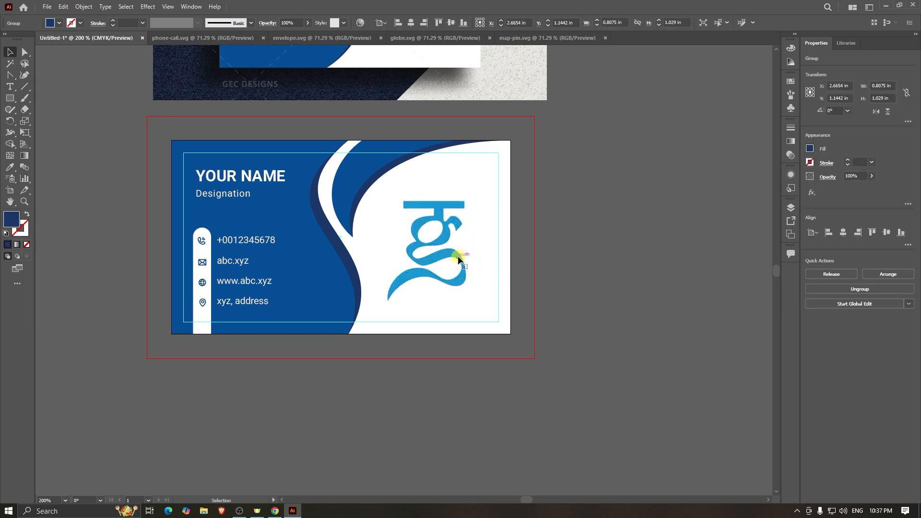
- Fill the remaining outlined letter with the card's blue using the Eyedropper
click(461, 257)
key(i)
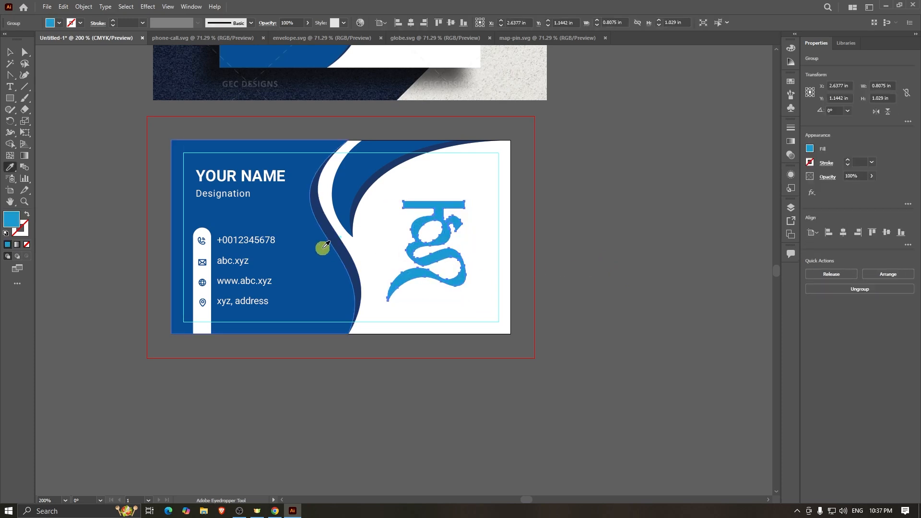
click(323, 247)
click(10, 51)
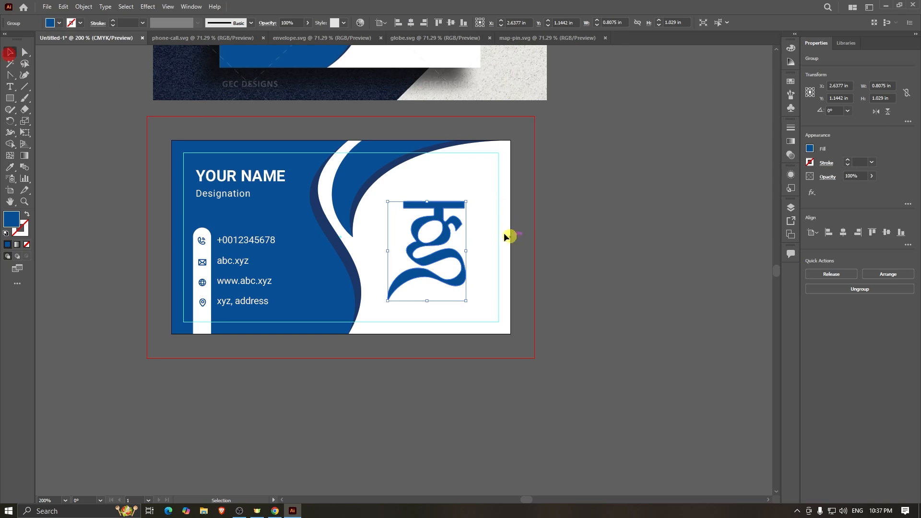
- Scale the letter logo down proportionally about its center to about 0.64 x 0.82 in and deselect it
drag(467, 203, 459, 211)
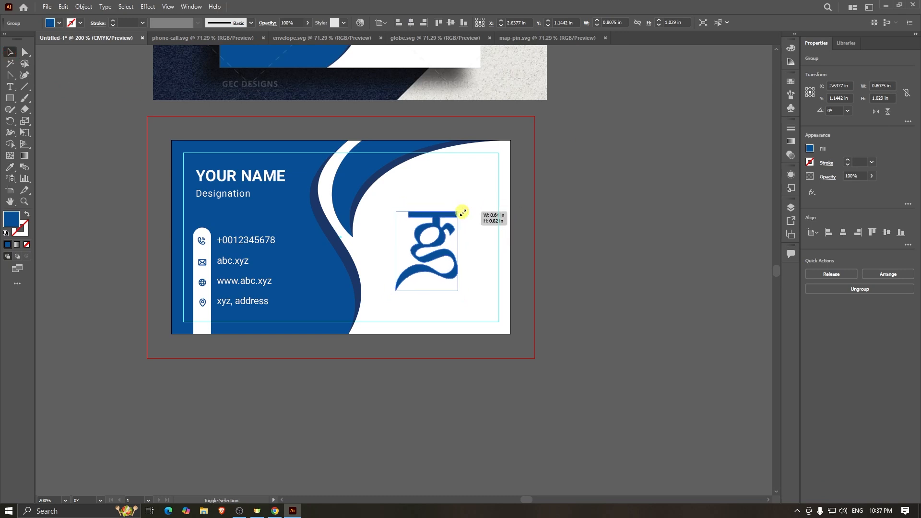
click(544, 235)
scroll(544, 233, up, 4)
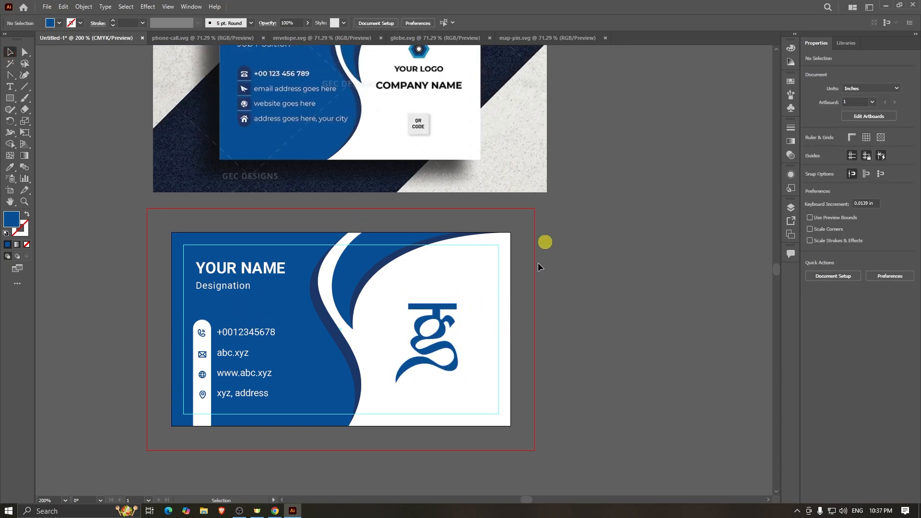
- Move the letter logo straight up by 0.16 in on the white area and deselect it
drag(443, 346, 444, 330)
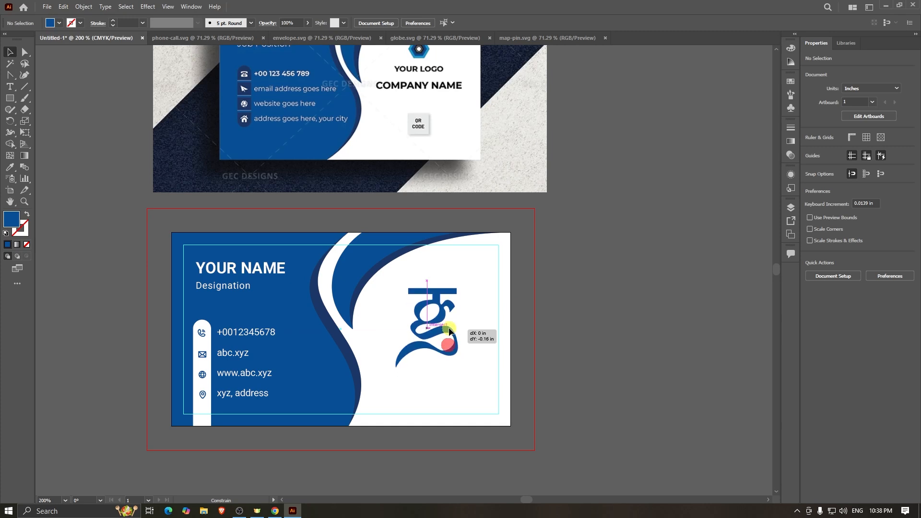
click(545, 335)
scroll(544, 335, down, 1)
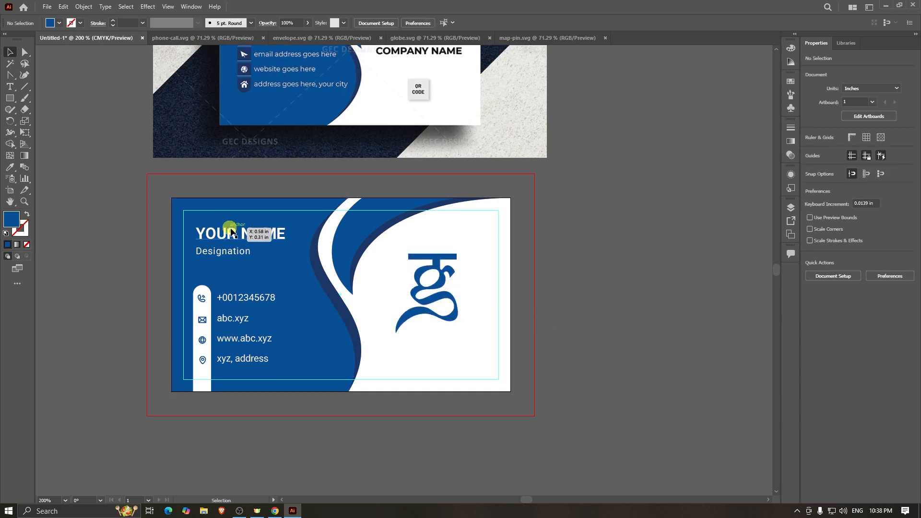
- Copy the "YOUR NAME" text to below the letter logo and fill the copy with the card's blue using the Eyedropper
click(234, 231)
drag(248, 236, 434, 348)
key(i)
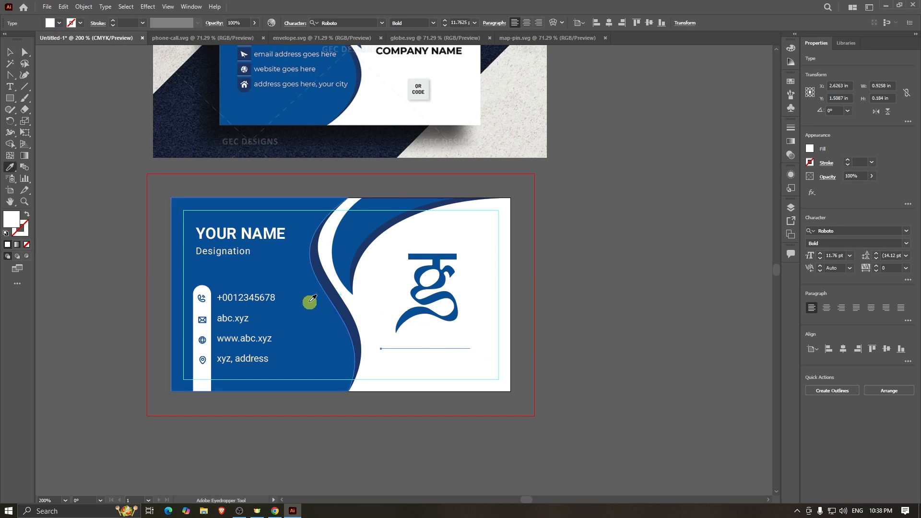
click(302, 298)
click(9, 52)
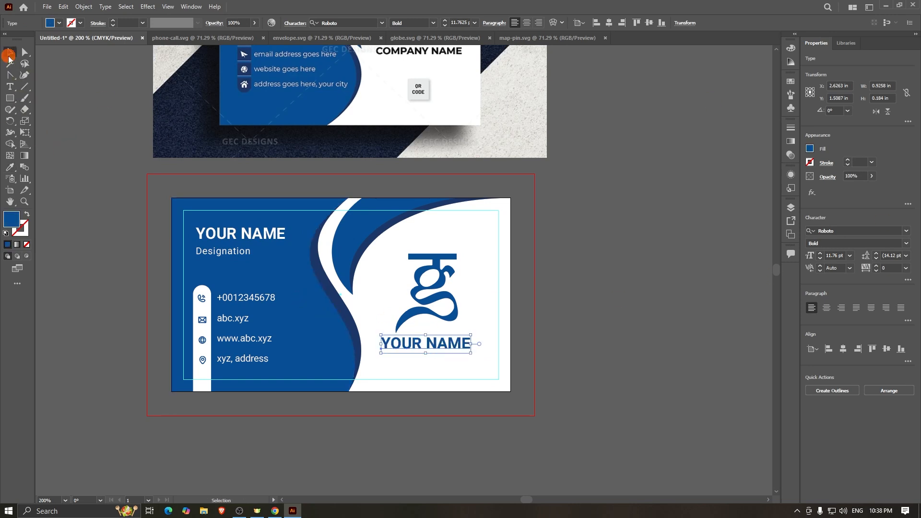
- Center the logo and its text horizontally on each other and nudge the pair about 0.06 in right and 0.03 in down
shift+click(446, 284)
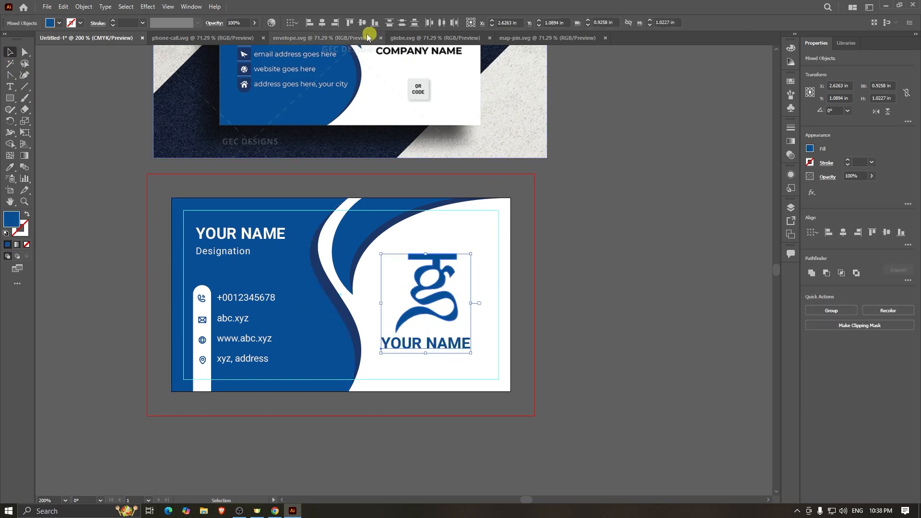
click(322, 23)
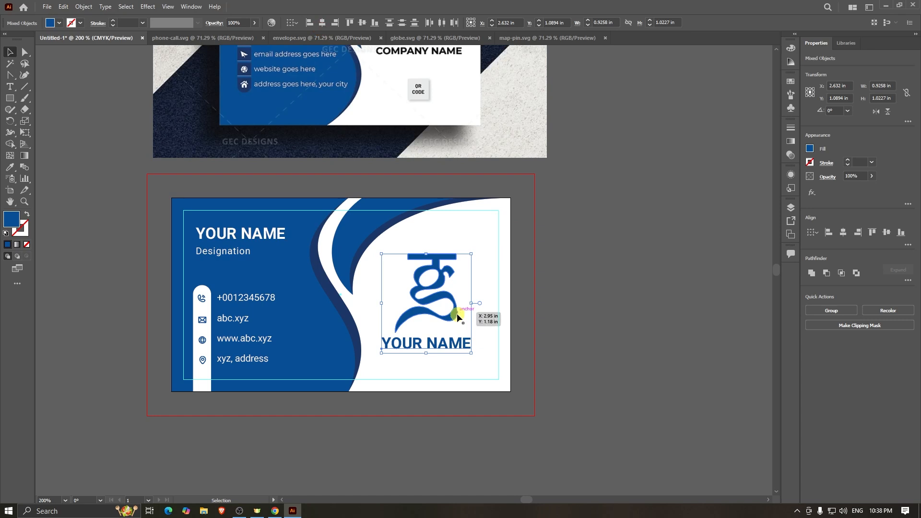
key(Right)
key(Right)
key(Right)
key(Right)
key(Right)
key(Right)
key(Left)
key(Left)
key(Left)
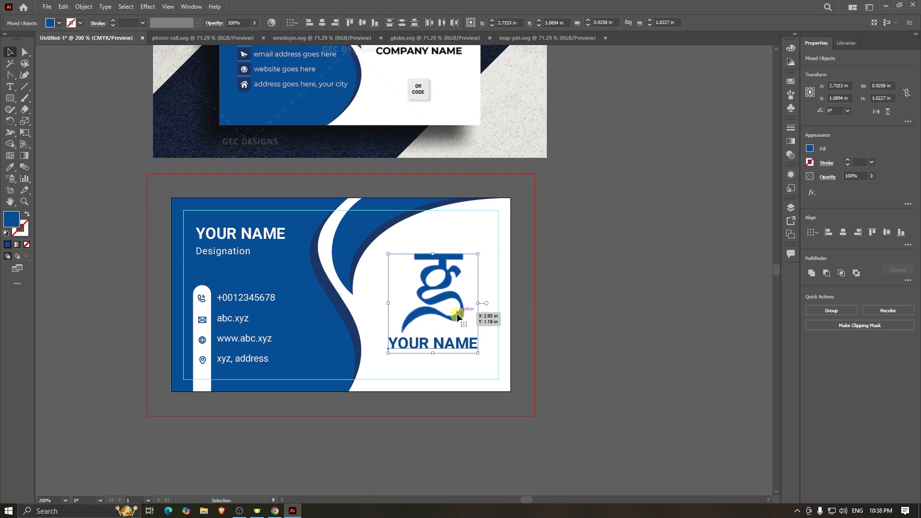
key(Down)
key(Down)
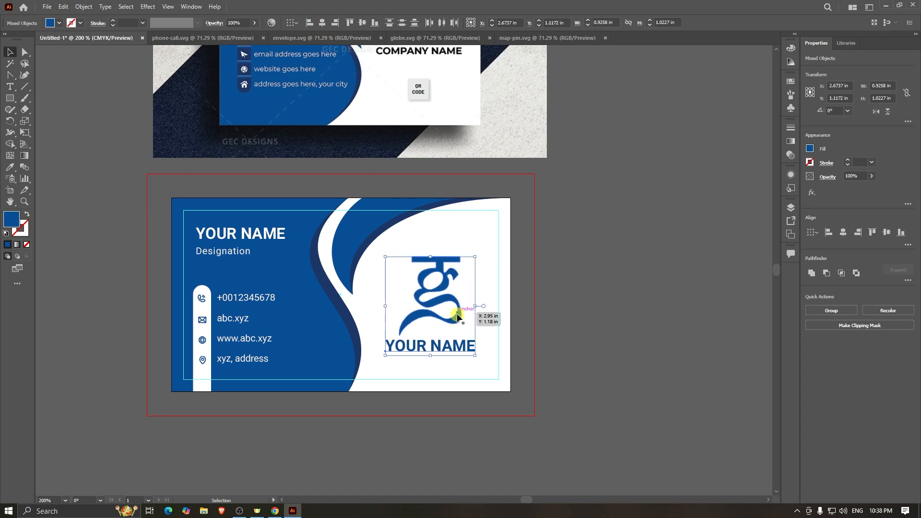
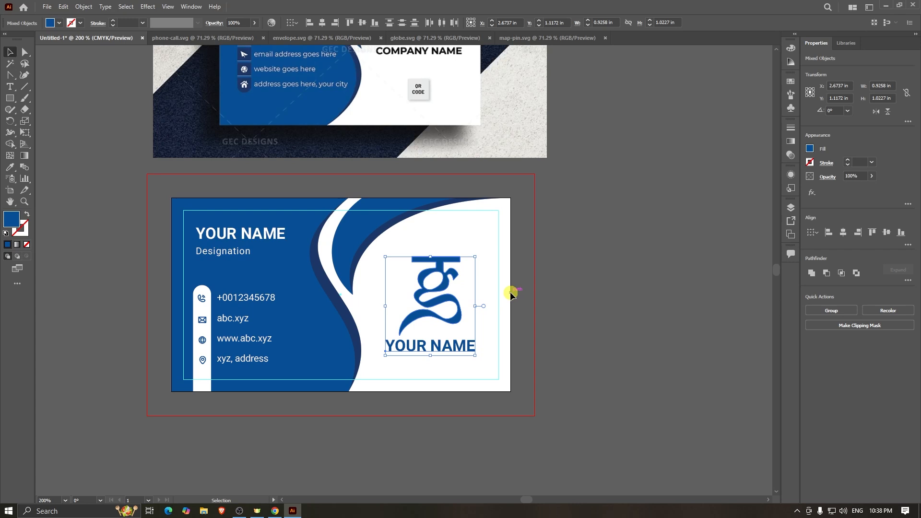
key(Right)
click(563, 323)
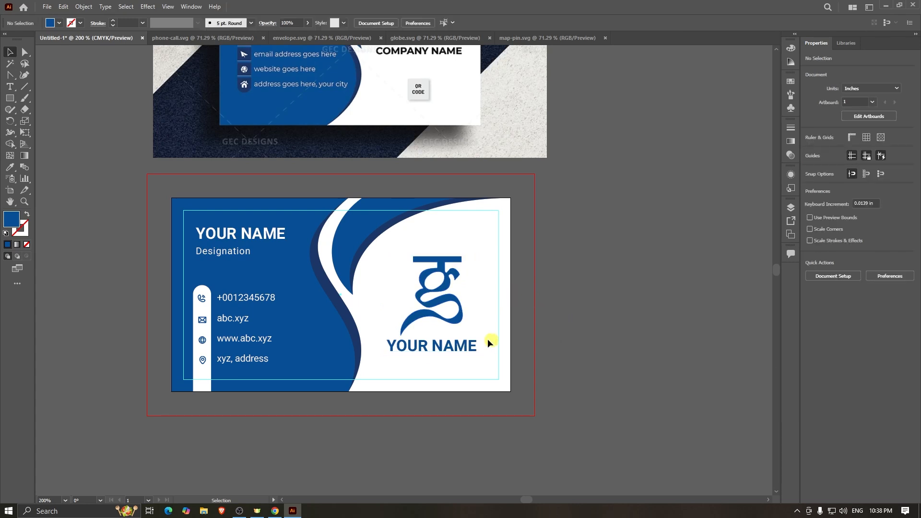
- Replace the text below the logo with "LOGO HERE" in capitals
click(451, 346)
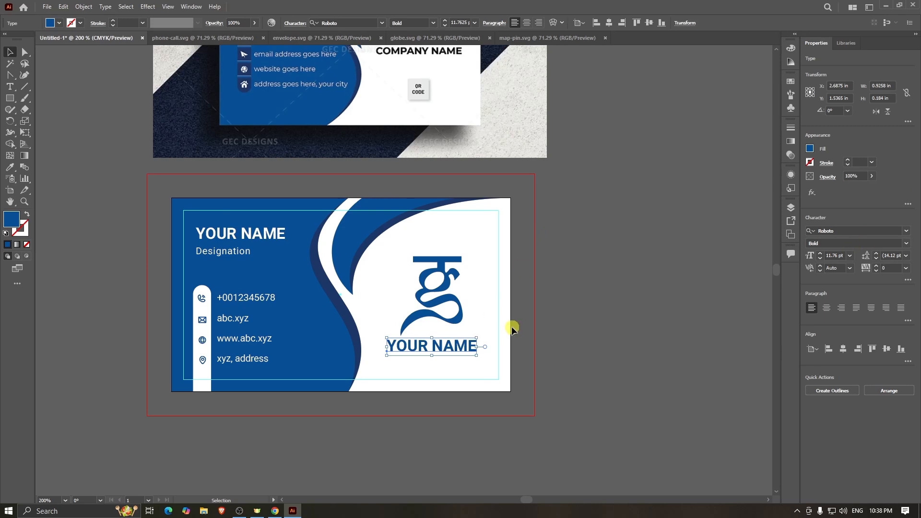
key(t)
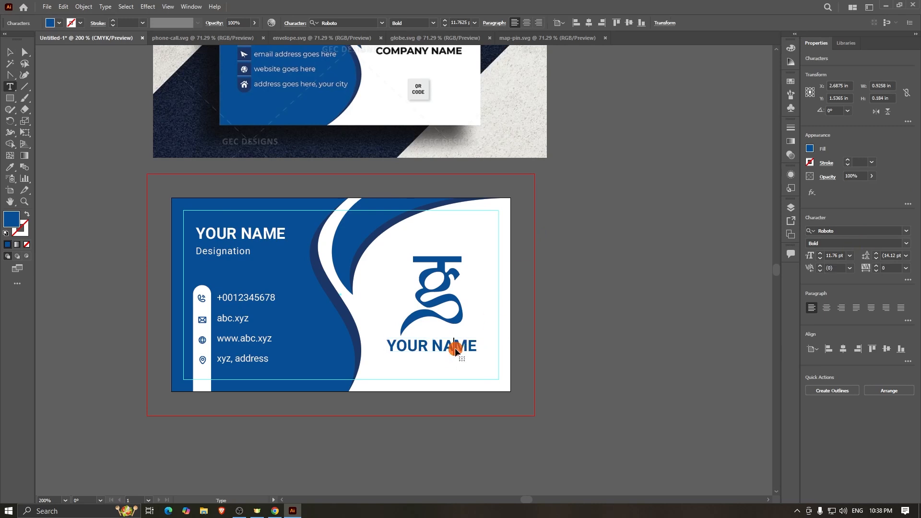
triple_click(456, 347)
text(logo he)
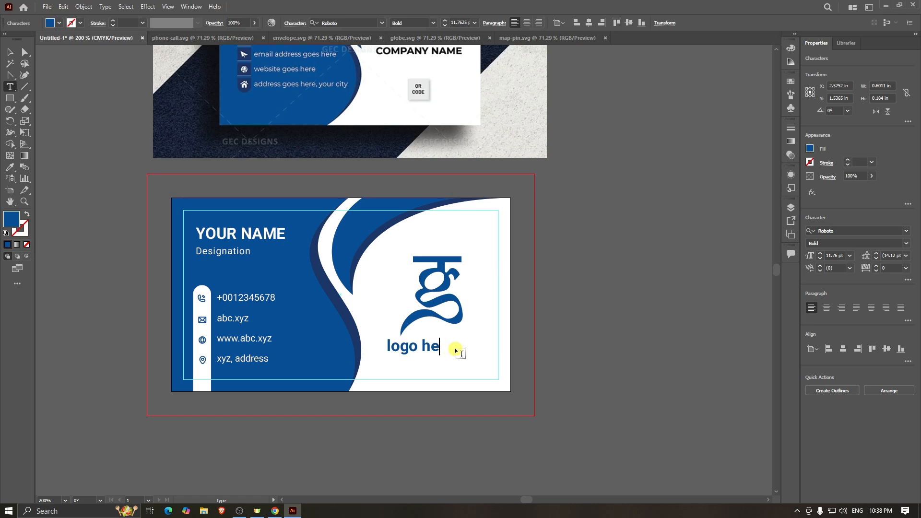
key(BackSpace)
key(BackSpace)
key(BackSpace)
key(BackSpace)
key(BackSpace)
key(BackSpace)
key(BackSpace)
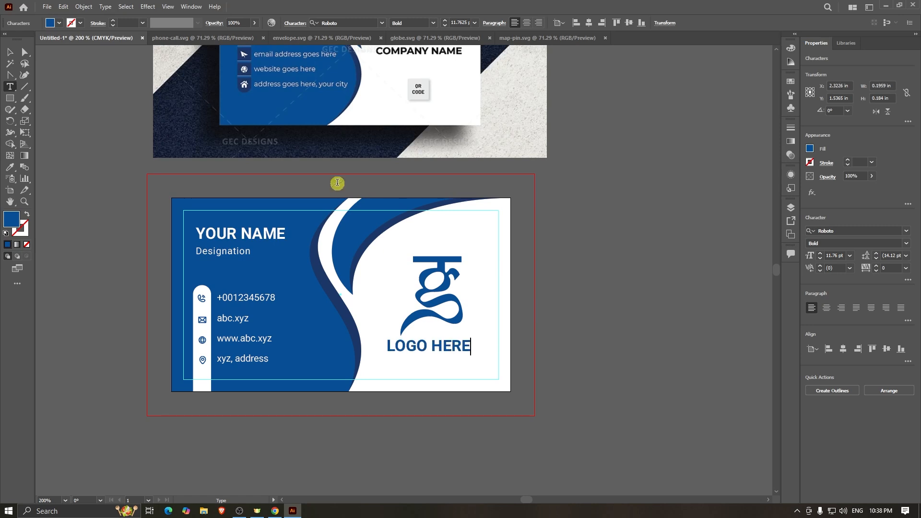
click(10, 52)
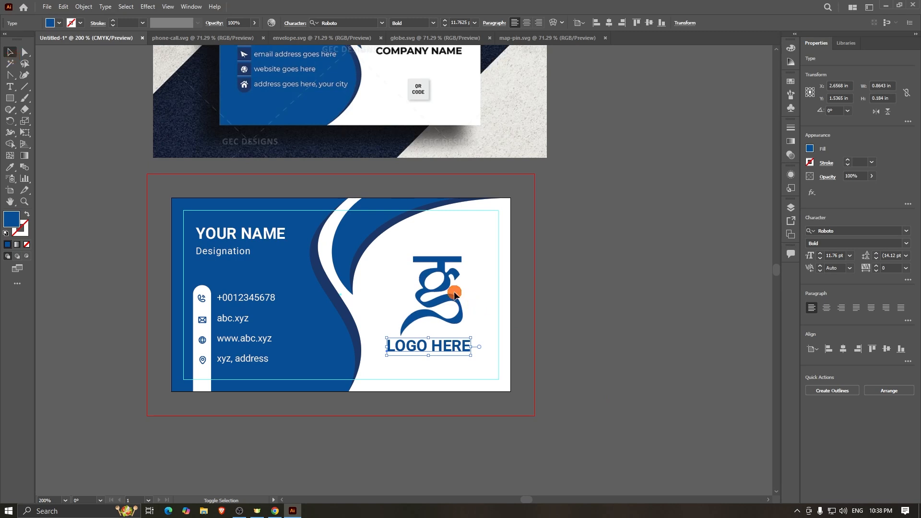
- Align the letter logo and the "LOGO HERE" text on their horizontal centers and deselect them
shift+click(442, 276)
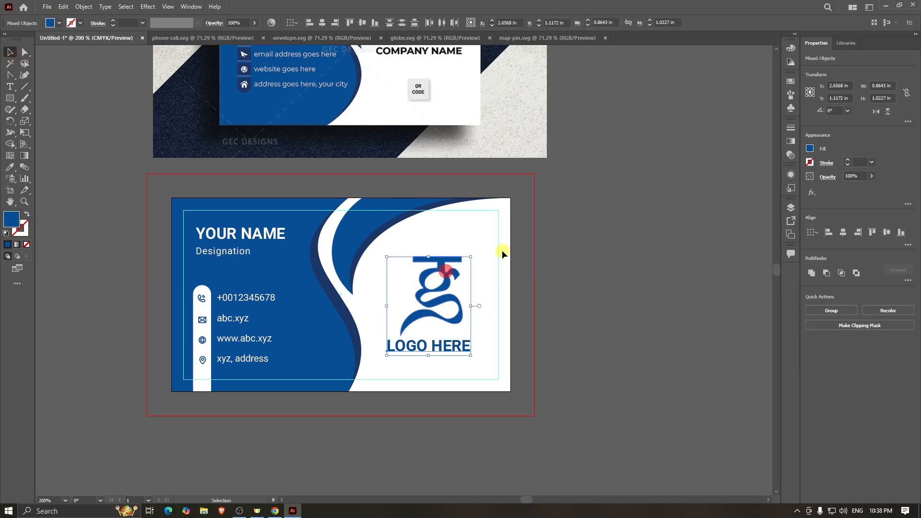
click(322, 23)
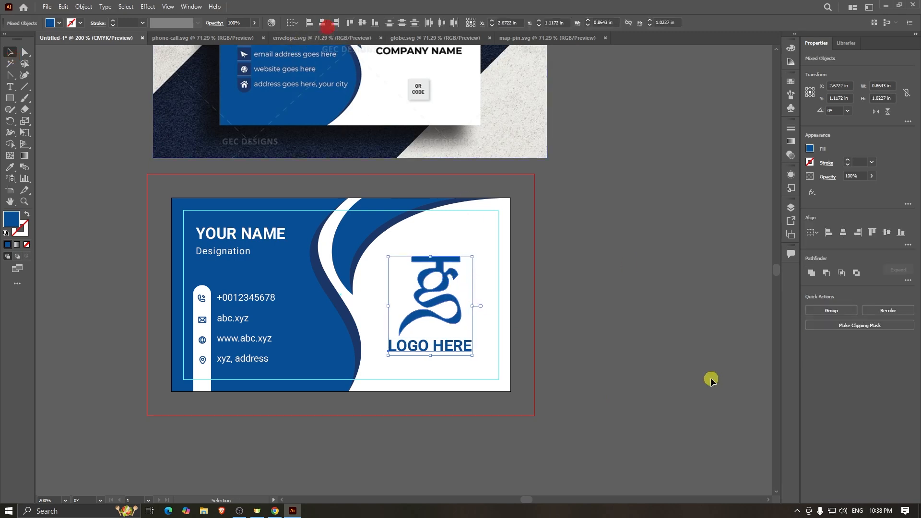
click(708, 378)
- Try a tracking of 200 on the "LOGO HERE" text and settle on 100
click(444, 354)
click(889, 269)
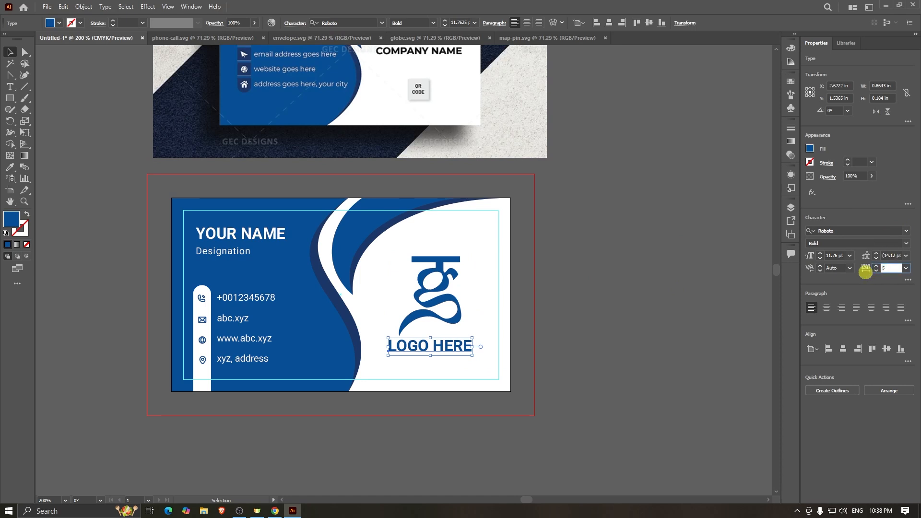
text(200)
key(Return)
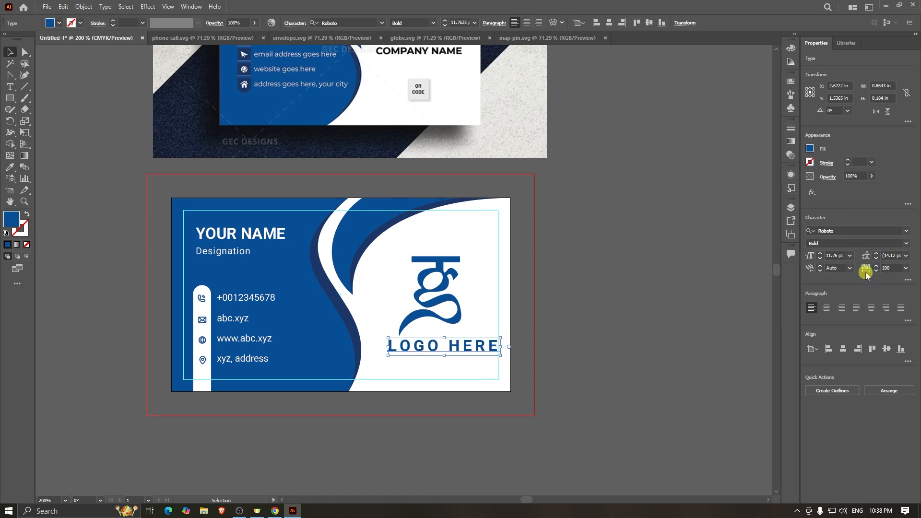
click(896, 269)
text(100)
key(Return)
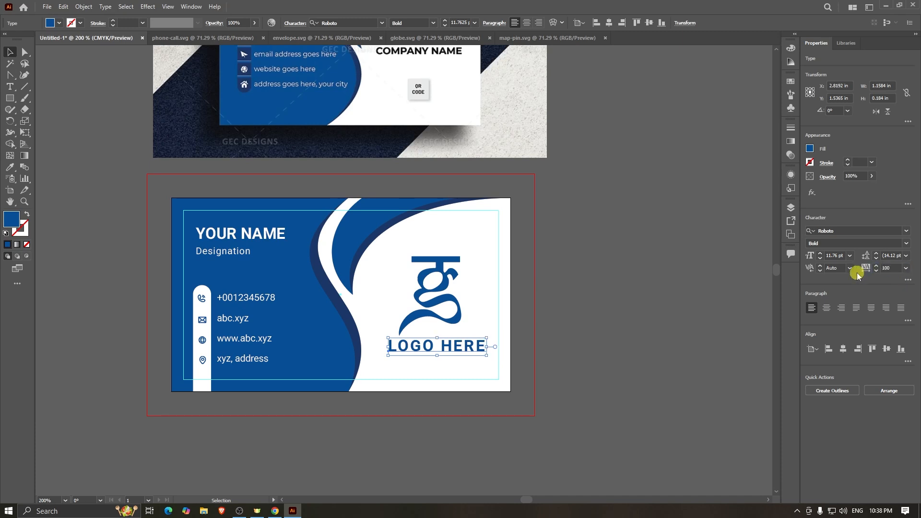
- Realign the letter logo with the widened "LOGO HERE" text on their horizontal centers
shift+click(430, 298)
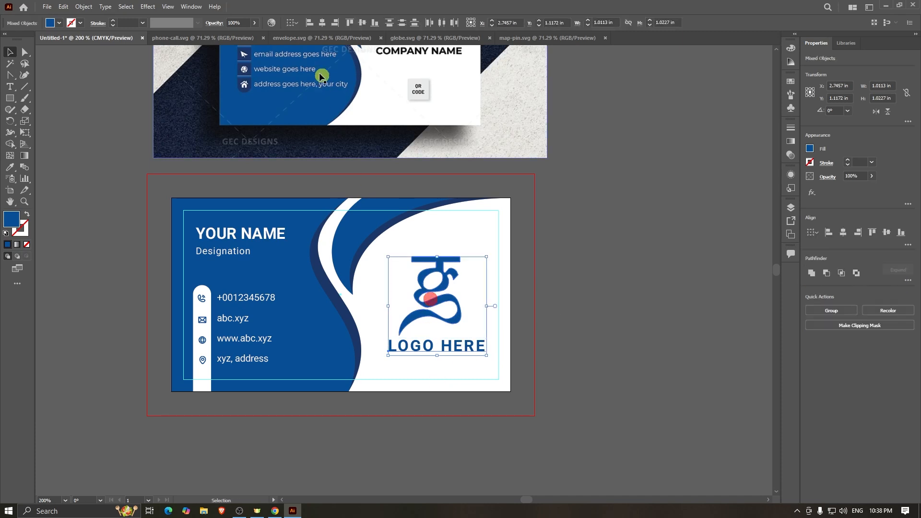
click(323, 26)
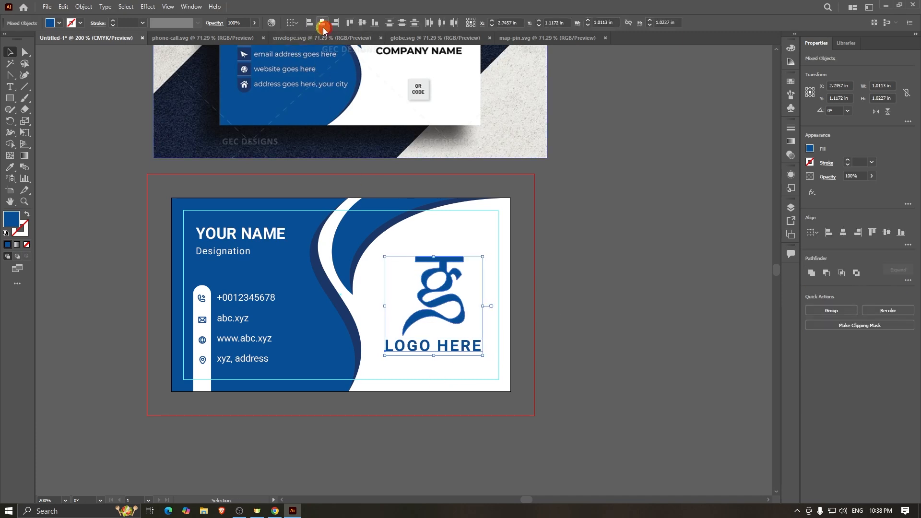
click(608, 332)
- Nudge only the letter logo slightly left above its text and deselect it
click(451, 284)
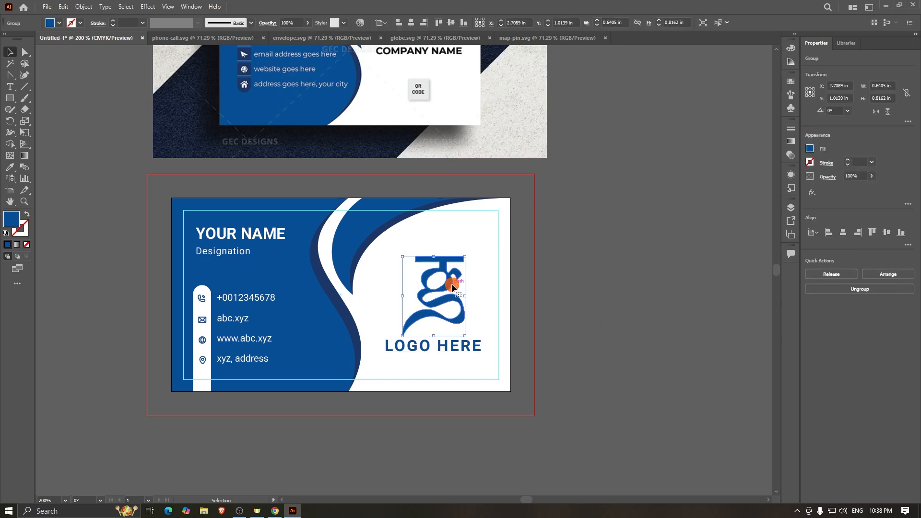
key(Left)
key(Left)
key(Left)
key(Right)
key(Right)
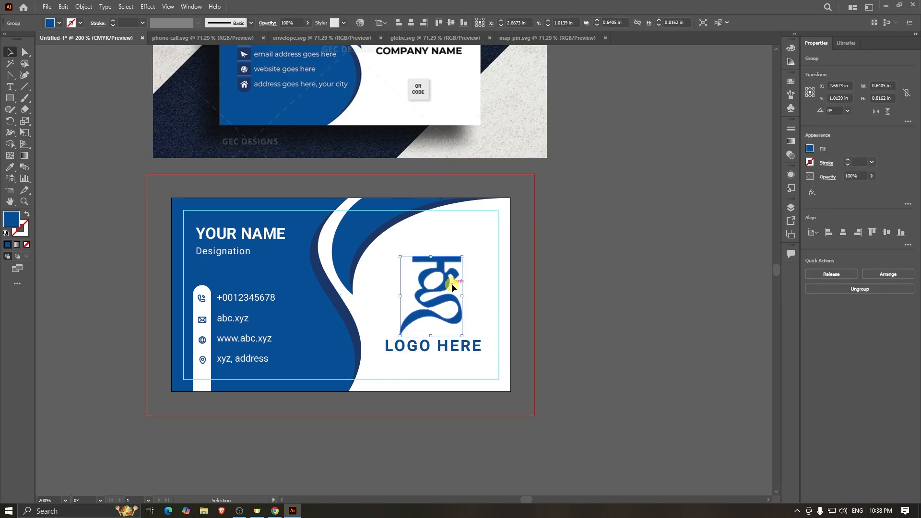
click(565, 320)
- Scale the "LOGO HERE" text down proportionally to about 9.78 pt, keeping it centered under the logo
click(459, 350)
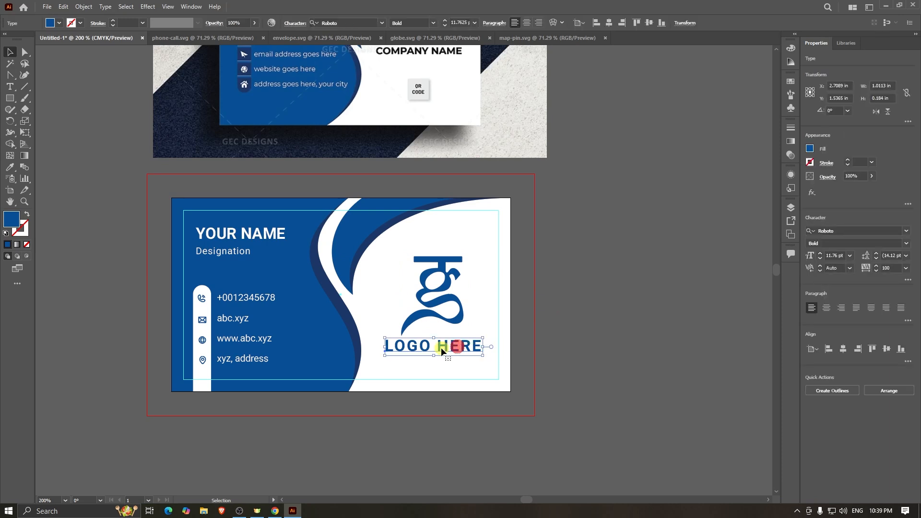
scroll(446, 351, up, 2)
drag(439, 357, 442, 354)
scroll(404, 277, down, 2)
click(426, 272)
scroll(427, 275, up, 2)
scroll(440, 291, up, 2)
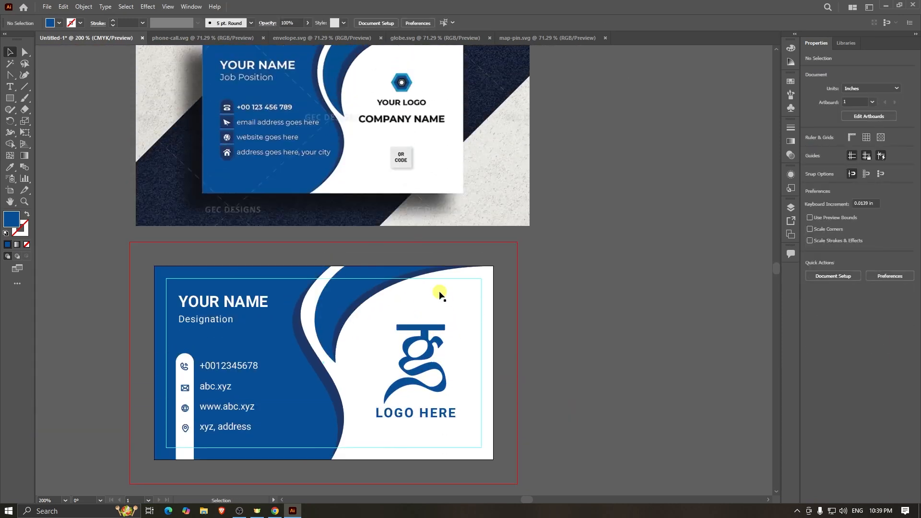
scroll(439, 291, down, 1)
- Scale the letter logo down proportionally to about 0.62 x 0.79 in
click(436, 329)
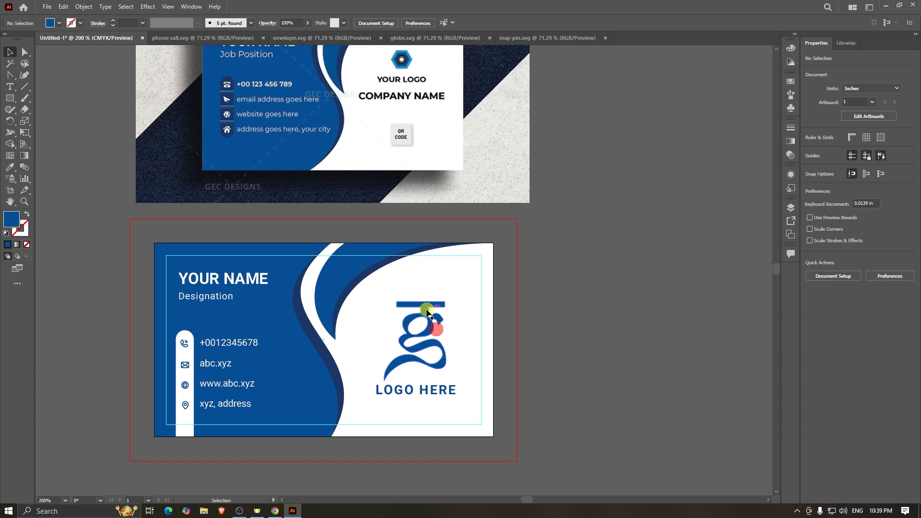
click(425, 308)
drag(416, 300, 416, 306)
scroll(438, 305, down, 4)
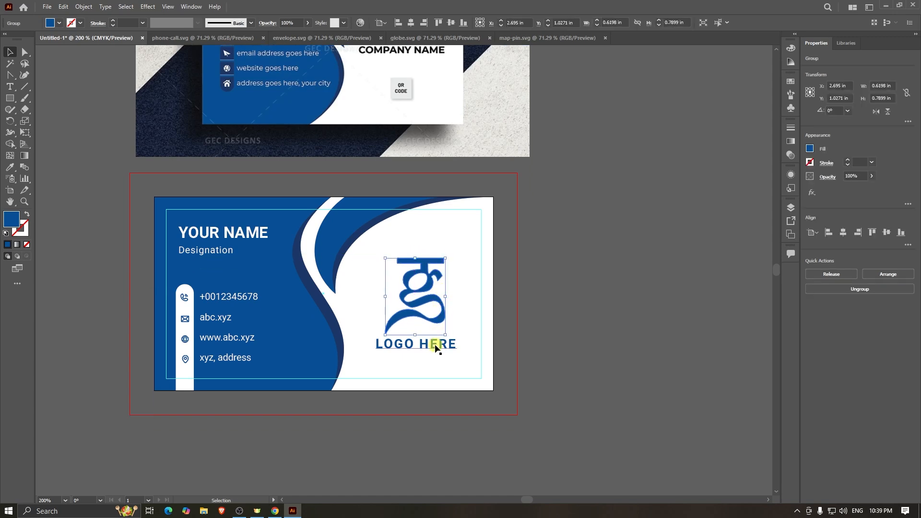
- Duplicate the "LOGO HERE" text directly below the original as a second line
click(438, 346)
scroll(436, 346, down, 3)
scroll(433, 315, up, 3)
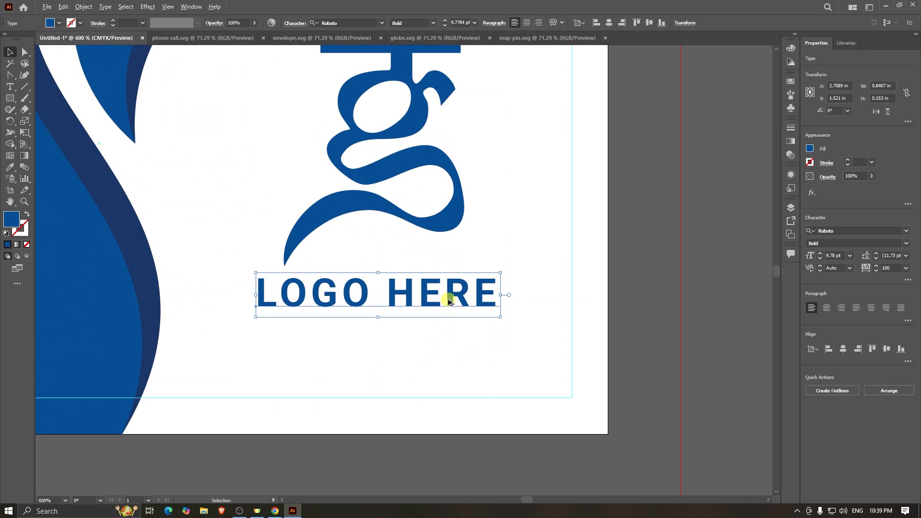
drag(449, 301, 449, 341)
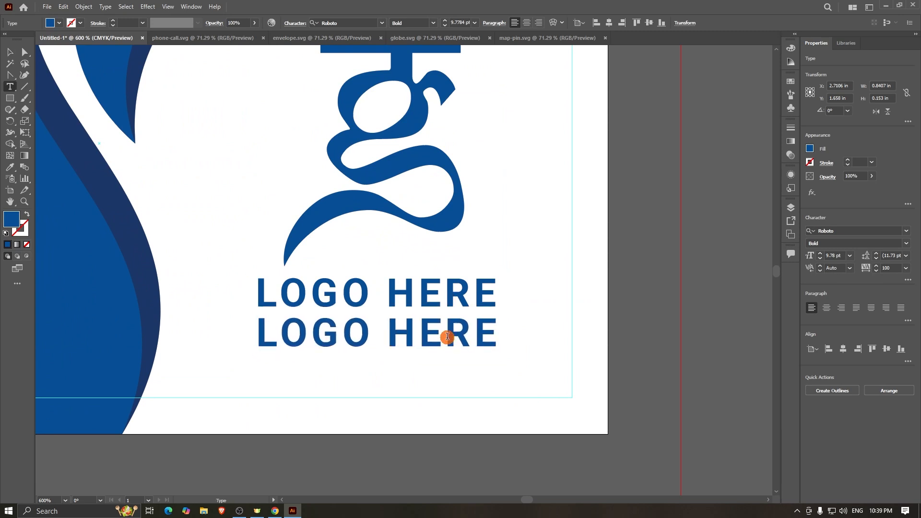
- Replace the duplicated line's text with "SLOGAN HERE"
double_click(449, 340)
key(ctrl+a)
text(SLOGAN)
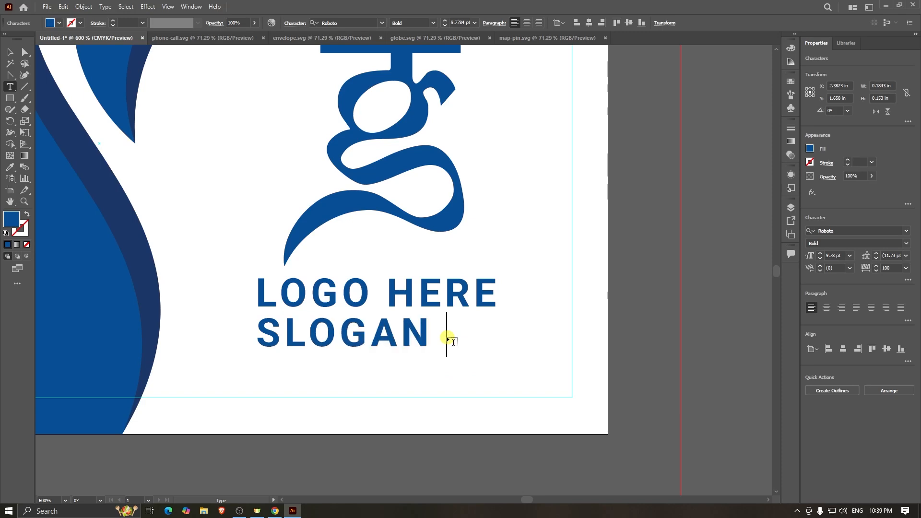
text( HERE)
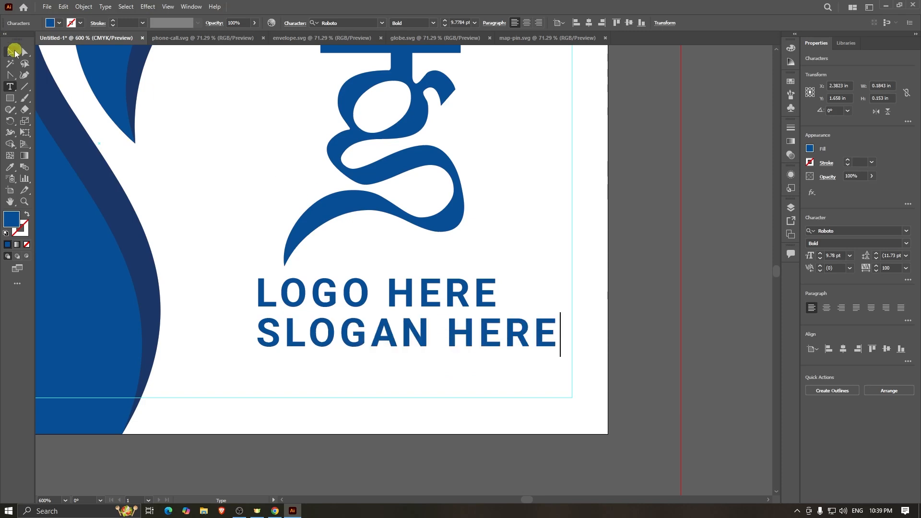
click(14, 51)
- Set the font size of the "SLOGAN HERE" text to 8 pt
scroll(507, 310, down, 1)
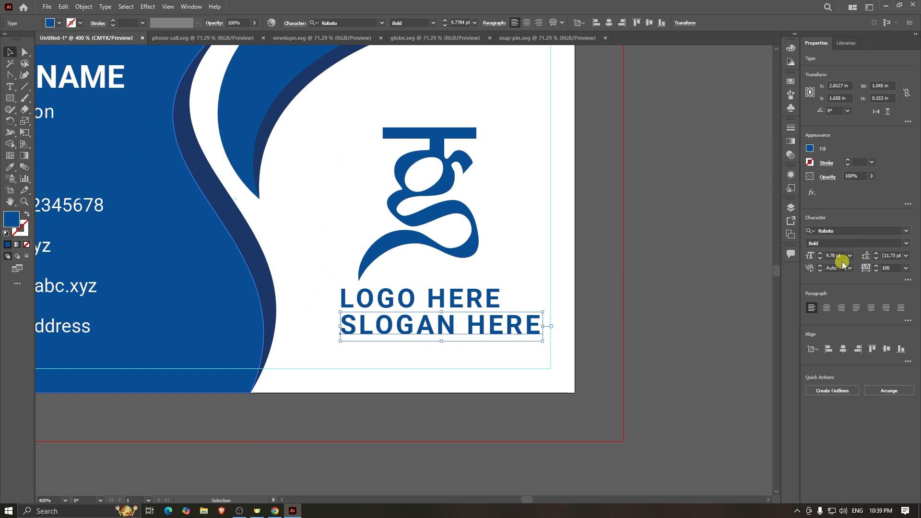
text(8)
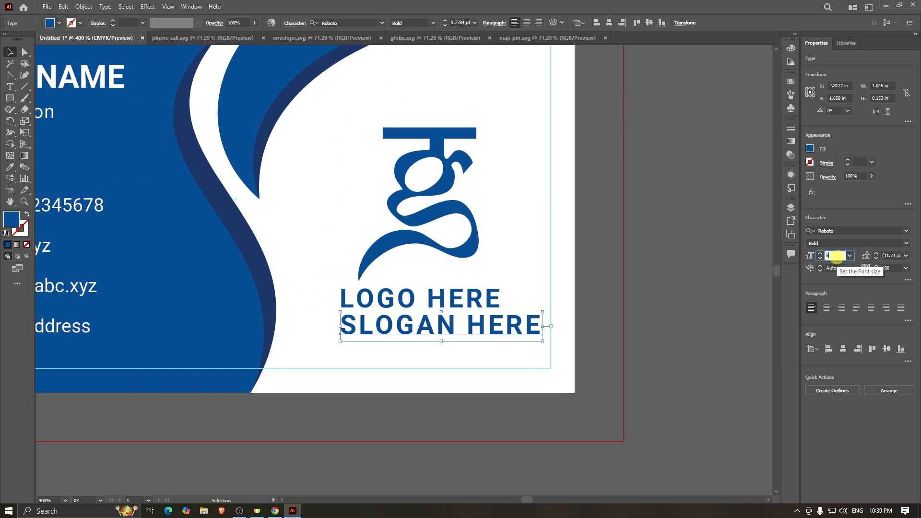
key(Return)
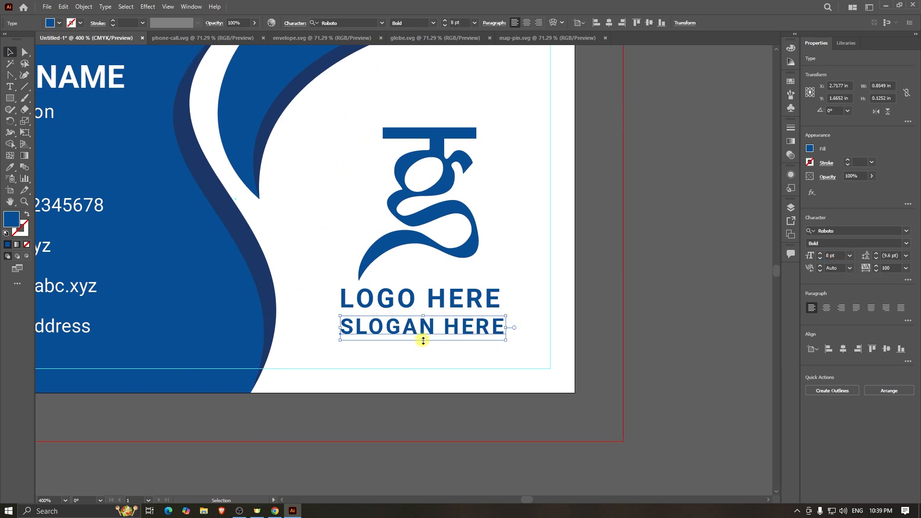
- Scale the "SLOGAN HERE" text down proportionally to about 5.6 pt and set its tracking to 300
drag(423, 340, 432, 333)
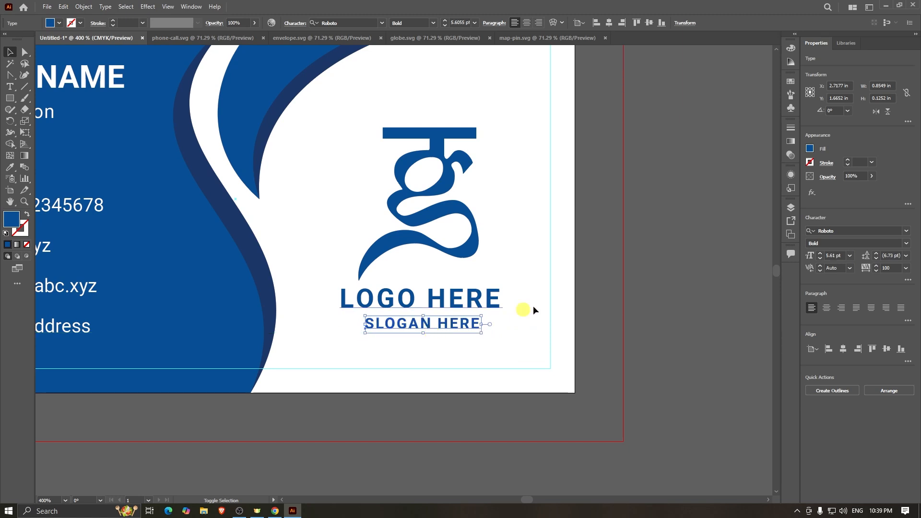
click(899, 268)
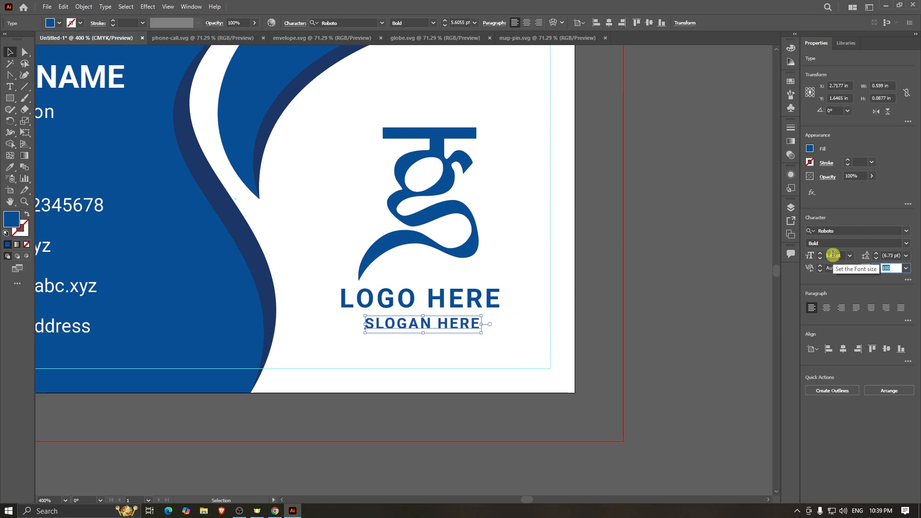
text(300)
key(Return)
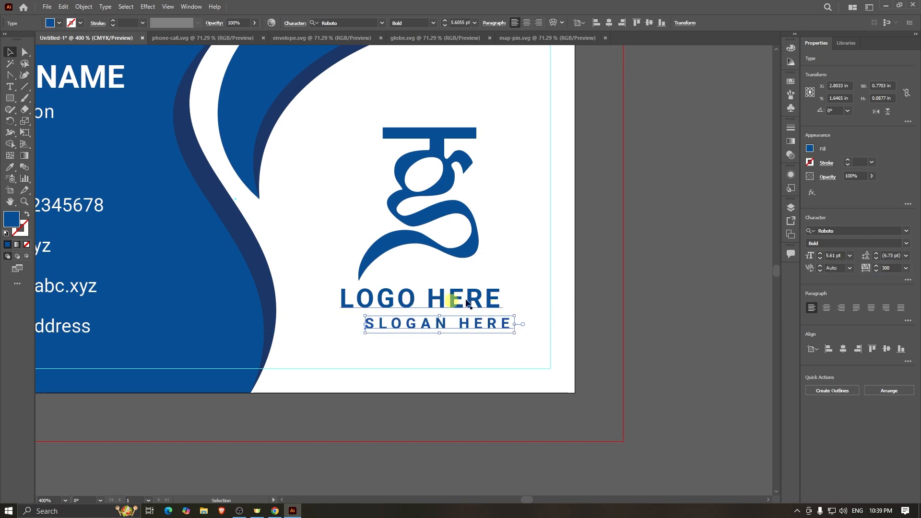
- Set the font style of the "SLOGAN HERE" text to Regular
click(906, 245)
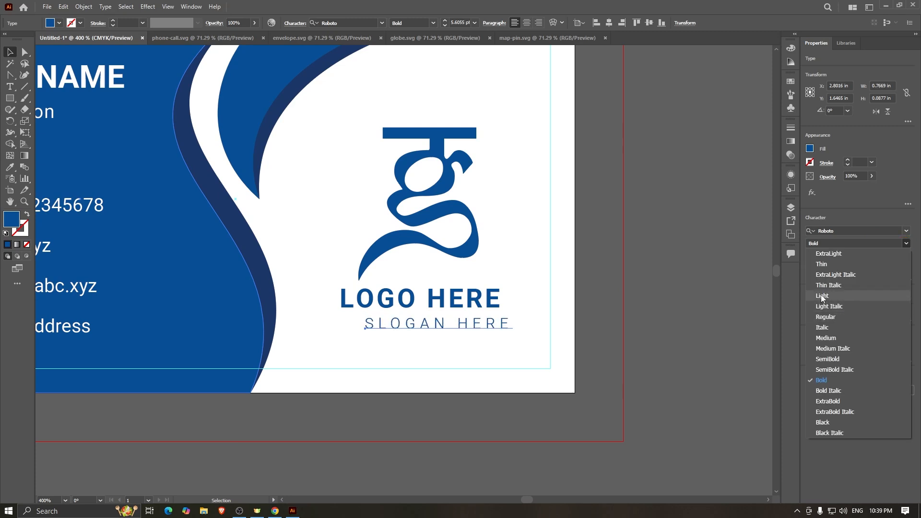
click(821, 317)
click(678, 313)
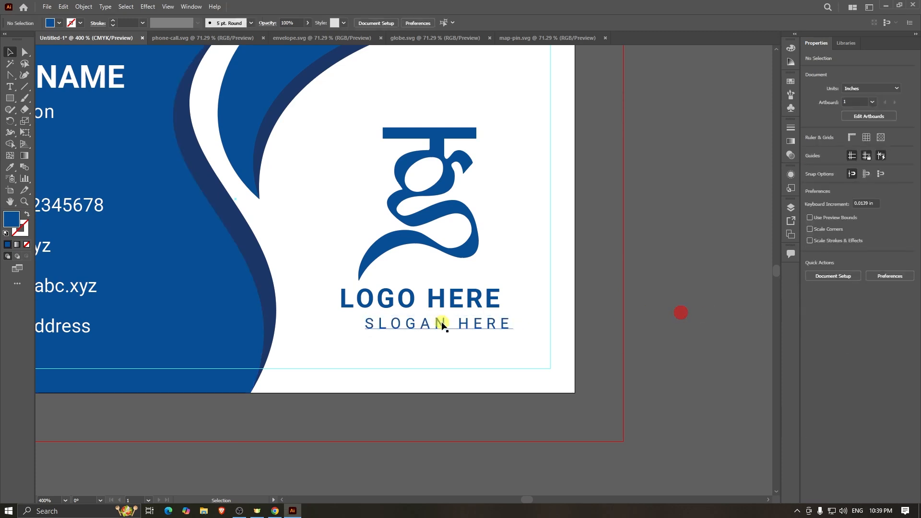
- Move "SLOGAN HERE" closer beneath "LOGO HERE" and scale it down proportionally so it is clearly narrower than that line
drag(439, 323, 421, 316)
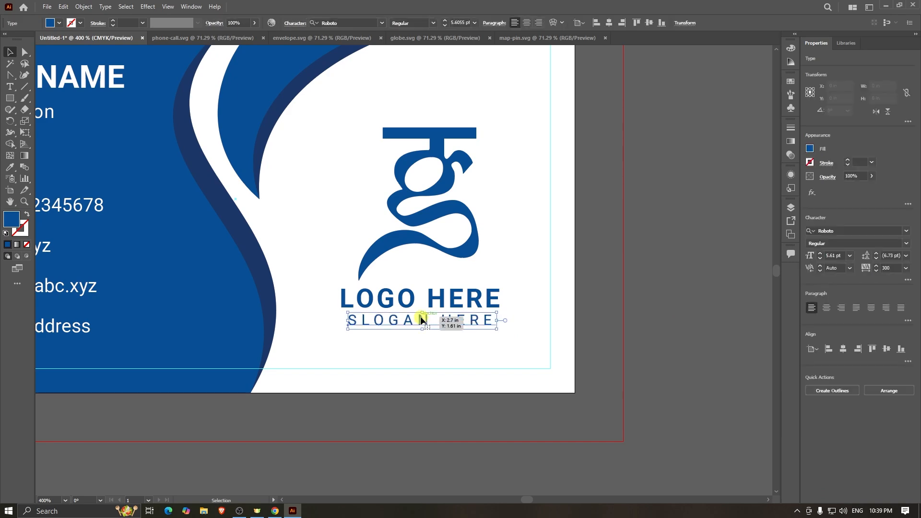
scroll(421, 317, up, 3)
drag(426, 356, 426, 350)
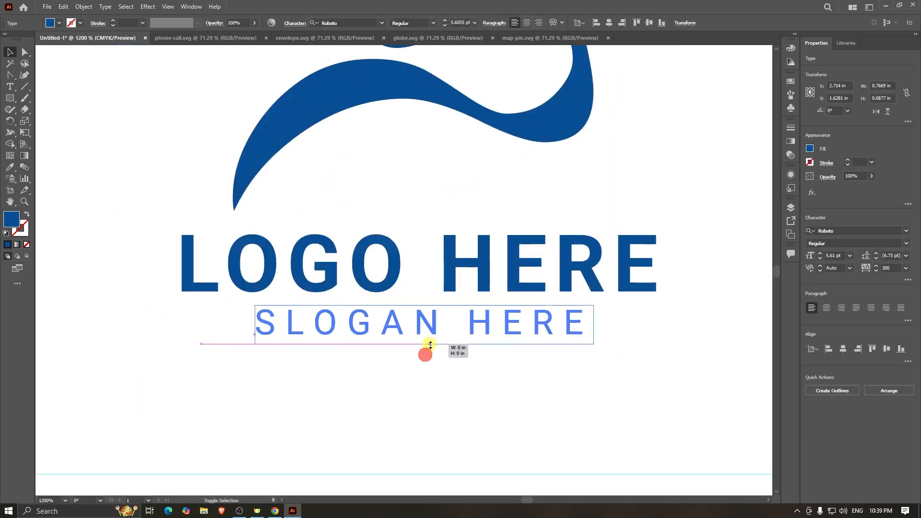
scroll(499, 255, down, 3)
- Center the "LOGO HERE" and "SLOGAN HERE" lines horizontally on each other and group them
shift+click(516, 263)
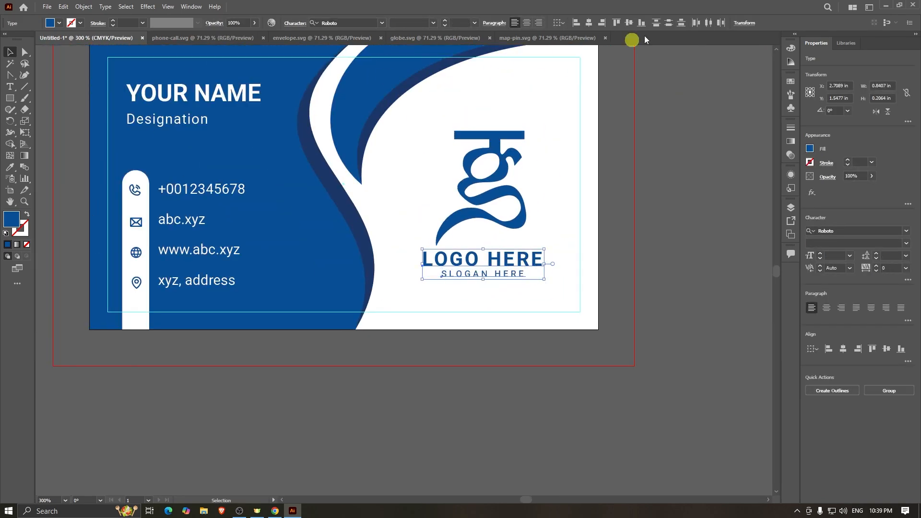
click(589, 23)
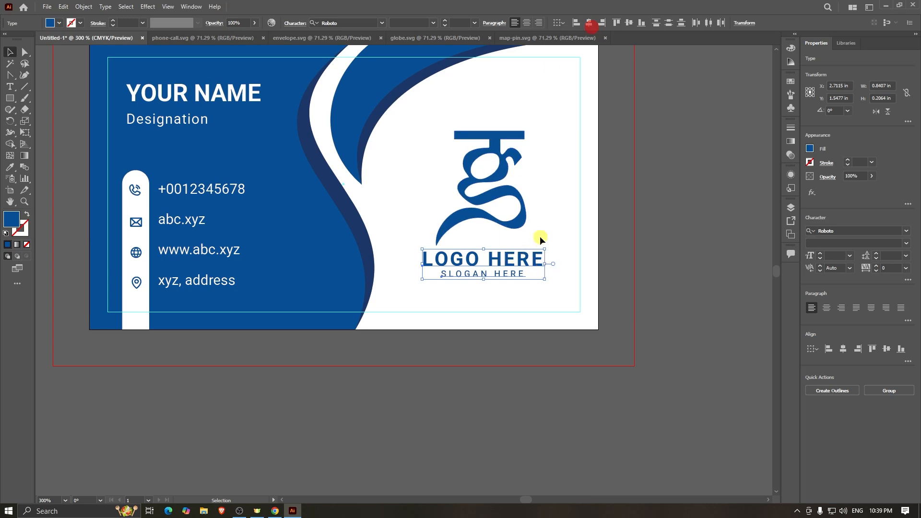
key(ctrl+g)
scroll(525, 250, up, 1)
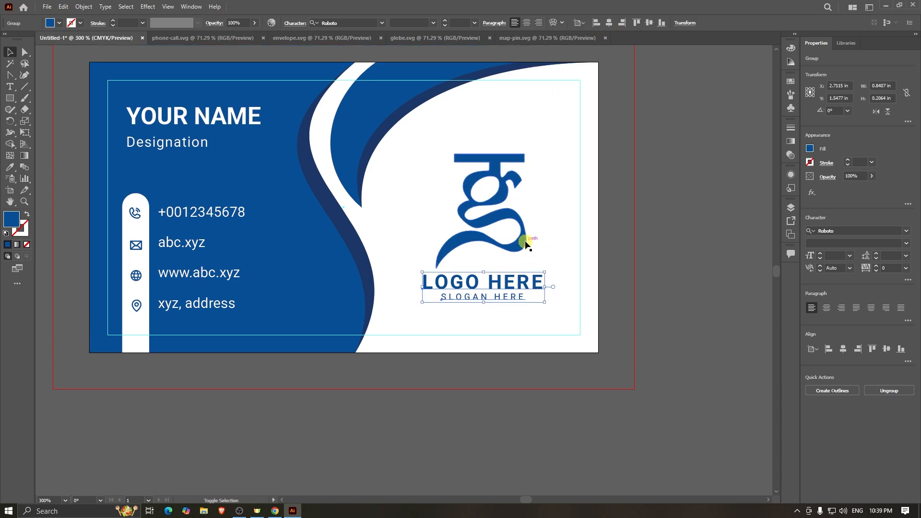
- Align the letter logo and the grouped text below it on their horizontal centers
shift+click(526, 243)
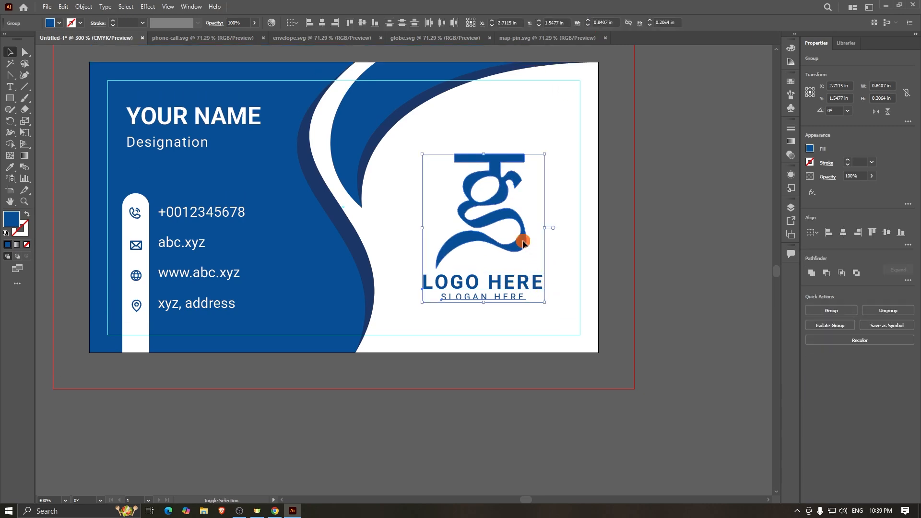
click(323, 22)
scroll(526, 269, down, 3)
scroll(551, 272, up, 3)
click(617, 275)
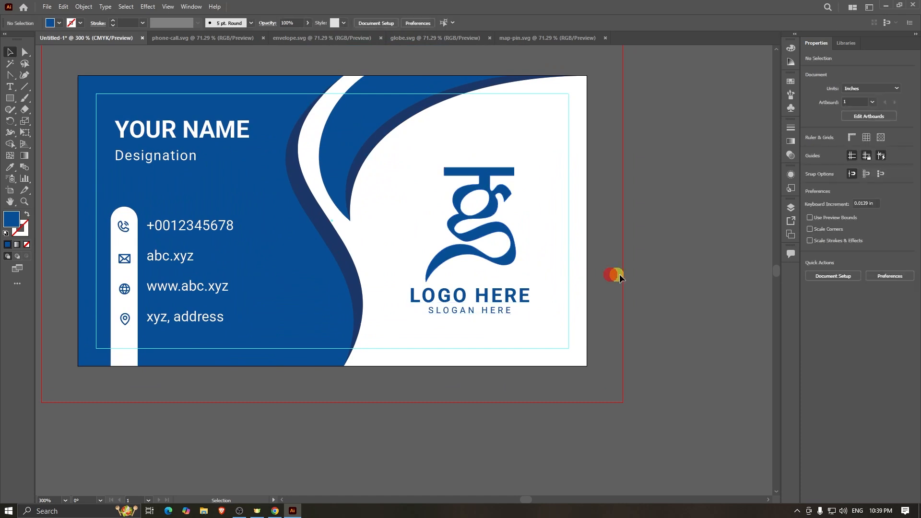
scroll(600, 273, up, 2)
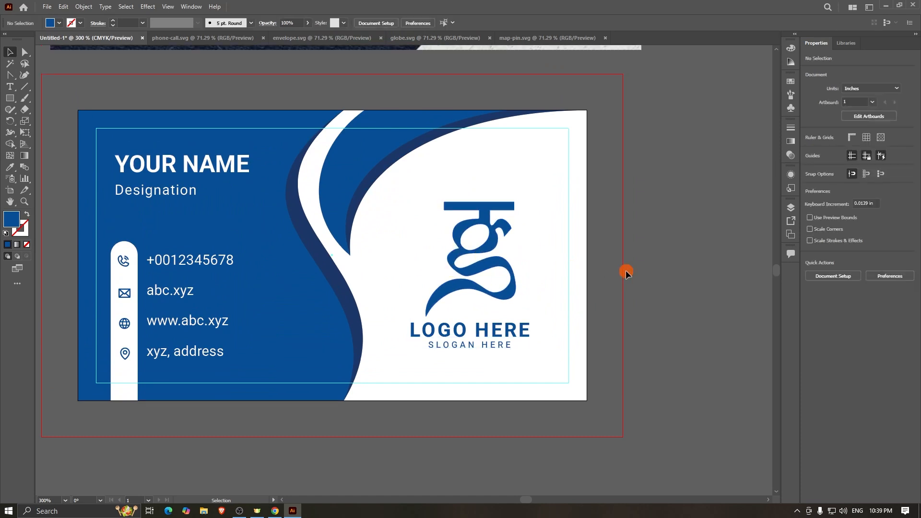
- Draw a blue circle about 0.8 in across over the letter logo with the Ellipse tool
click(9, 98)
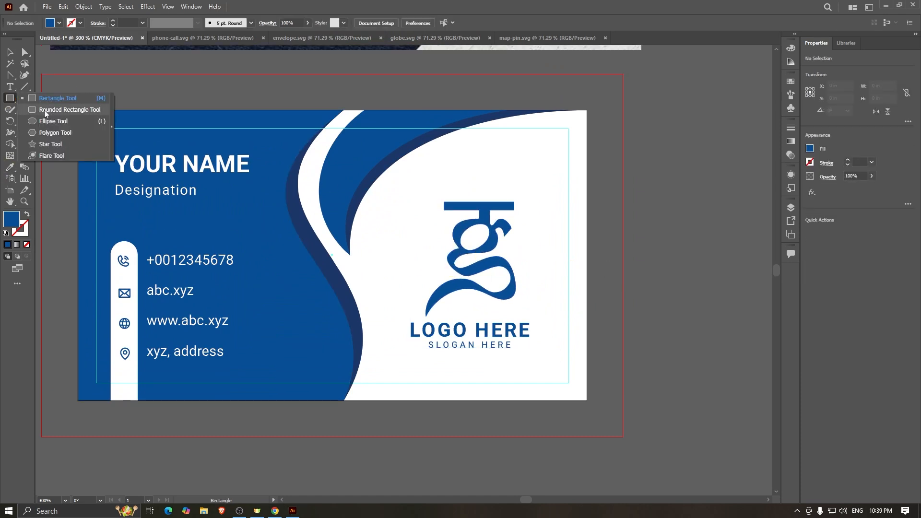
click(45, 122)
drag(426, 201, 542, 304)
click(11, 52)
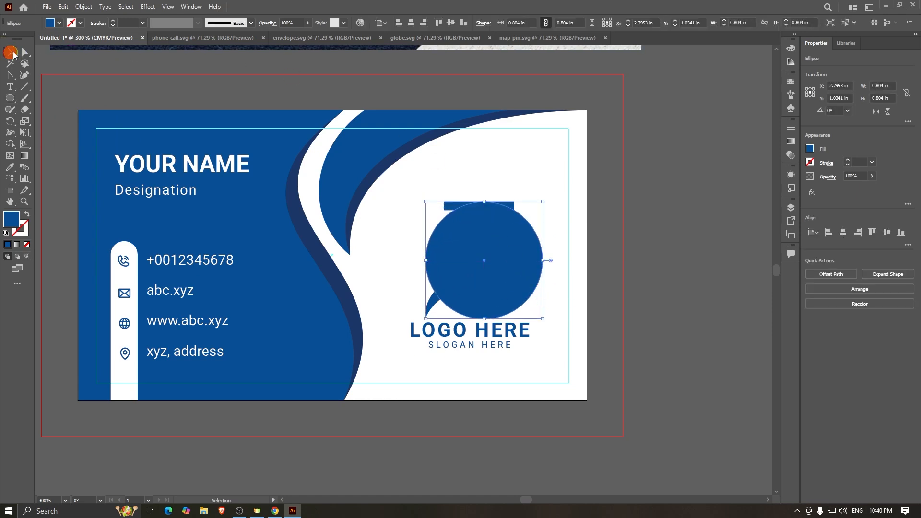
- Enlarge the letter logo proportionally so its crossbar extends above the circle
click(512, 206)
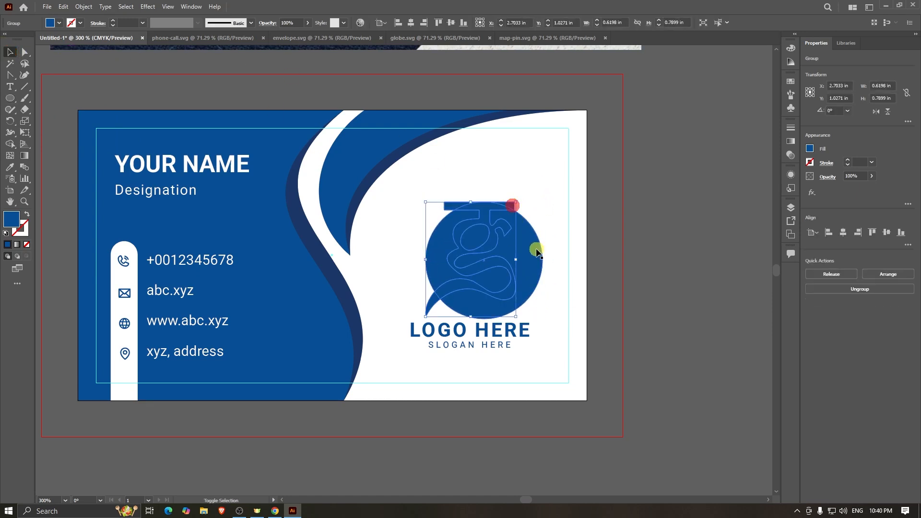
click(644, 224)
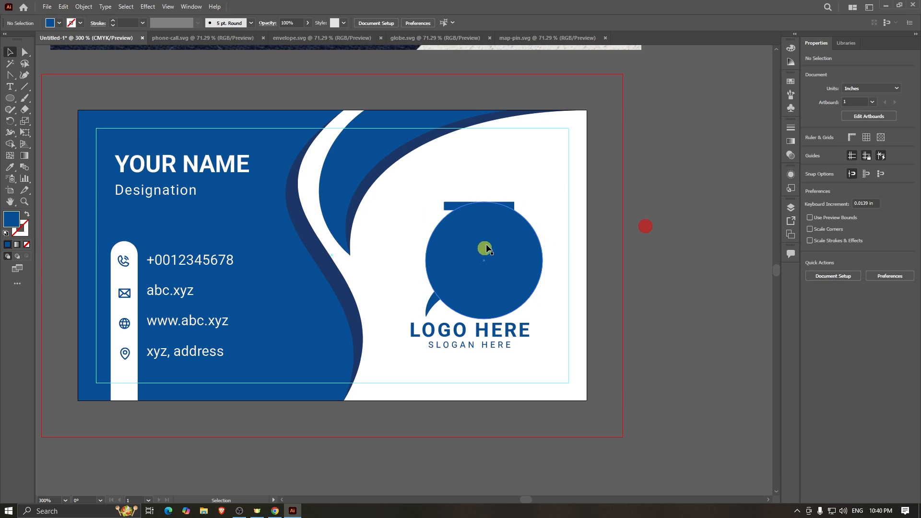
click(503, 204)
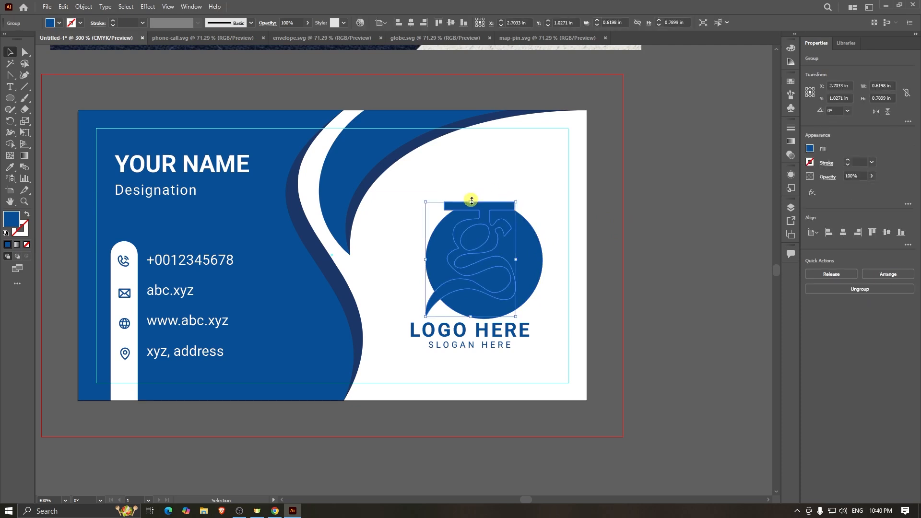
drag(472, 201, 485, 185)
- Cut the letter out of the circle with the Shape Builder, also removing its crossbar and the sliver outside the circle's upper edge
shift+click(534, 252)
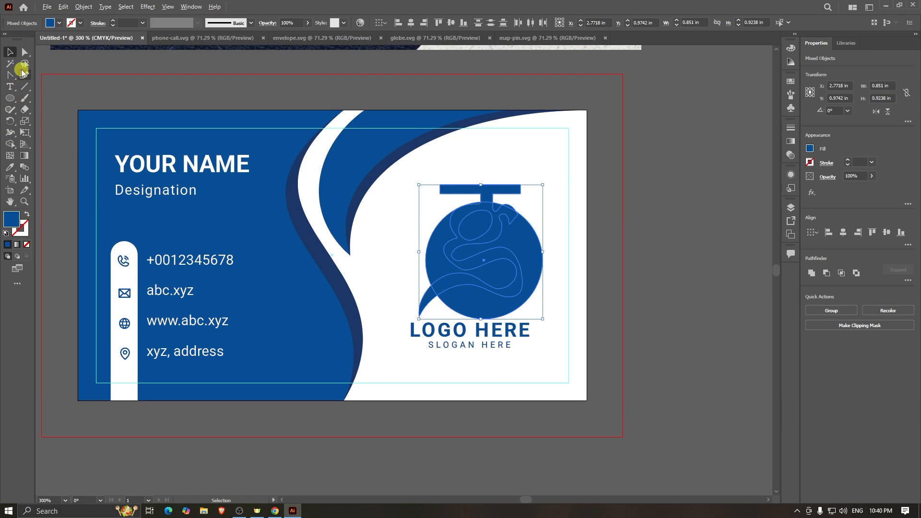
click(10, 144)
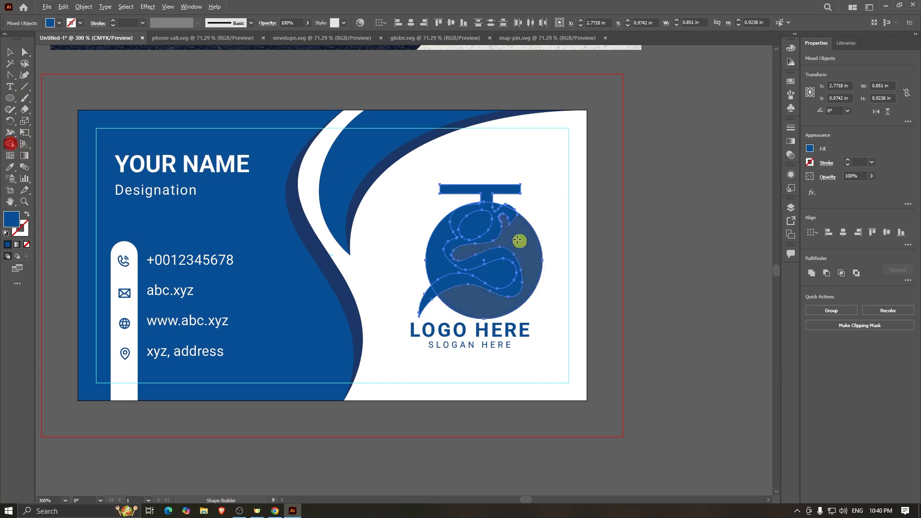
scroll(497, 230, up, 2)
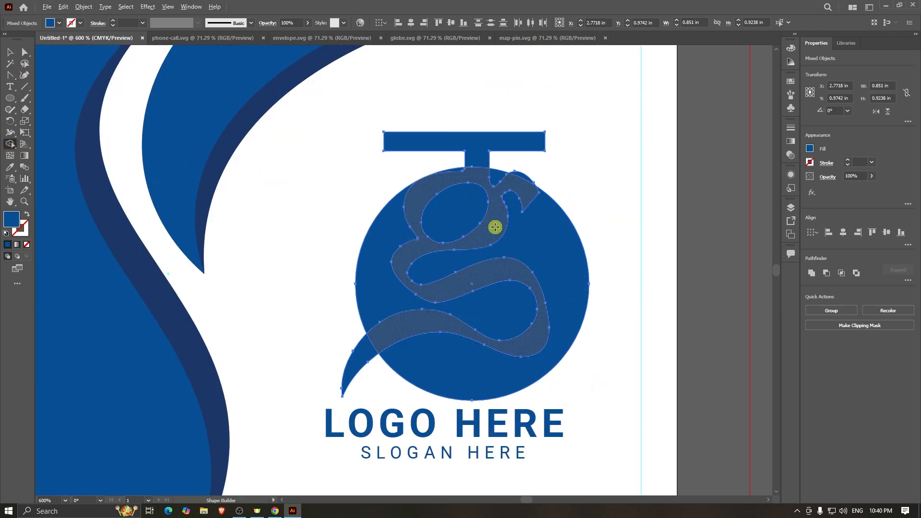
alt+click(495, 227)
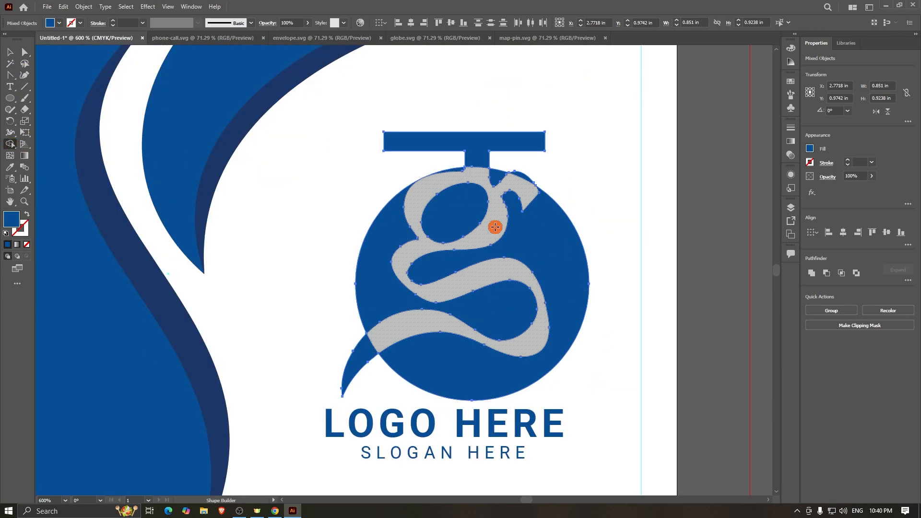
alt+click(477, 151)
scroll(532, 178, up, 4)
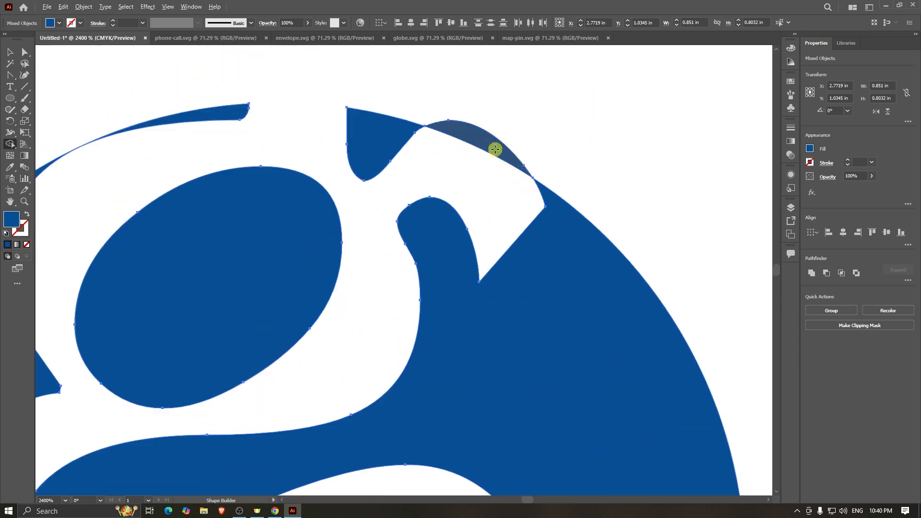
alt+click(495, 145)
scroll(495, 146, down, 6)
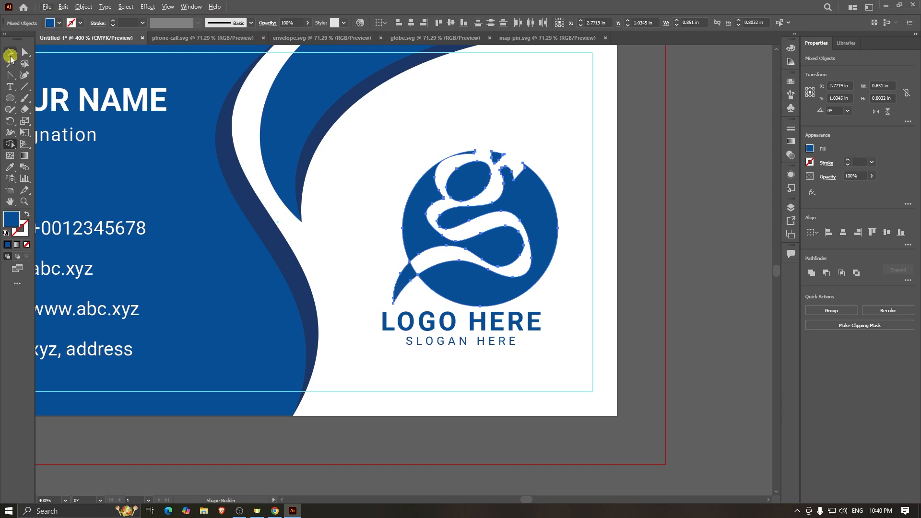
- Delete the leftover letter tail that sticks out of the circle's lower edge
click(10, 54)
click(655, 268)
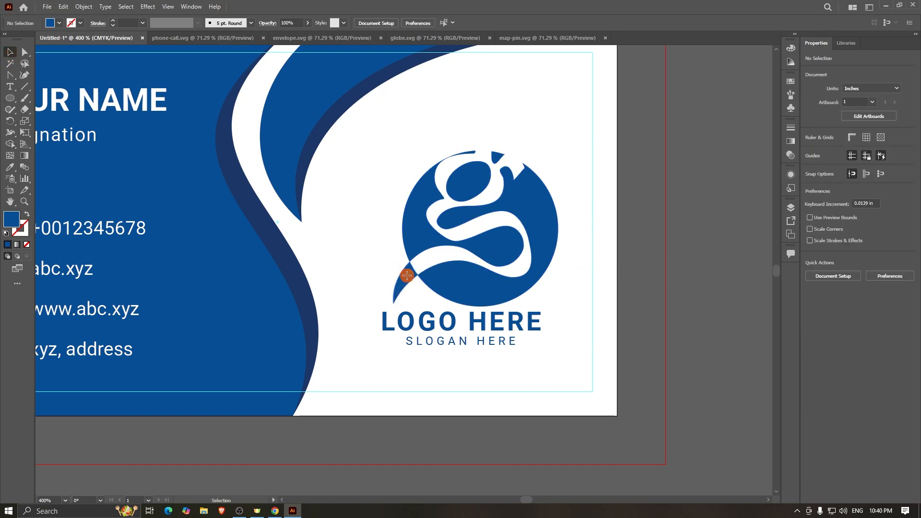
drag(406, 275, 374, 259)
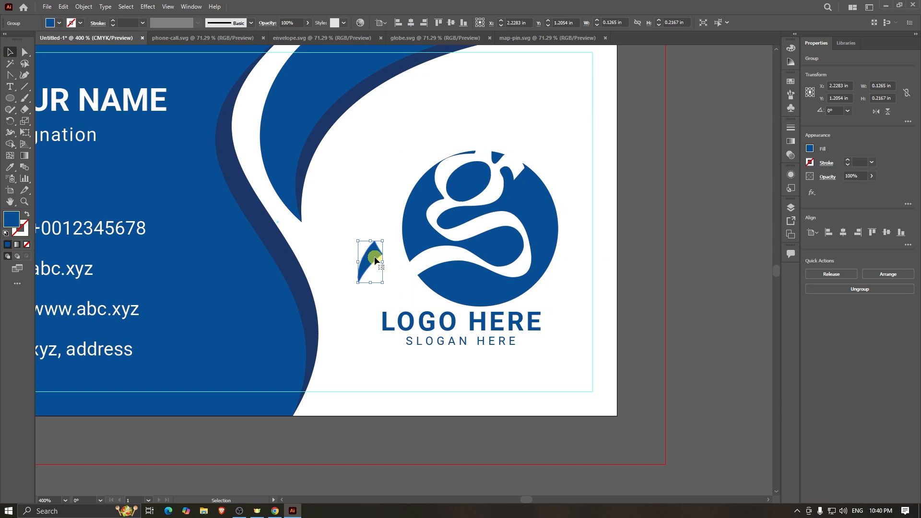
key(Delete)
- Align the circular logo and the name and slogan group on their horizontal centers
drag(377, 166, 574, 282)
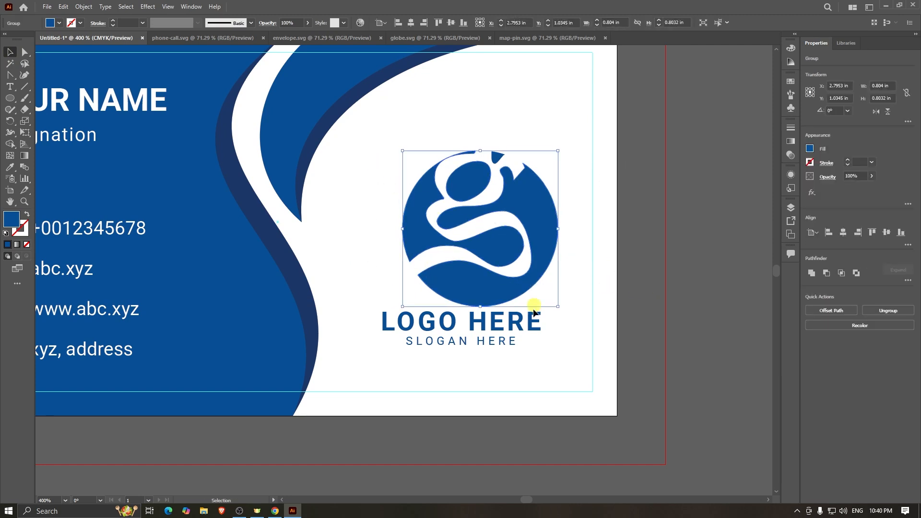
shift+click(524, 325)
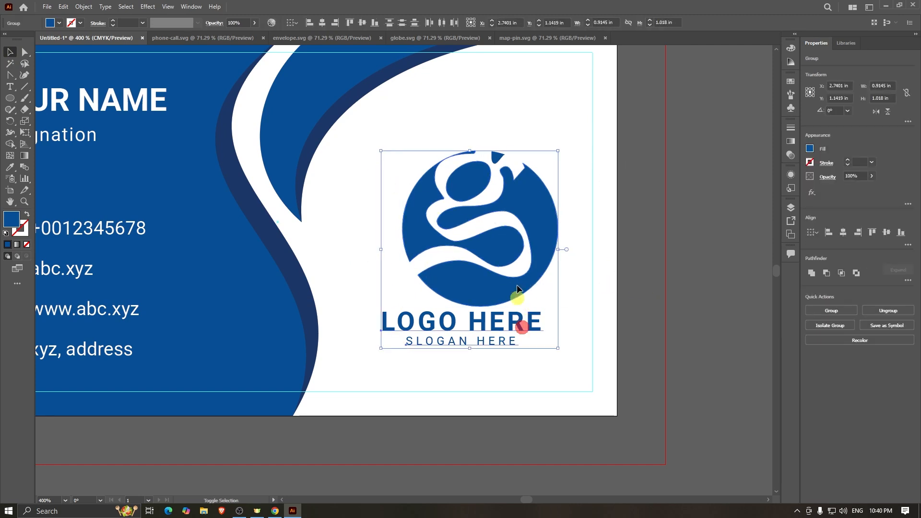
click(320, 23)
scroll(493, 236, down, 2)
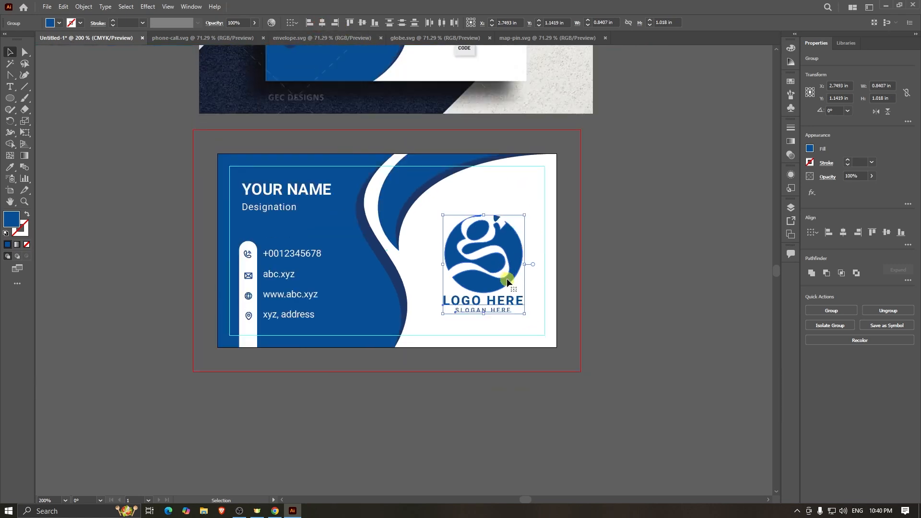
click(518, 257)
scroll(499, 252, up, 2)
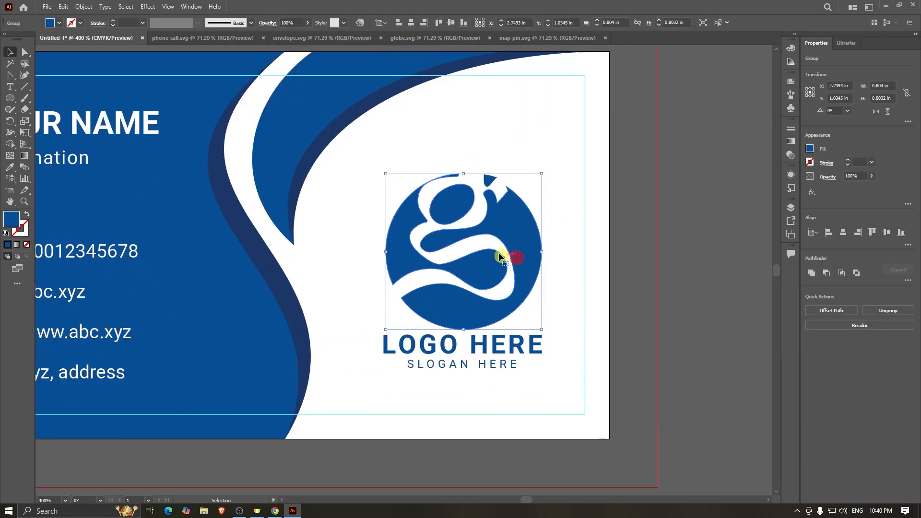
drag(463, 176, 466, 200)
key(ctrl+z)
- Group all pieces of the circular logo and scale it down proportionally to about 0.7 x 0.7 in above the text
shift+click(497, 180)
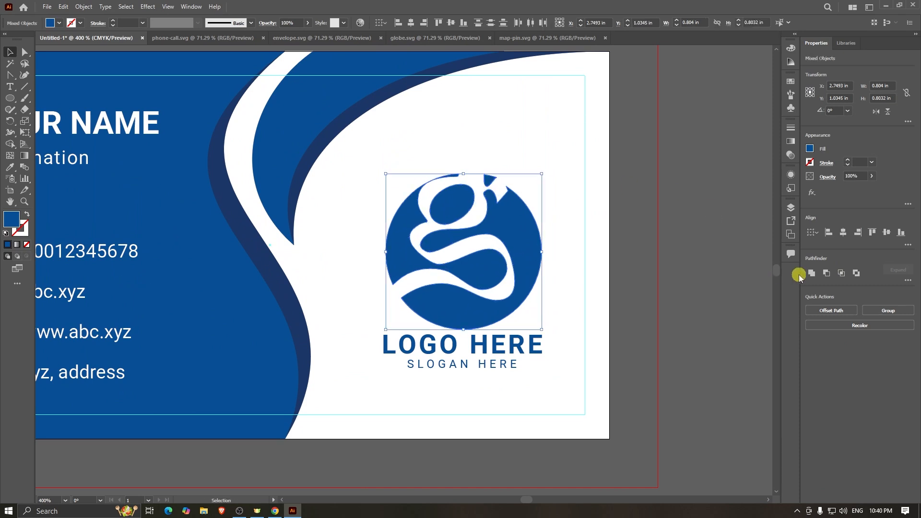
key(ctrl+g)
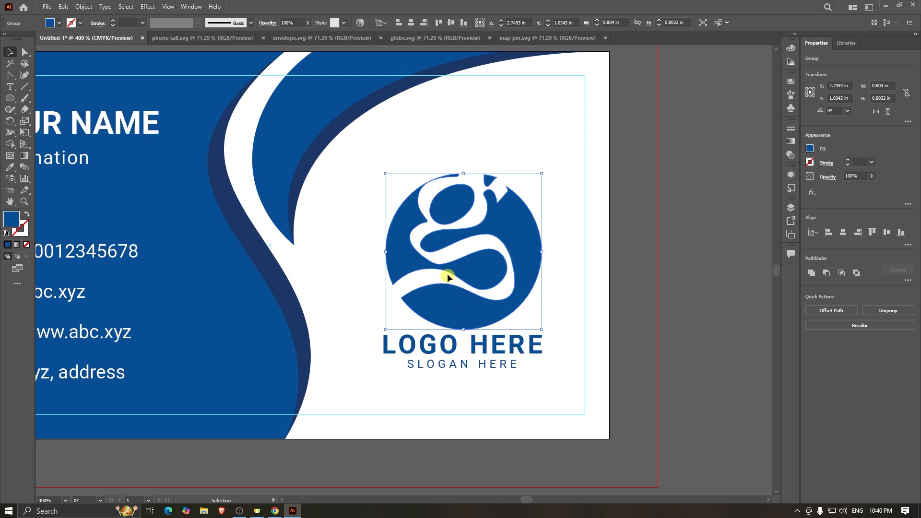
scroll(447, 274, down, 1)
drag(459, 200, 459, 217)
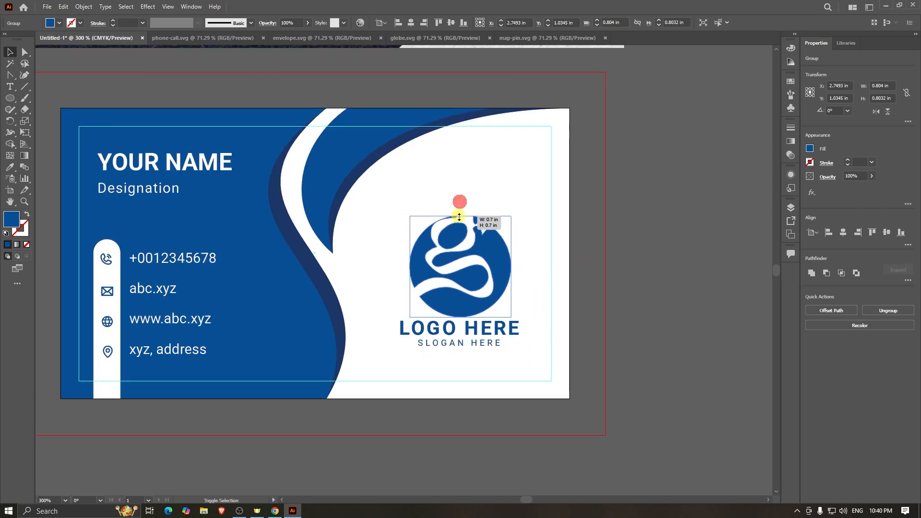
key(shift+Up)
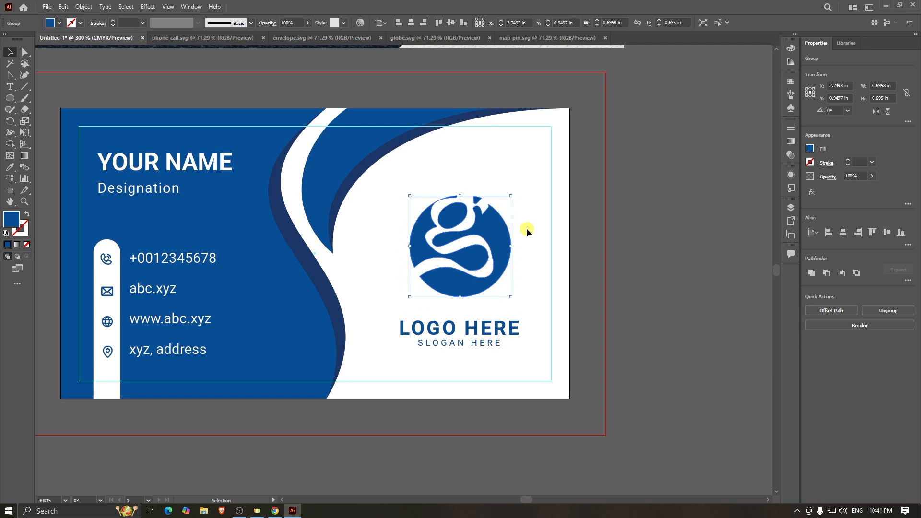
key(shift+Down)
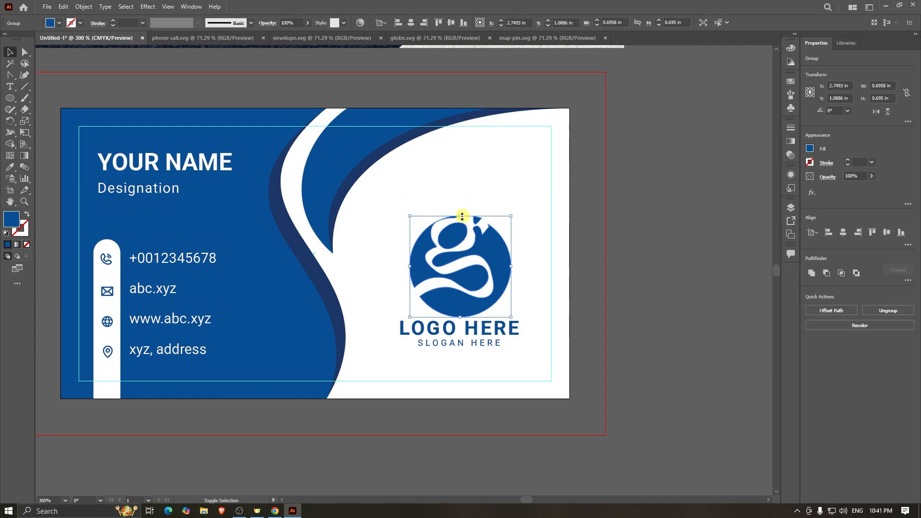
- Scale the circular logo down to about 0.6 x 0.6 in and group it with the name and slogan text
drag(460, 216, 460, 226)
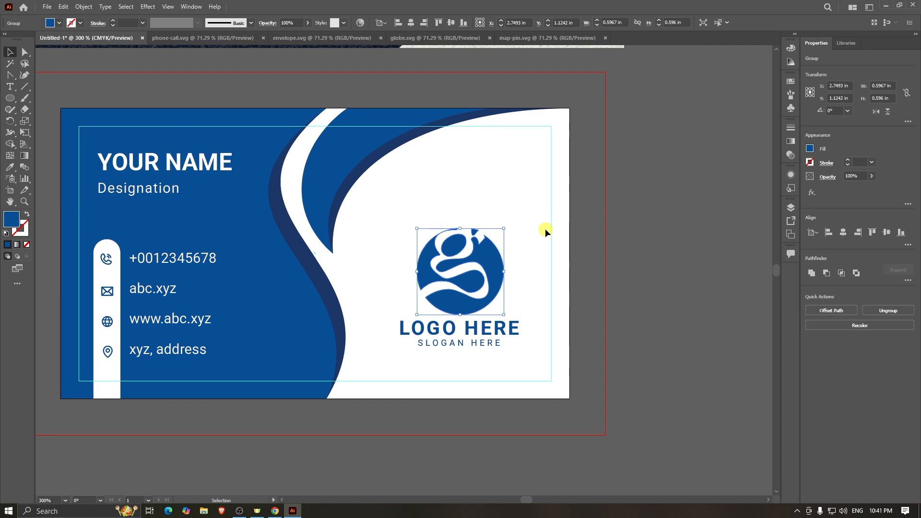
click(666, 321)
click(403, 217)
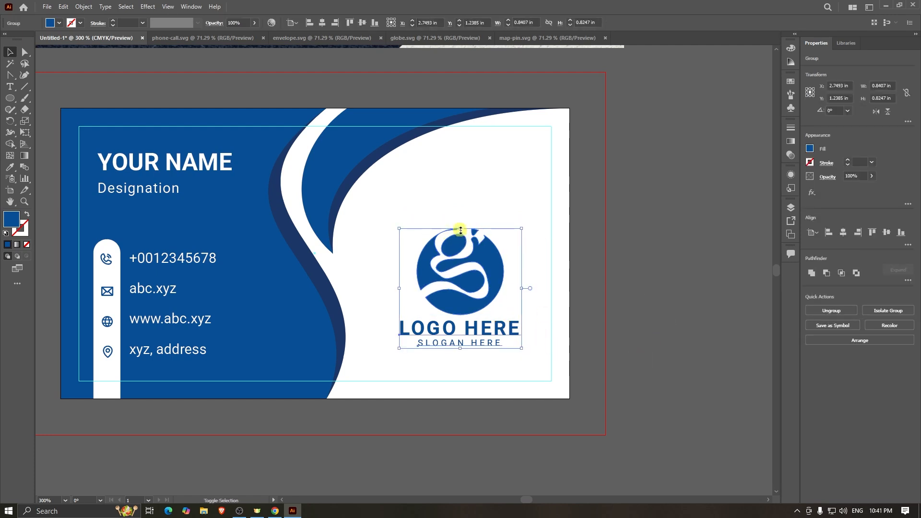
- Enlarge the combined logo group to about 1.13 x 1.11 in, position it in the white area and center it vertically on the card
drag(460, 229, 461, 187)
drag(489, 234, 483, 225)
scroll(455, 219, down, 1)
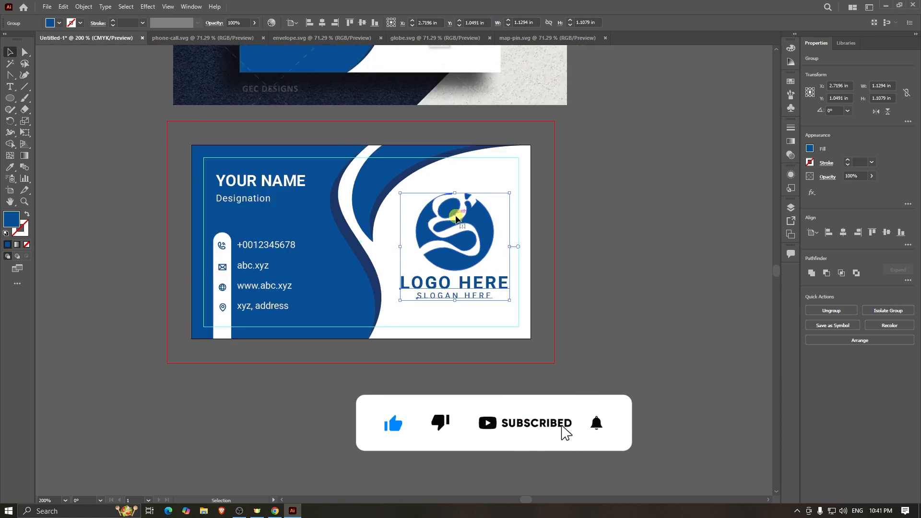
key(Left)
key(Left)
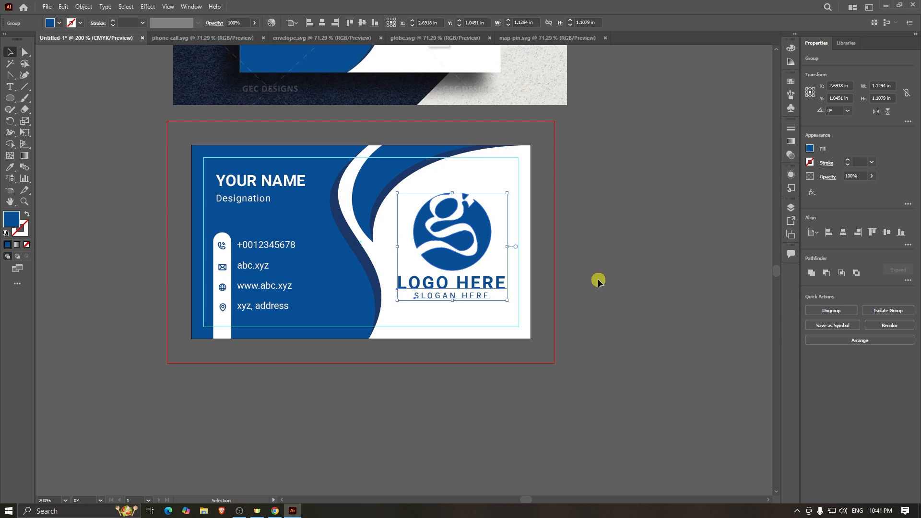
click(363, 23)
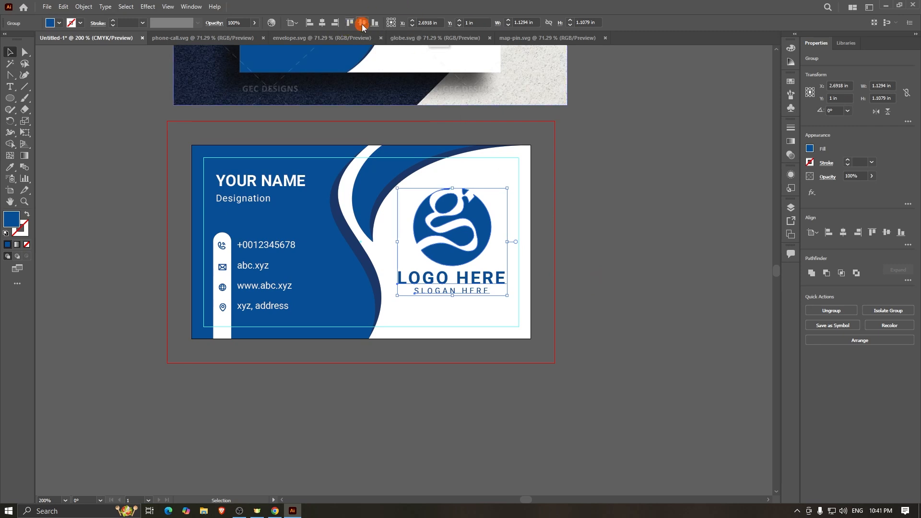
click(637, 226)
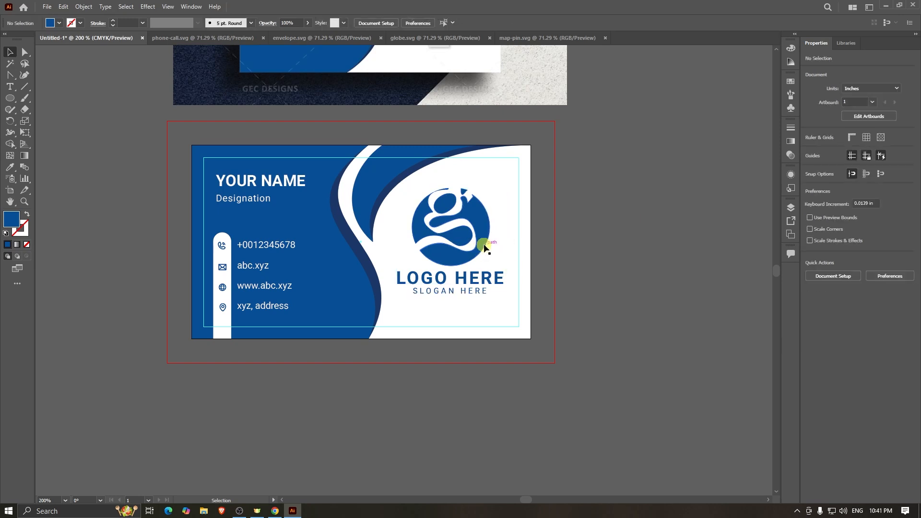
- Compare the card's layout and logo placement with the reference card image
scroll(569, 246, up, 3)
click(478, 267)
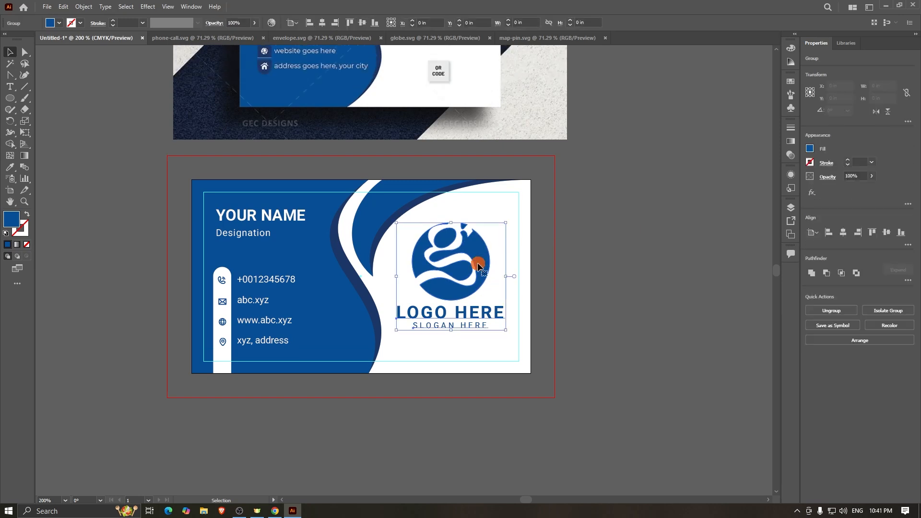
scroll(655, 291, up, 3)
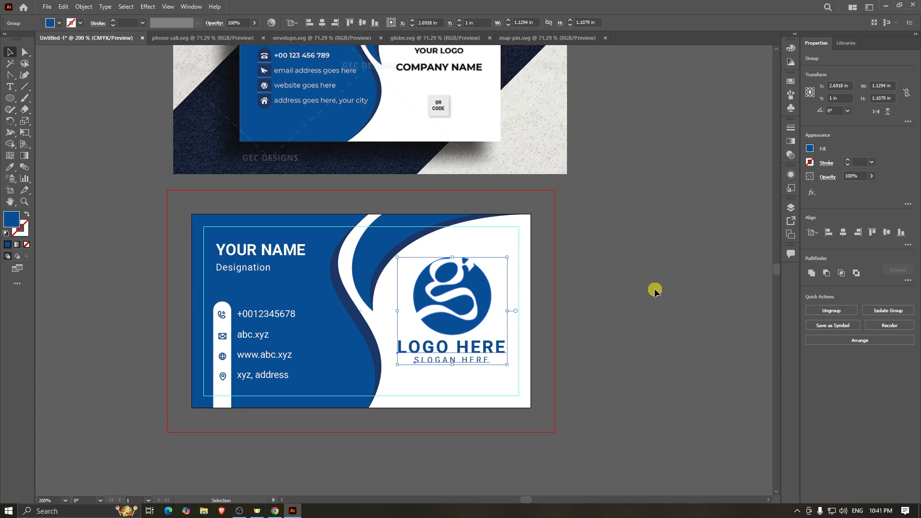
scroll(656, 291, up, 2)
click(655, 291)
scroll(655, 291, down, 1)
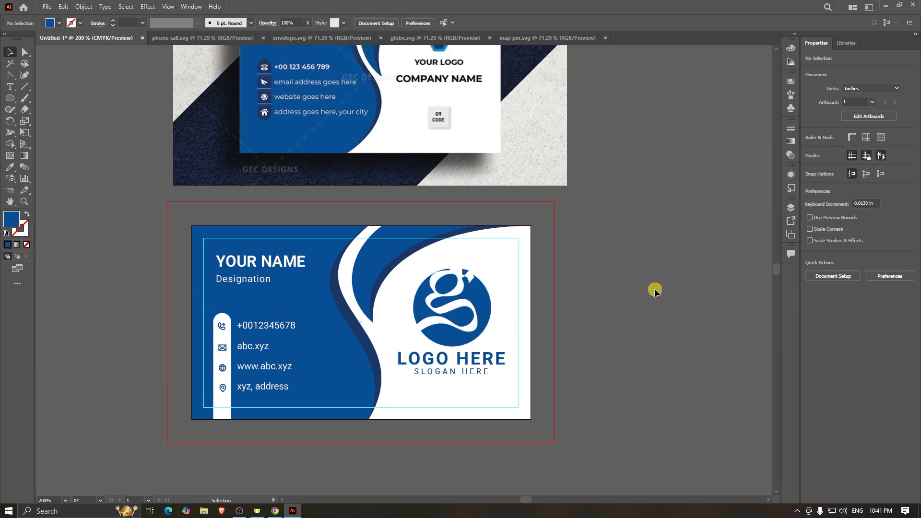
scroll(651, 291, down, 3)
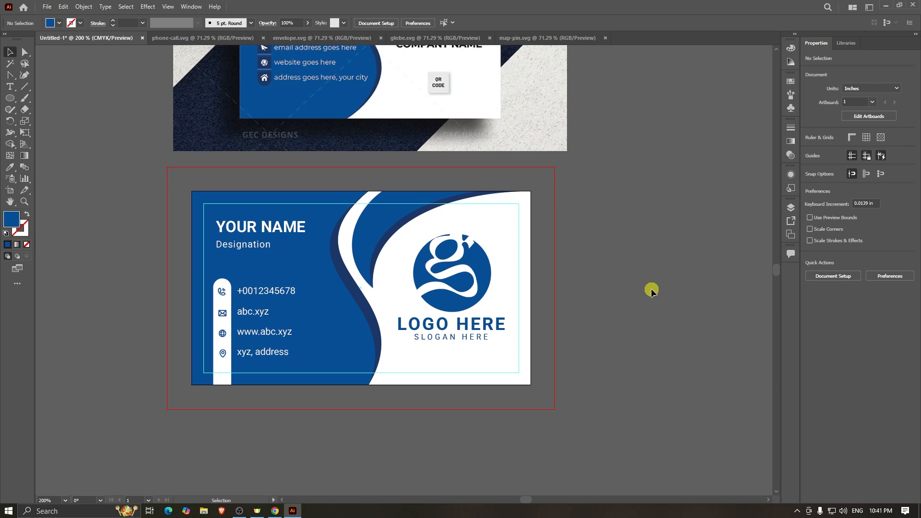
scroll(647, 287, up, 2)
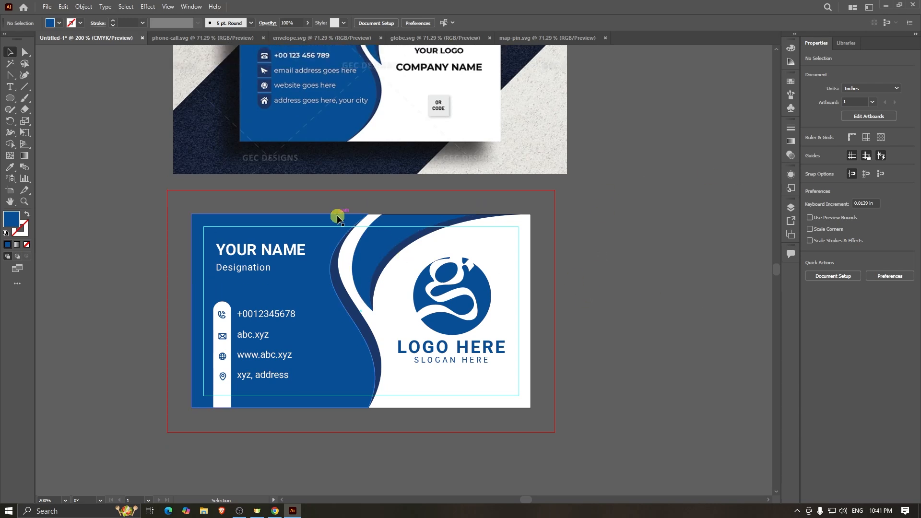
scroll(339, 217, down, 1)
scroll(609, 332, up, 1)
scroll(473, 288, down, 2)
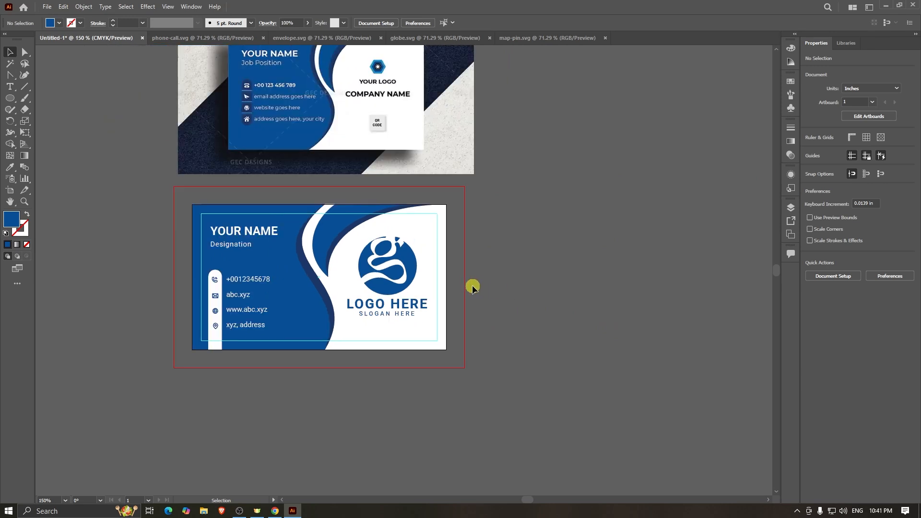
scroll(461, 286, up, 2)
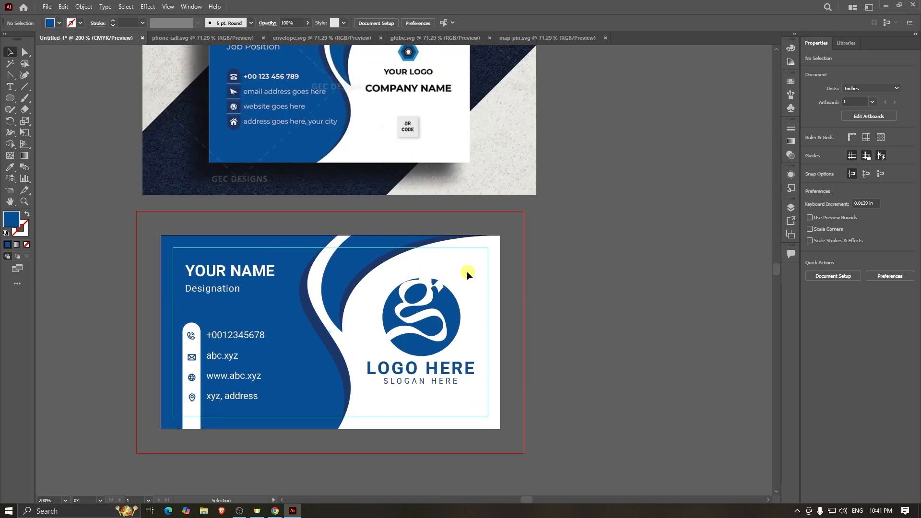
- Delete the reference card image above the artboard
scroll(466, 271, up, 5)
click(393, 151)
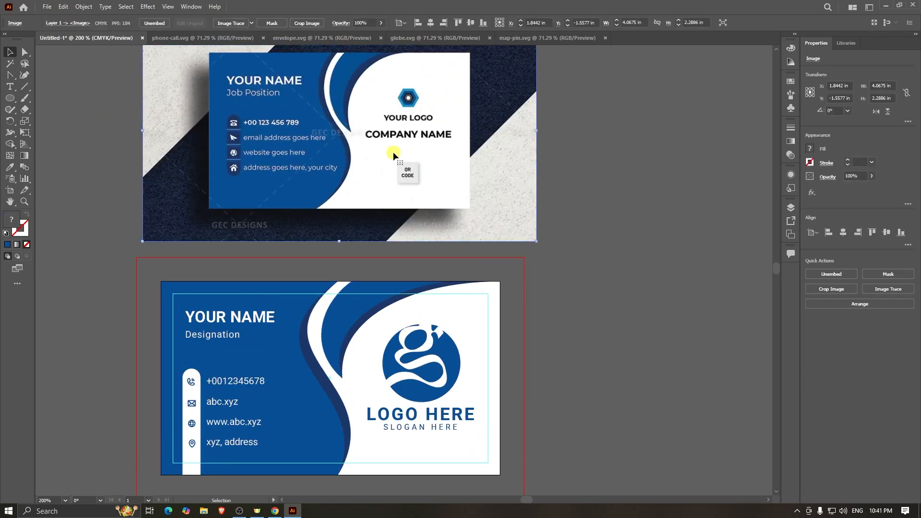
scroll(395, 163, down, 2)
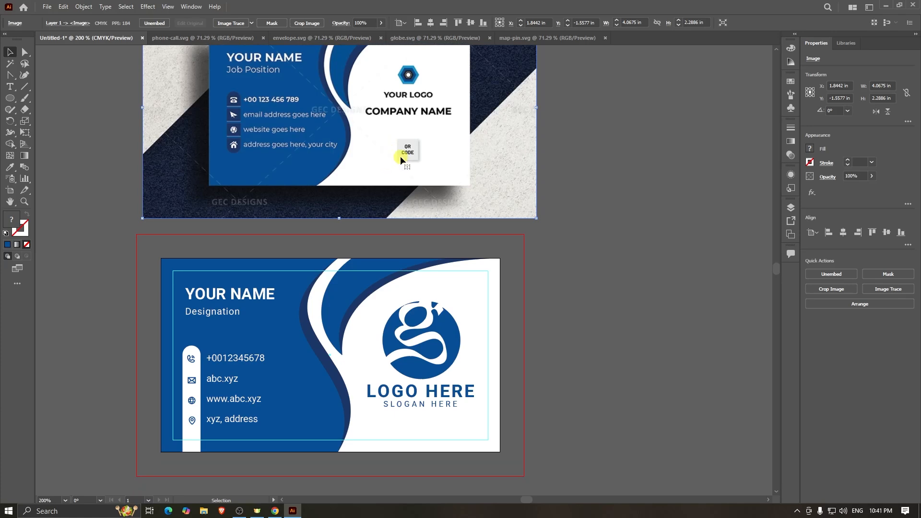
key(Delete)
scroll(423, 163, down, 4)
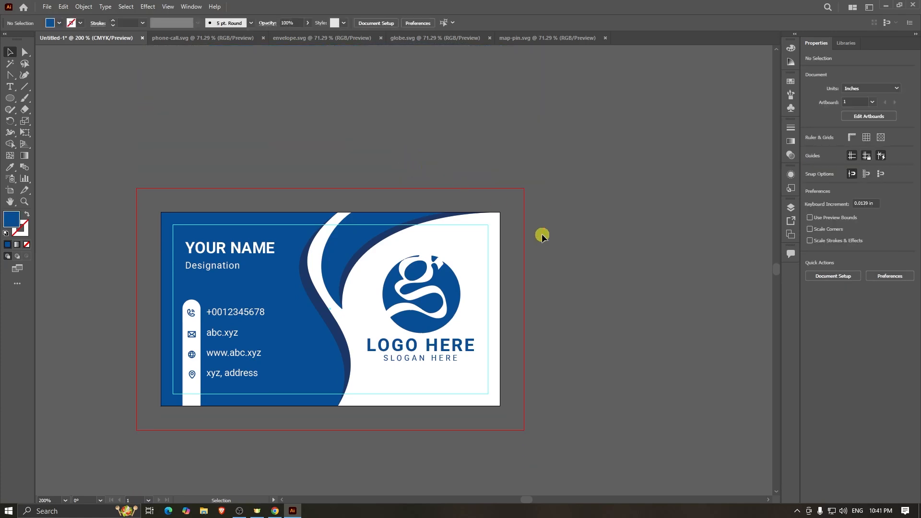
- Ungroup the name and slogan text inside the logo group, leaving isolation mode when done
scroll(543, 236, up, 3)
scroll(542, 236, down, 1)
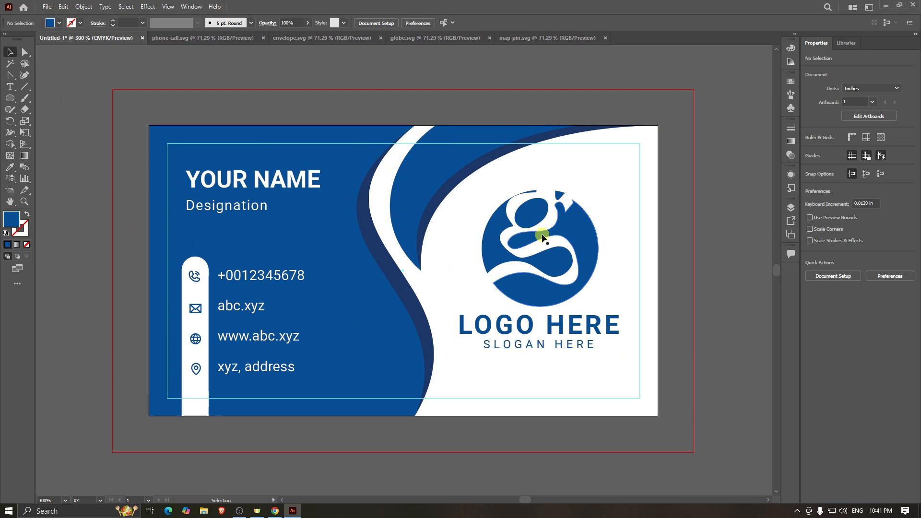
scroll(603, 360, up, 3)
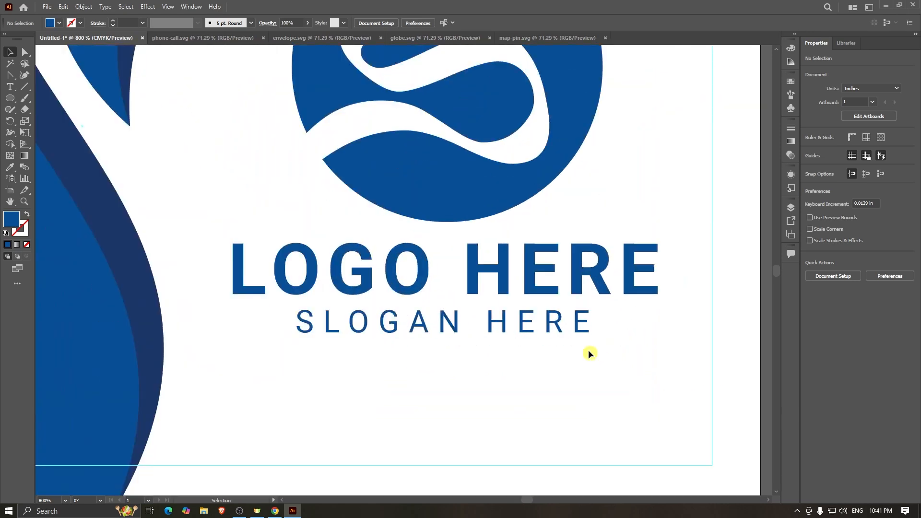
double_click(562, 332)
scroll(563, 333, down, 2)
click(560, 330)
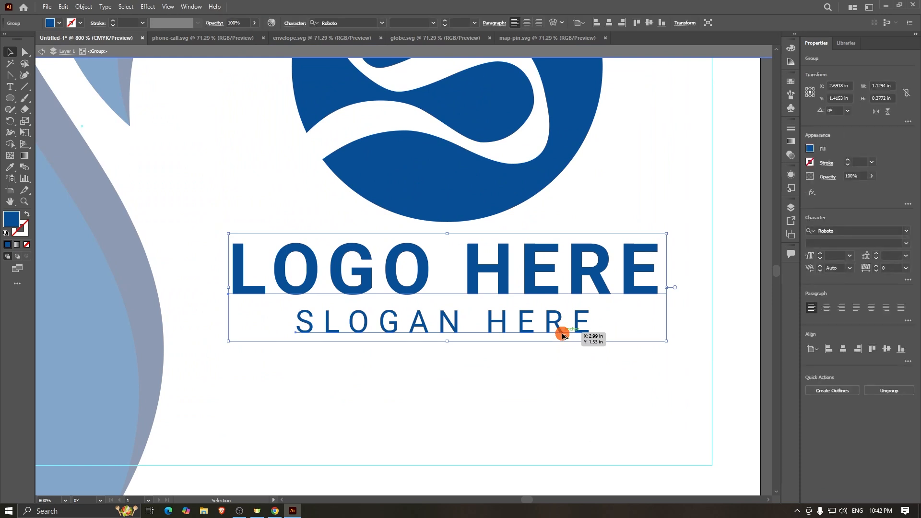
scroll(559, 329, down, 2)
right_click(556, 324)
click(584, 412)
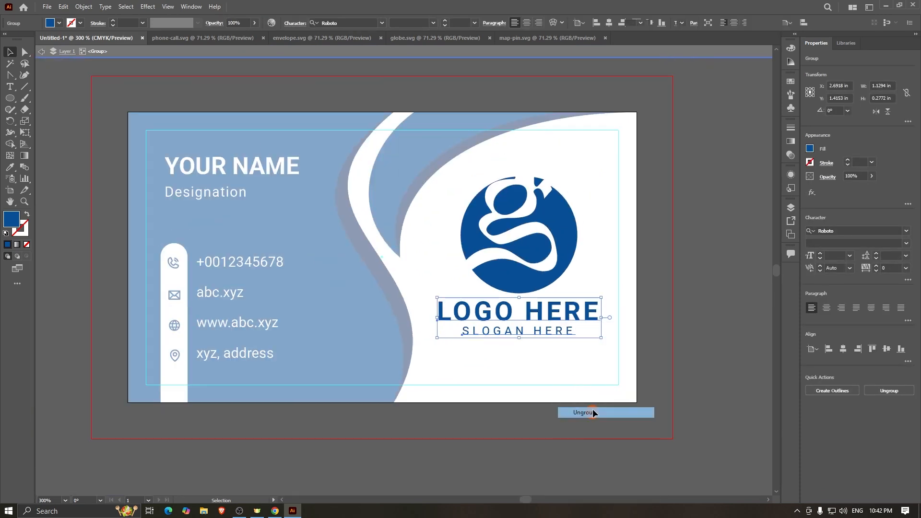
double_click(679, 318)
- Ungroup the outer group that holds the circular logo and its text
click(524, 329)
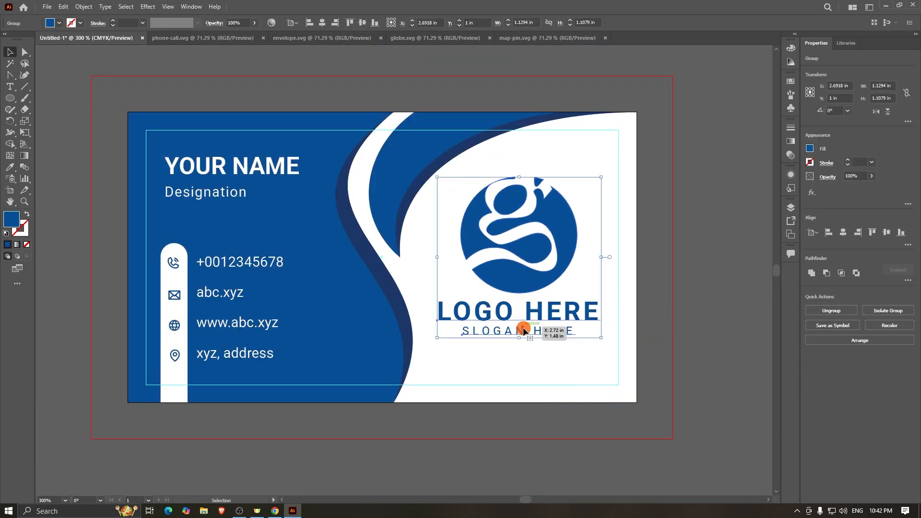
right_click(525, 329)
click(552, 240)
click(653, 267)
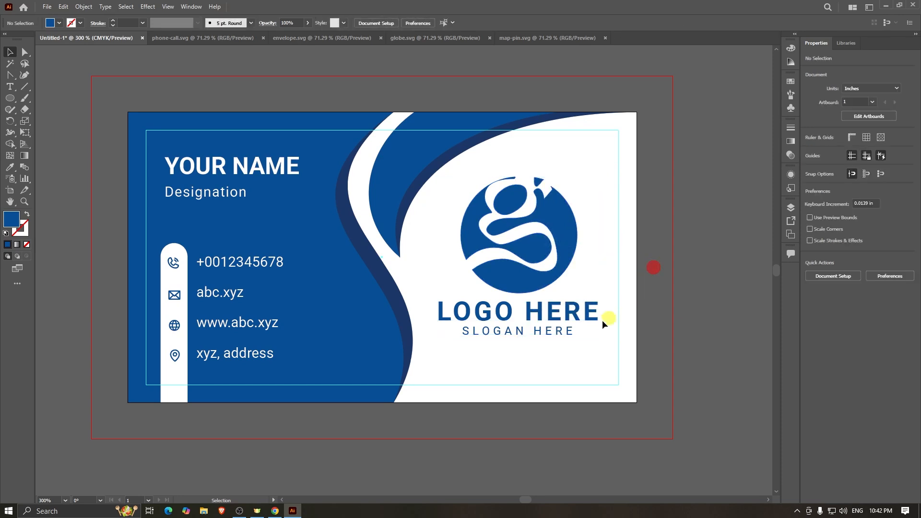
- Color the slogan text dark navy by sampling the curved stripe with the Eyedropper
click(574, 332)
key(i)
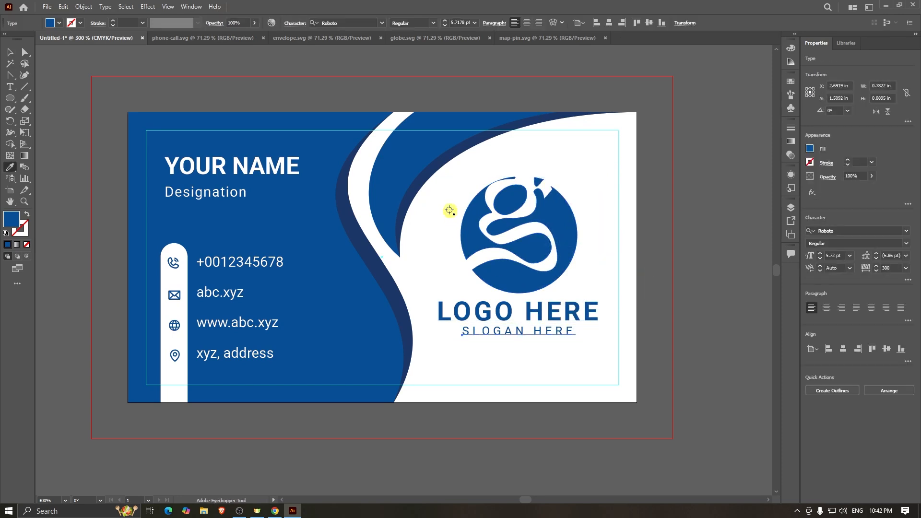
click(431, 175)
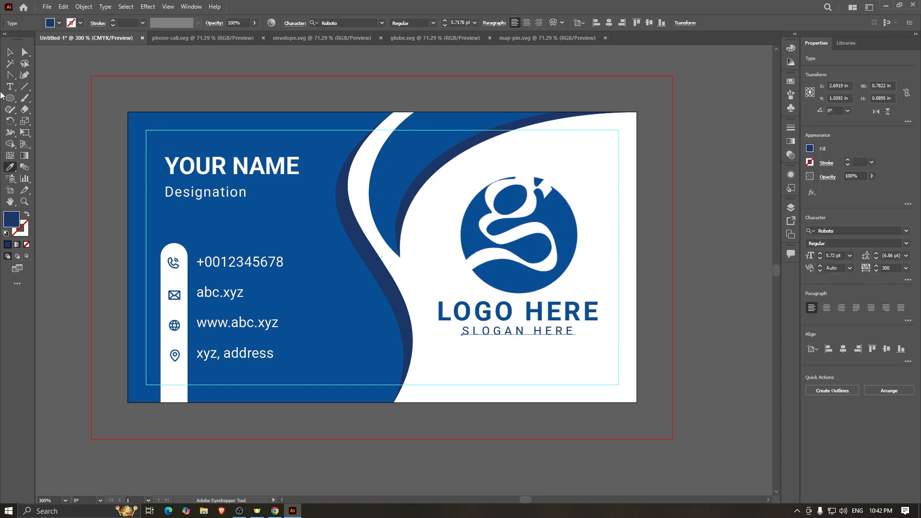
click(11, 52)
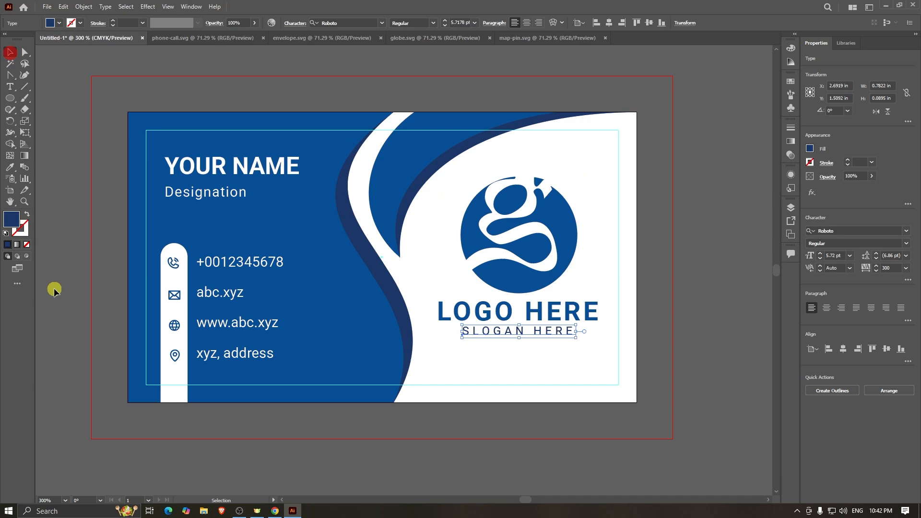
- Change the slogan text's fill to light gray, B6B6B7
double_click(12, 221)
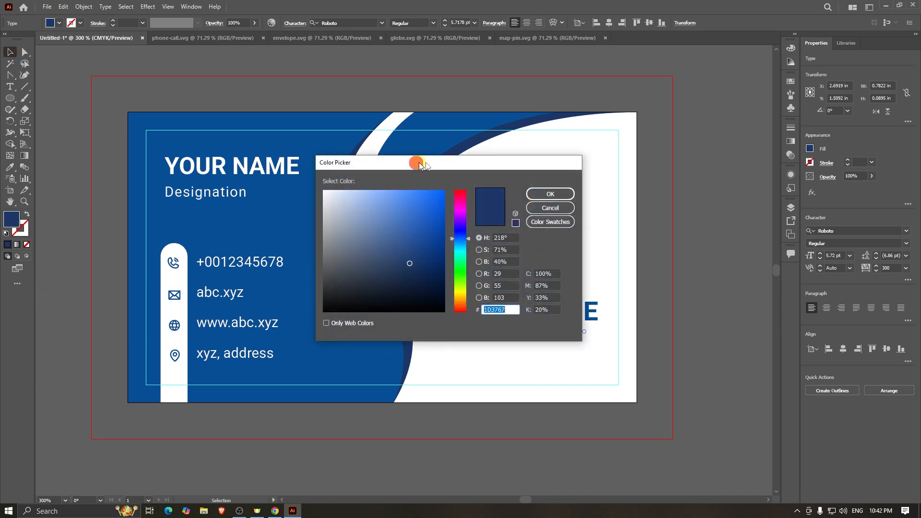
drag(416, 160, 729, 149)
mouse_move(665, 199)
mouse_down()
mouse_move(630, 194)
mouse_move(650, 187)
mouse_move(638, 212)
mouse_up()
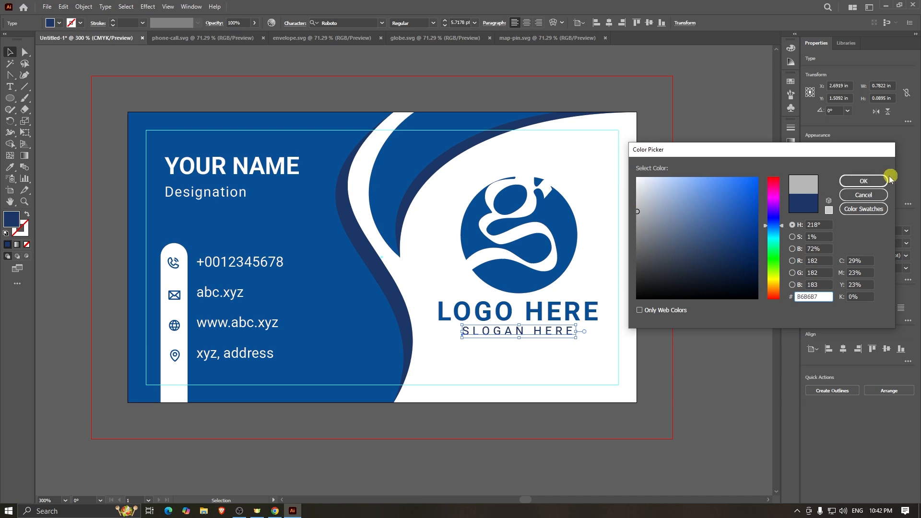
click(888, 180)
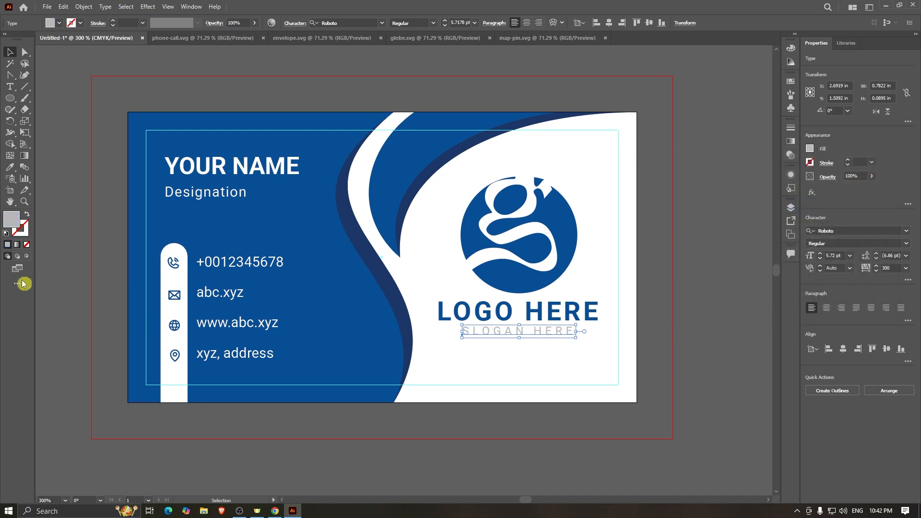
- Darken the slogan text's fill to medium gray, 8B8B8E
double_click(12, 219)
click(640, 216)
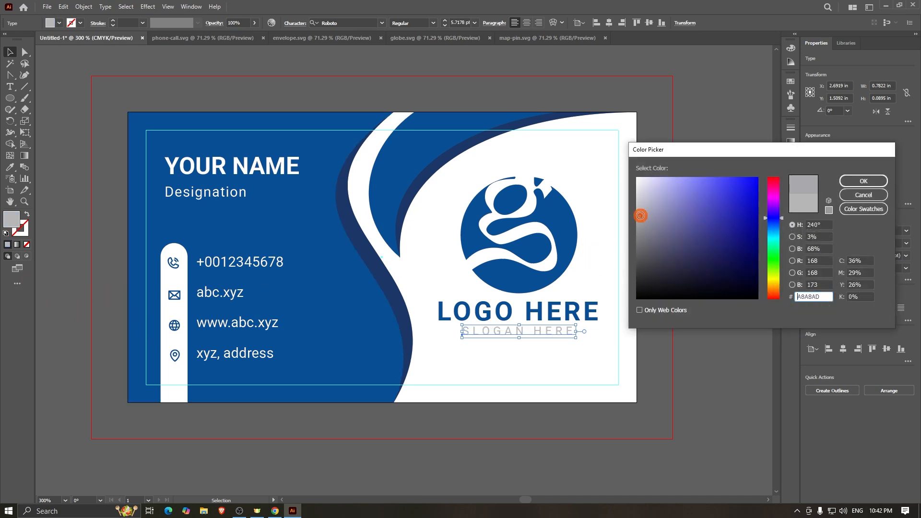
drag(640, 216, 638, 232)
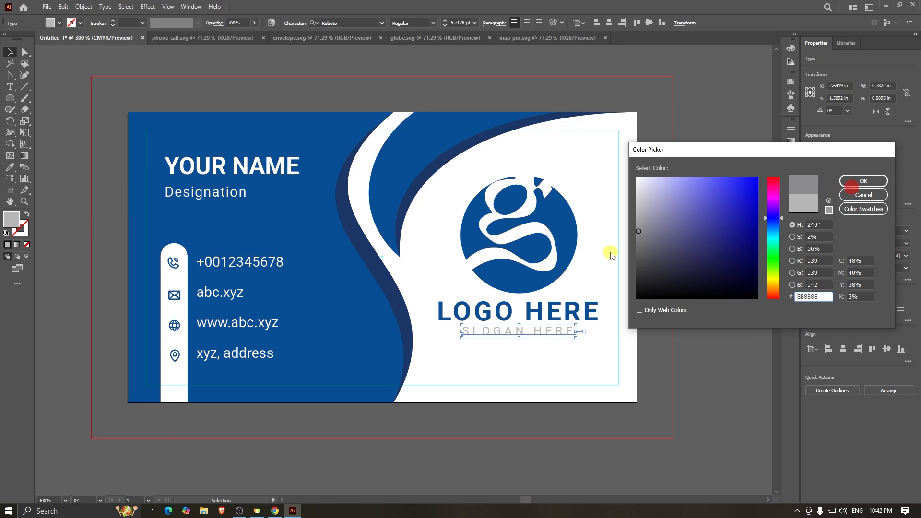
click(867, 181)
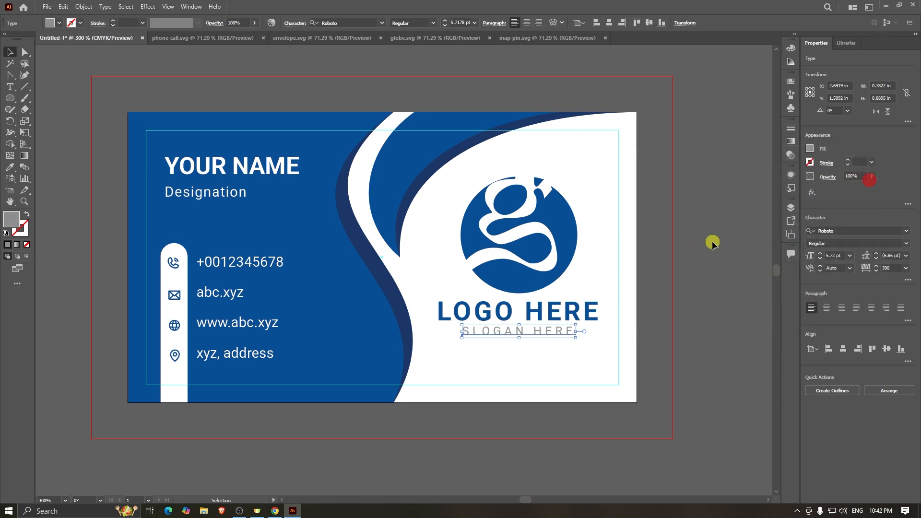
click(713, 243)
scroll(712, 242, up, 1)
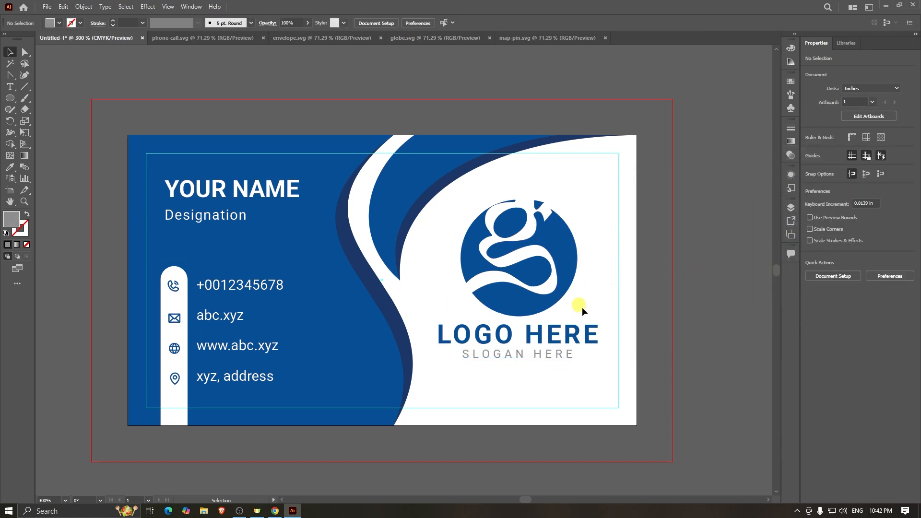
- Recolor the gray slogan text with the dark navy of the curved stripe using the Eyedropper
click(532, 361)
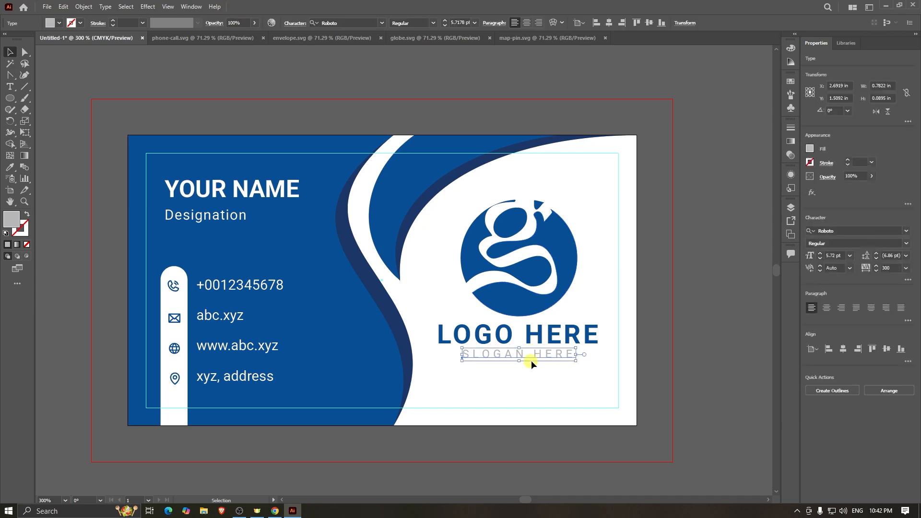
key(i)
click(412, 223)
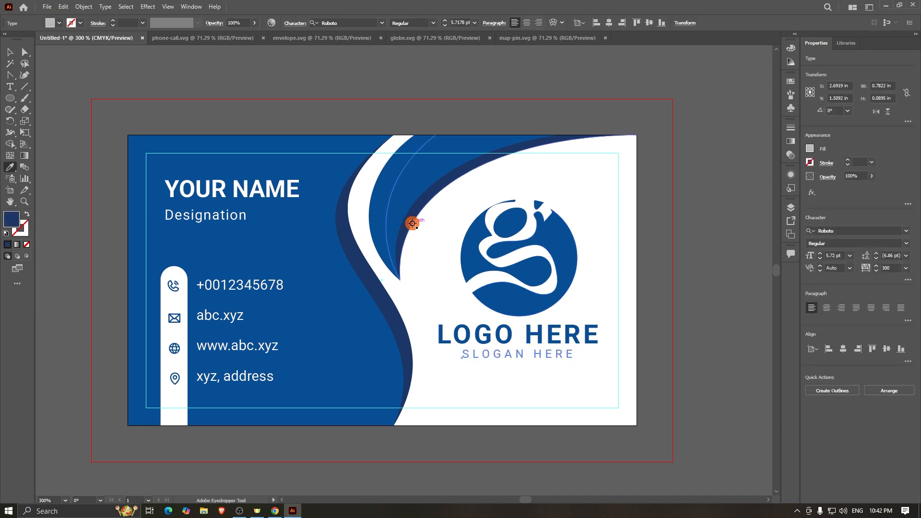
click(10, 61)
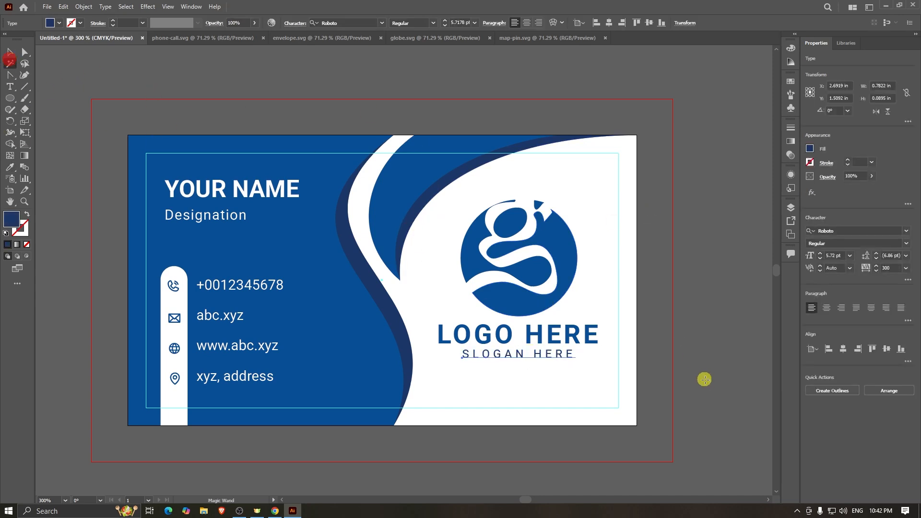
- Group the logo with its two text lines and scale the group down to about 0.97 × 0.95 in
click(689, 379)
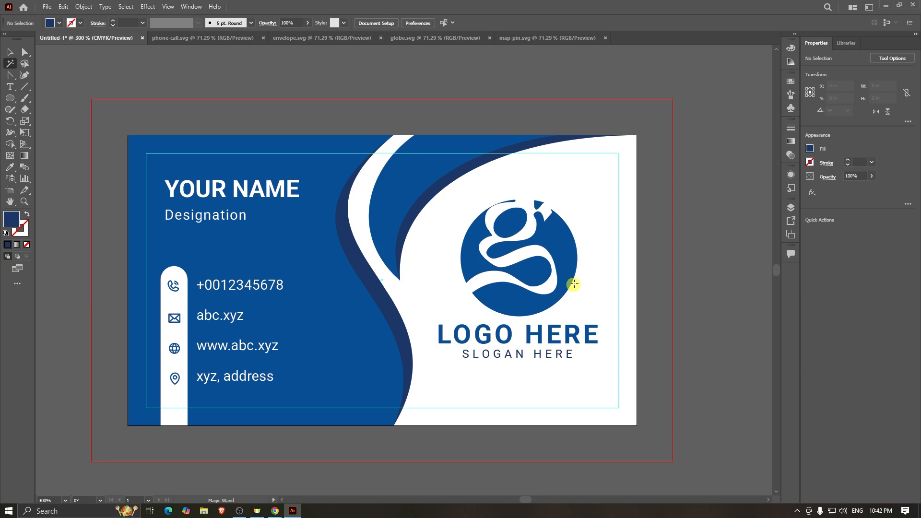
click(10, 52)
click(703, 351)
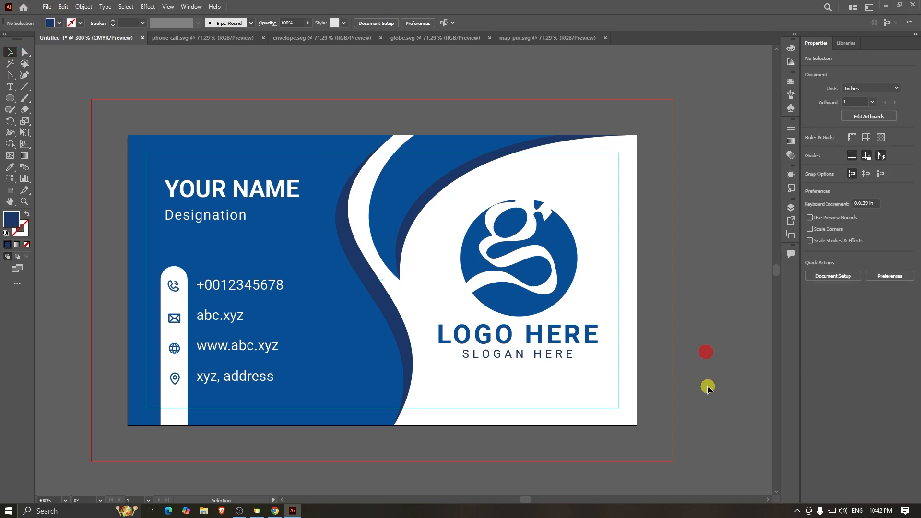
drag(701, 381, 504, 236)
key(ctrl+g)
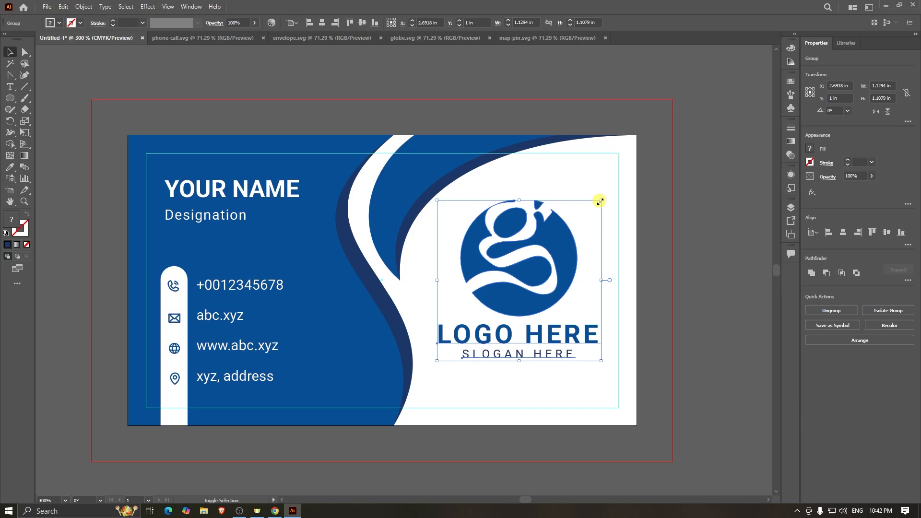
drag(600, 201, 591, 208)
click(678, 248)
scroll(433, 208, down, 2)
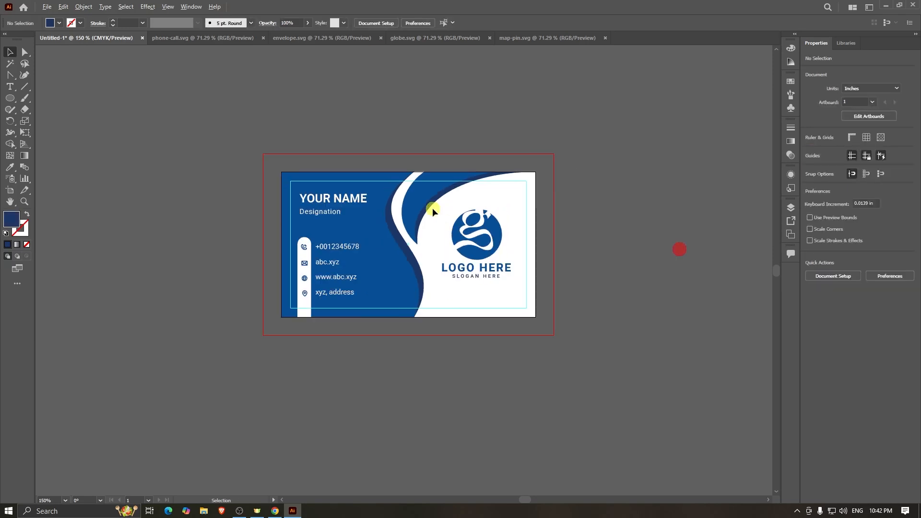
scroll(497, 244, up, 1)
- Nudge the logo group slightly down, three increments
click(497, 249)
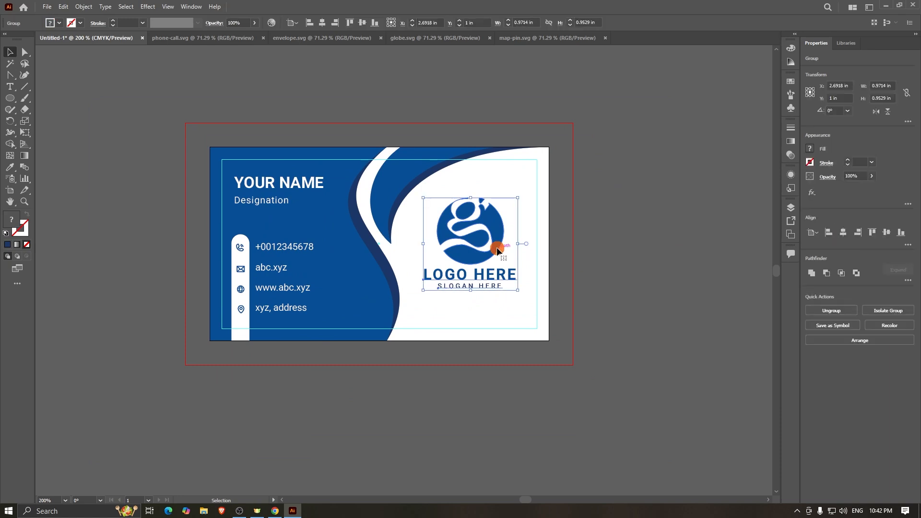
key(Down)
key(Down)
key(Down)
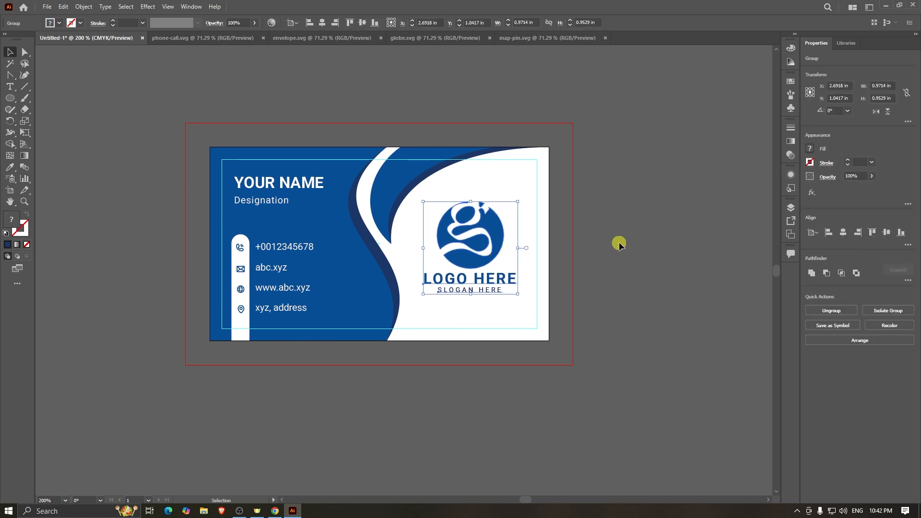
click(619, 242)
- Align the logo group to the vertical center of the artboard
click(498, 238)
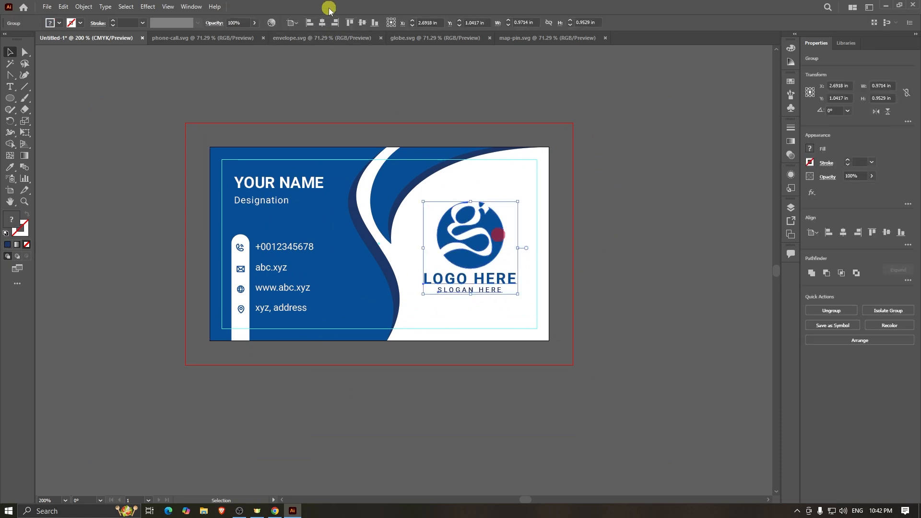
click(361, 23)
click(641, 250)
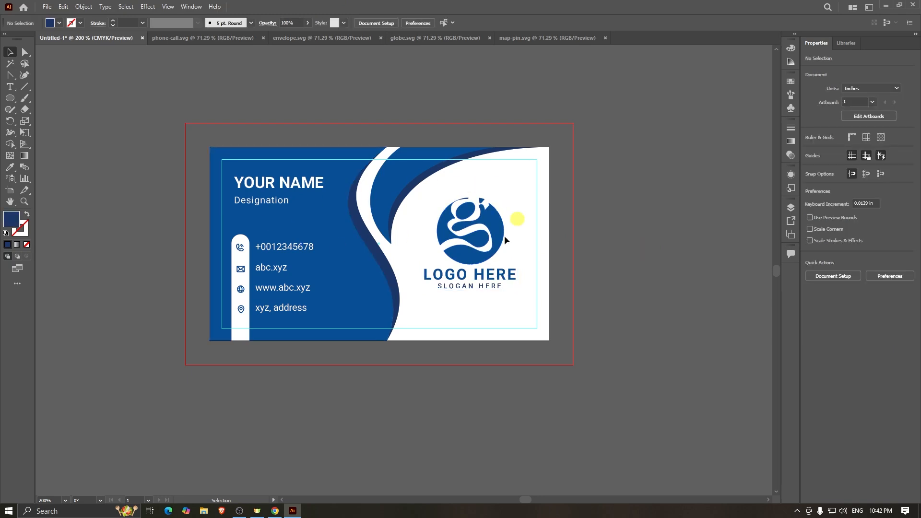
- Draw a small square about 0.13 in wide on the empty canvas above and to the right of the card
scroll(526, 208, up, 1)
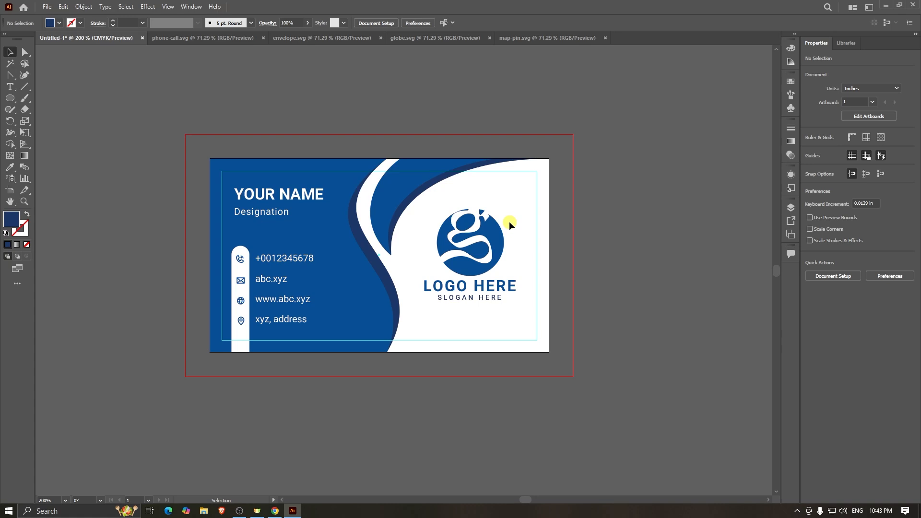
scroll(619, 225, up, 1)
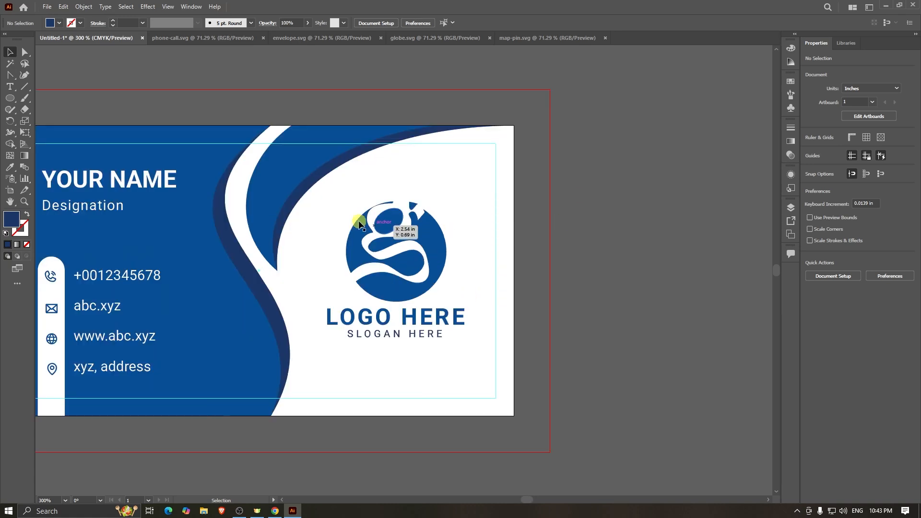
scroll(315, 219, down, 1)
scroll(542, 254, up, 3)
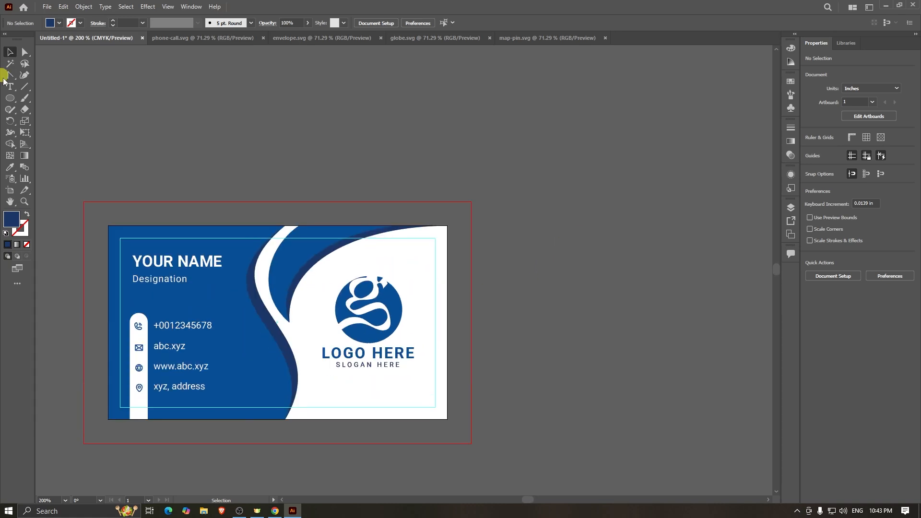
click(8, 97)
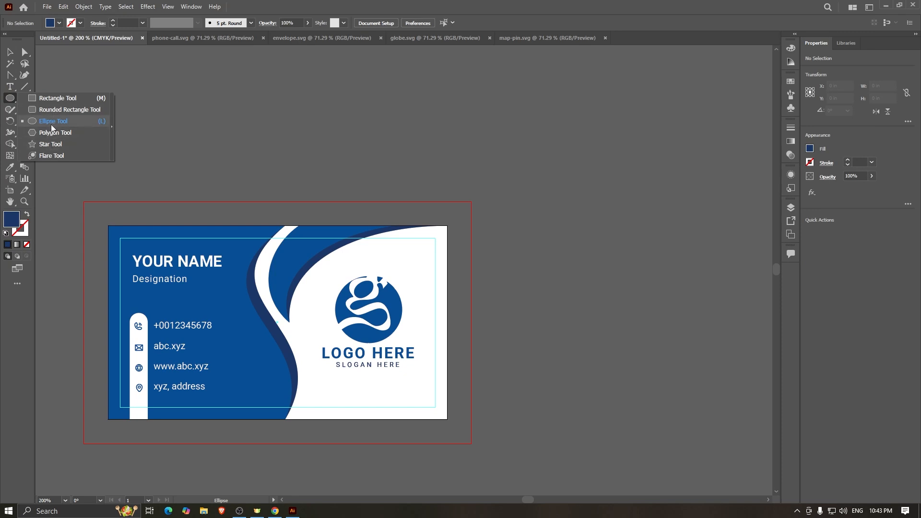
click(53, 98)
drag(485, 125, 499, 140)
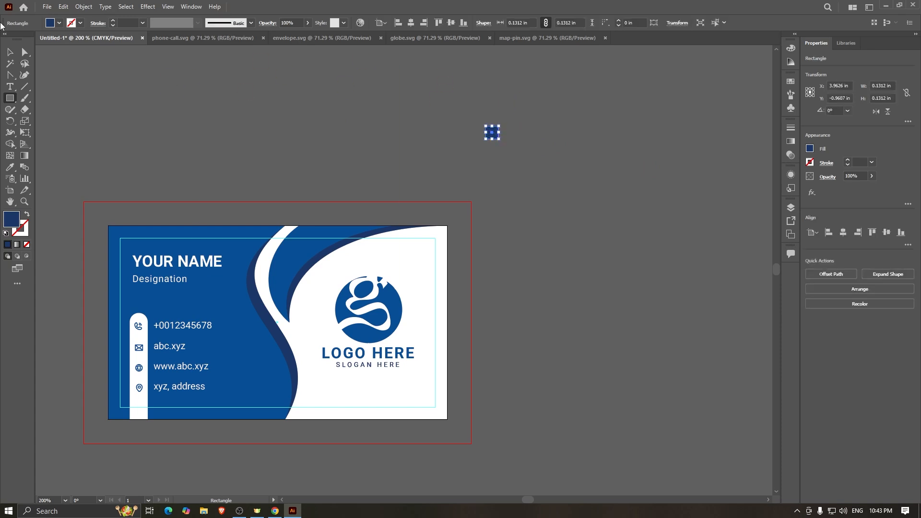
- Rotate the small square by 45 degrees so it stands on its corner as a diamond
click(9, 51)
scroll(496, 123, up, 1)
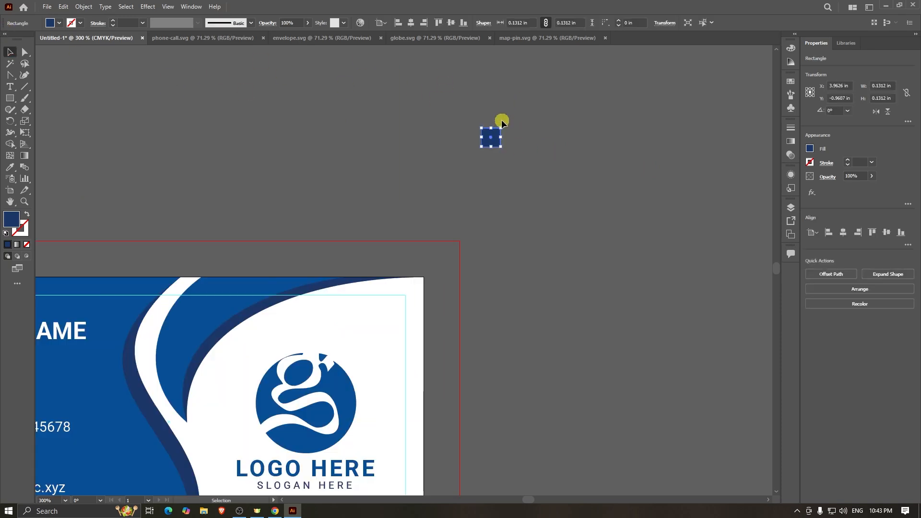
drag(502, 124, 510, 139)
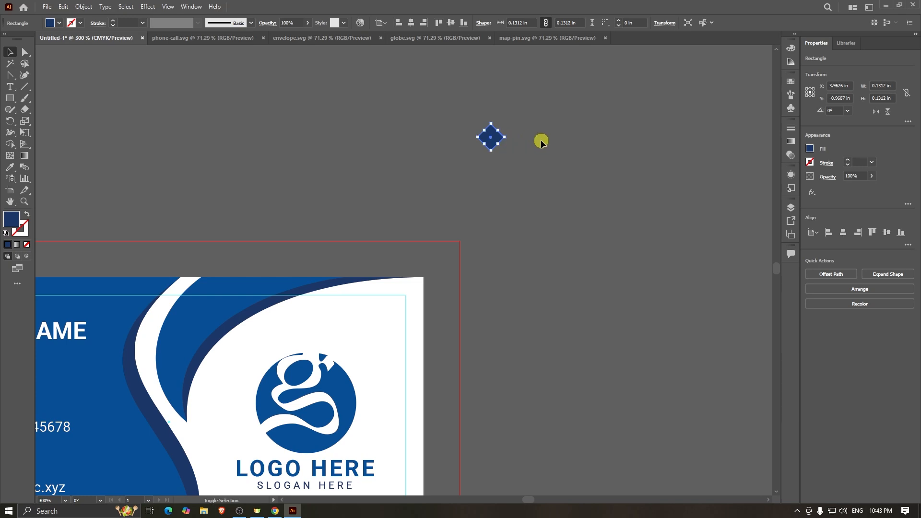
click(542, 141)
click(487, 146)
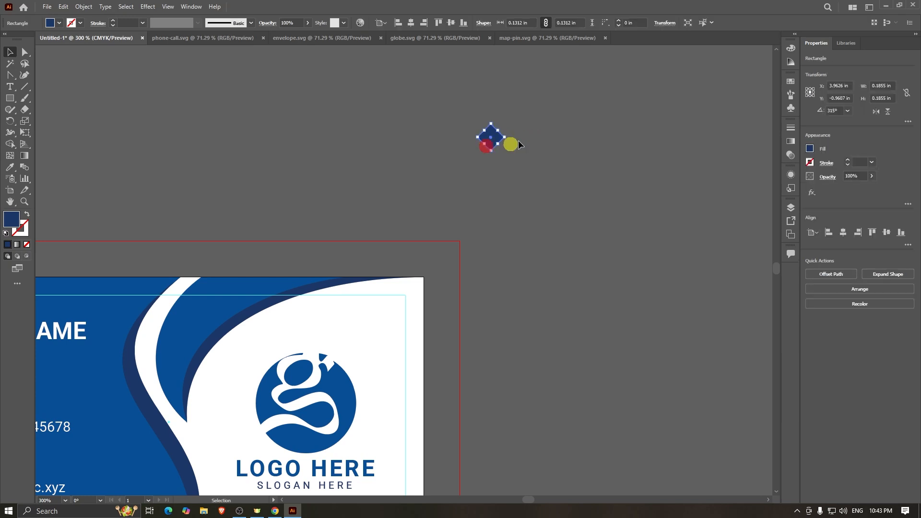
- Change the diamond's fill to light gray, DDDDDD
double_click(10, 223)
drag(665, 199, 633, 192)
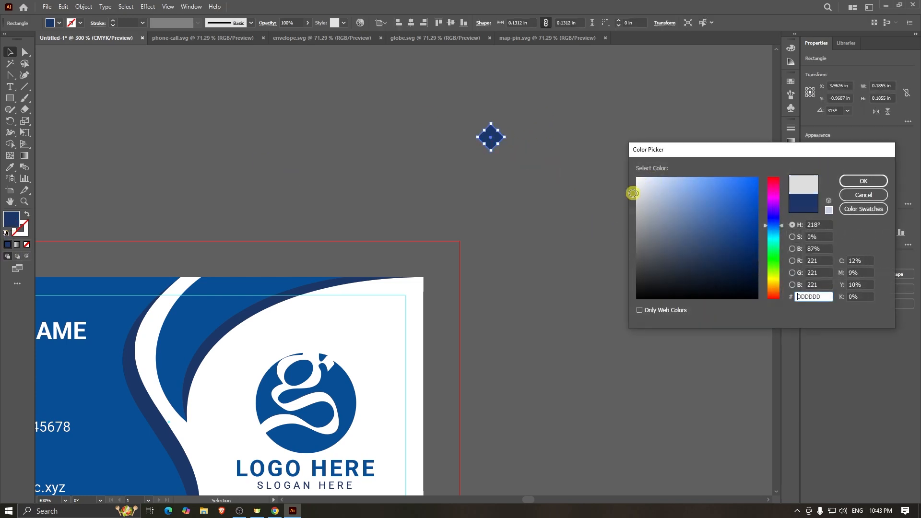
click(864, 181)
click(547, 150)
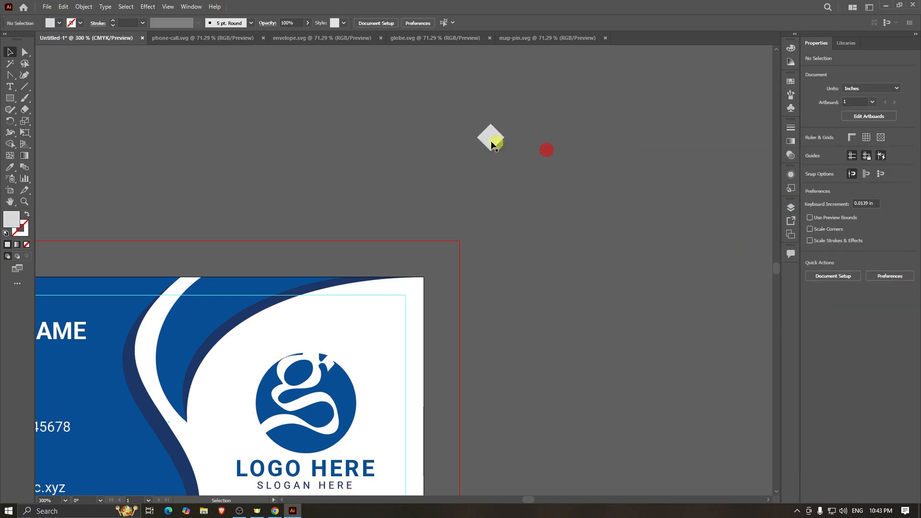
- Copy the gray diamond horizontally to its right so the two diamonds touch at their corners
click(498, 140)
scroll(494, 138, up, 3)
drag(491, 136, 559, 138)
scroll(511, 138, down, 5)
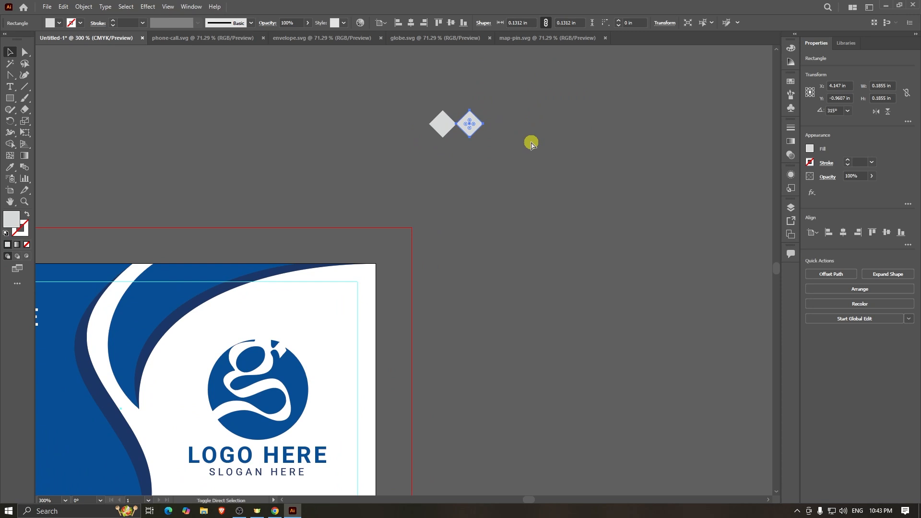
- Repeat the horizontal copy until the row holds 16 evenly spaced diamonds
key(alt+shift)
key(ctrl+d)
key(ctrl+d)
key(ctrl+d)
key(ctrl+d)
key(ctrl+d)
key(ctrl+d)
key(ctrl+d)
key(ctrl+d)
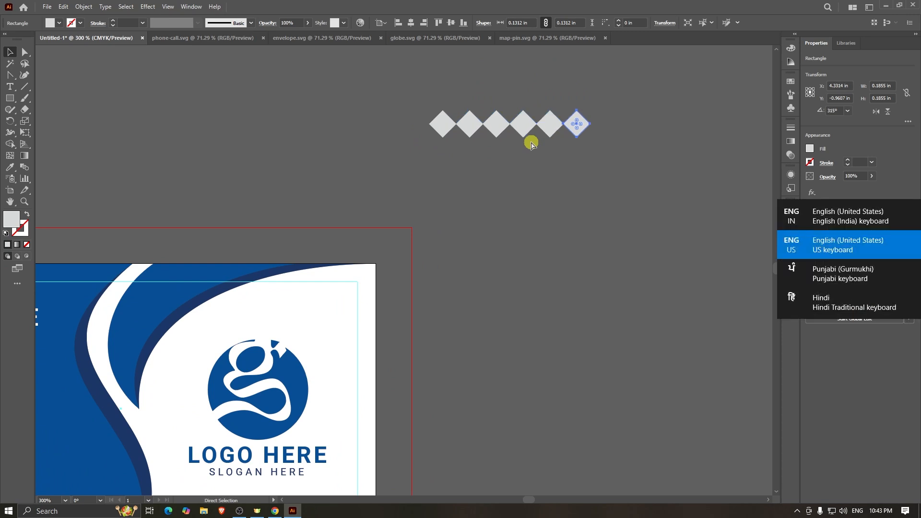
key(ctrl+d)
key(ctrl+d)
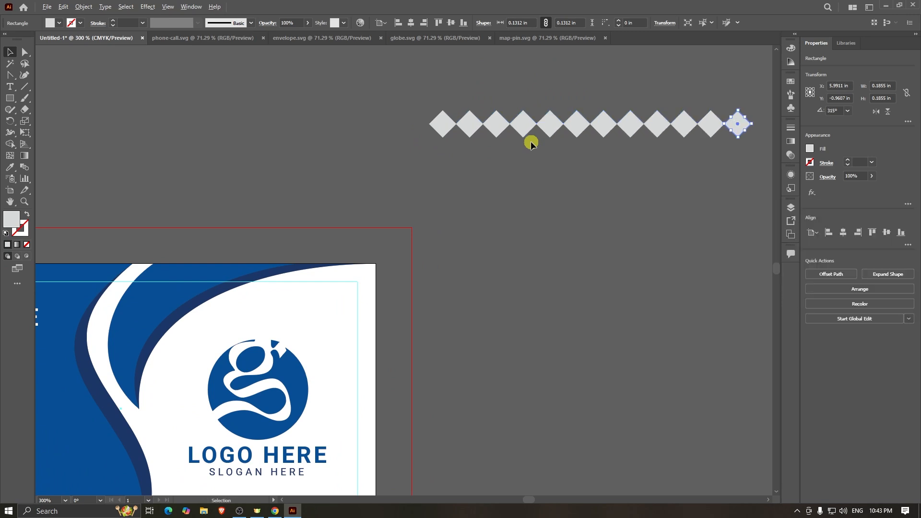
scroll(531, 143, down, 3)
scroll(661, 145, up, 3)
key(a)
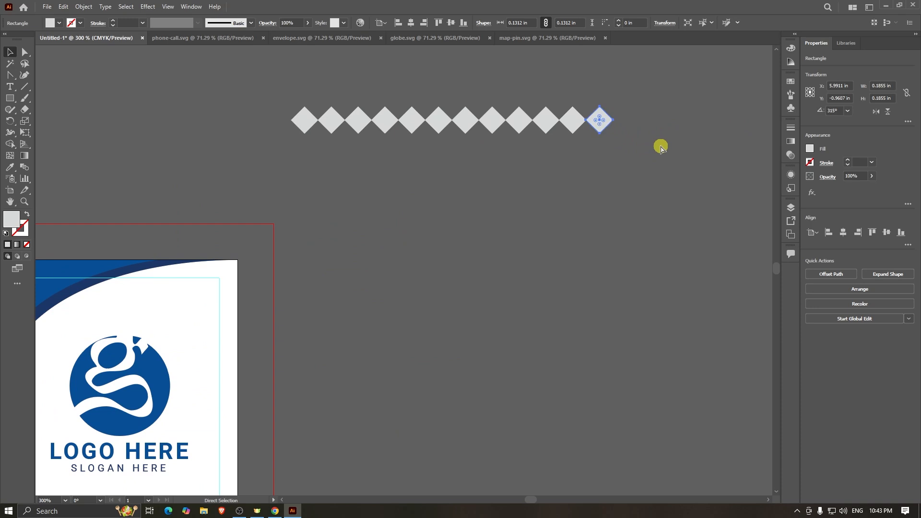
key(ctrl+d)
key(ctrl+d)
key(ctrl+d)
key(ctrl+d)
scroll(661, 145, down, 3)
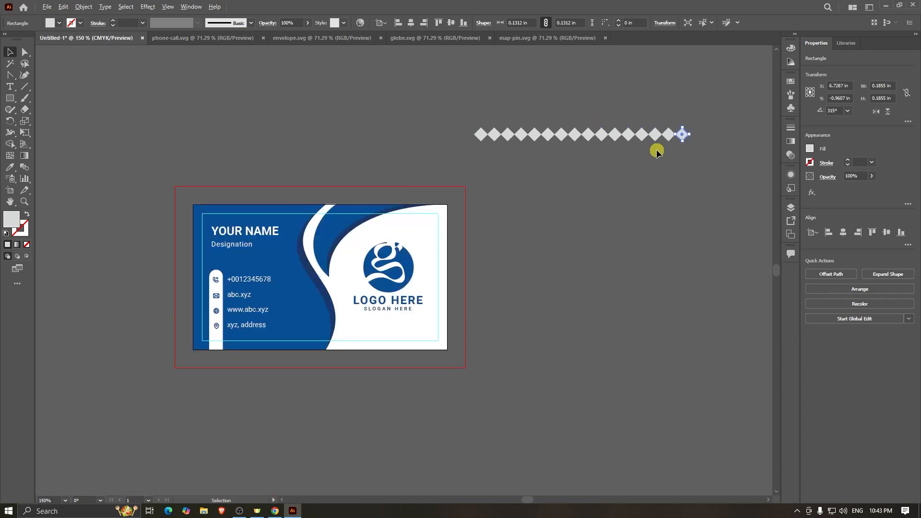
- Copy the whole row of diamonds straight down to form a second row just below the first
click(430, 106)
drag(696, 151, 676, 166)
scroll(685, 135, up, 3)
scroll(676, 165, down, 3)
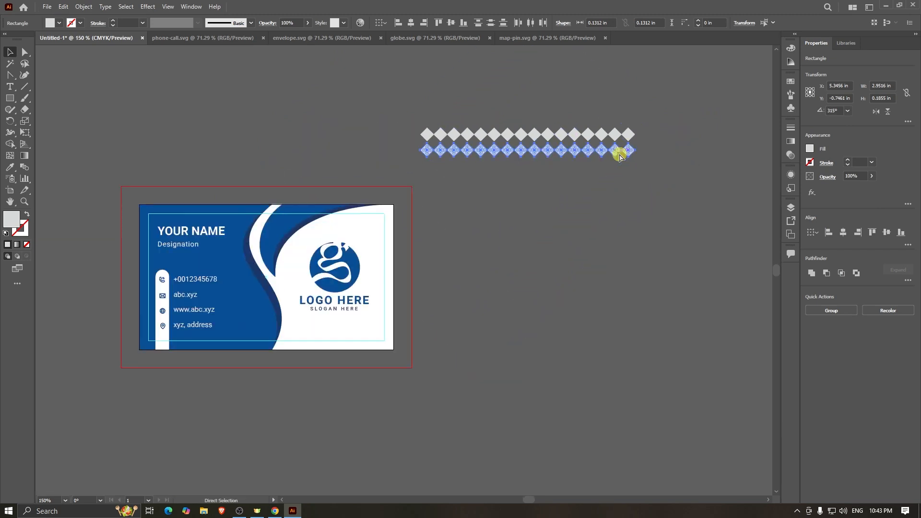
- Repeat the row copy downward until the grid has ten rows of diamonds
key(ctrl+d)
key(ctrl+d)
key(ctrl+d)
key(ctrl+d)
key(ctrl+d)
key(ctrl+d)
key(ctrl+d)
key(ctrl+d)
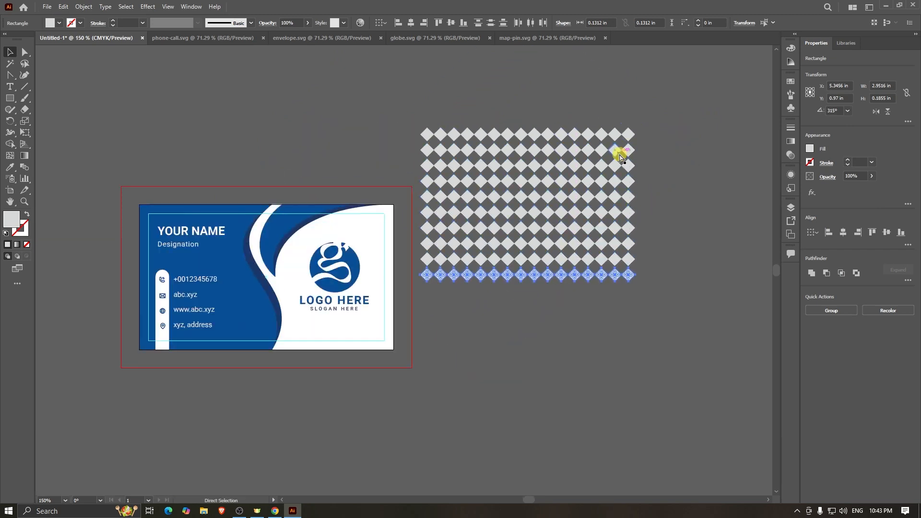
click(659, 191)
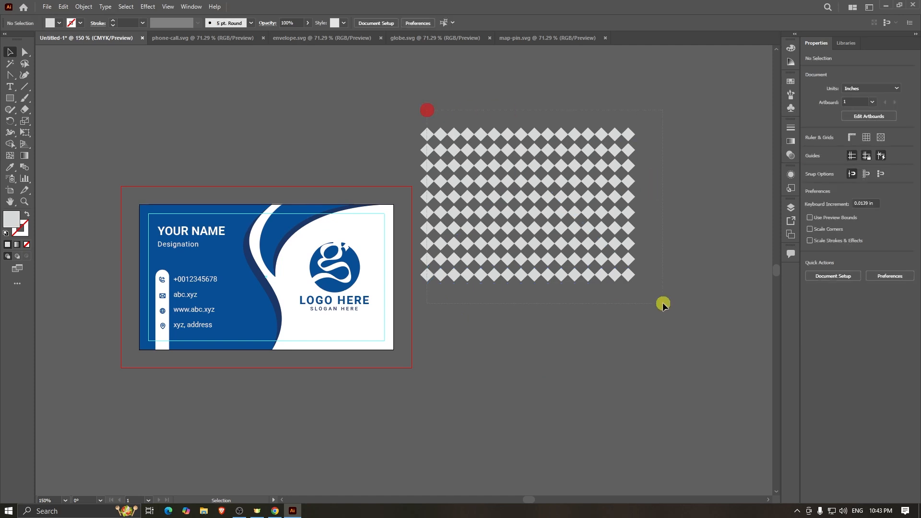
- Group all the diamonds and move the grid onto the right part of the card
drag(663, 303, 663, 302)
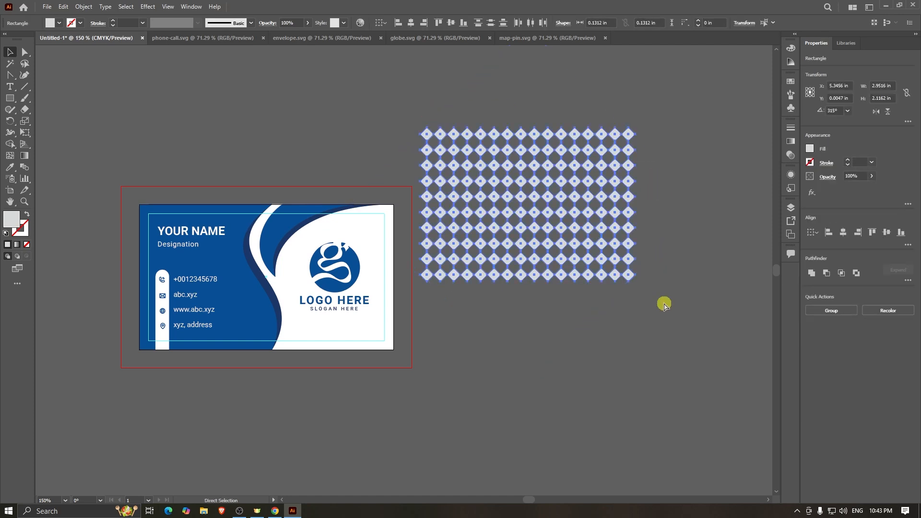
key(ctrl+g)
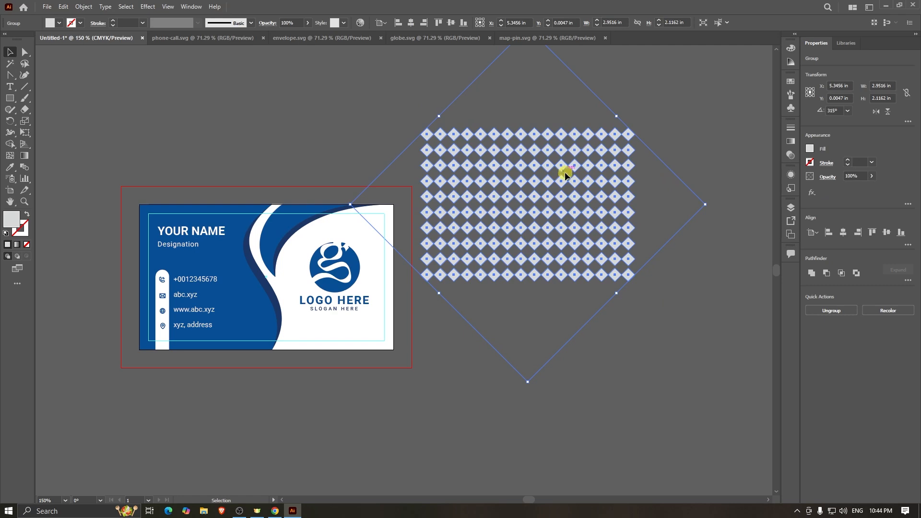
drag(564, 183, 339, 257)
scroll(248, 254, up, 2)
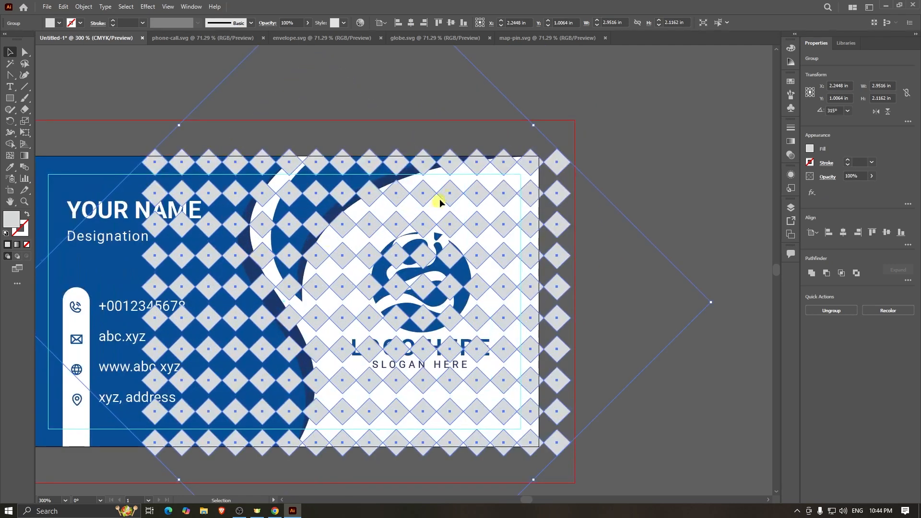
scroll(455, 175, down, 1)
scroll(438, 175, down, 1)
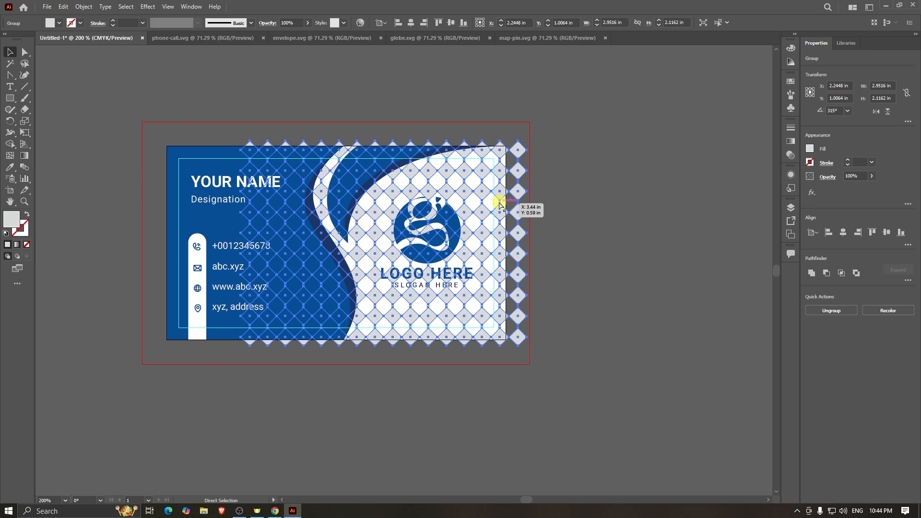
click(675, 181)
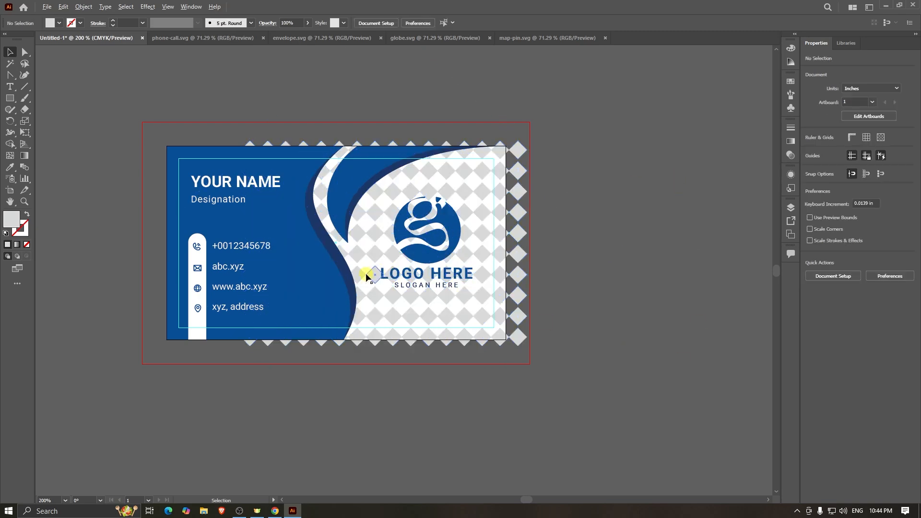
scroll(364, 270, up, 1)
- Scale the diamond grid to about 2.84 × 2.04 in and center it on the logo, extending past the card's right edge
click(593, 222)
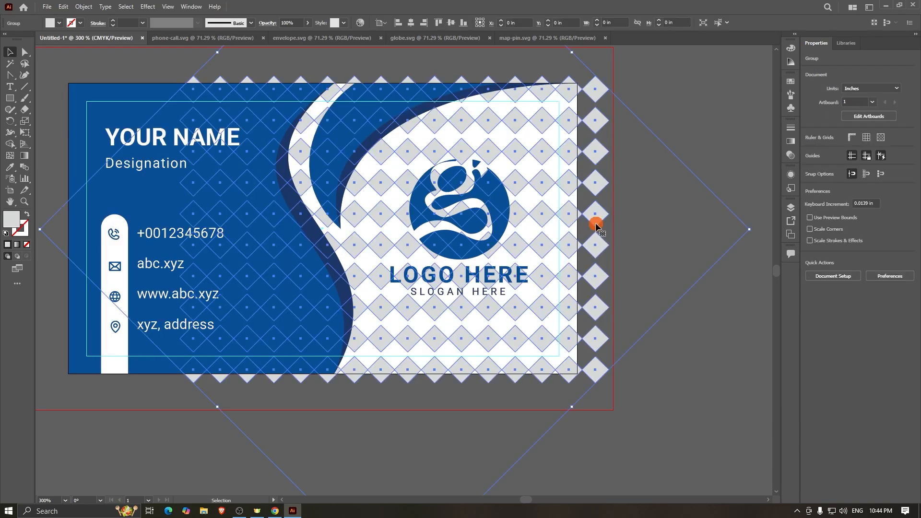
drag(751, 232, 609, 230)
drag(485, 365, 562, 350)
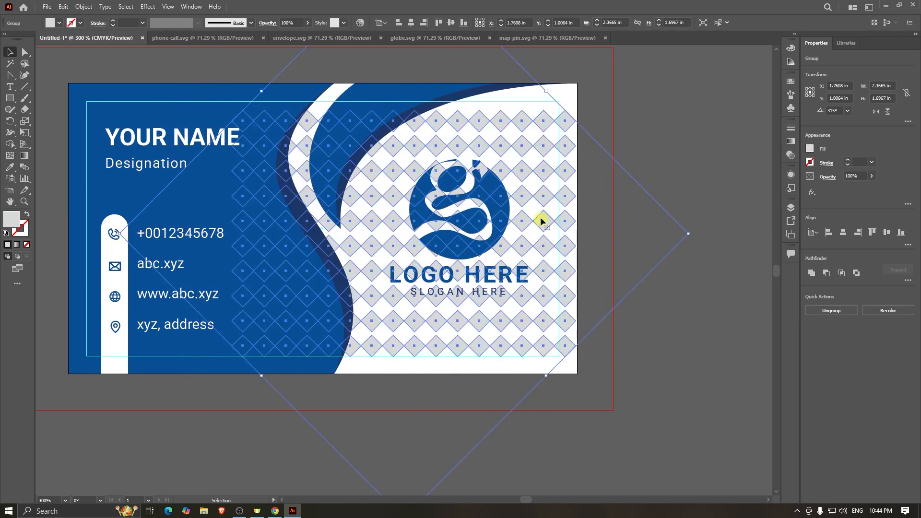
drag(690, 236, 568, 251)
drag(567, 250, 562, 247)
scroll(511, 249, down, 2)
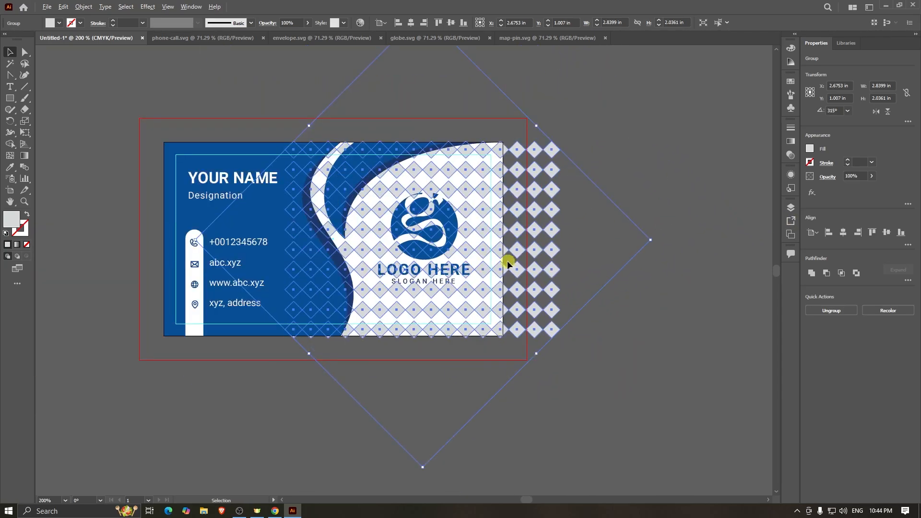
click(639, 355)
scroll(545, 311, up, 1)
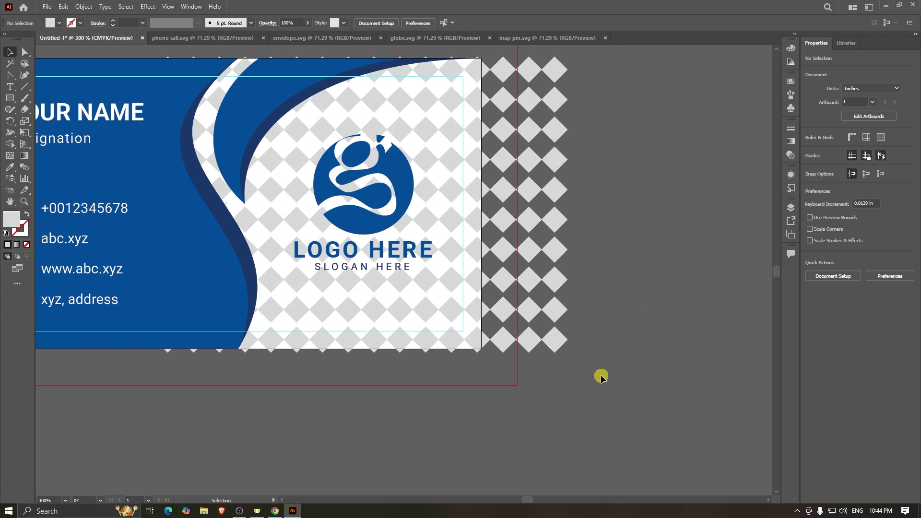
scroll(601, 377, up, 1)
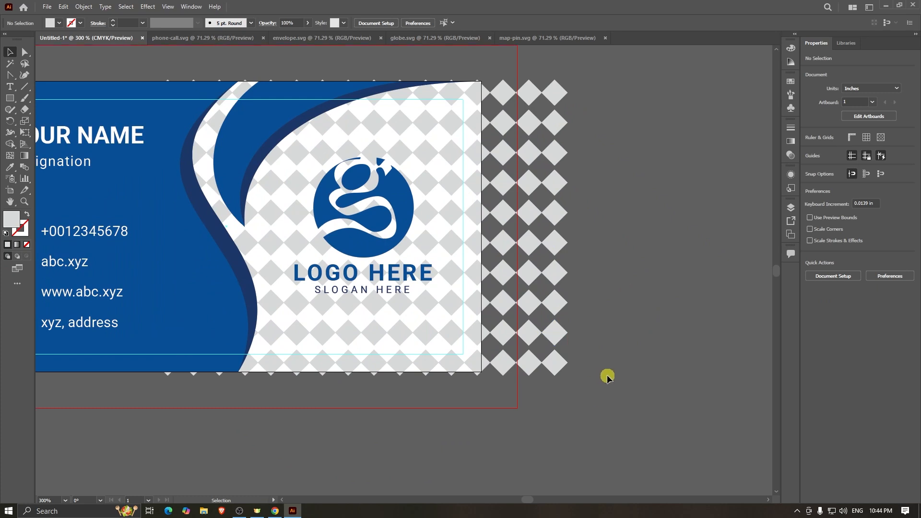
click(9, 99)
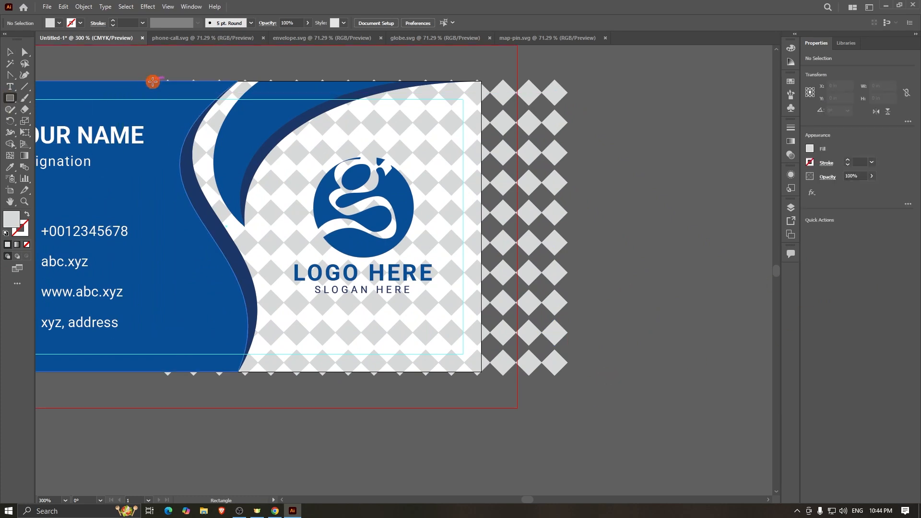
drag(153, 81, 481, 372)
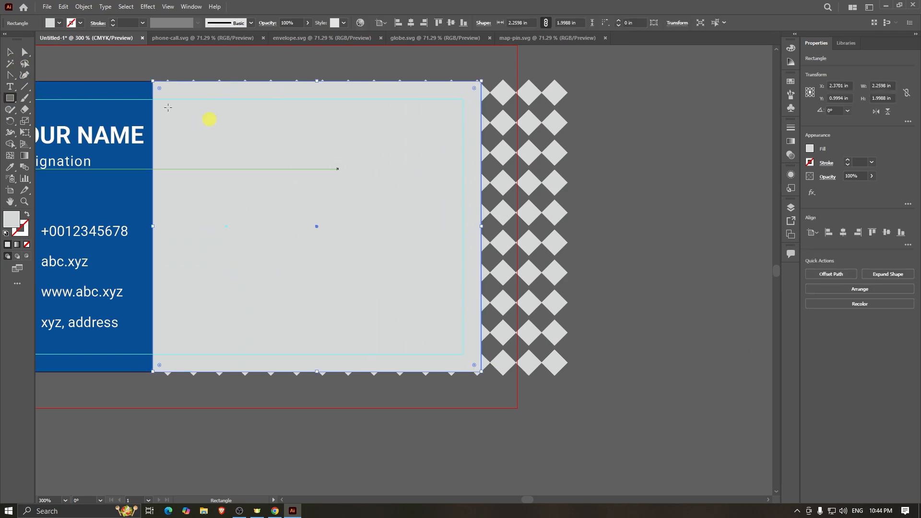
key(v)
key(Delete)
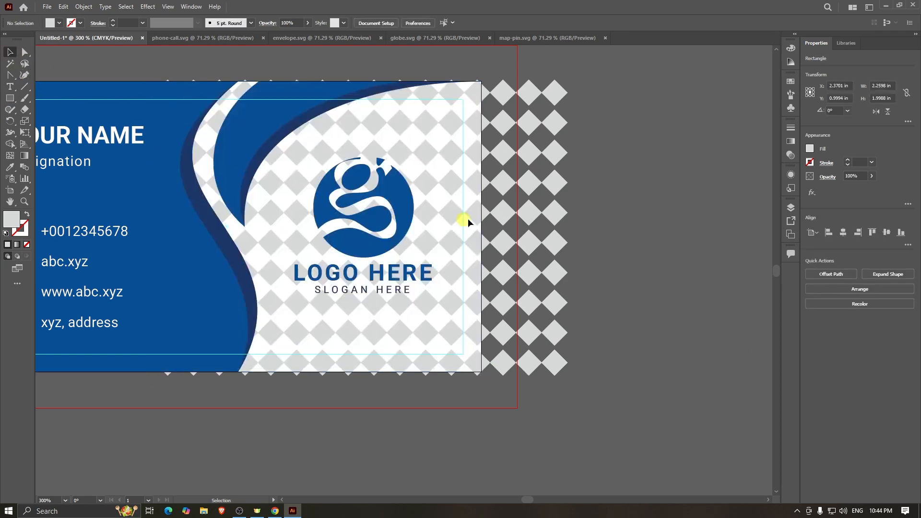
- Create a light gray rectangle exactly 3.5 in wide and 2 in high beside the card
click(10, 102)
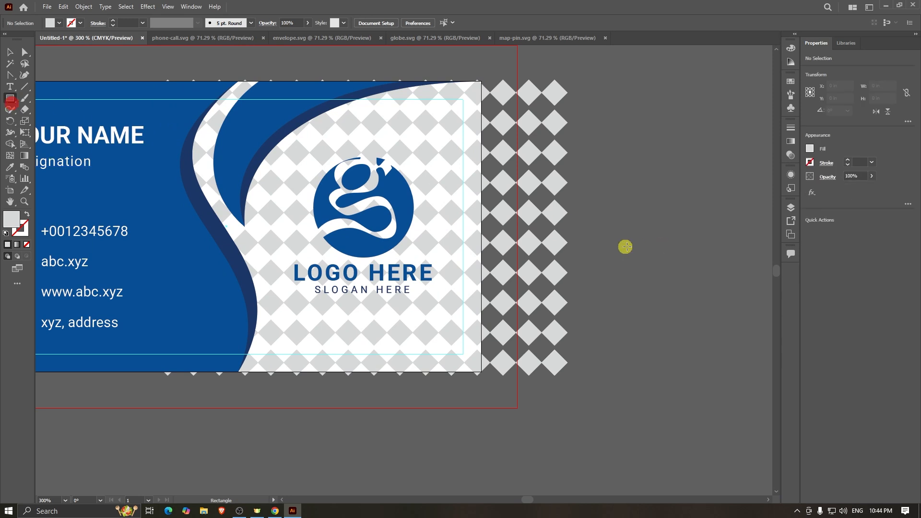
click(629, 246)
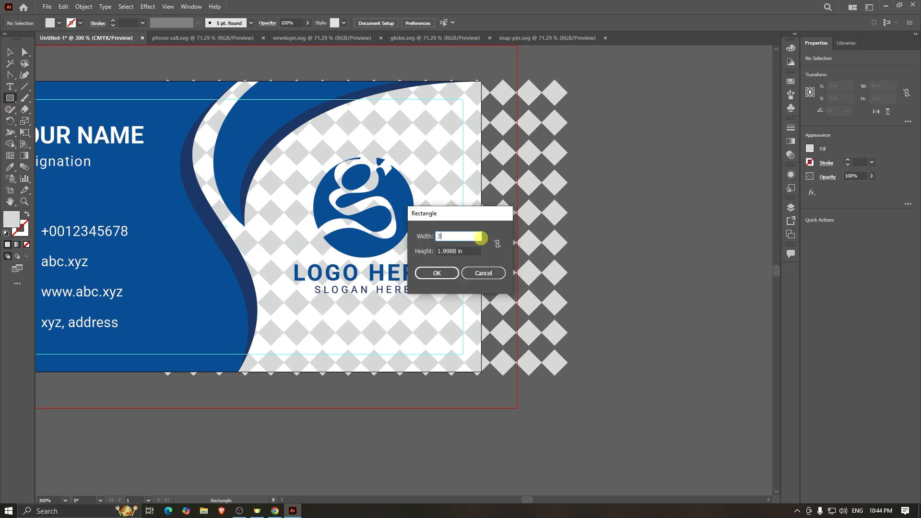
key(Tab)
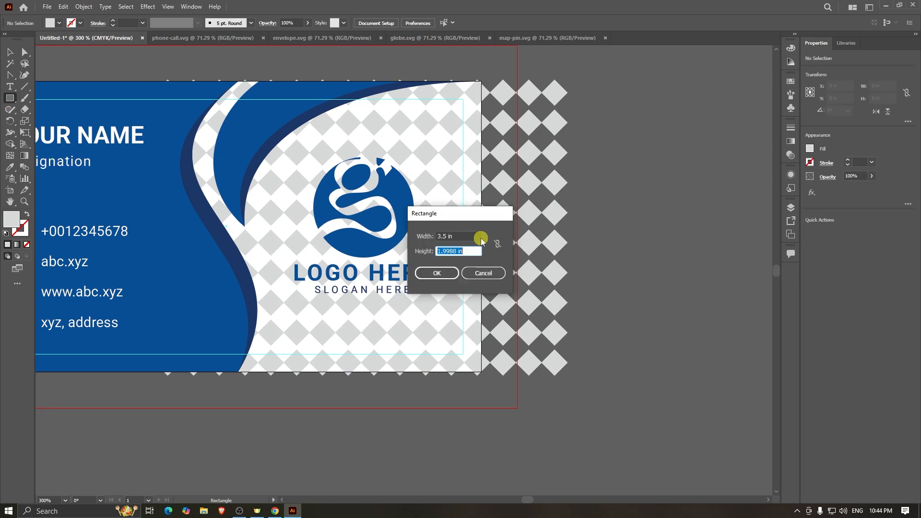
text(2)
key(Return)
- Center the 3.5 × 2 in rectangle horizontally and vertically on the artboard so it covers the card
key(ctrl+minus)
key(ctrl+minus)
key(ctrl+minus)
key(ctrl+minus)
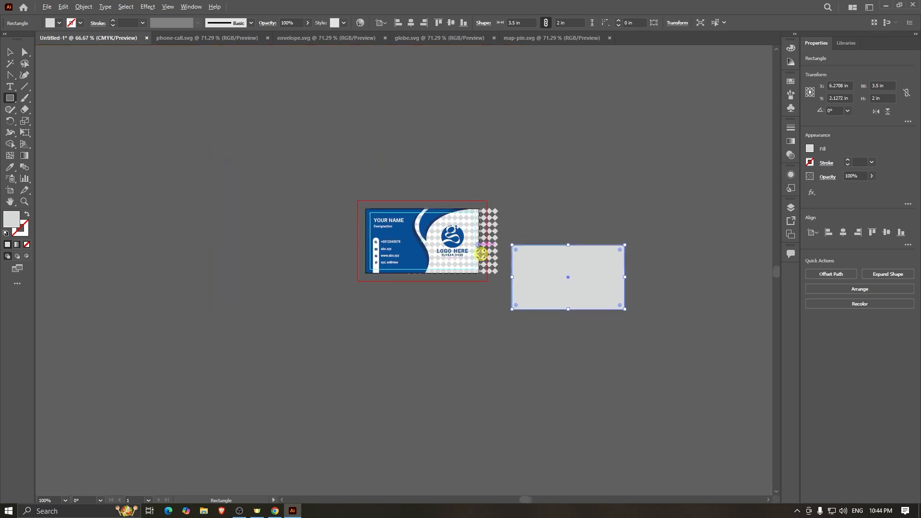
scroll(537, 242, up, 1)
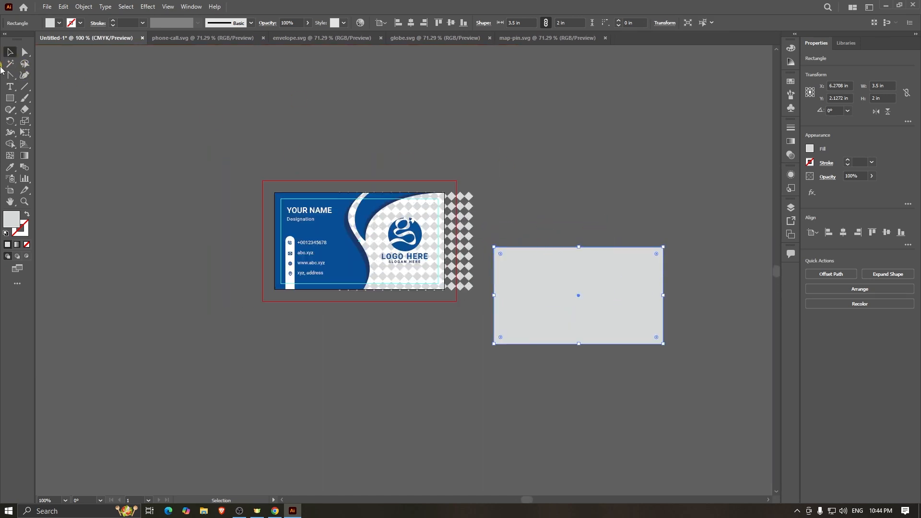
click(412, 23)
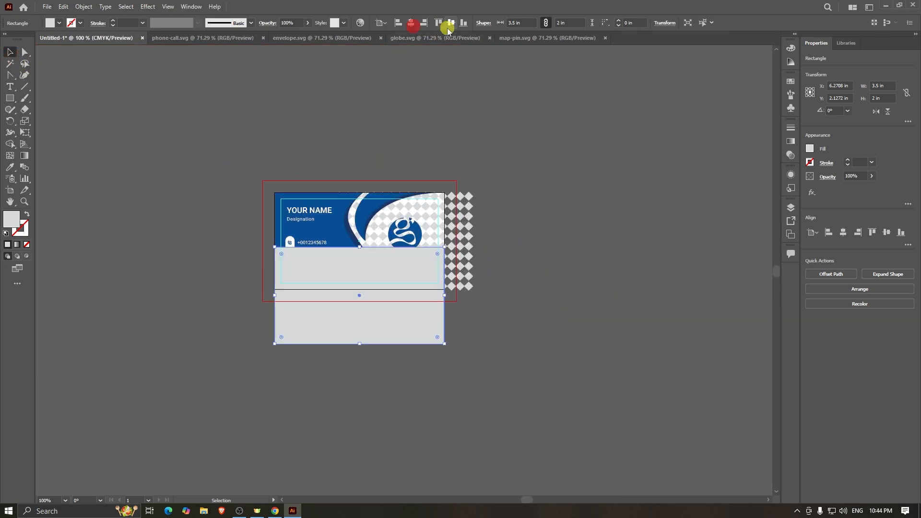
click(451, 23)
- Clip the diamond grid to the card-sized rectangle with a clipping mask
scroll(425, 211, up, 2)
shift+click(509, 183)
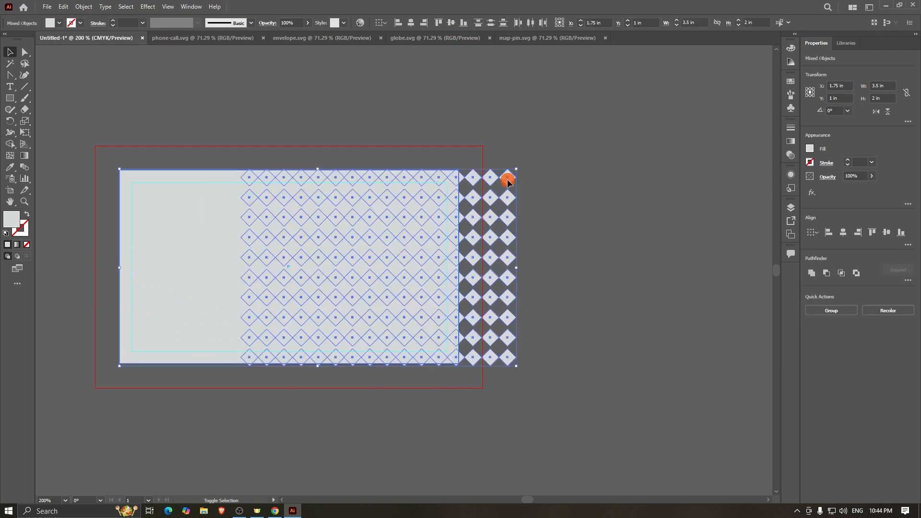
right_click(429, 218)
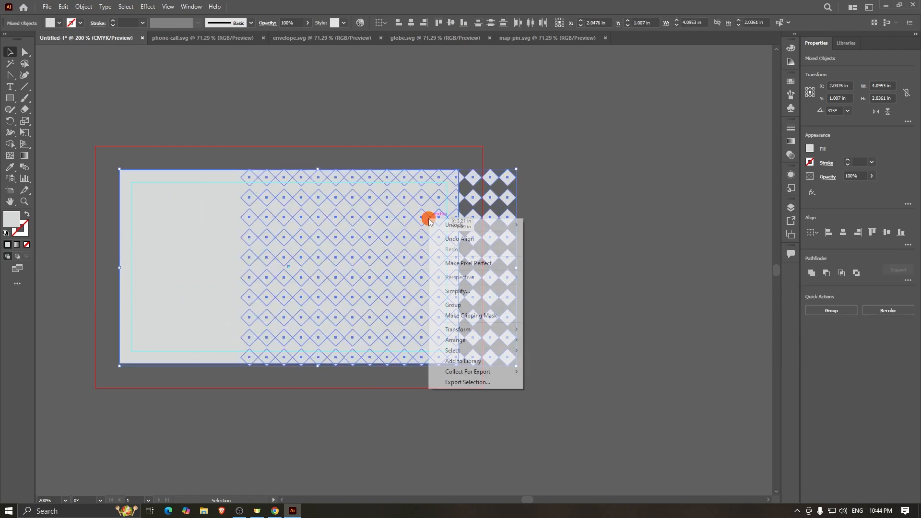
click(475, 315)
scroll(162, 244, up, 1)
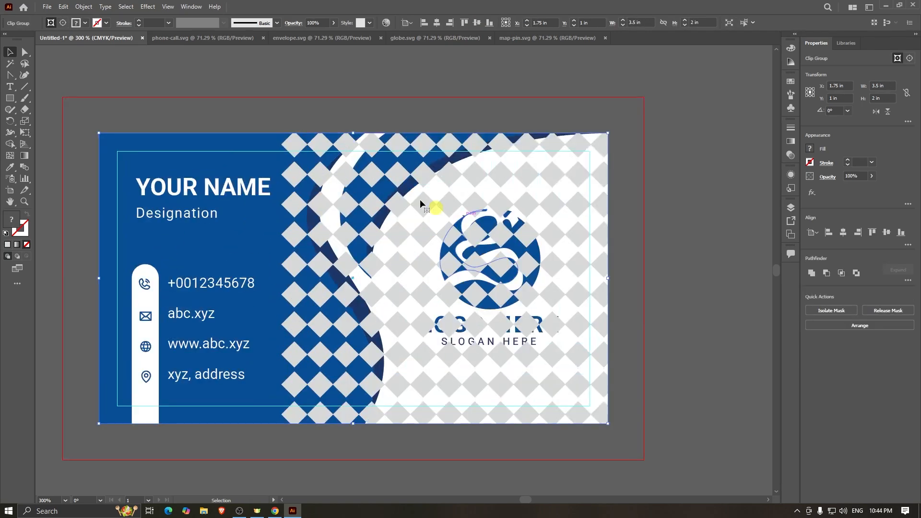
- Send the clipped diamond pattern behind all the other artwork, keeping it aligned with the card
drag(511, 174, 503, 85)
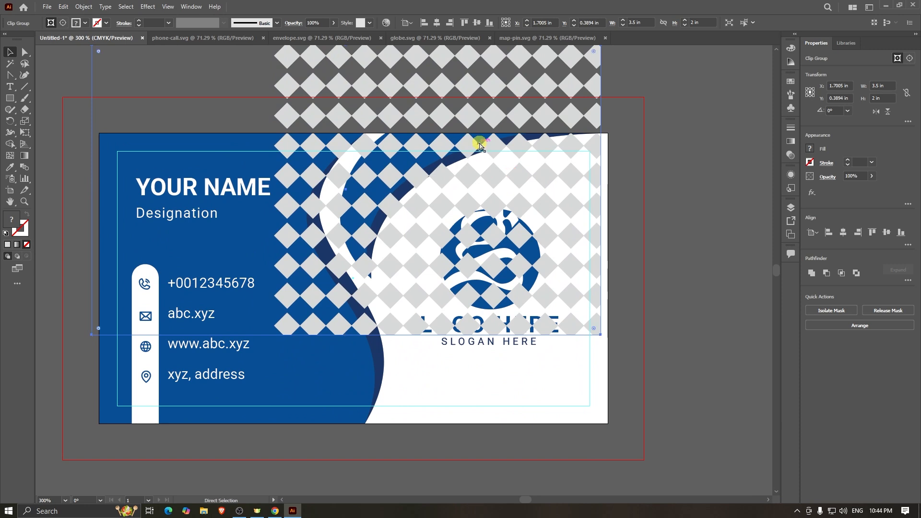
key(ctrl+z)
key(ctrl+shift+bracketleft)
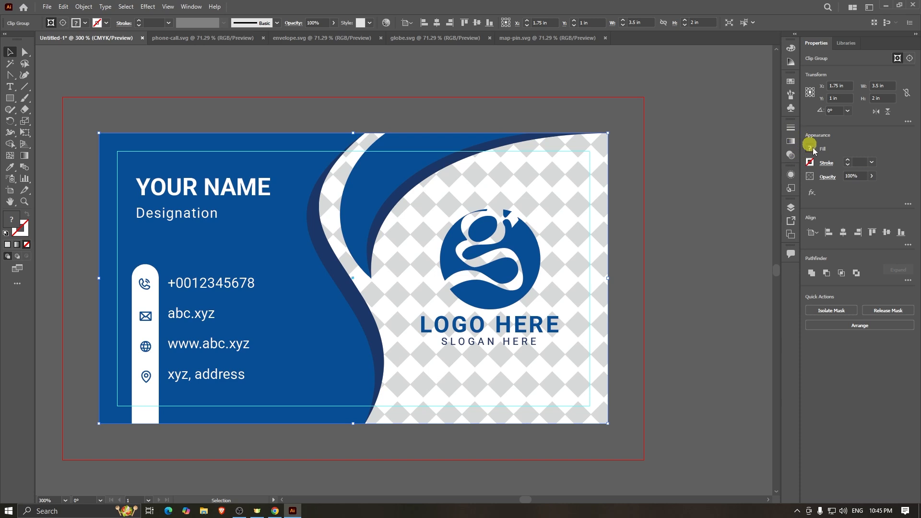
- Try opacities of 50%, 20% and 30% on the clipped diamond pattern
click(857, 177)
text(5)
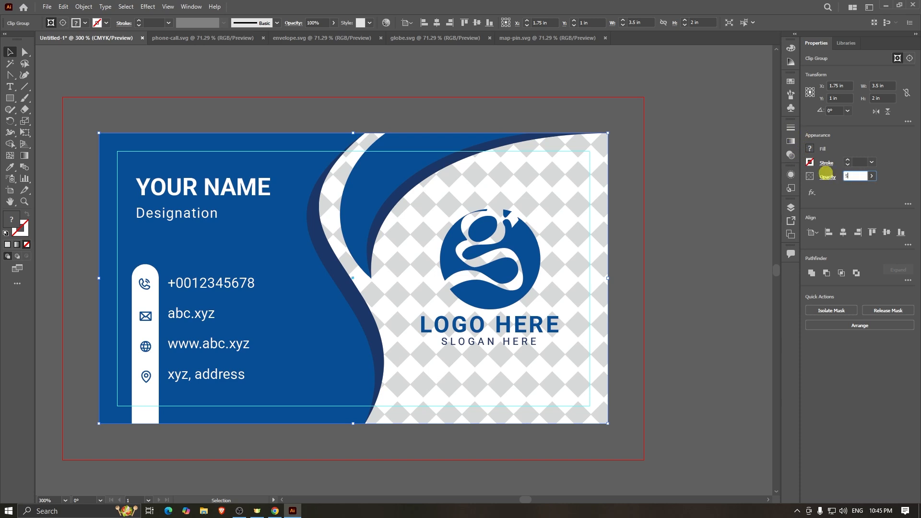
text(0)
key(Return)
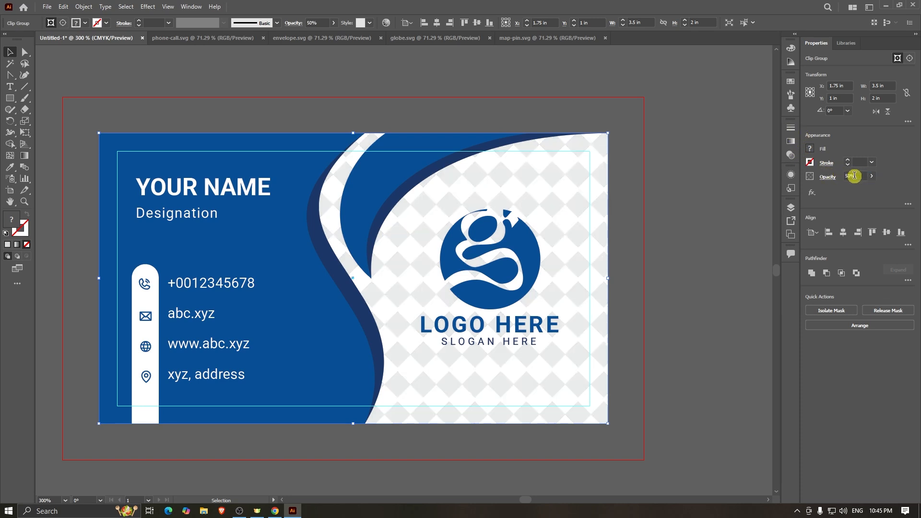
click(857, 176)
text(20)
key(Return)
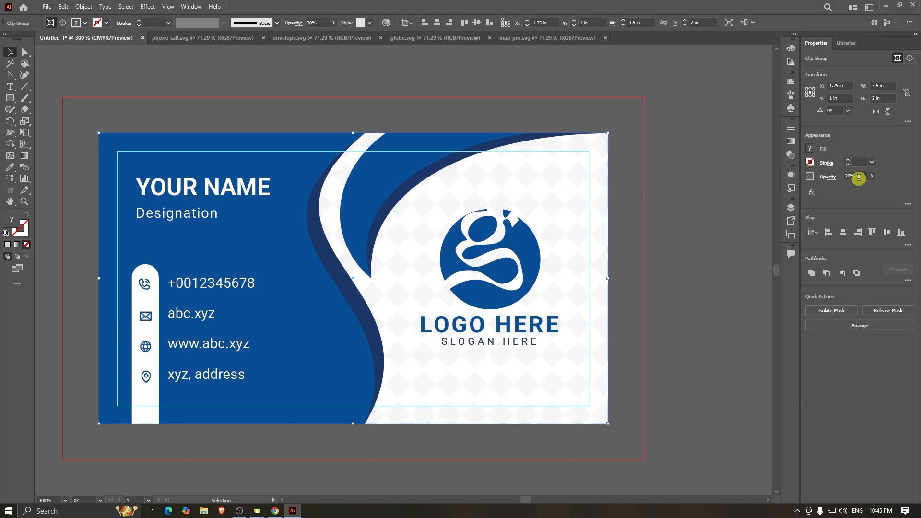
click(859, 177)
text(30)
key(Return)
scroll(499, 230, up, 1)
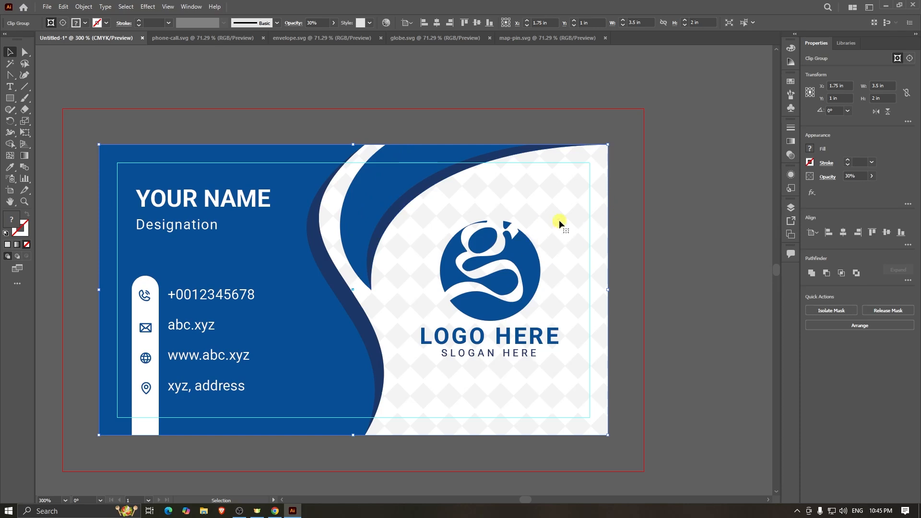
- Set the clipped diamond pattern's opacity to 20% and deselect it
click(859, 177)
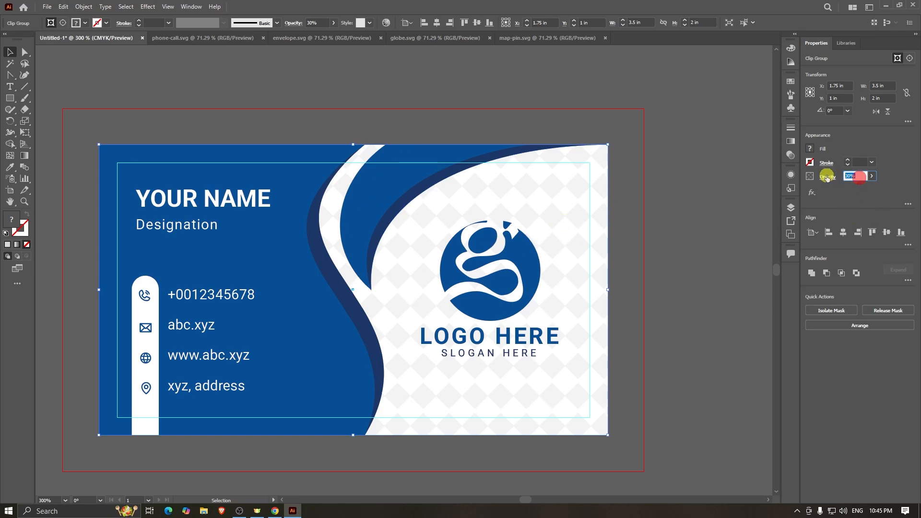
key(Return)
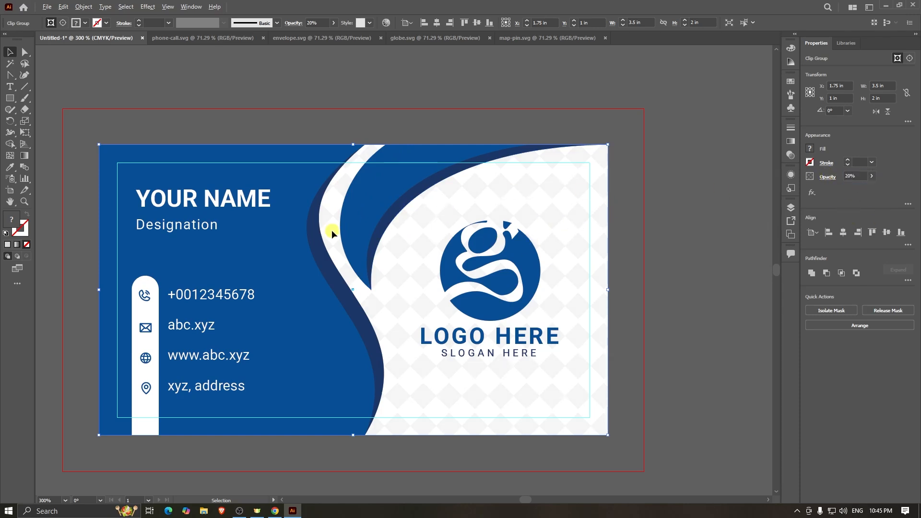
scroll(329, 231, down, 1)
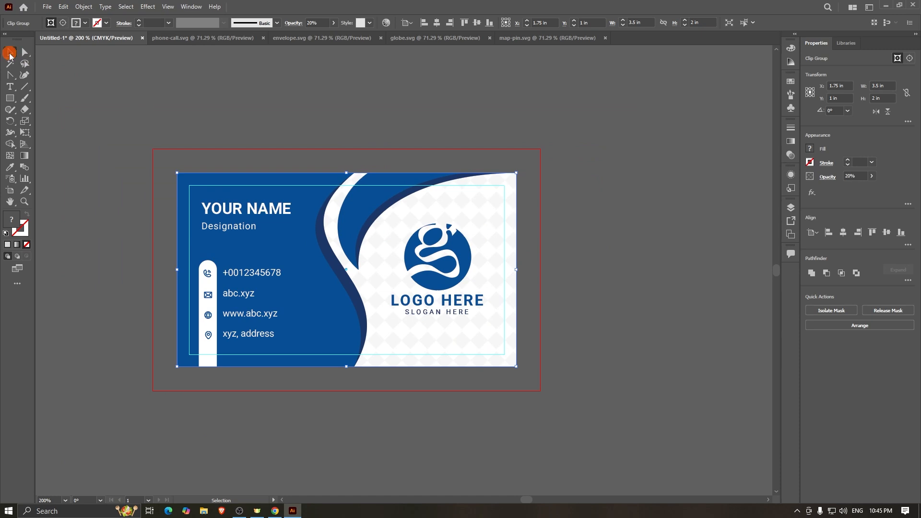
click(628, 252)
scroll(477, 316, down, 1)
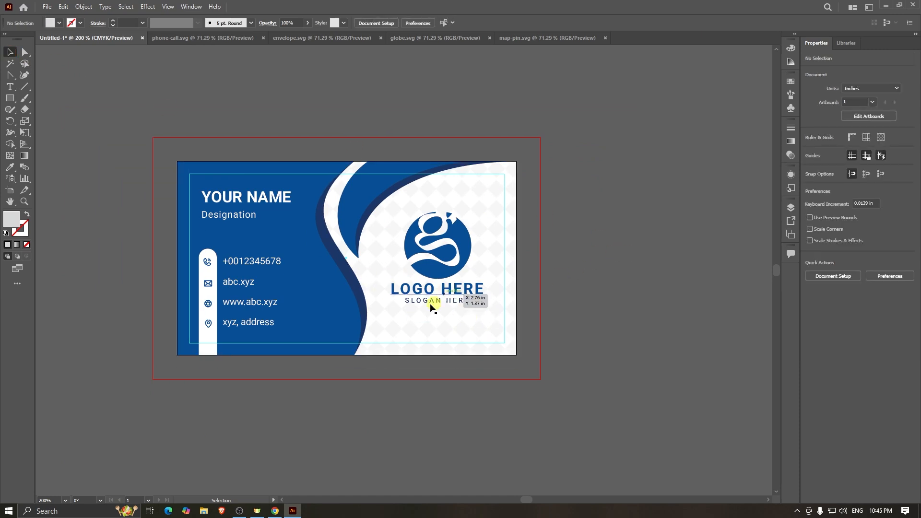
scroll(241, 272, up, 1)
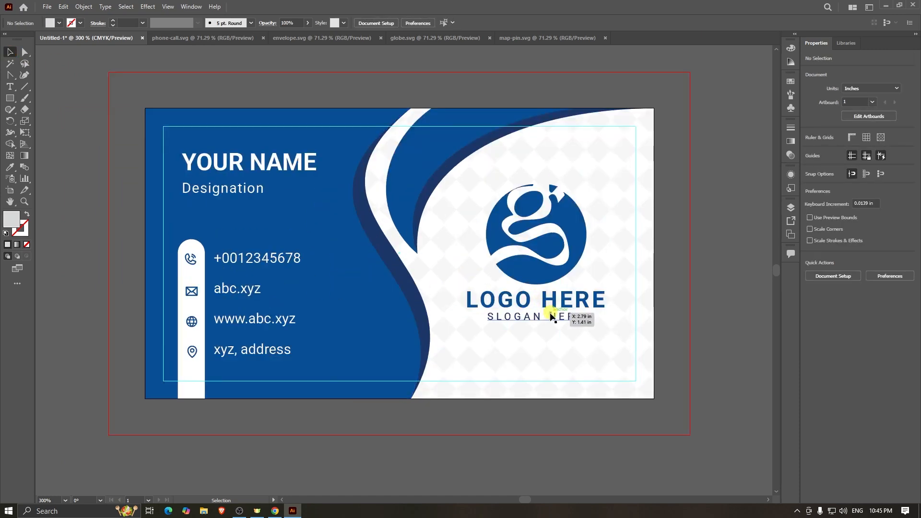
scroll(549, 315, down, 2)
scroll(427, 286, up, 2)
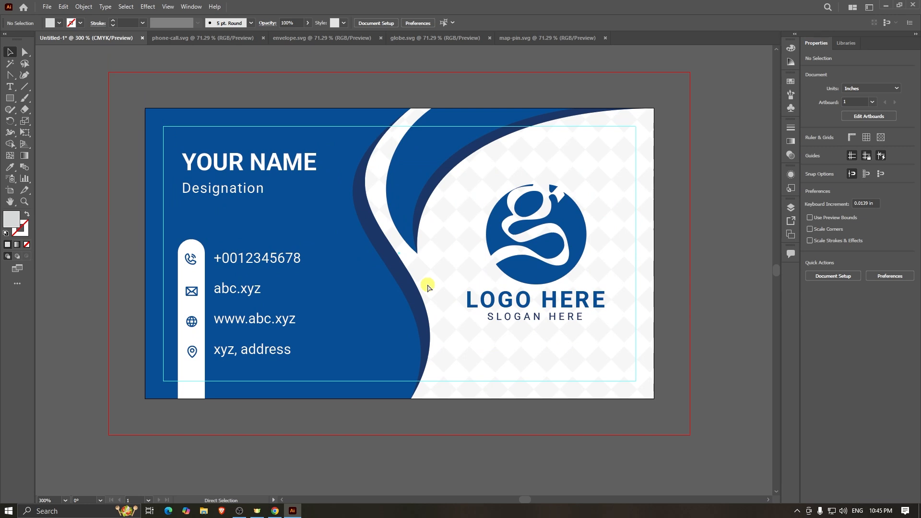
key(ctrl+0)
key(ctrl+minus)
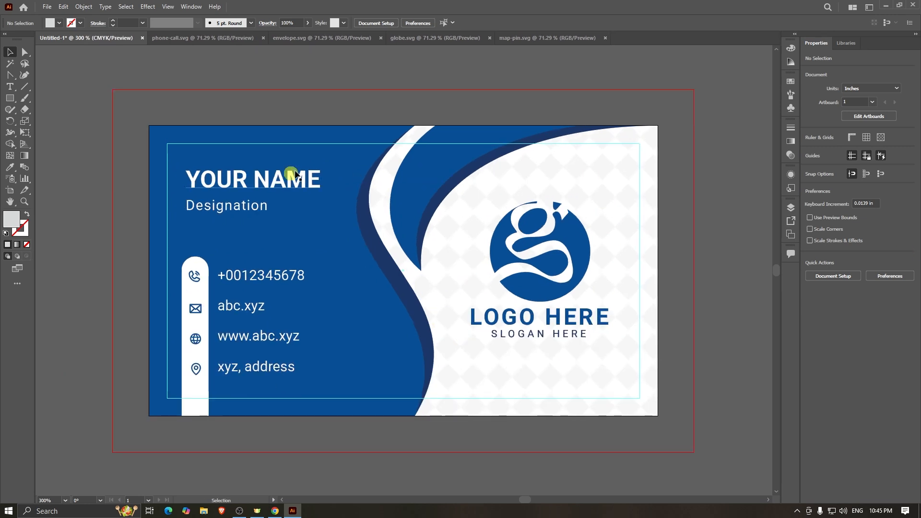
- Save the card in the Documents folder as an Adobe PDF named Business Card, using the Illustrator Default preset
click(47, 7)
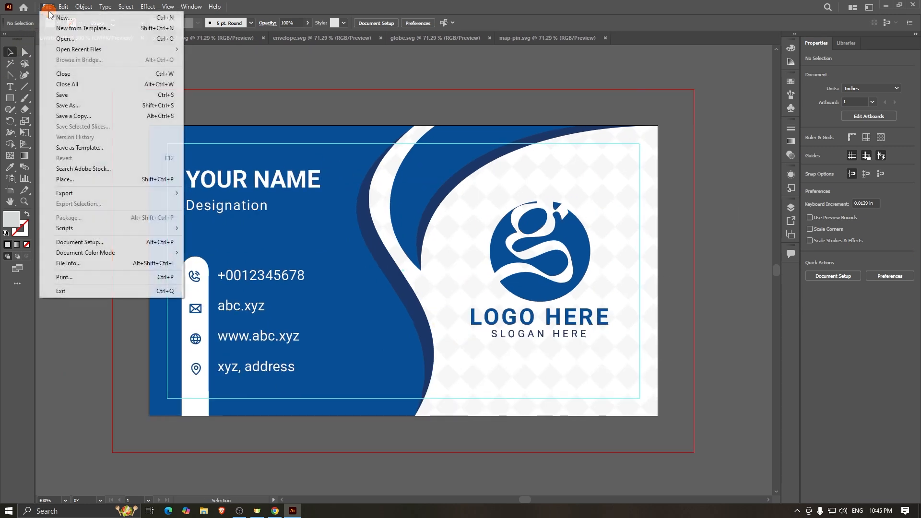
mouse_move(97, 198)
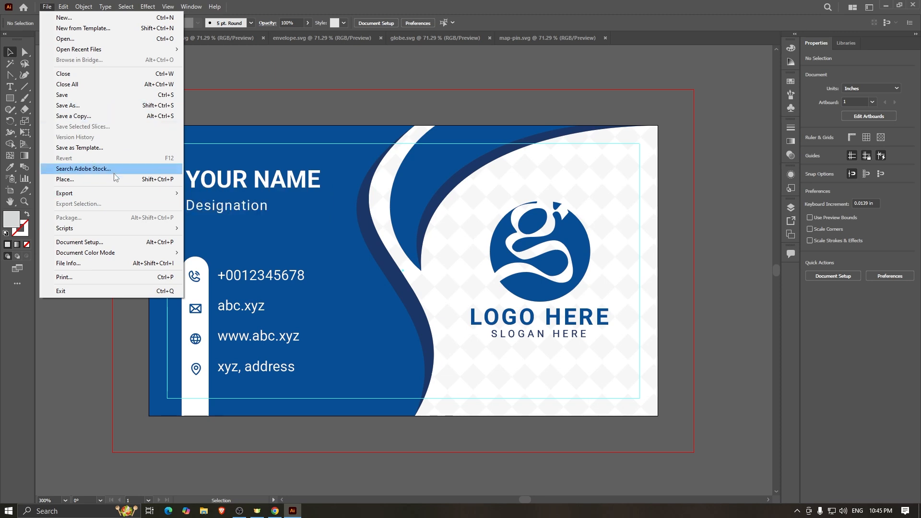
click(103, 105)
click(180, 221)
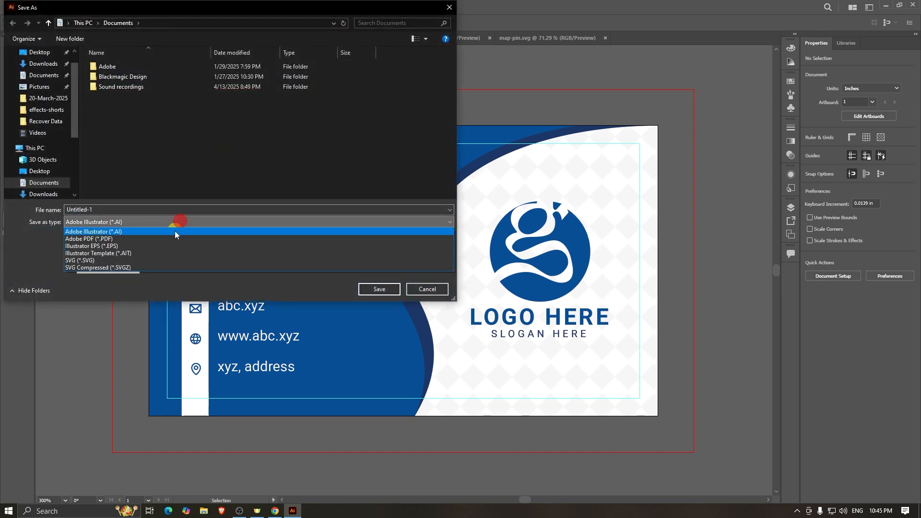
click(169, 240)
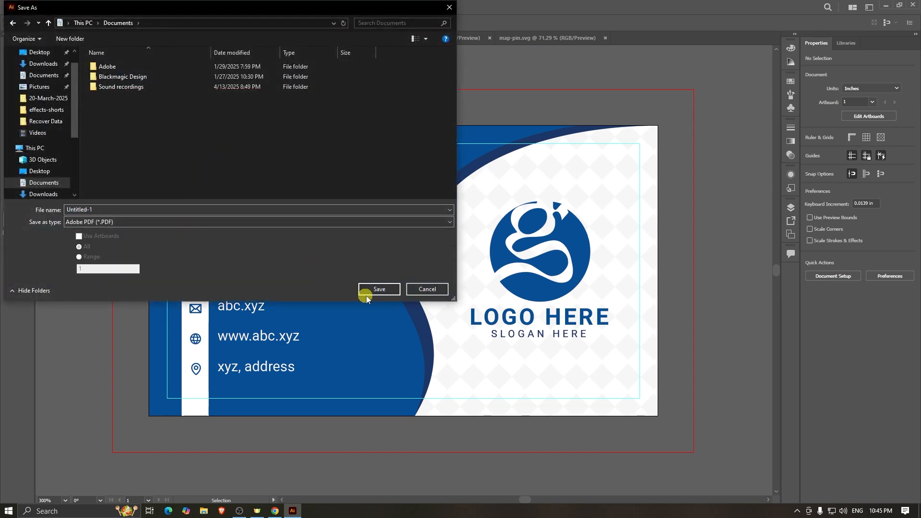
double_click(118, 212)
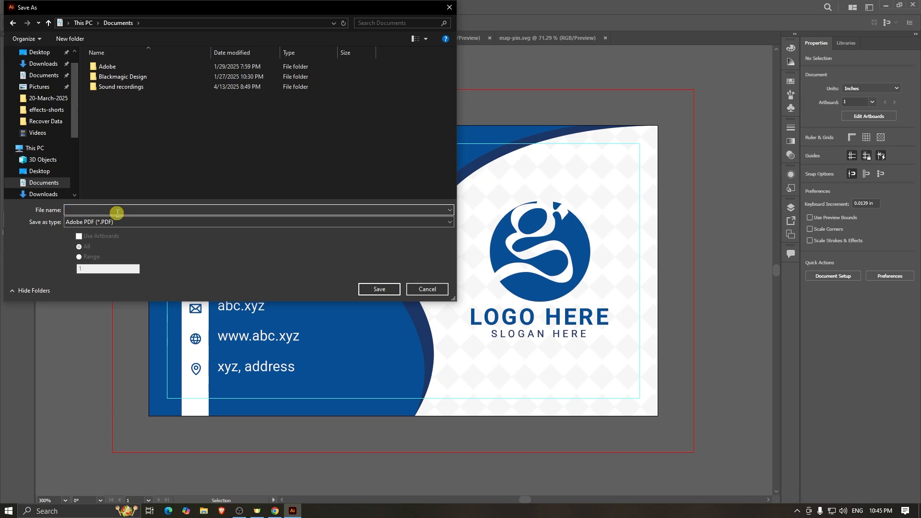
text(bU)
text(Business Card)
click(372, 290)
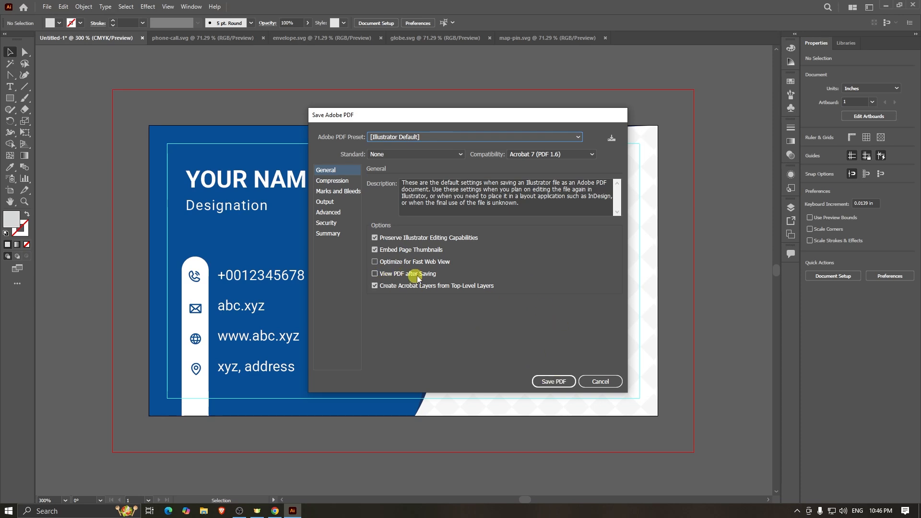
click(559, 383)
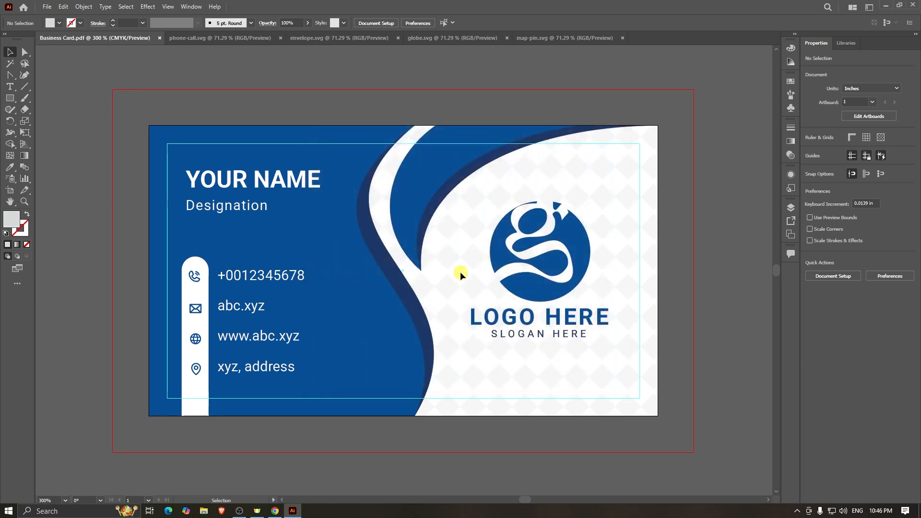
- Switch to File Explorer, open the Documents folder and display its contents as large thumbnails
scroll(461, 273, down, 1)
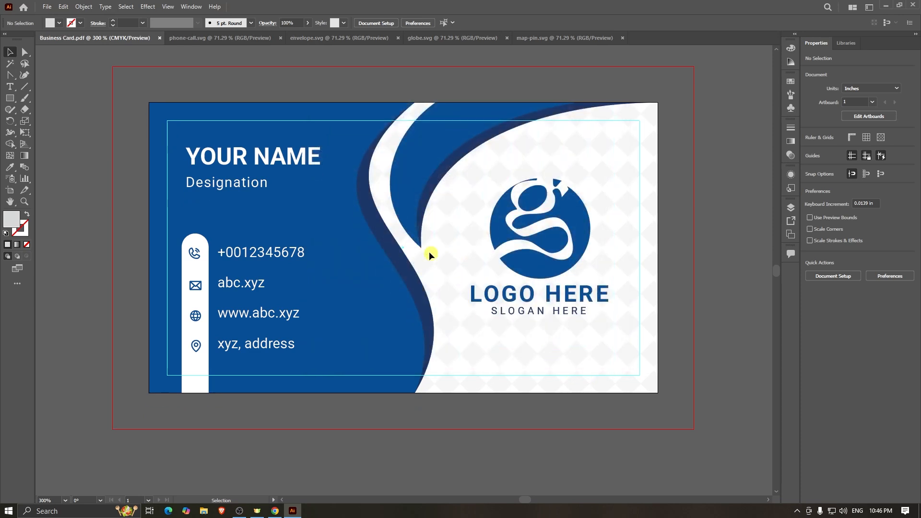
click(204, 511)
click(58, 76)
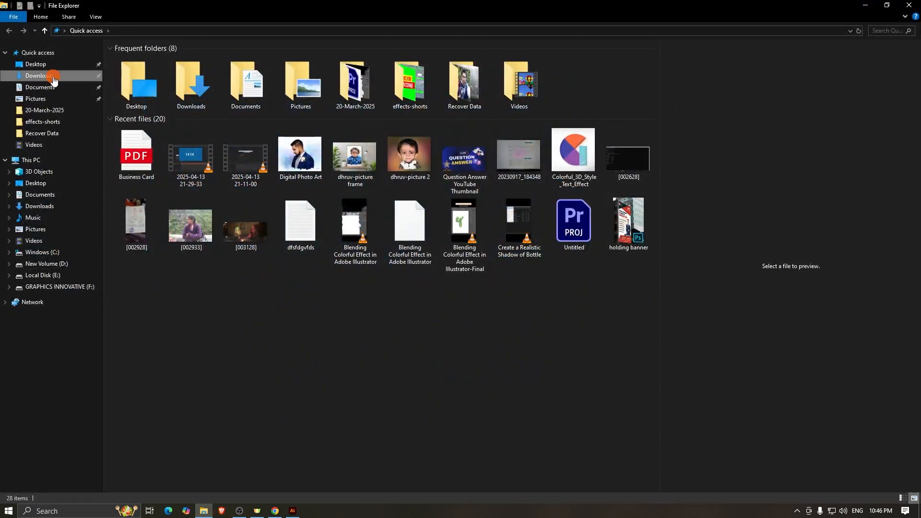
click(52, 194)
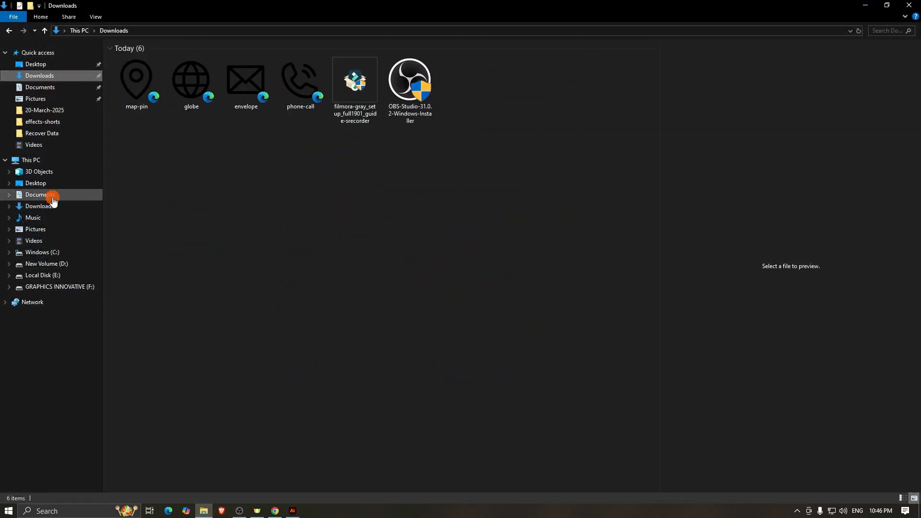
click(914, 499)
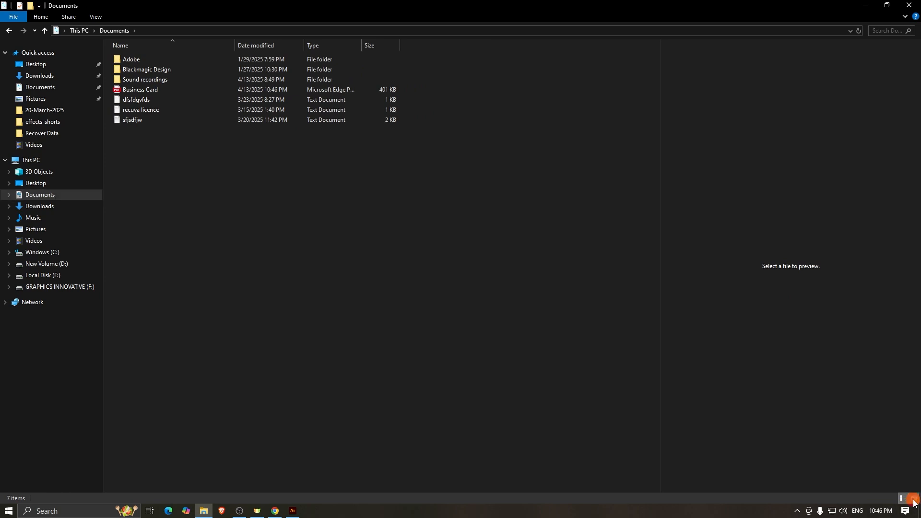
- Open the Business Card PDF from the Documents folder in Edge and examine the card design enlarged
click(294, 88)
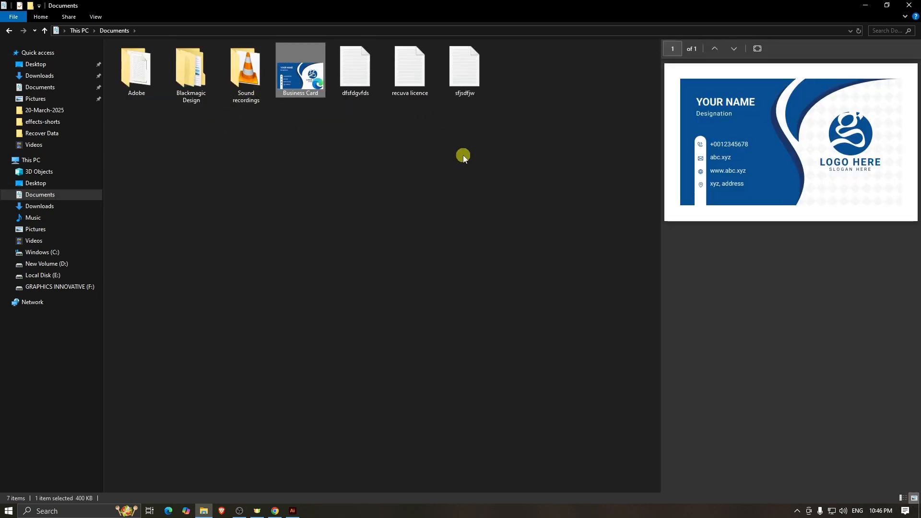
double_click(297, 86)
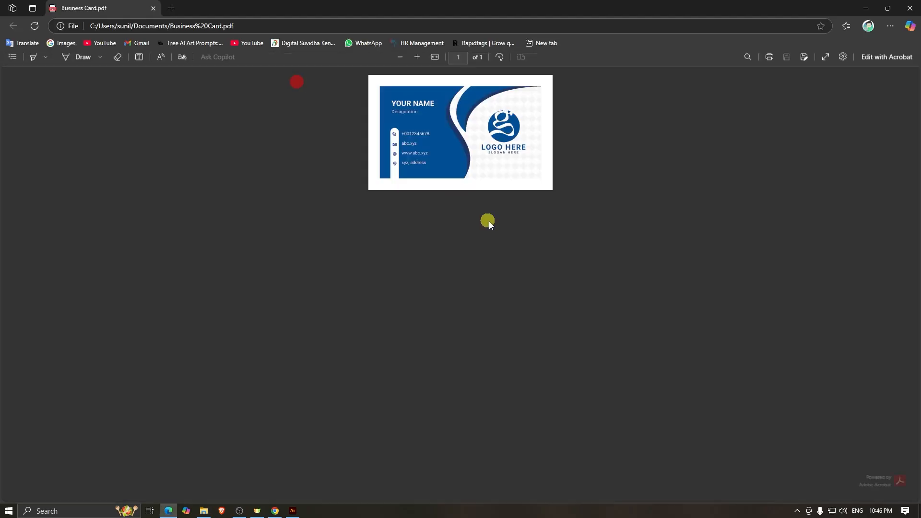
scroll(523, 136, up, 4)
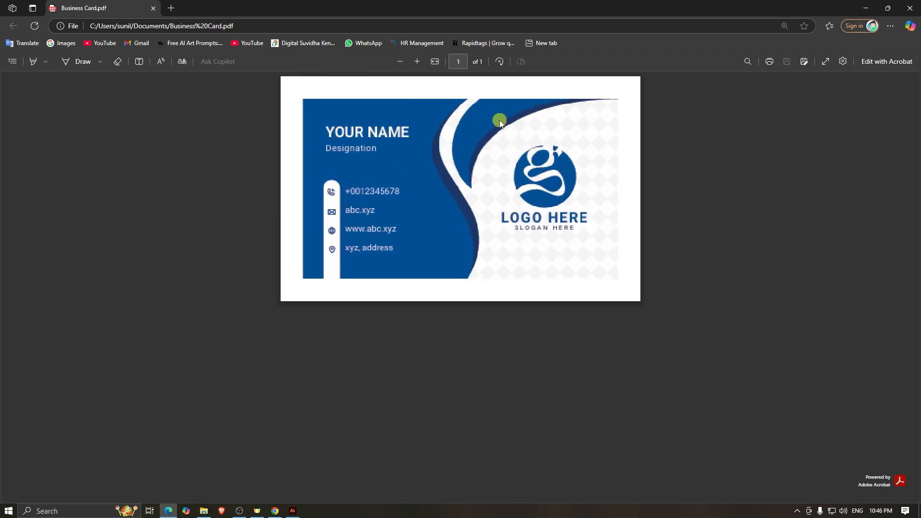
scroll(439, 212, down, 2)
scroll(413, 214, up, 1)
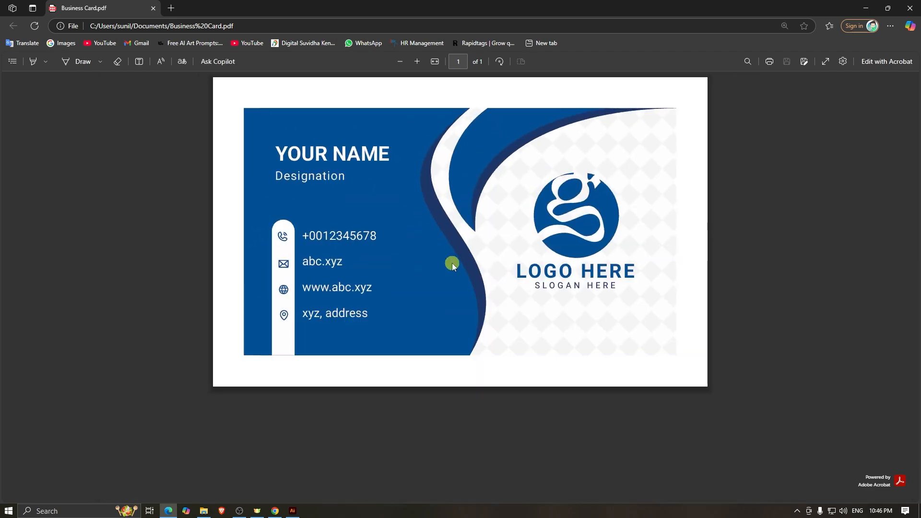